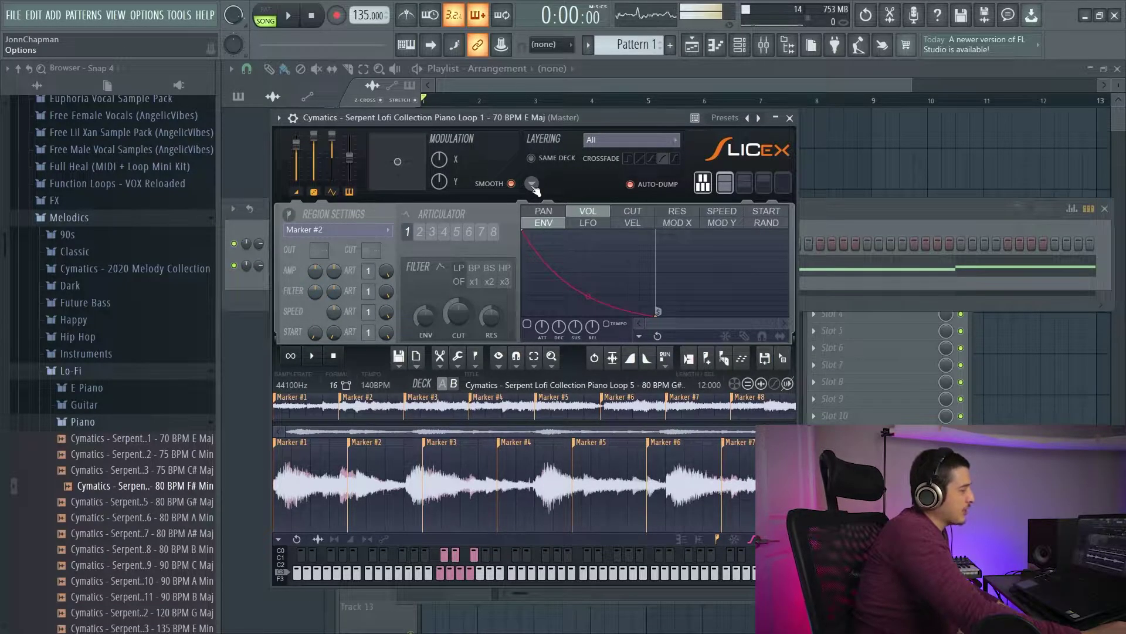
Step: Assign both decks to the whole keyboard and audition the mapped slices in order from C5 upward
click(533, 184)
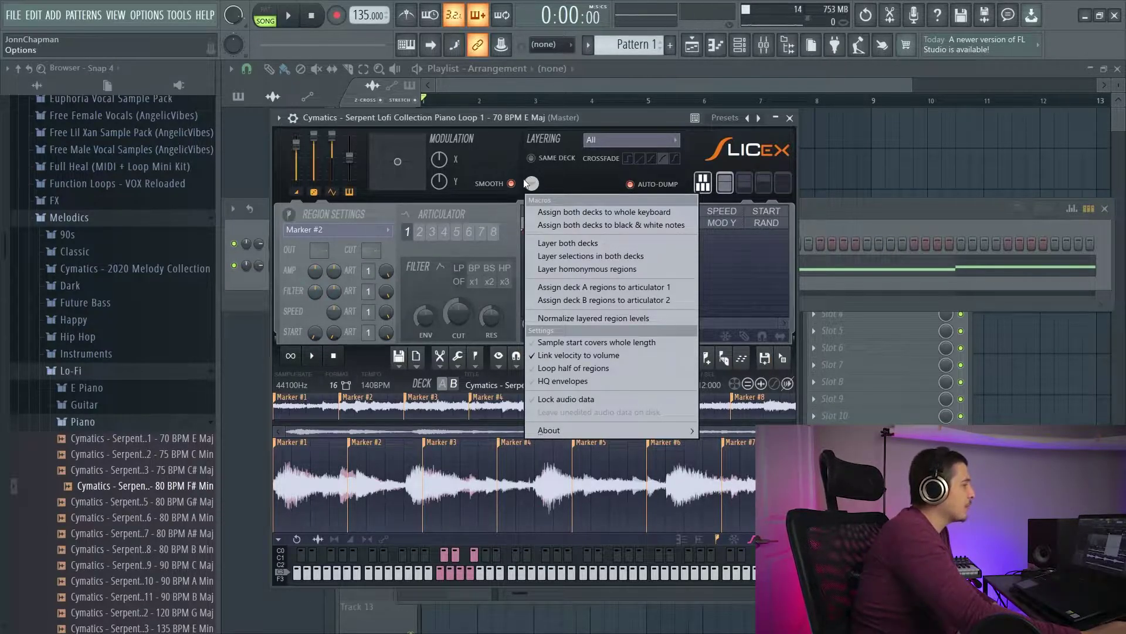
click(611, 215)
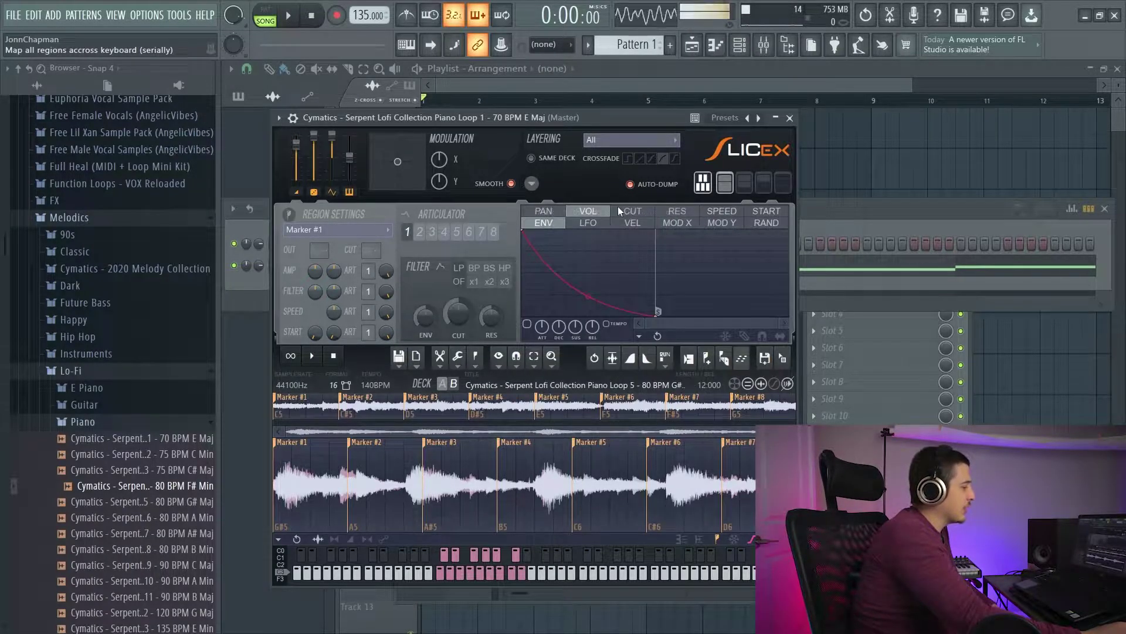
click(450, 576)
click(447, 558)
click(451, 574)
click(456, 558)
click(462, 574)
click(470, 575)
click(474, 559)
click(480, 574)
click(486, 559)
click(492, 574)
click(497, 559)
click(500, 575)
click(510, 574)
click(517, 558)
click(524, 577)
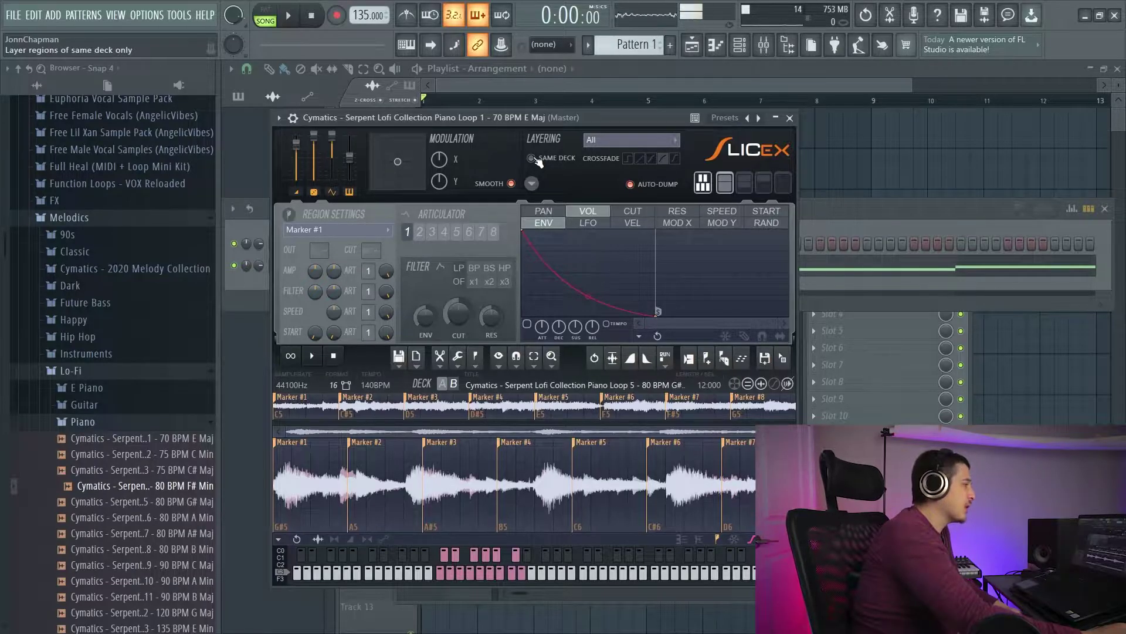
Step: Assign both decks to black and white notes and audition the alternating slices across the mapped keys
click(532, 183)
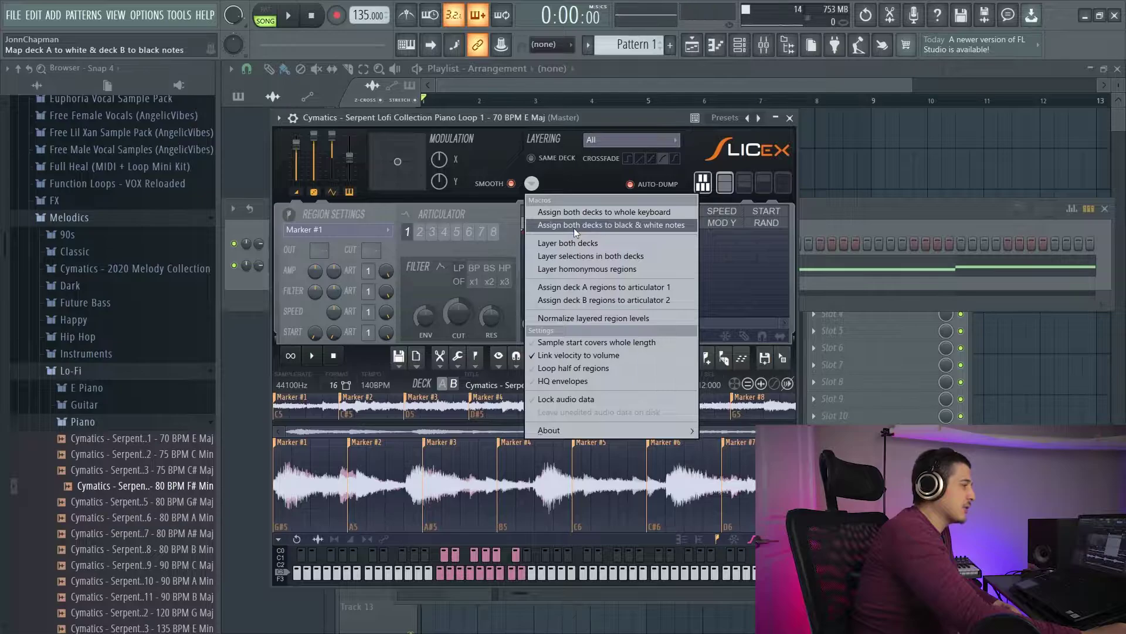
click(576, 227)
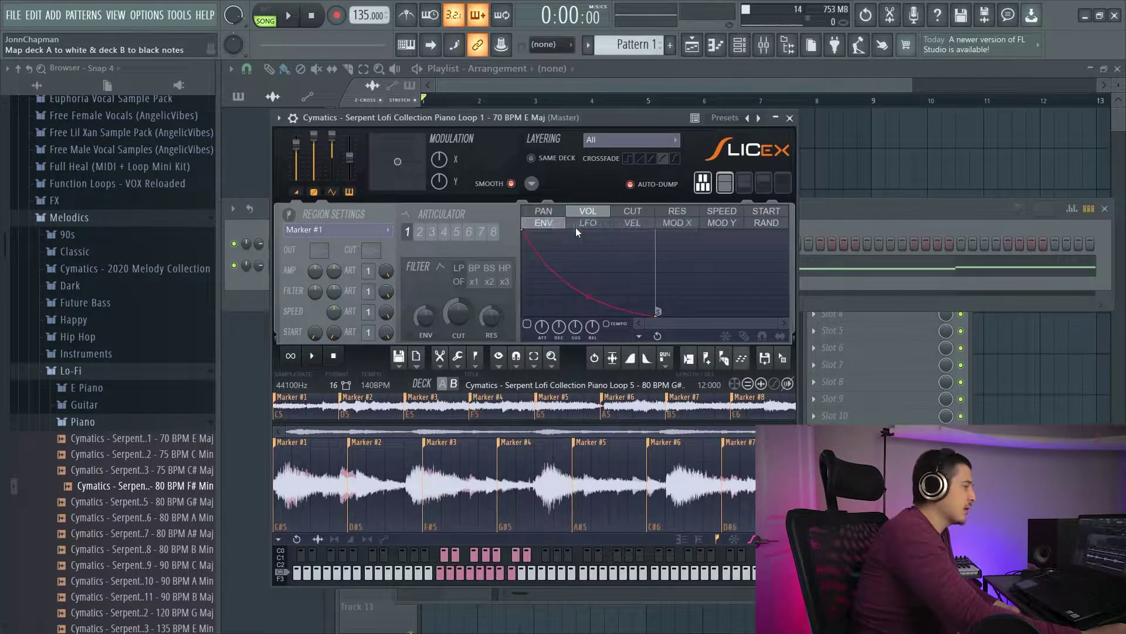
click(444, 557)
click(450, 572)
click(454, 558)
click(462, 575)
click(472, 577)
click(475, 559)
click(482, 574)
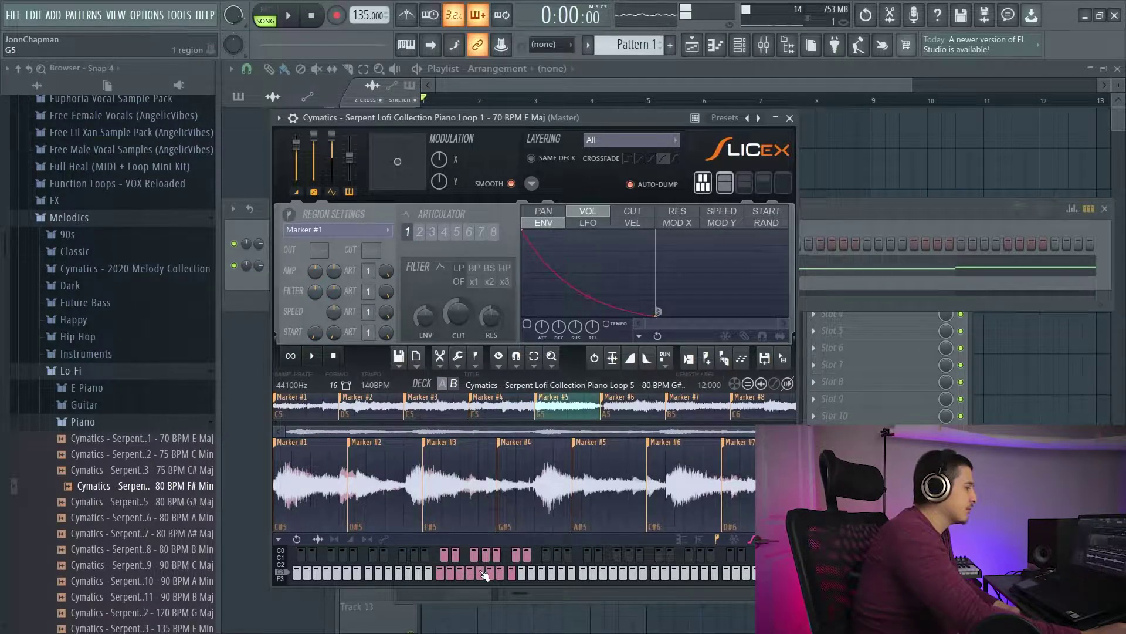
click(486, 556)
click(491, 574)
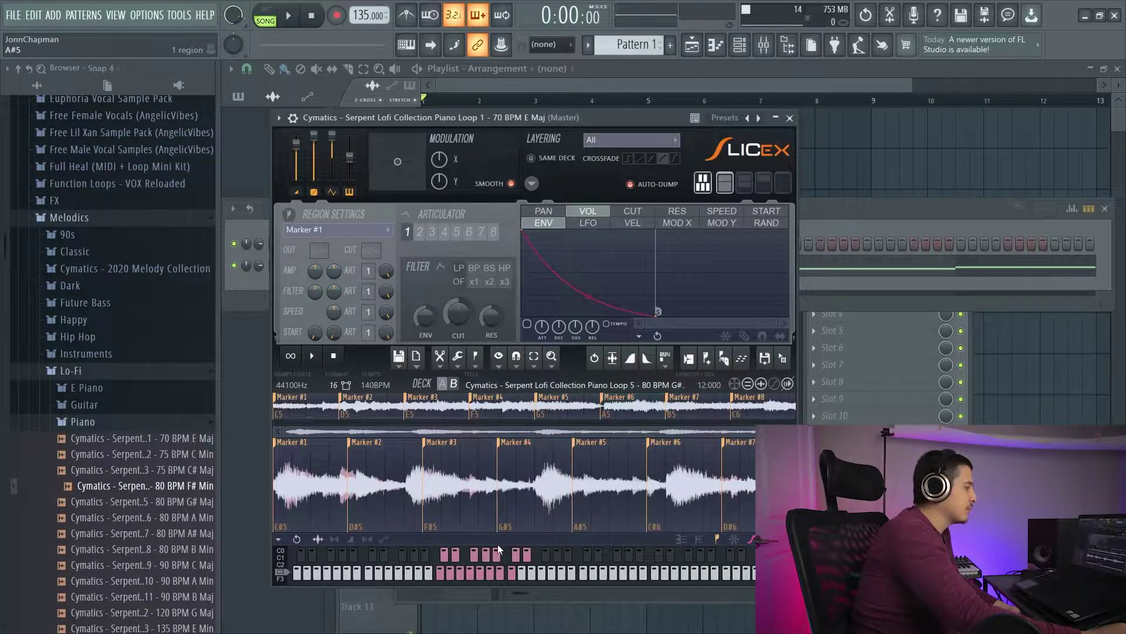
click(497, 555)
click(502, 574)
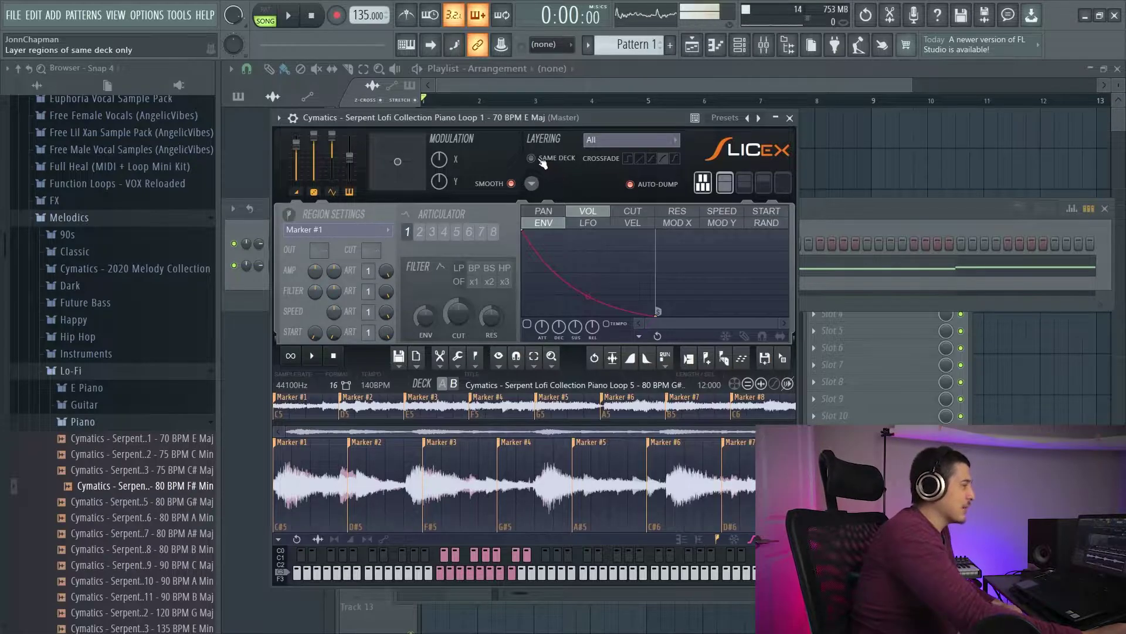
Step: Layer both decks on the same keys and audition the layered slices from C5 to F#5
click(531, 183)
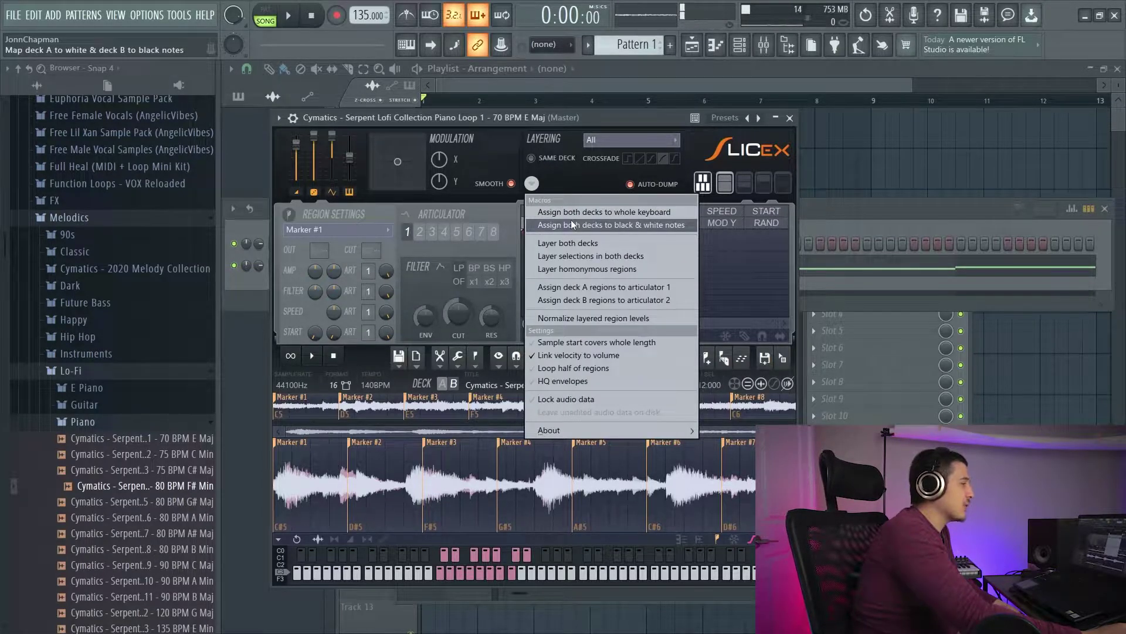
click(607, 242)
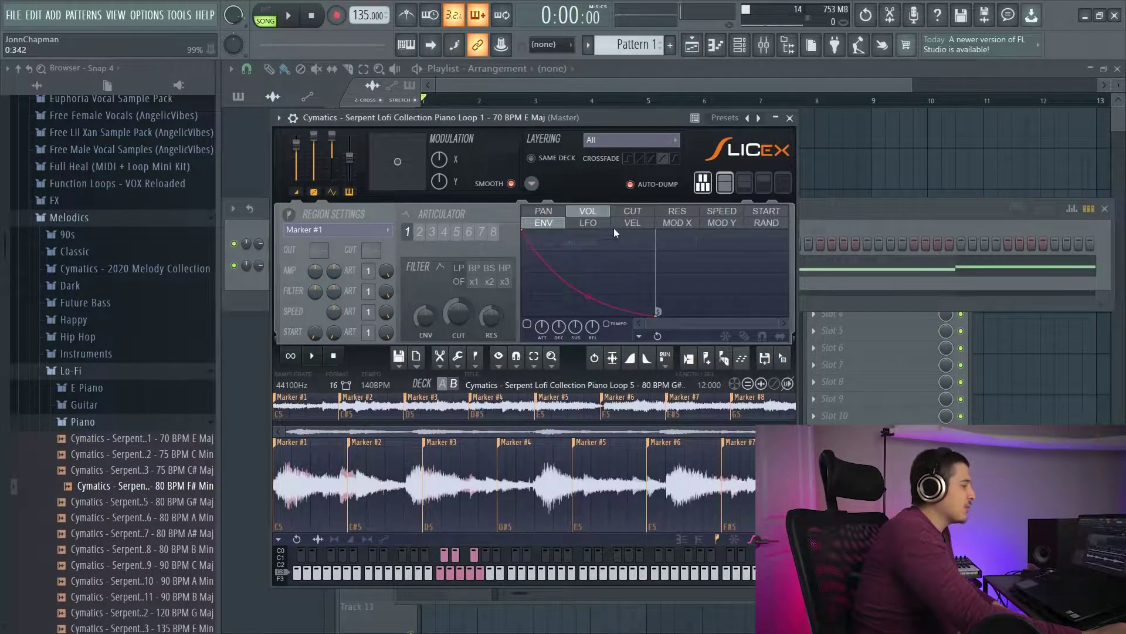
click(444, 577)
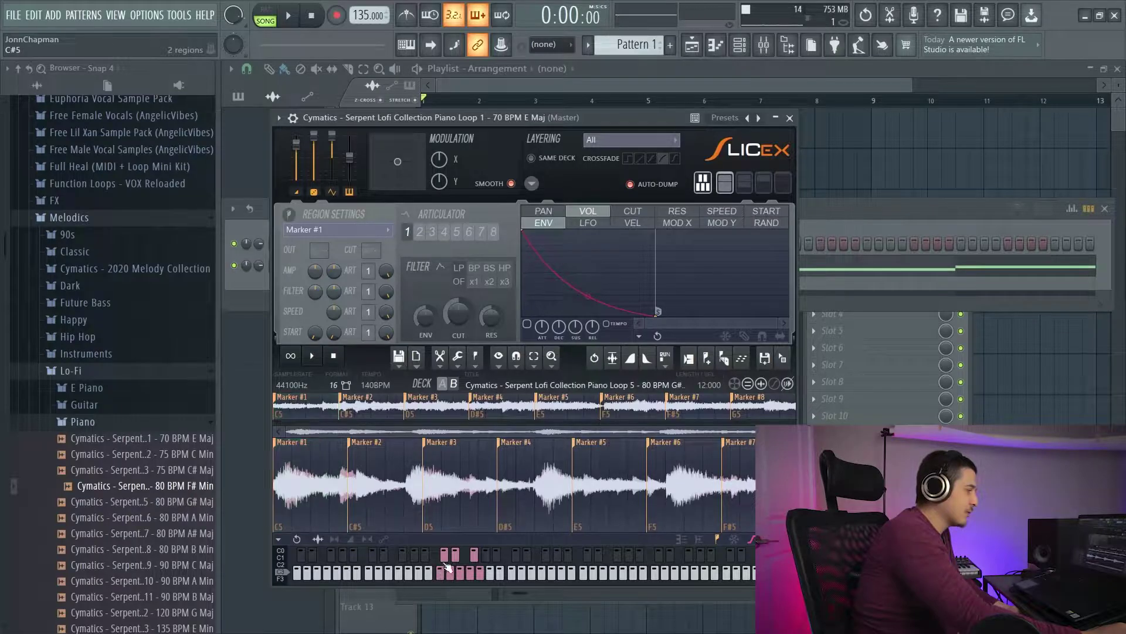
click(445, 557)
click(459, 580)
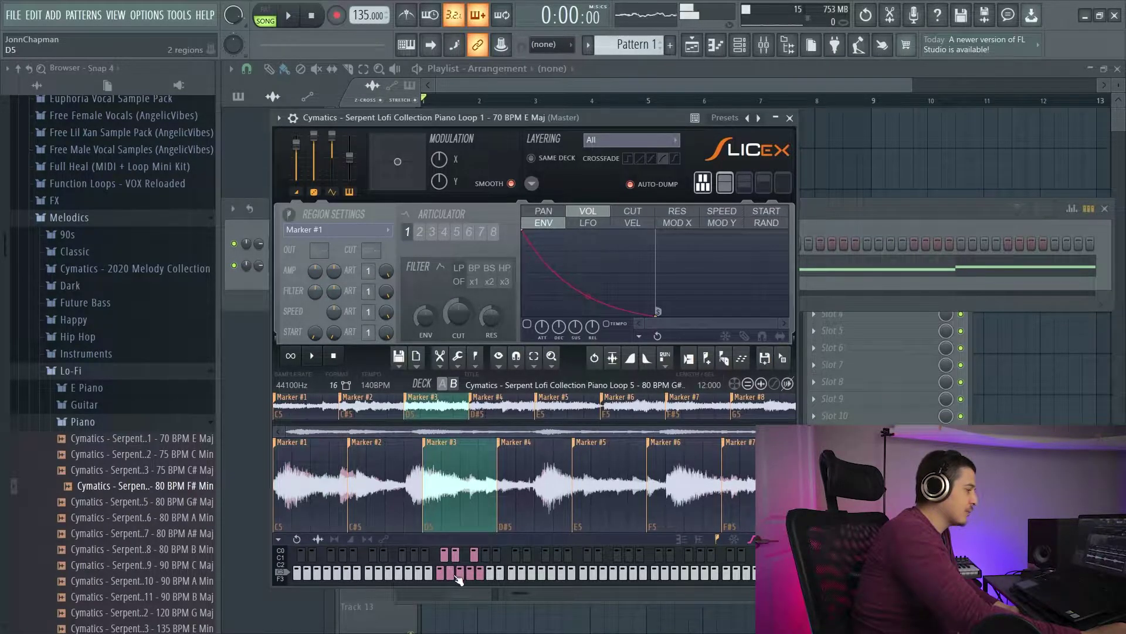
click(459, 563)
click(463, 577)
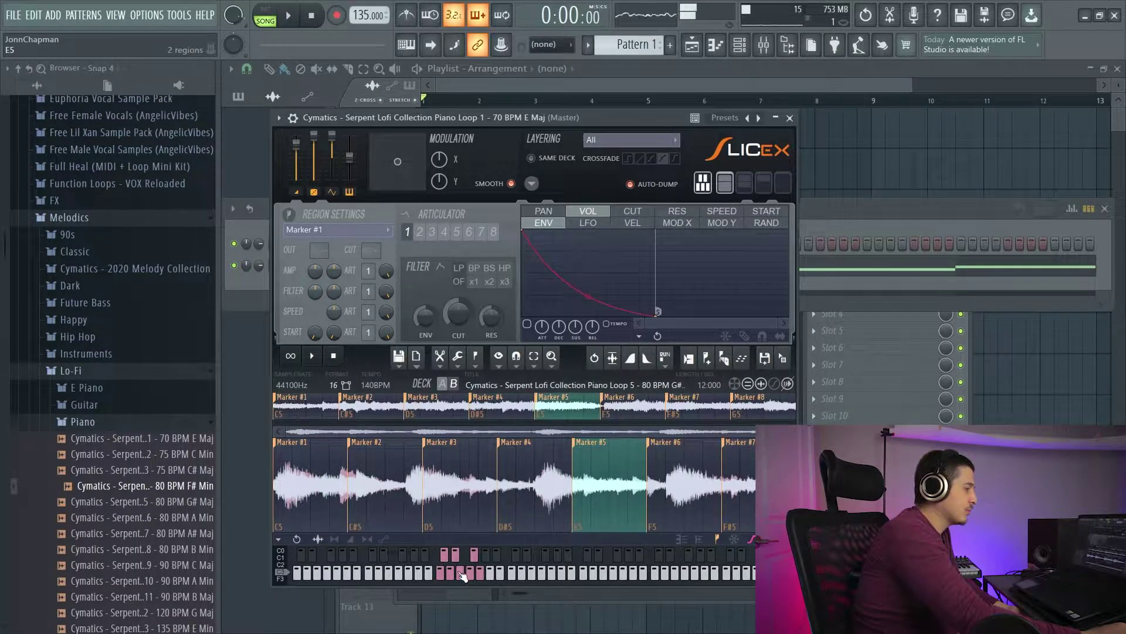
click(472, 557)
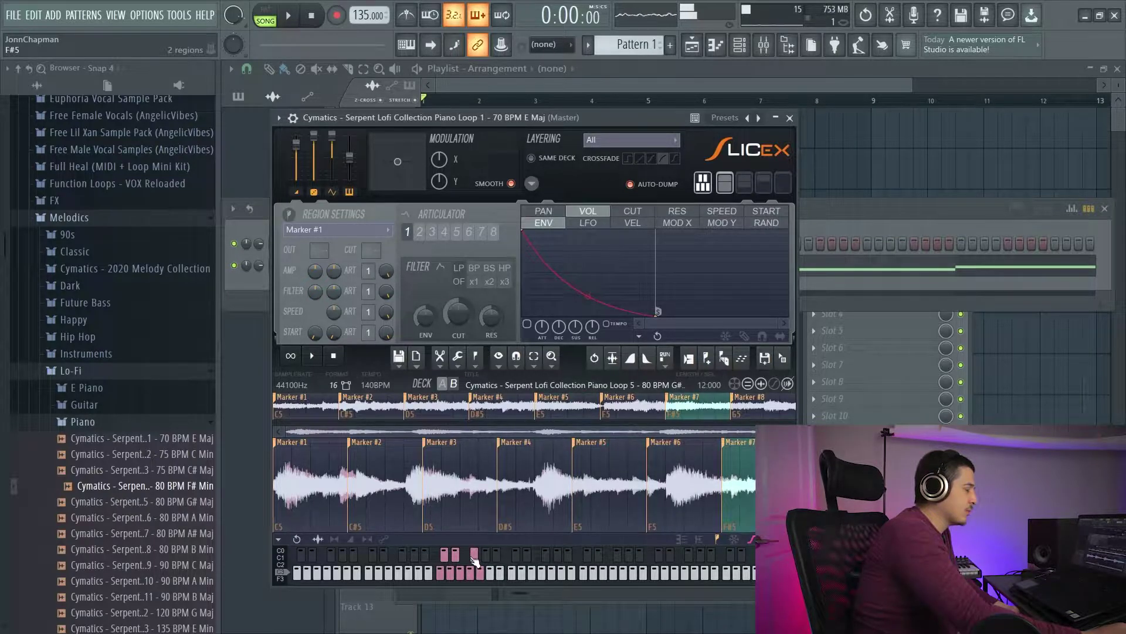
click(476, 577)
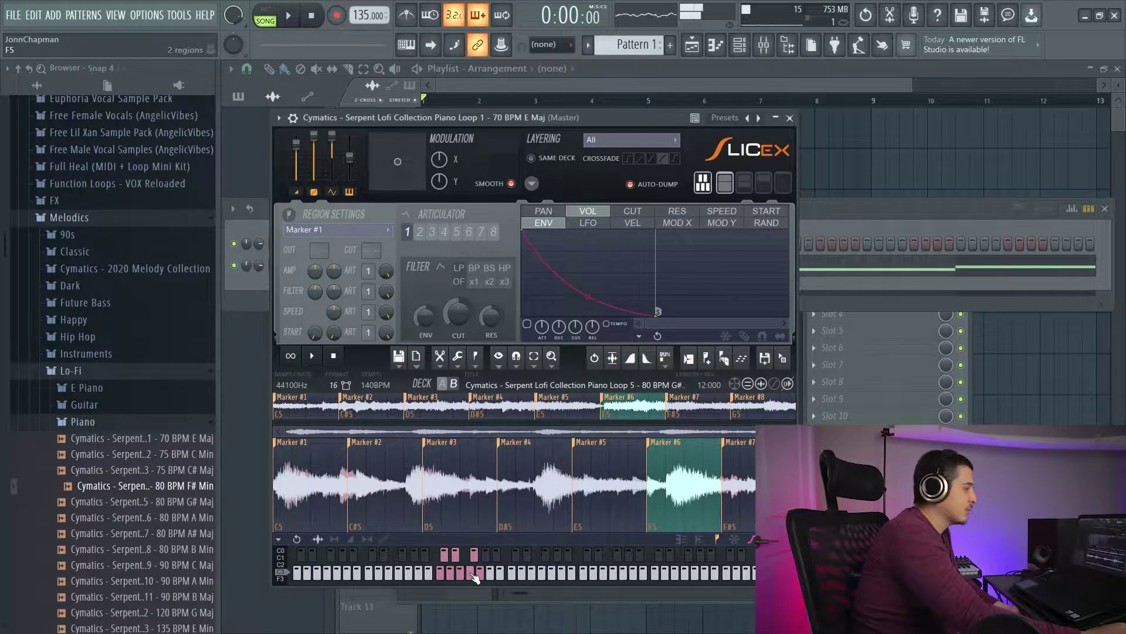
Step: Reassign both decks to the whole keyboard and play through the keys from D5 to A5
click(531, 183)
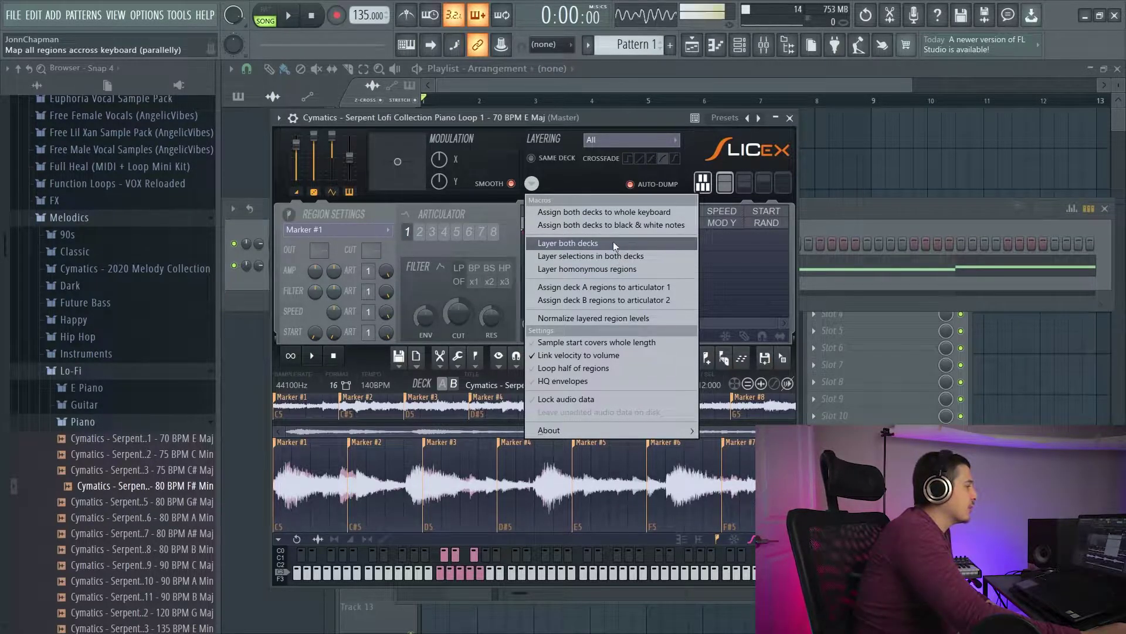
click(596, 213)
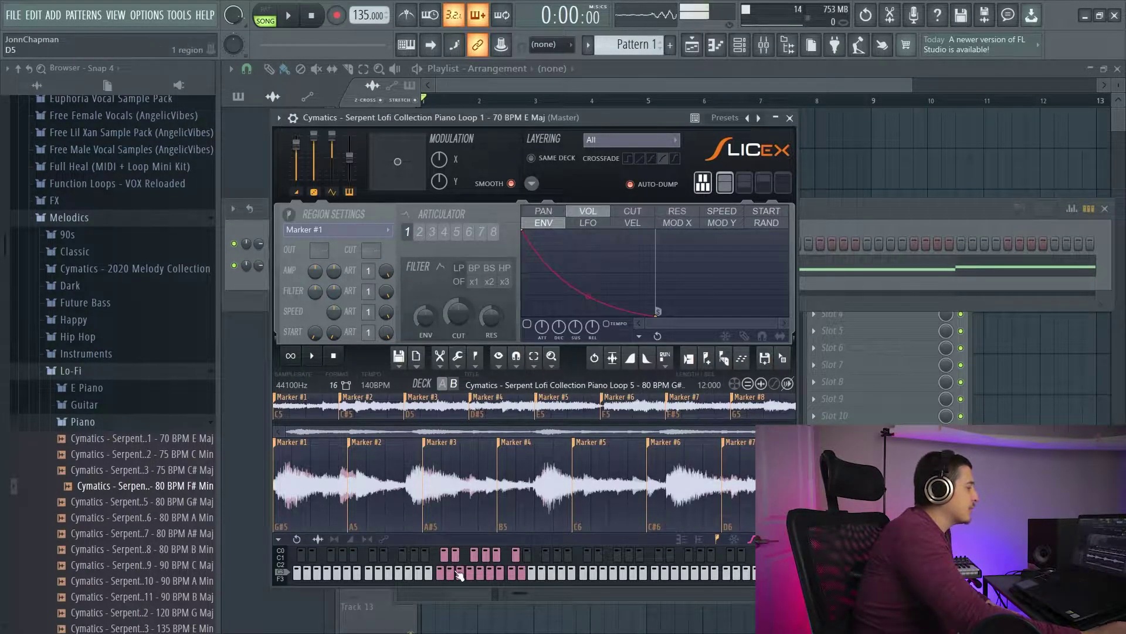
drag(454, 575, 493, 575)
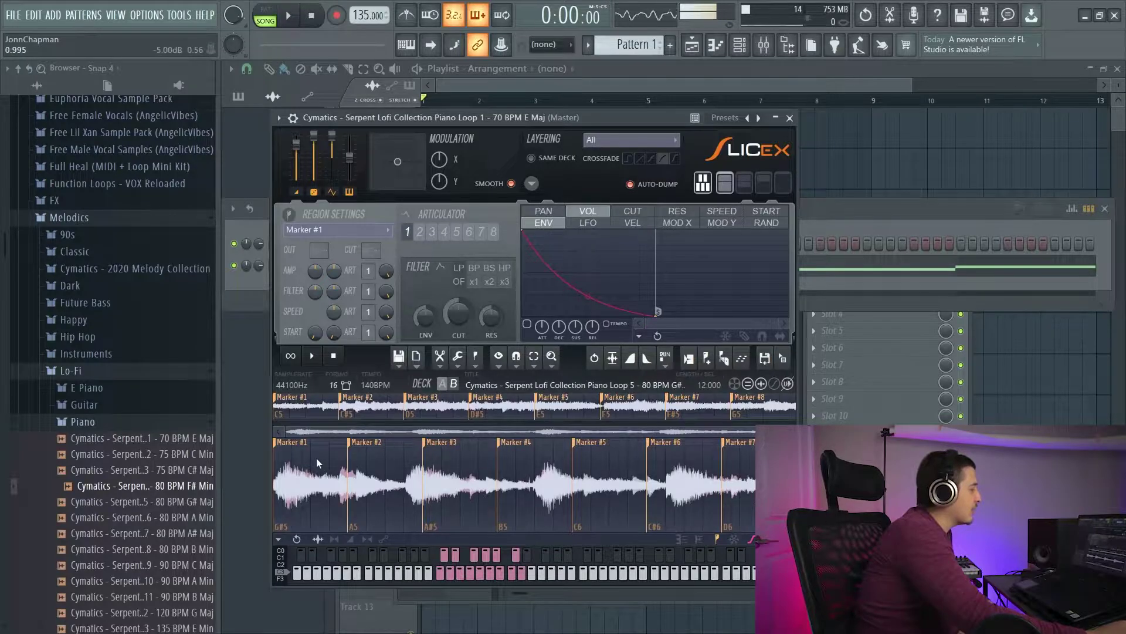
Step: Select the Marker #1 slice in both decks, layer the selections on one note, and audition C5
click(283, 447)
double_click(276, 442)
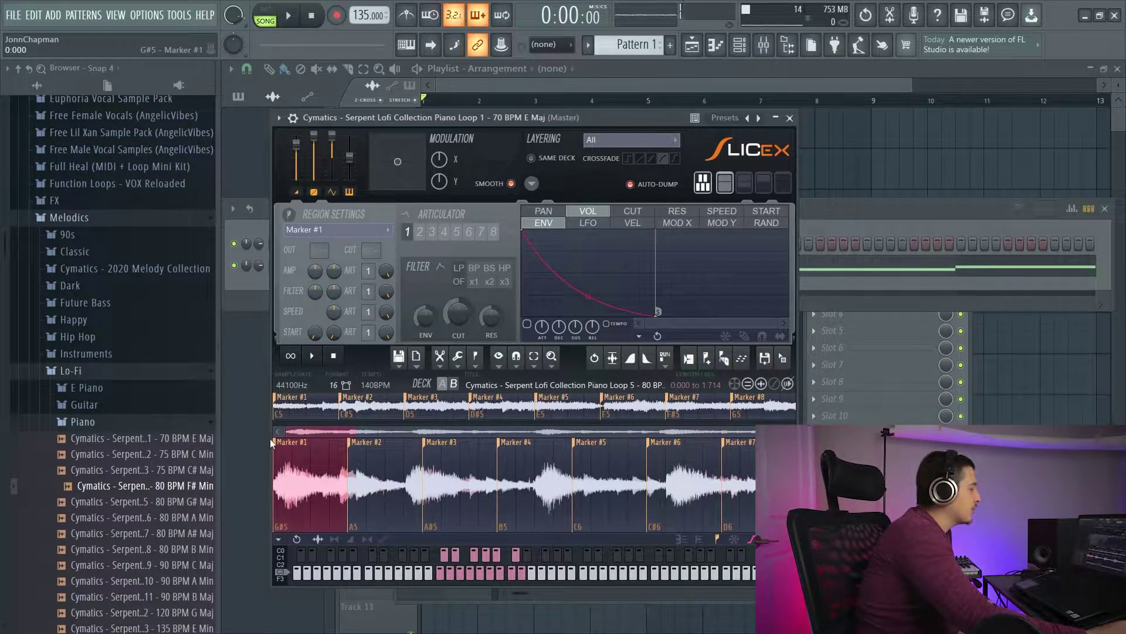
click(279, 401)
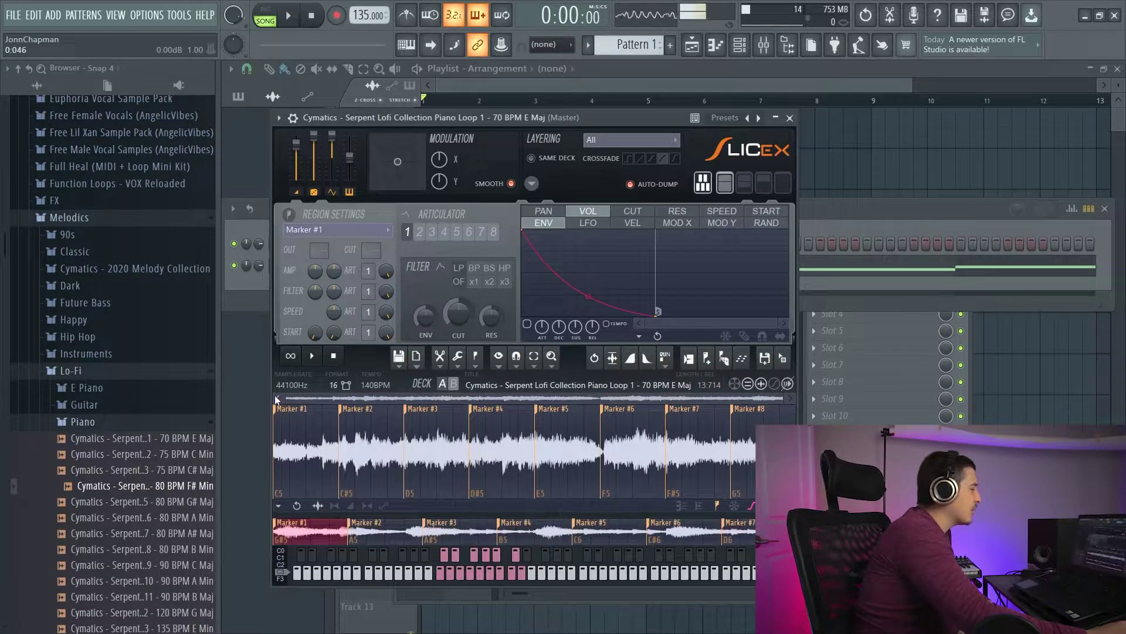
double_click(277, 414)
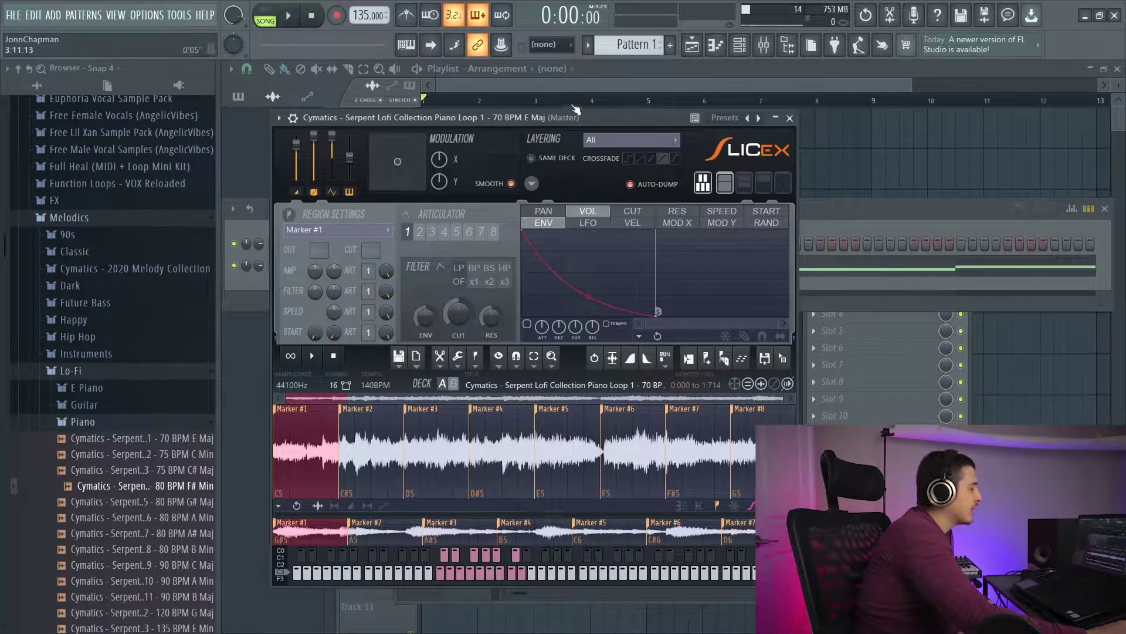
click(532, 183)
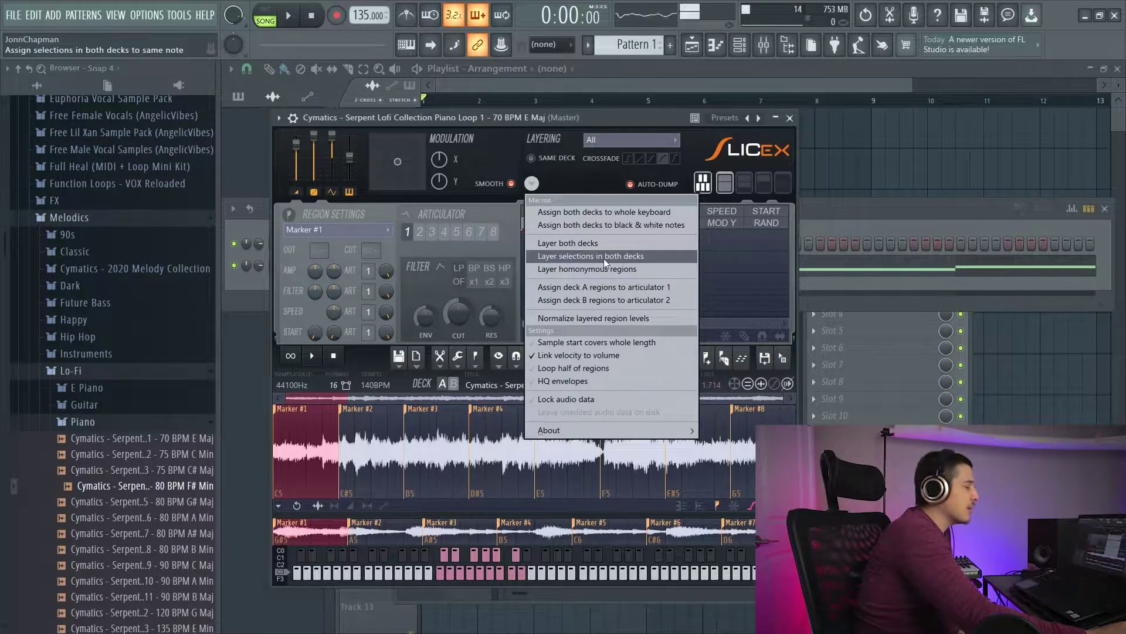
click(604, 258)
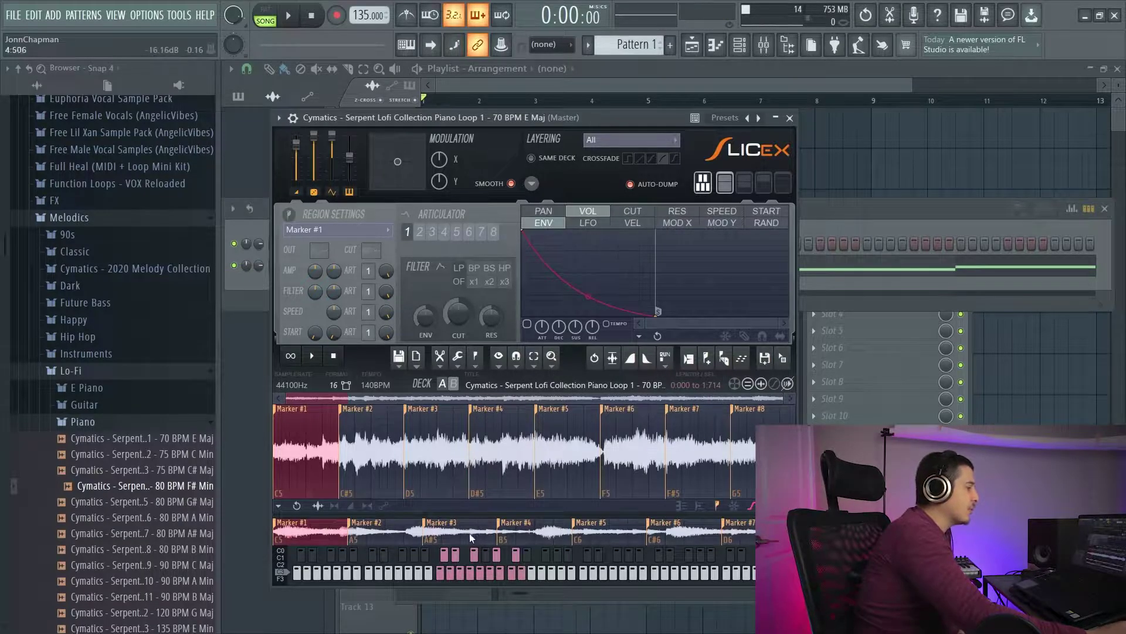
click(445, 577)
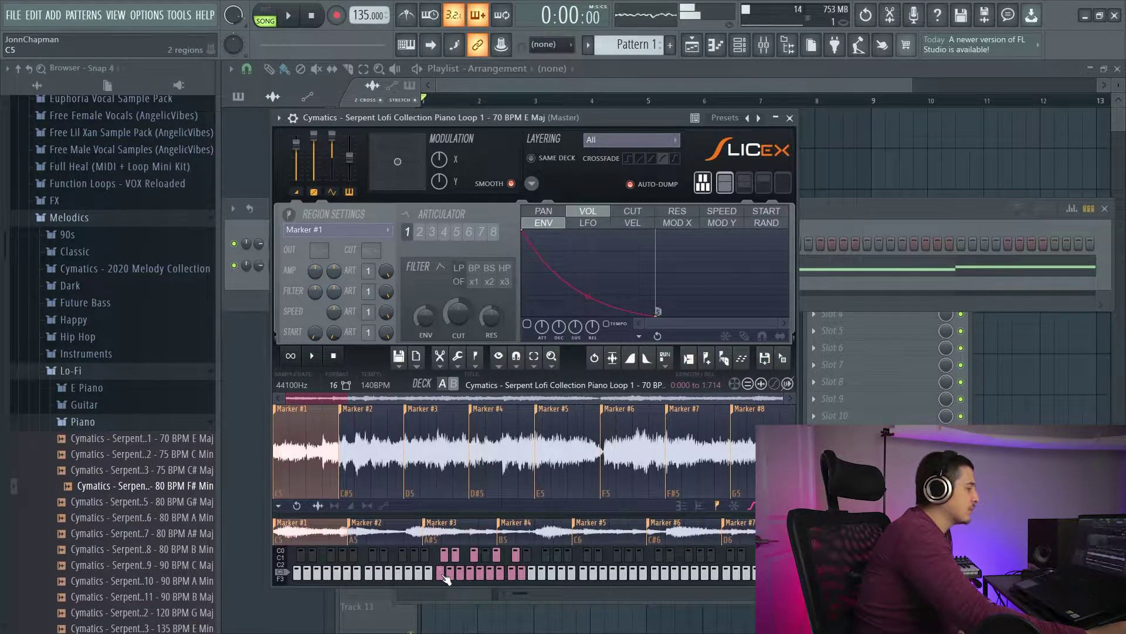
click(445, 578)
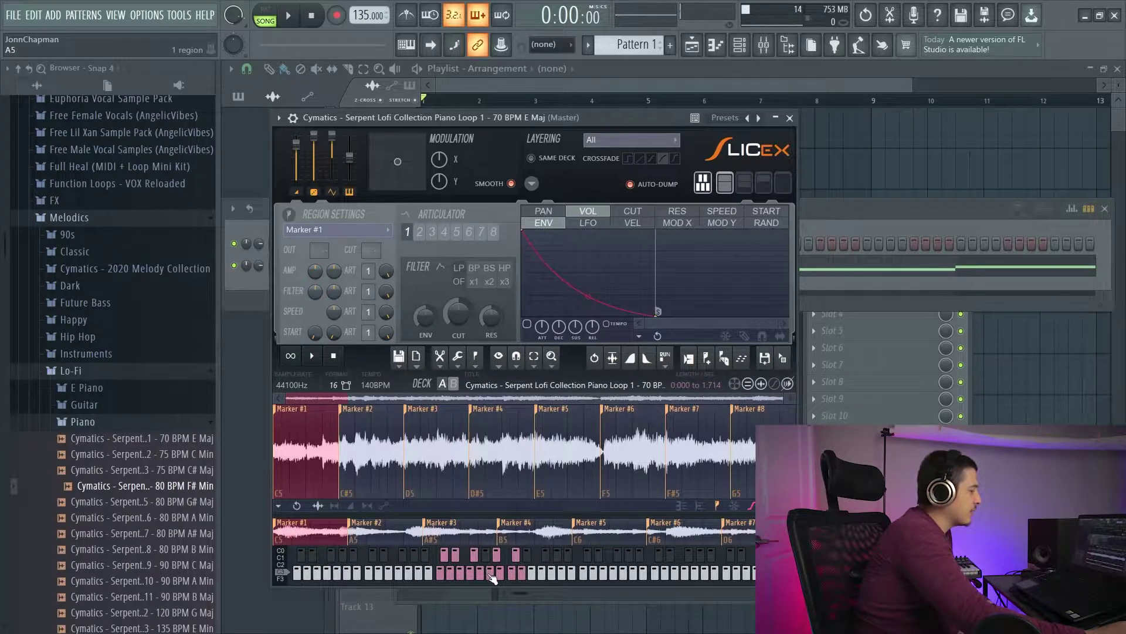
Step: Rename Marker #2 in deck B to "Clap"
click(288, 530)
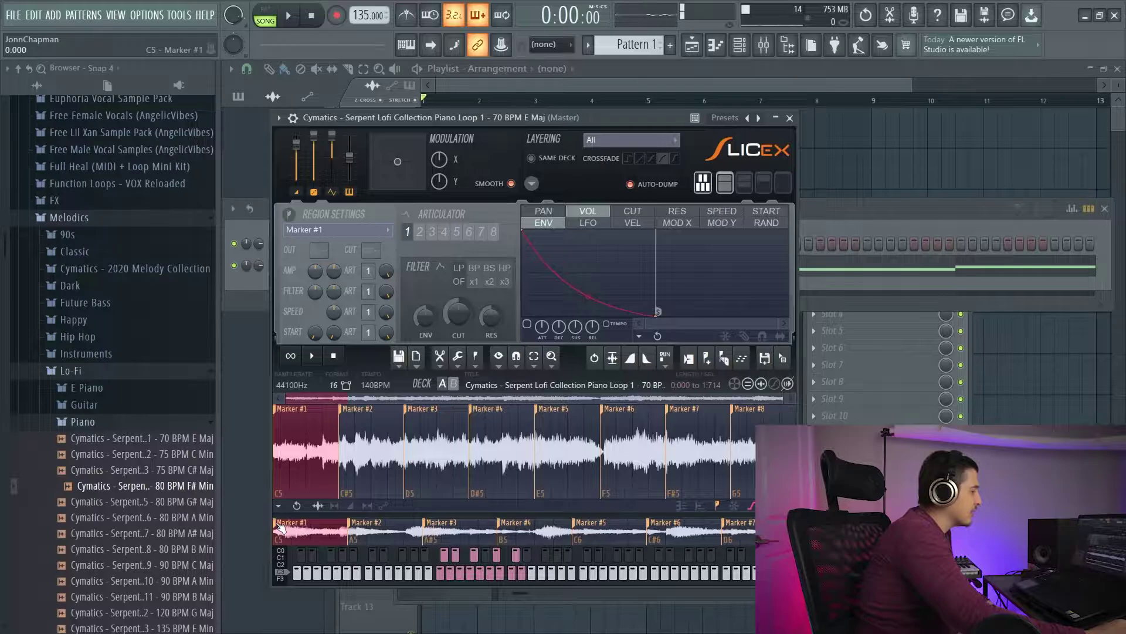
click(280, 528)
click(531, 183)
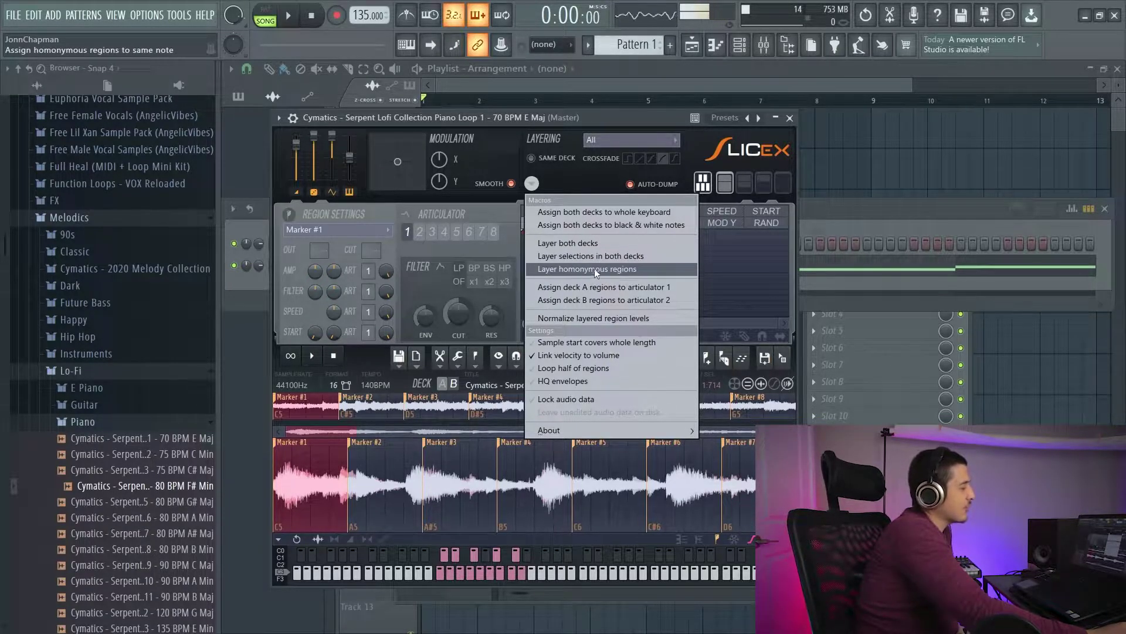
click(354, 446)
click(355, 446)
right_click(354, 444)
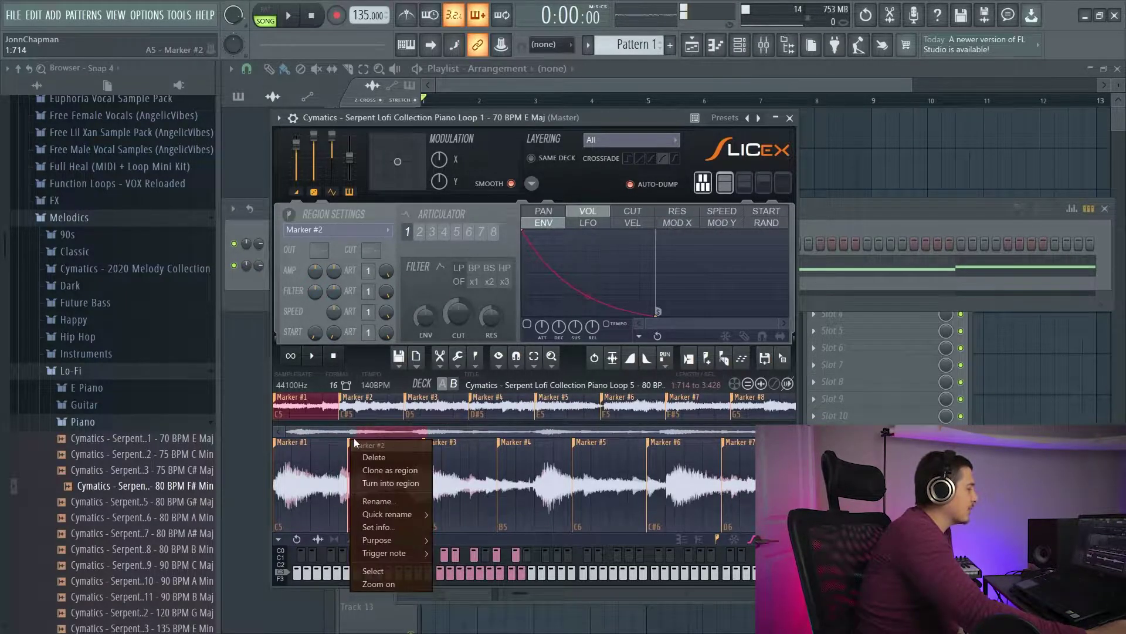
click(382, 499)
text(Clap)
key(Return)
Step: Rename Marker #2 in deck A to "Clap"
click(340, 398)
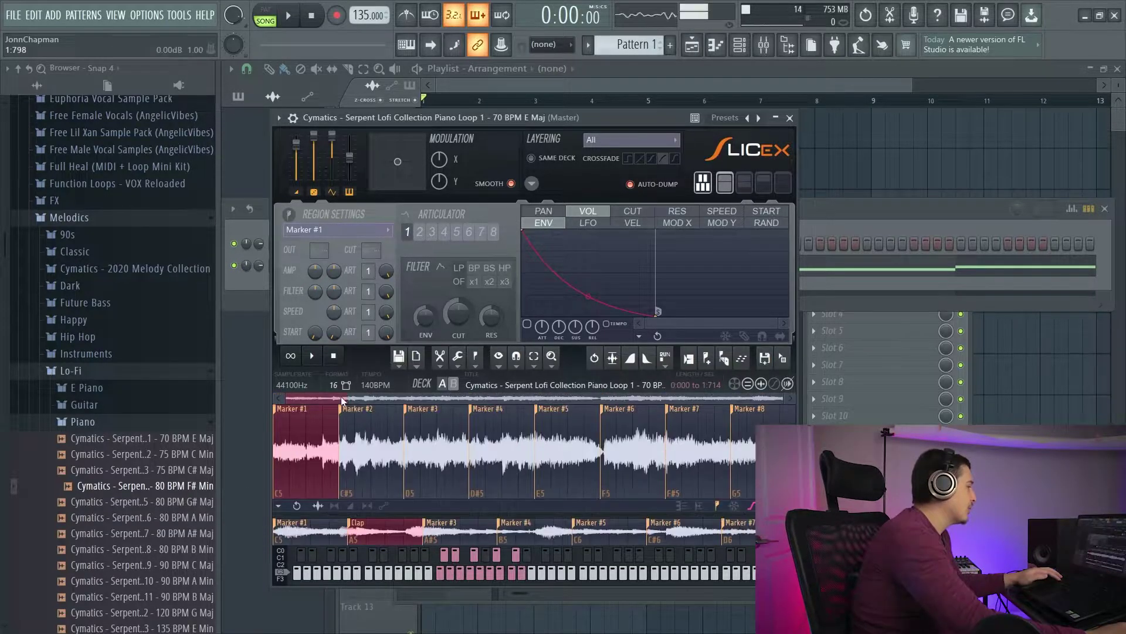
right_click(344, 410)
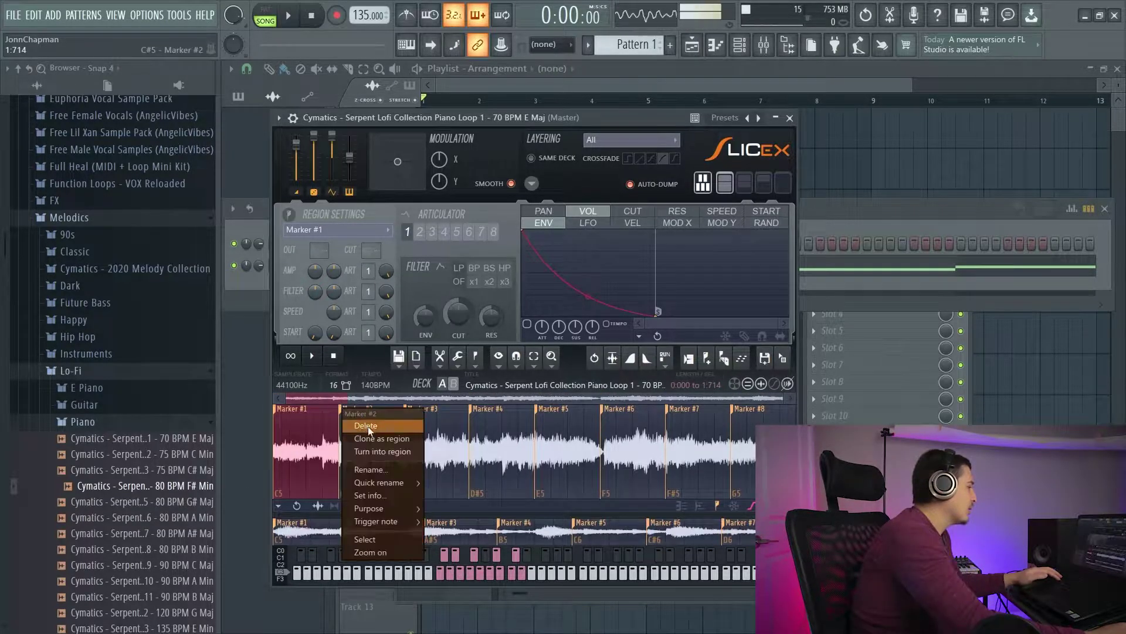
click(382, 471)
text(Clap)
key(Return)
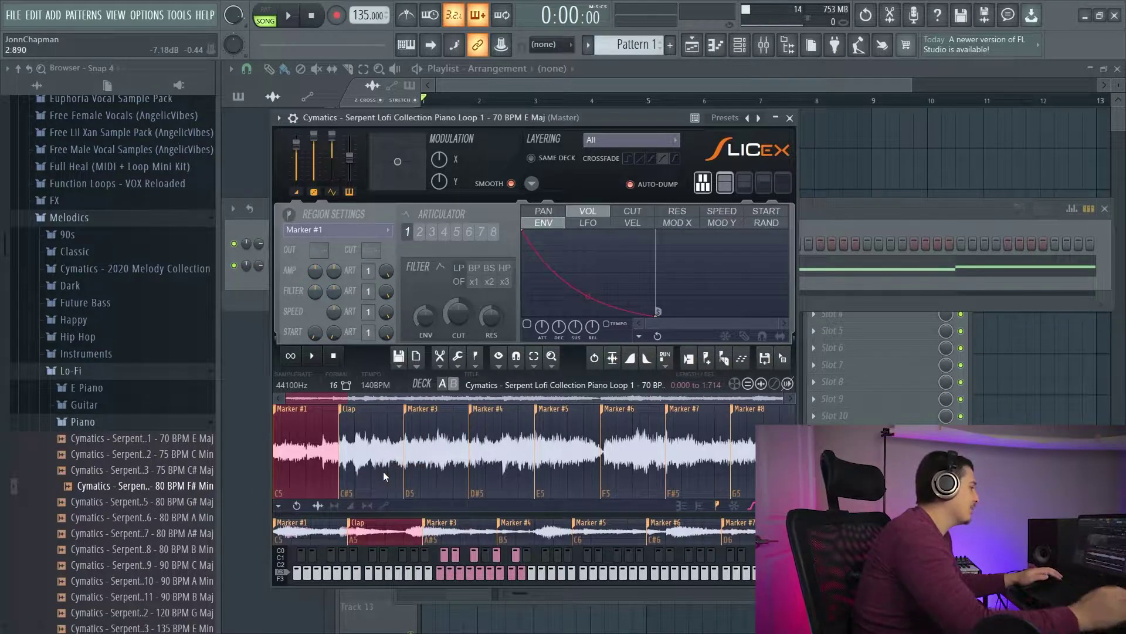
Step: Rename Marker #6 in deck A to "Clap" and layer the homonymous regions on the same note
right_click(605, 410)
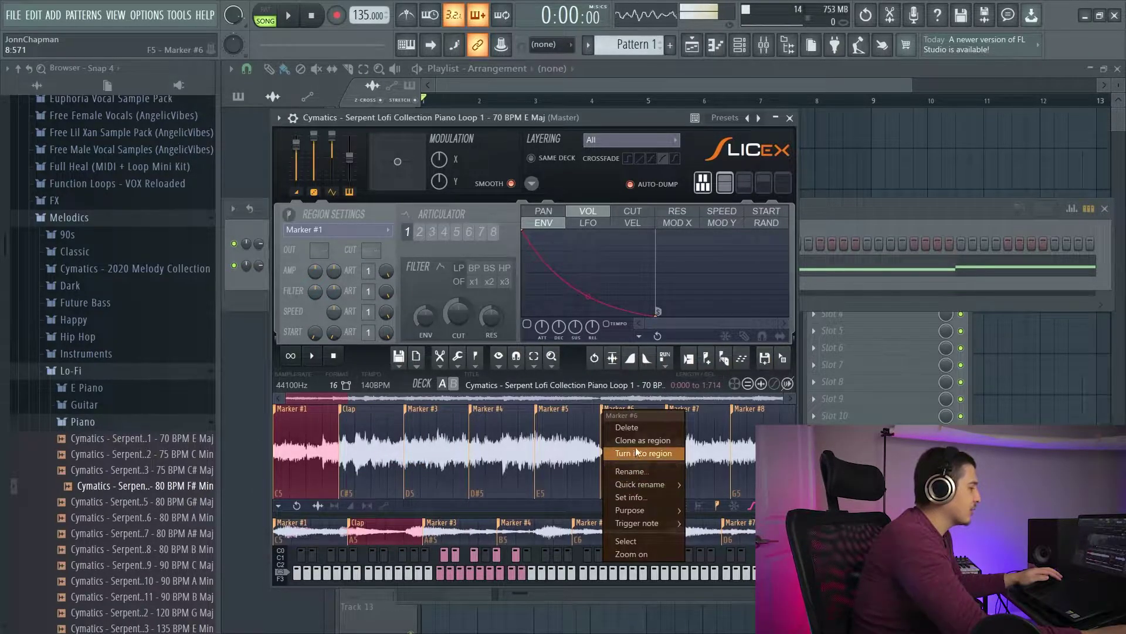
click(639, 470)
text(Clap)
key(Return)
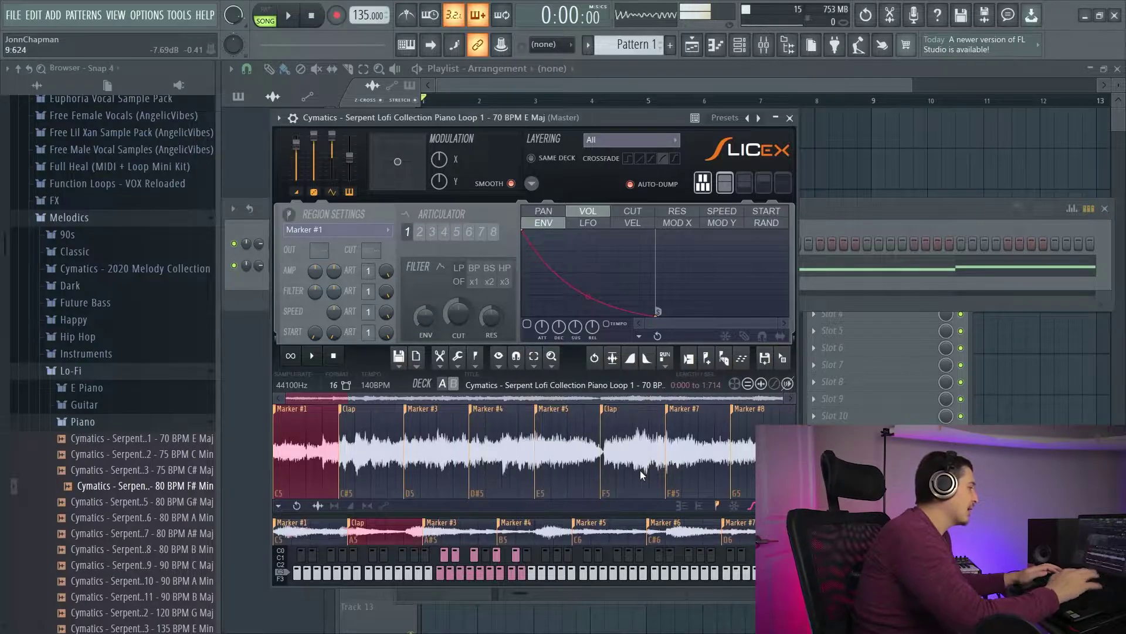
click(533, 183)
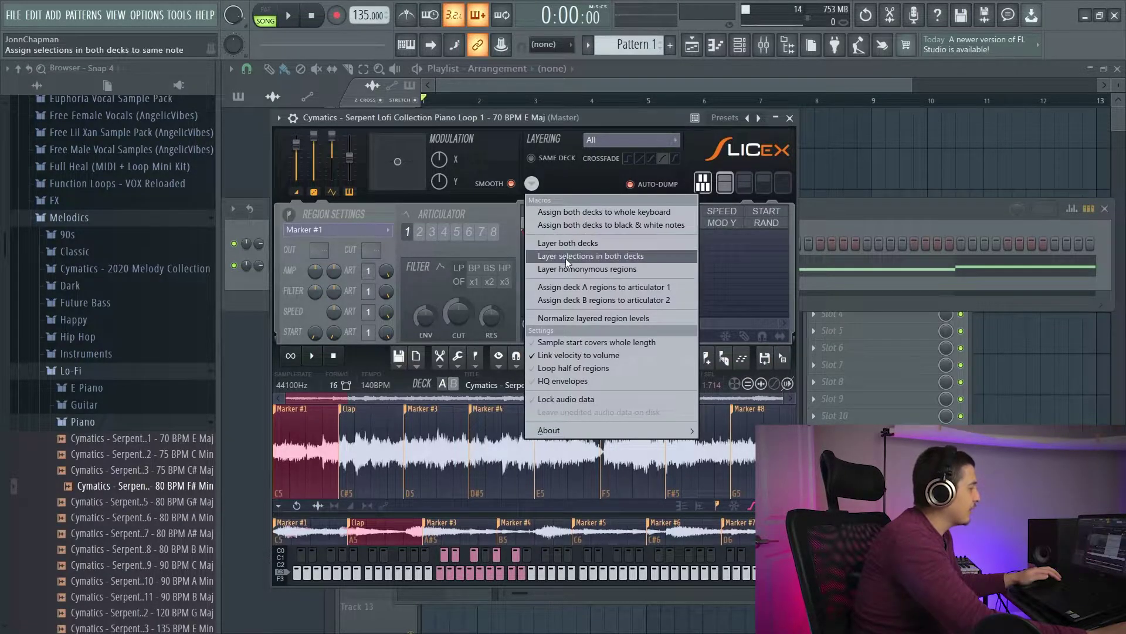
click(601, 269)
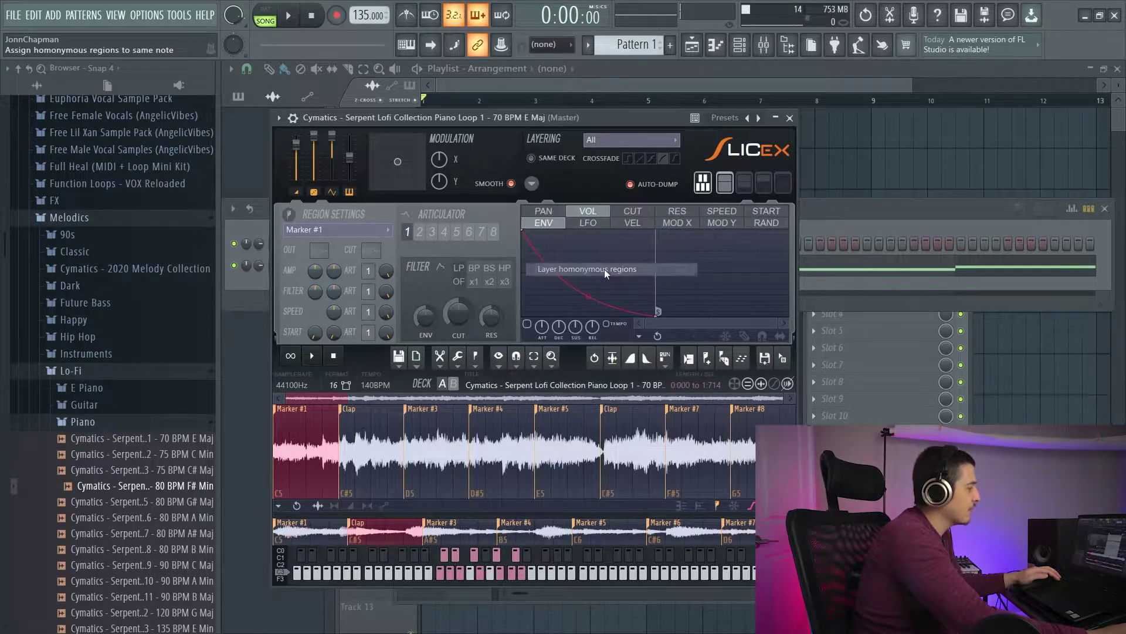
Step: Audition the layered Clap slices on C#5 and look over the available layering macros
click(447, 562)
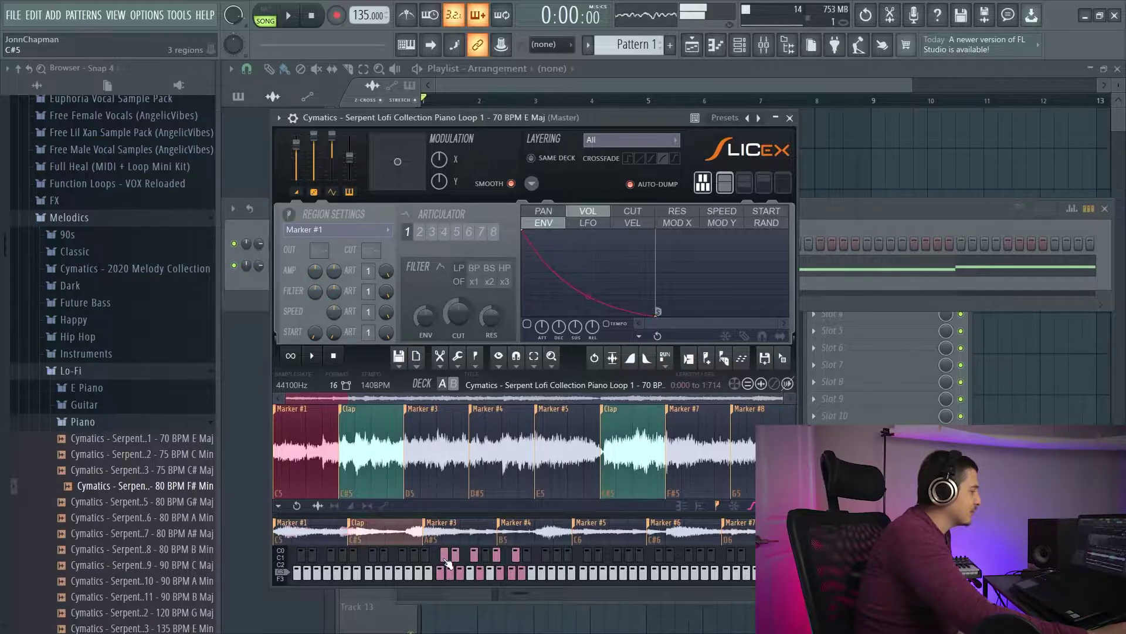
click(447, 562)
click(531, 183)
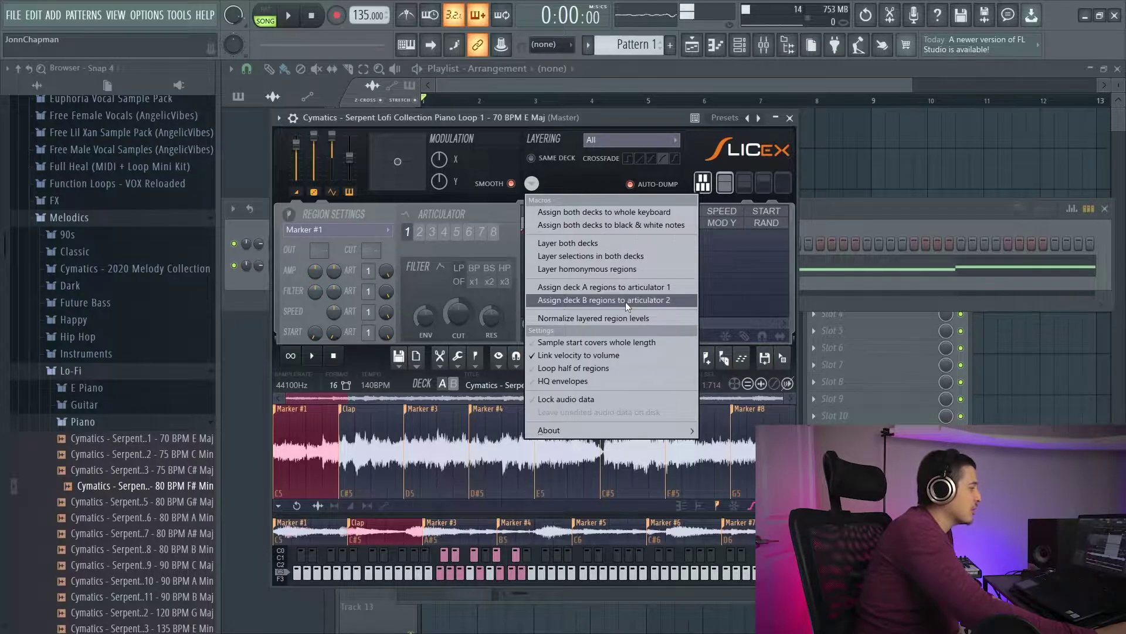
click(608, 183)
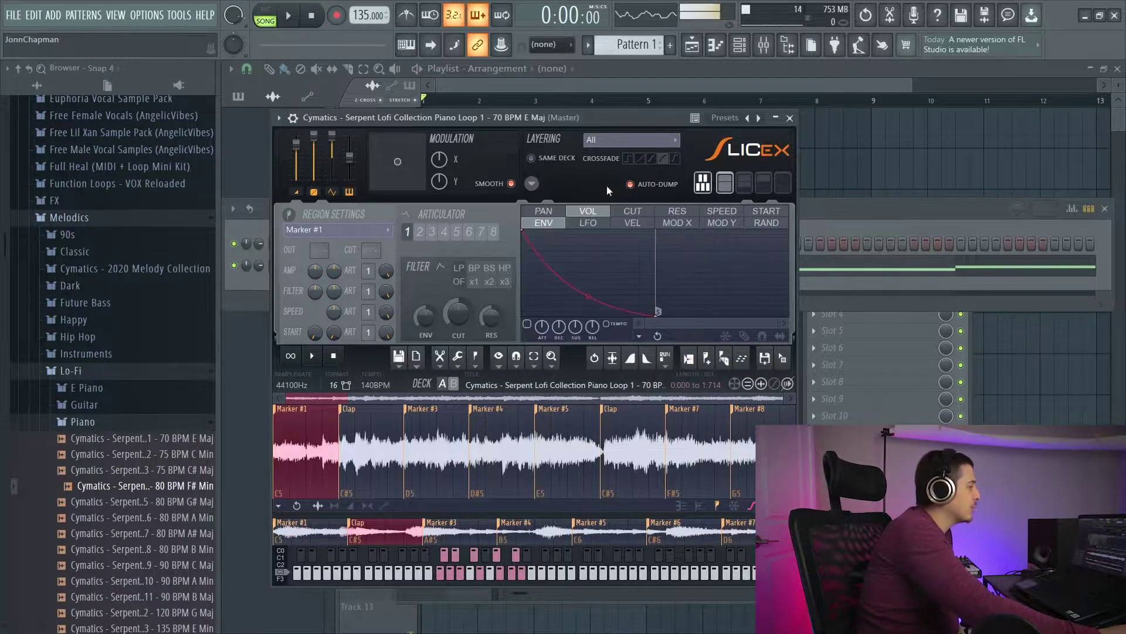
Step: Select the Marker #3 slice in deck B and assign all deck B regions to articulator 2
click(420, 236)
click(409, 232)
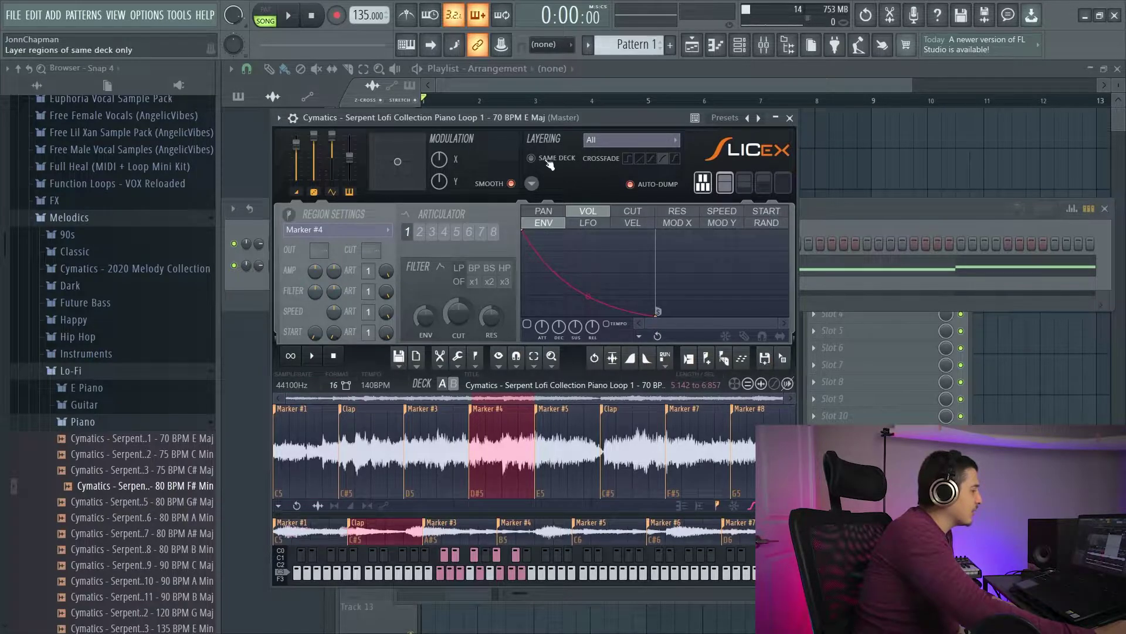
click(426, 529)
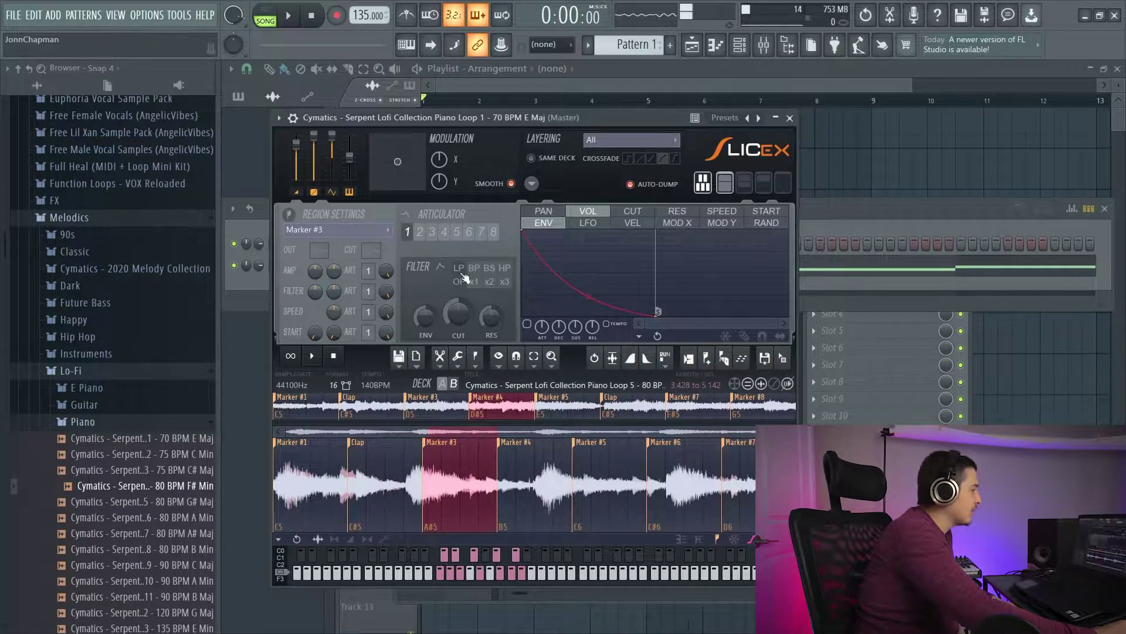
click(531, 183)
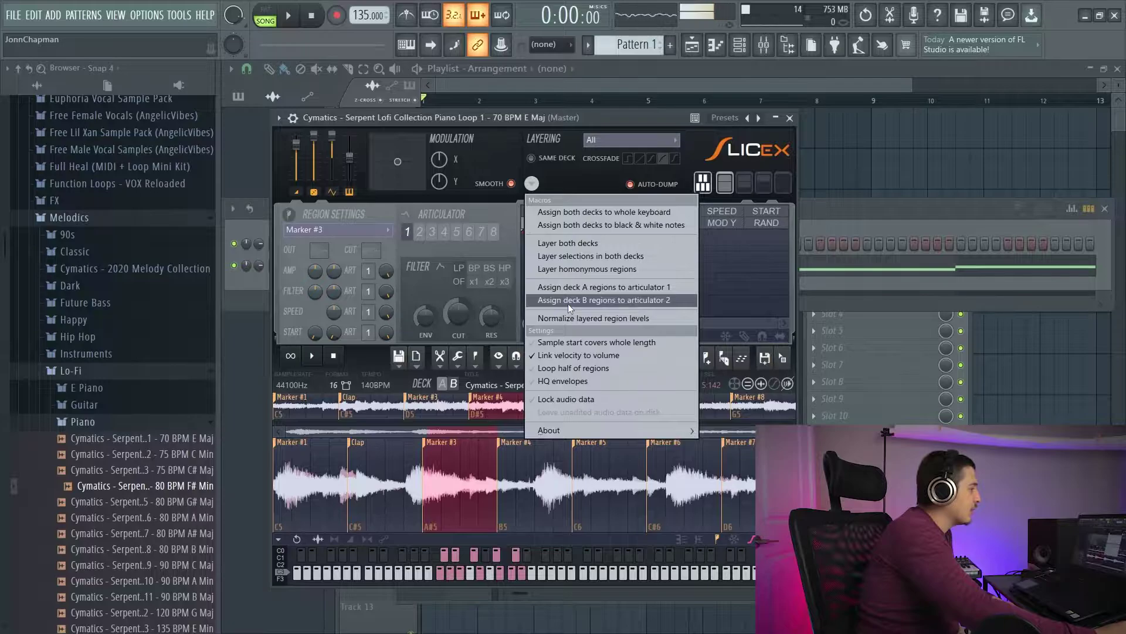
click(568, 304)
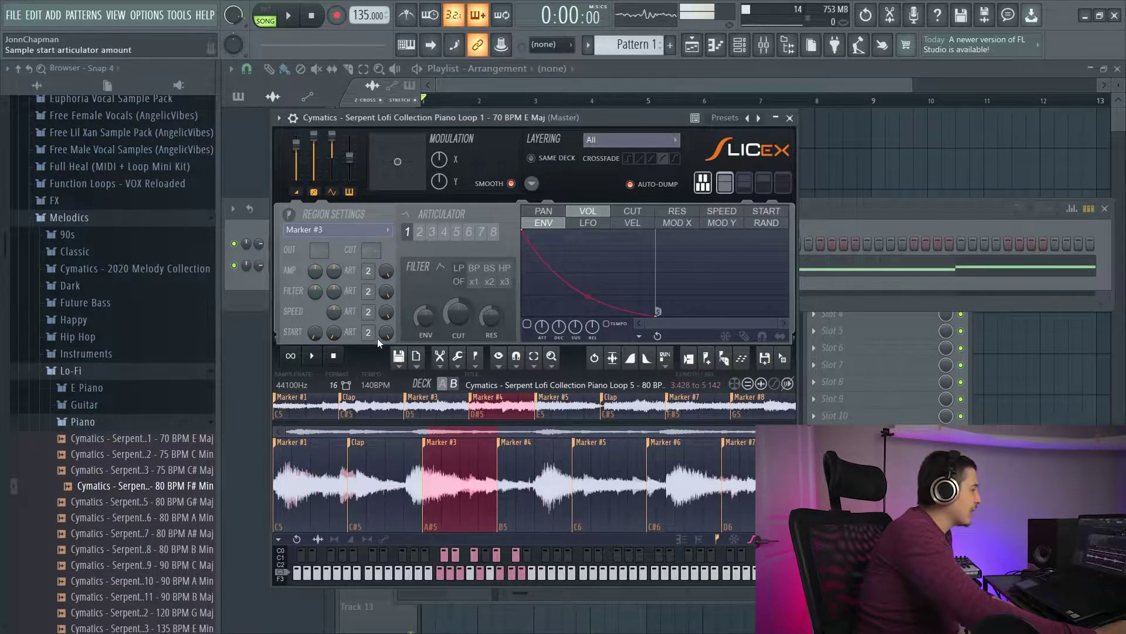
Step: Normalize the layered region levels and audition the layered notes C#5 and C5
click(531, 184)
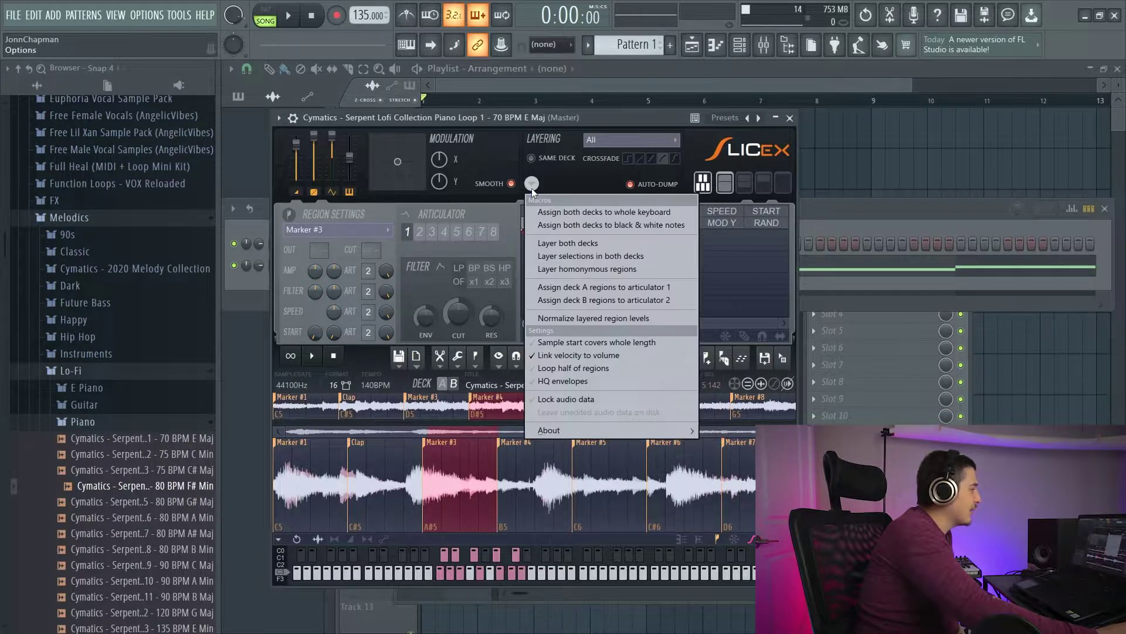
click(609, 319)
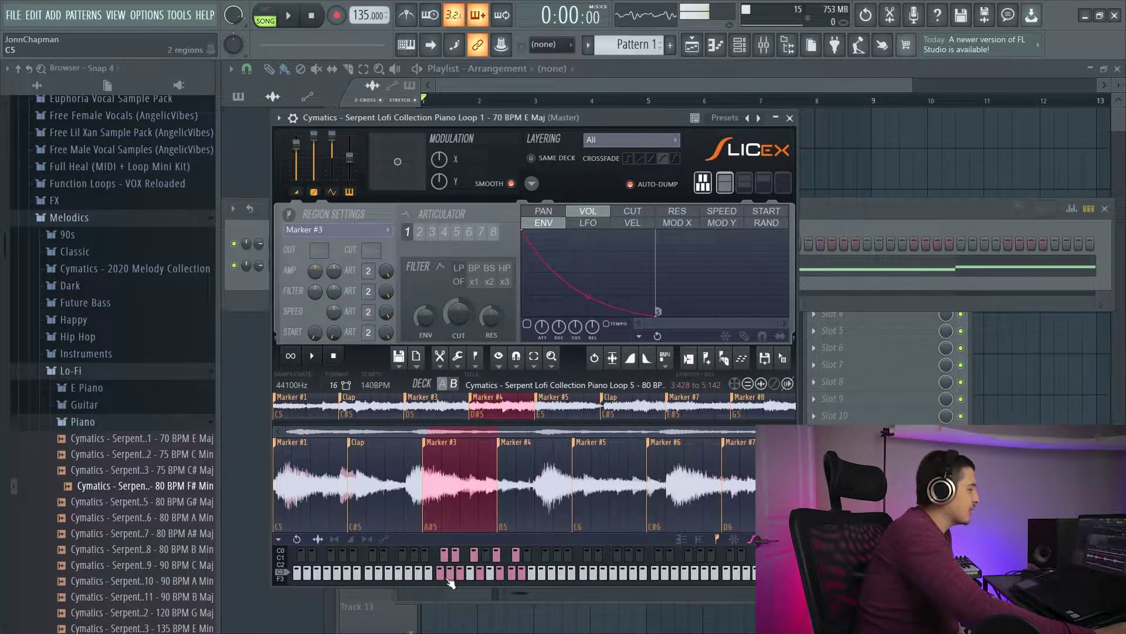
click(448, 558)
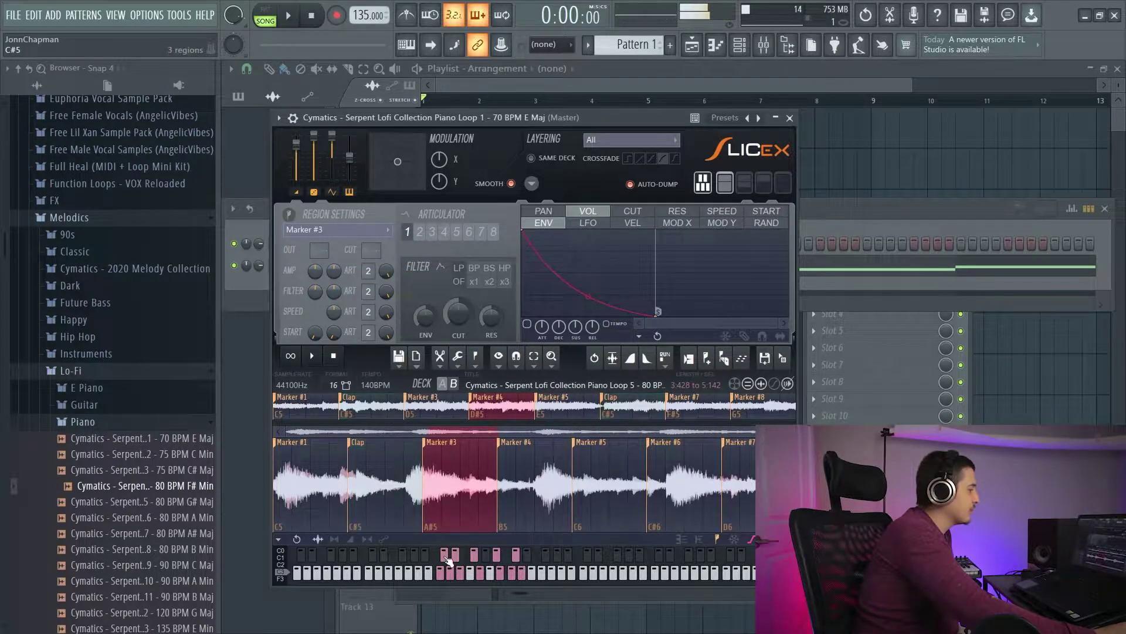
click(446, 579)
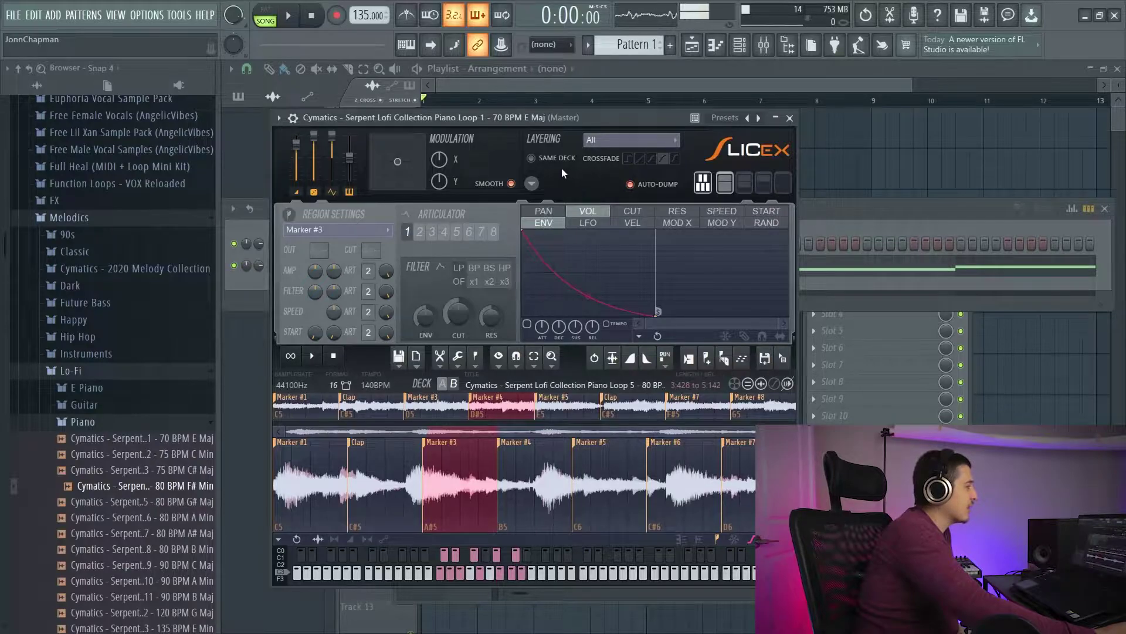
Step: Enable "Sample start covers whole length", raise the sample start of deck B's Marker #1 to about 22%, and audition it
click(531, 183)
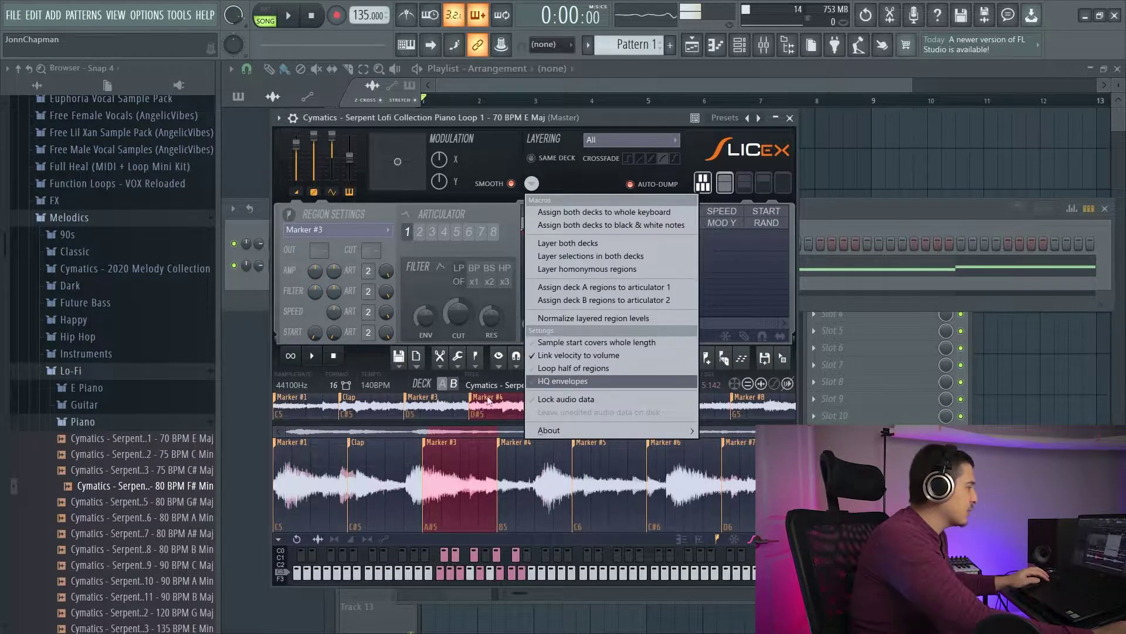
click(607, 342)
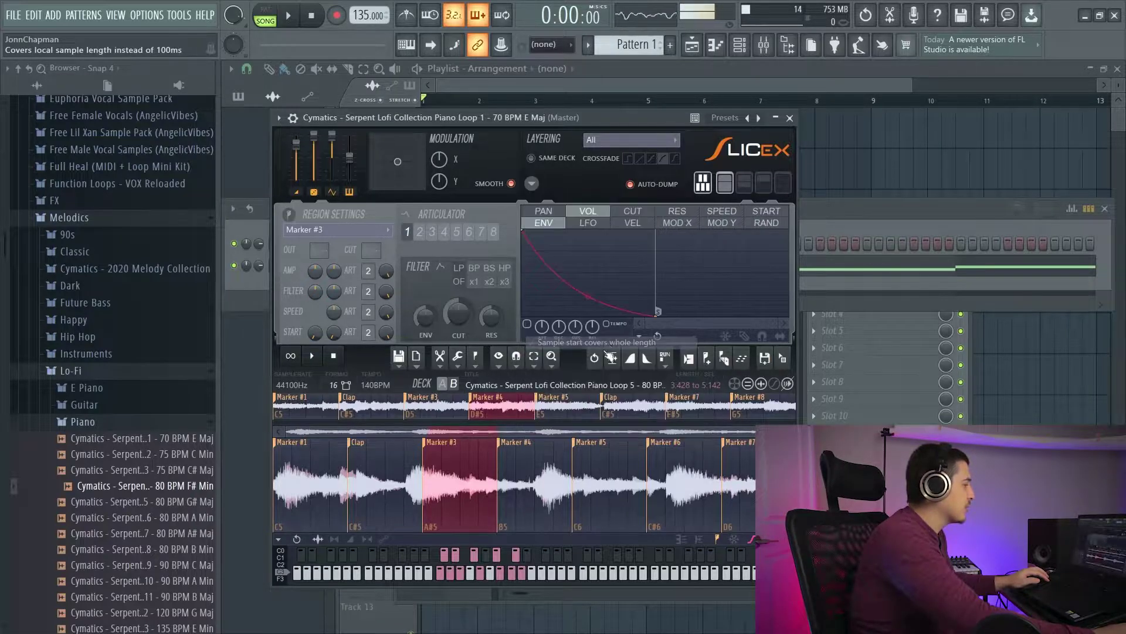
click(280, 446)
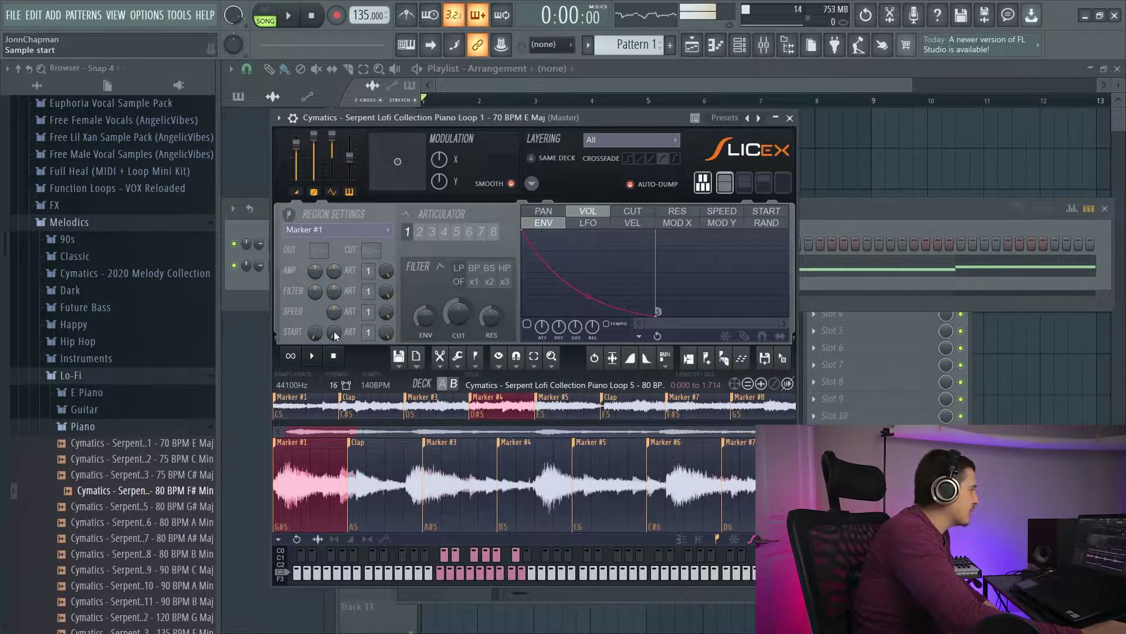
drag(333, 332, 334, 319)
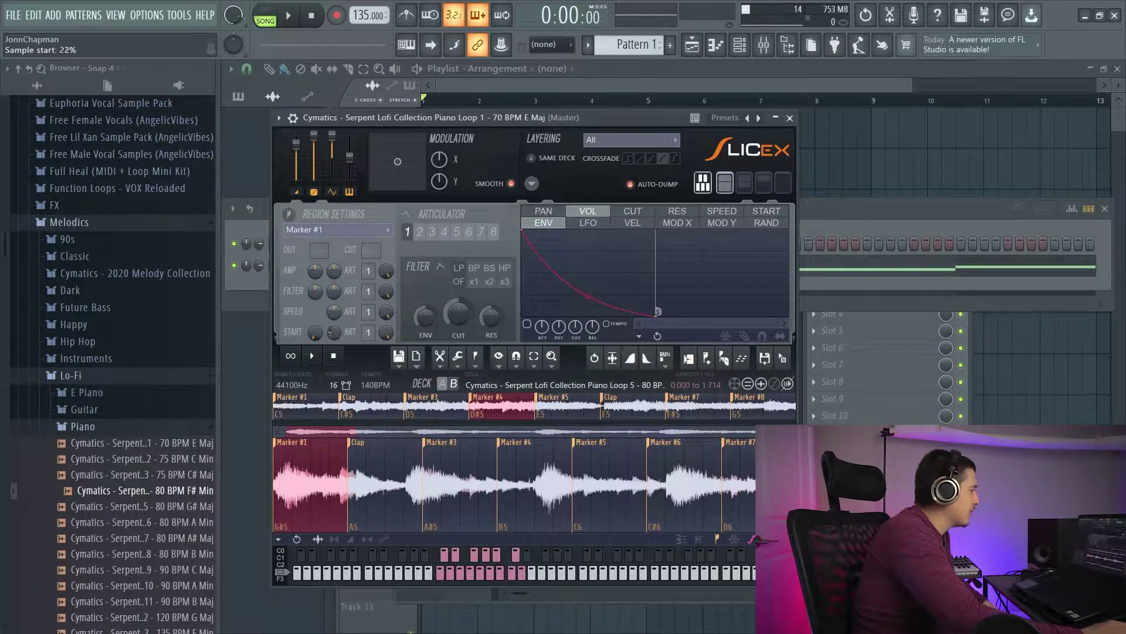
click(445, 576)
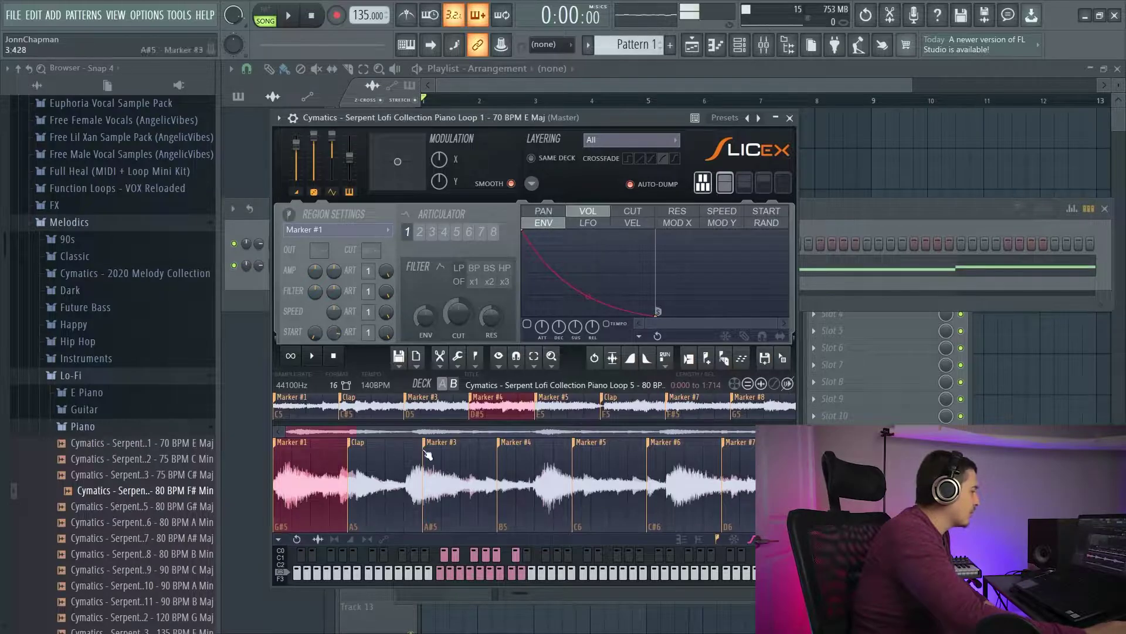
Step: Lower the sample start of deck B's Marker #1 and select the Marker #1 slice in deck A
mouse_move(333, 332)
mouse_down()
mouse_move(333, 320)
mouse_move(336, 338)
mouse_up()
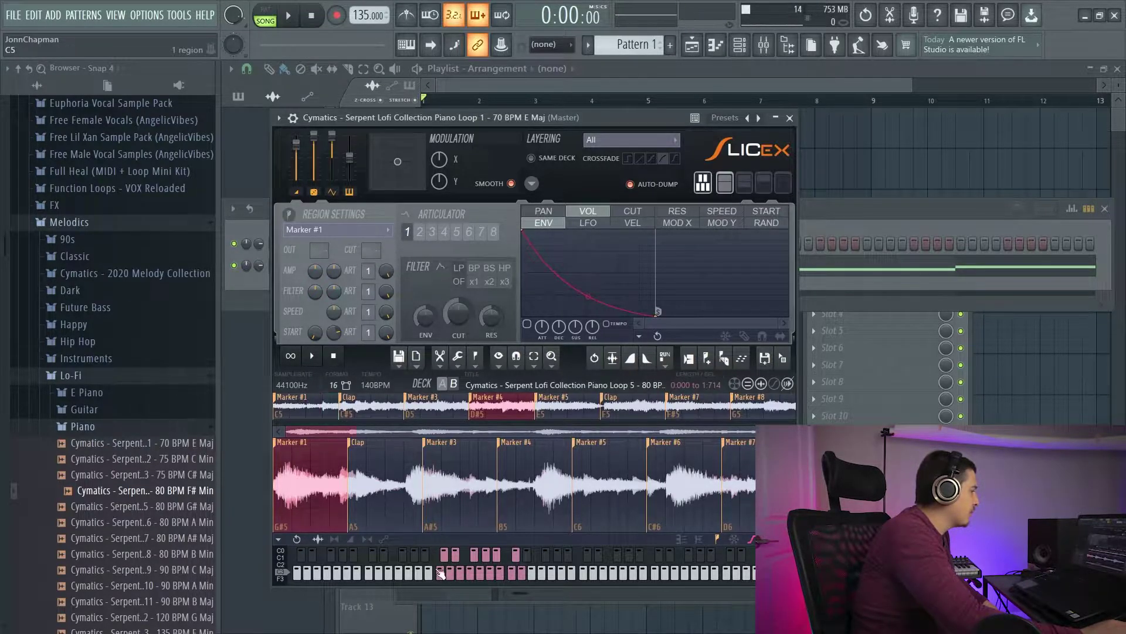
click(325, 409)
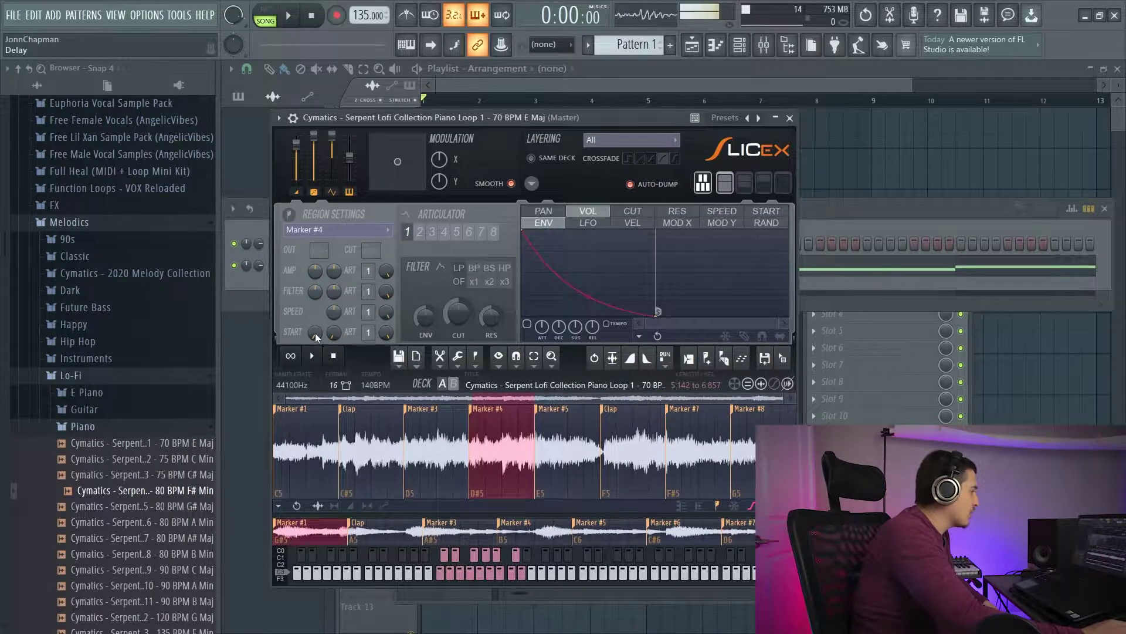
click(346, 353)
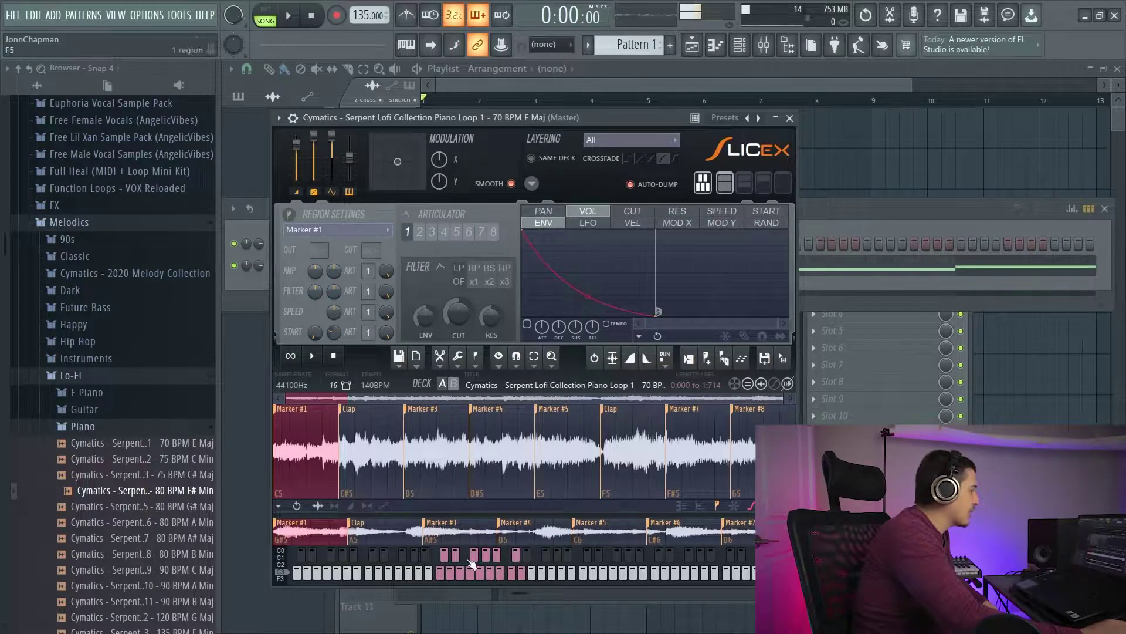
Step: Disable "Sample start covers whole length", raise the sample start of deck A's Marker #1, and audition it on C5
click(532, 183)
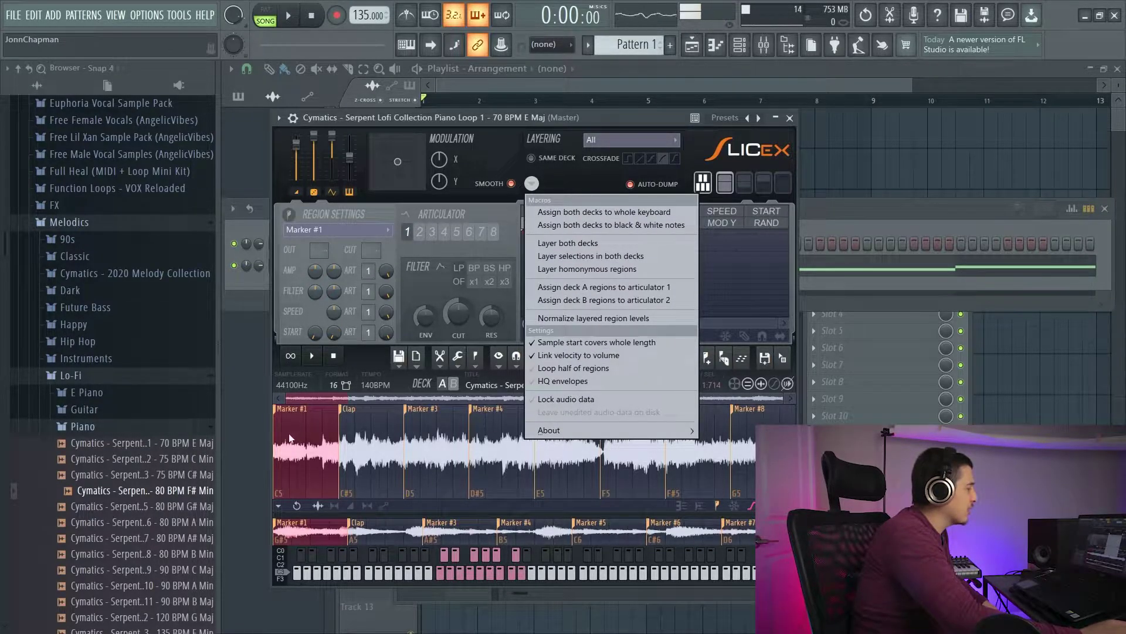
click(562, 342)
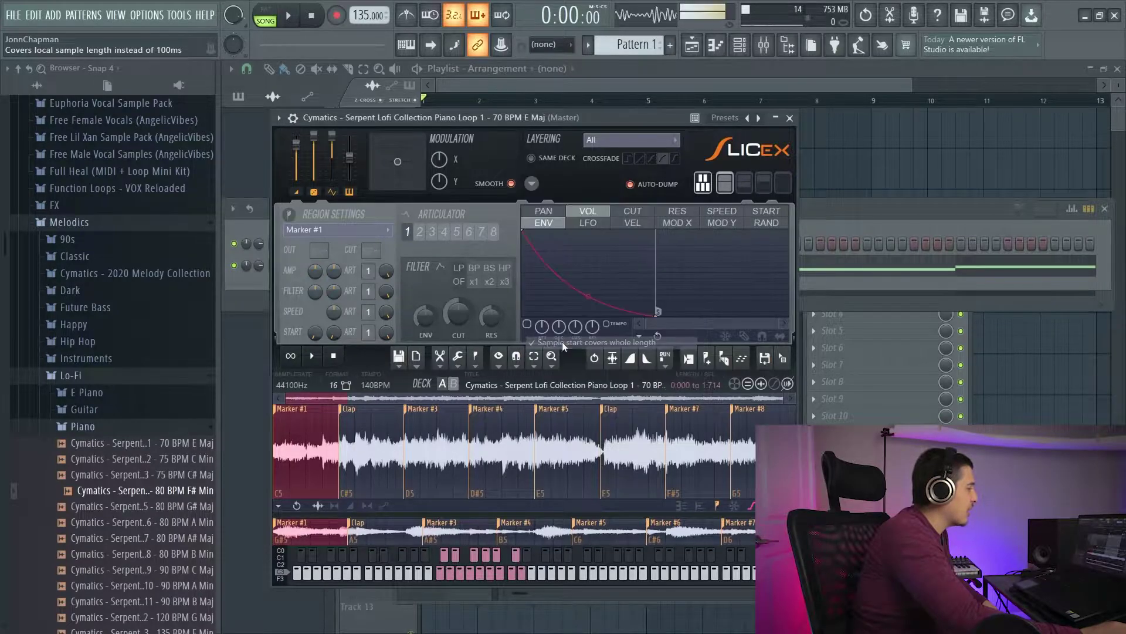
drag(334, 332, 333, 327)
click(444, 572)
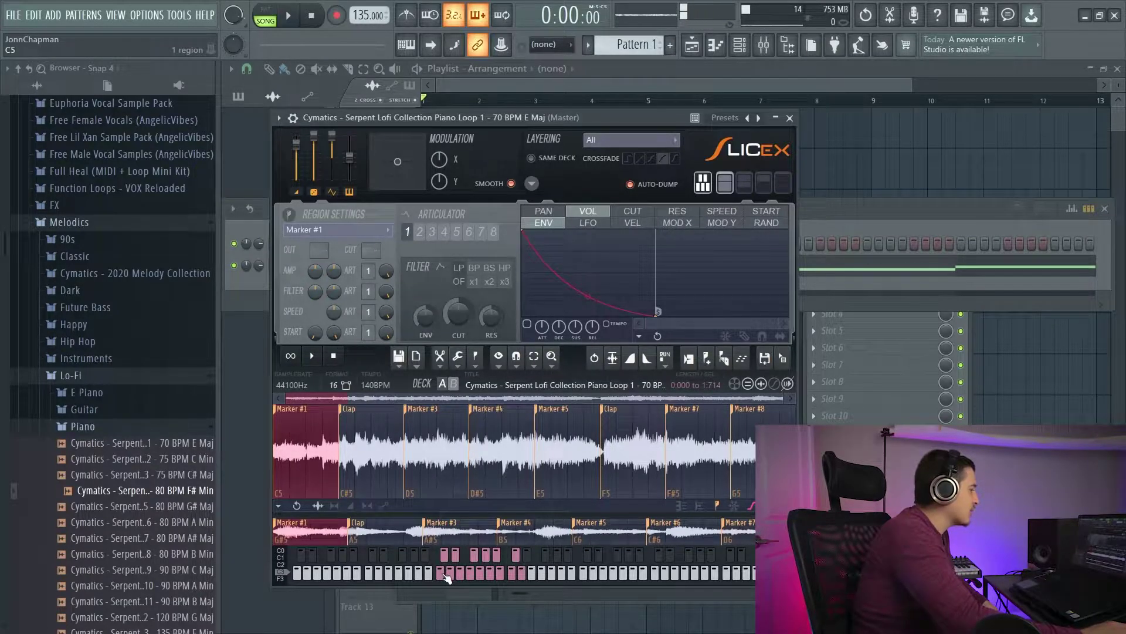
click(446, 578)
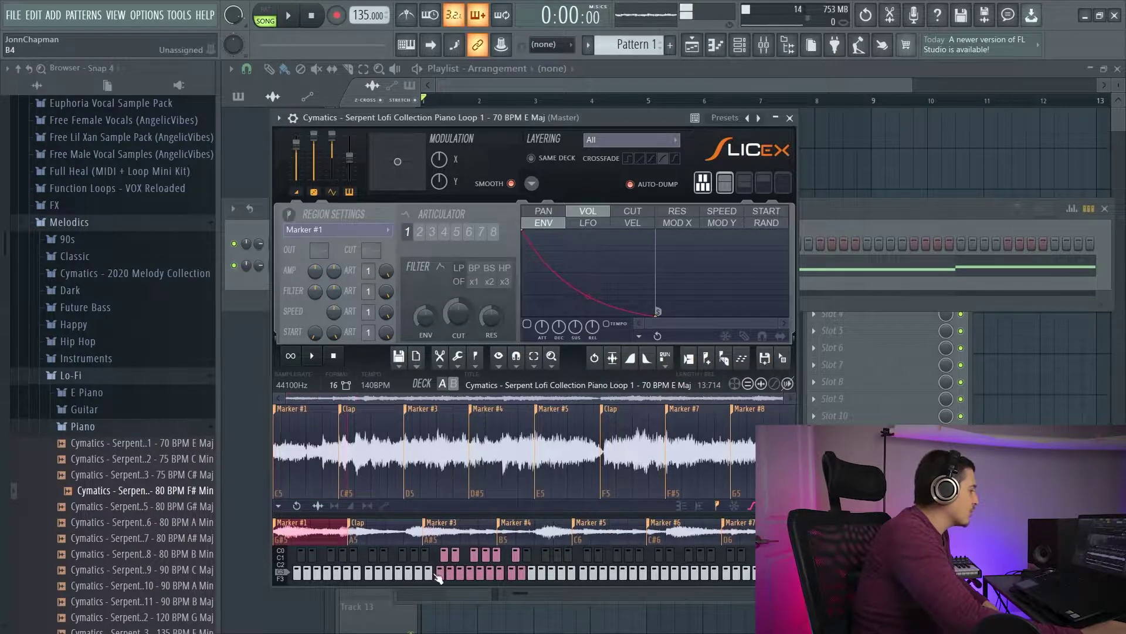
click(442, 578)
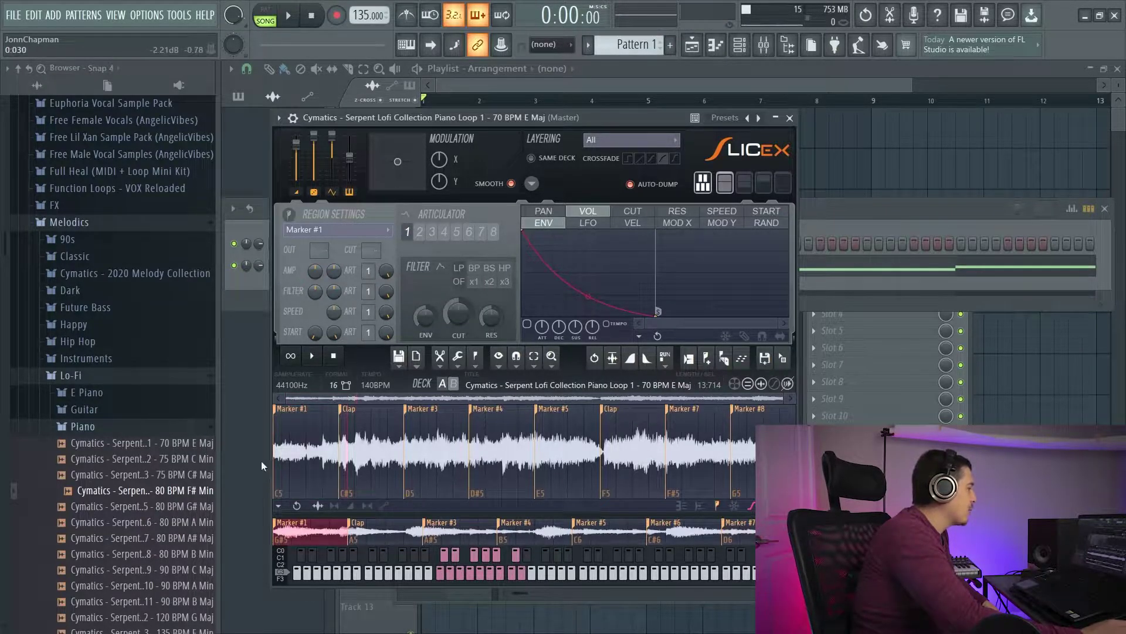
Step: Lower the sample start of Marker #1 in deck A and re-enable "Sample start covers whole length"
drag(333, 333, 334, 335)
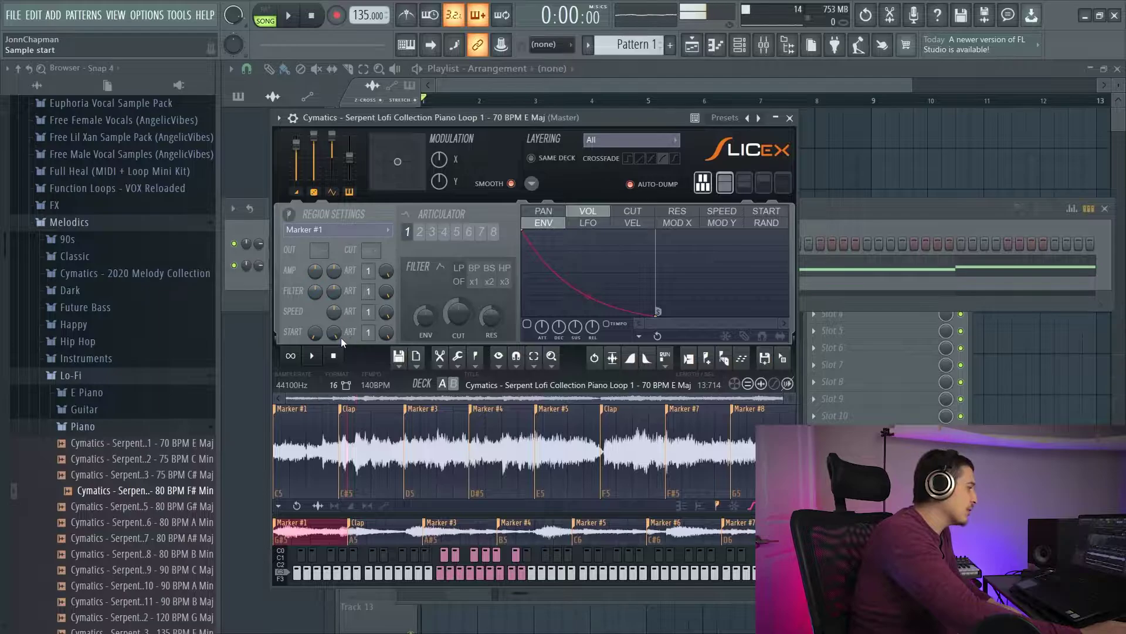
click(531, 183)
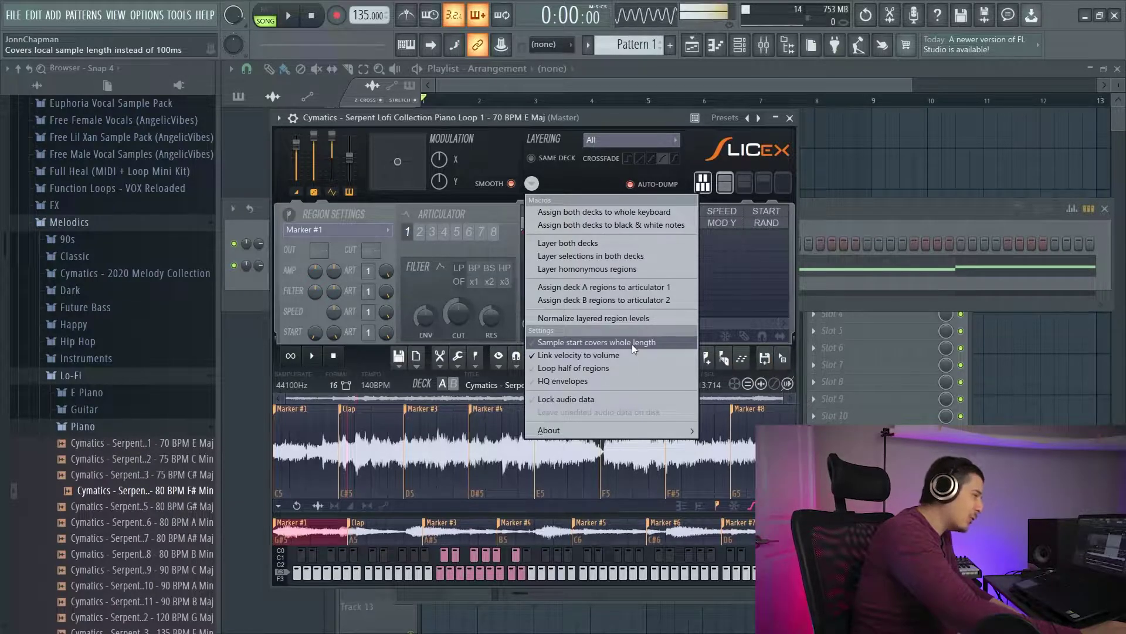
click(632, 344)
Step: Turn "Link velocity to volume" off and back on
click(532, 183)
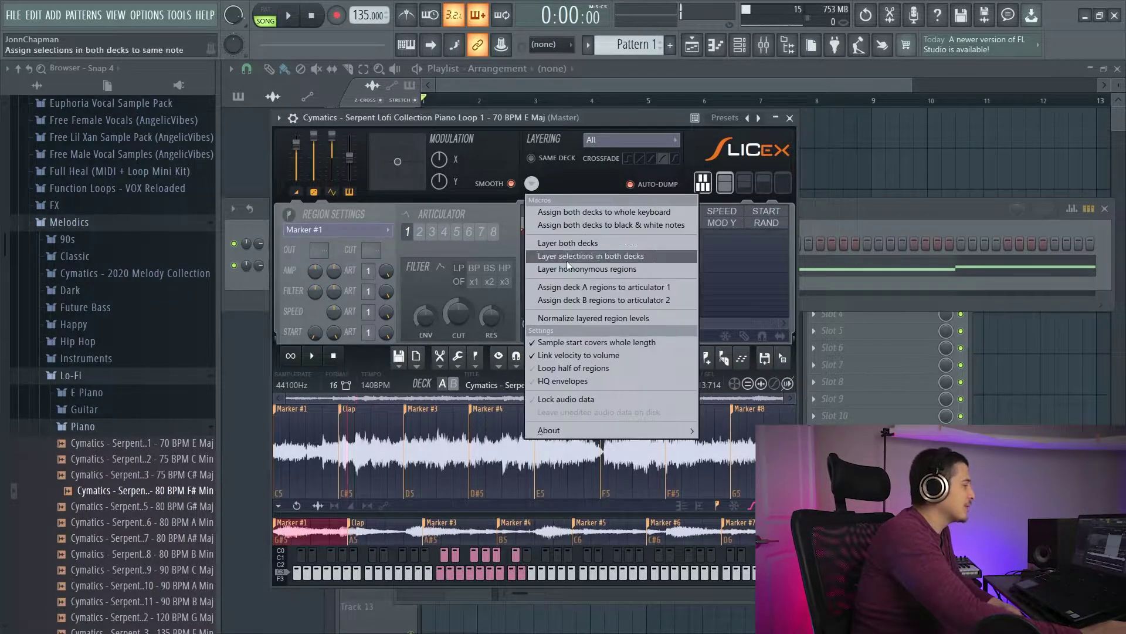
click(617, 354)
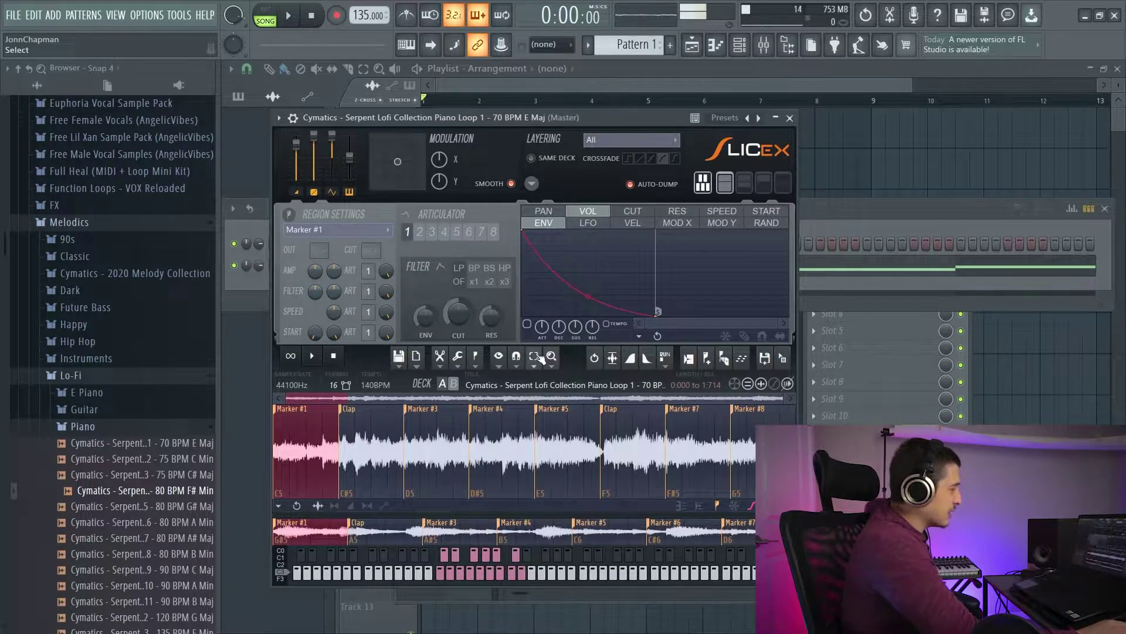
click(531, 183)
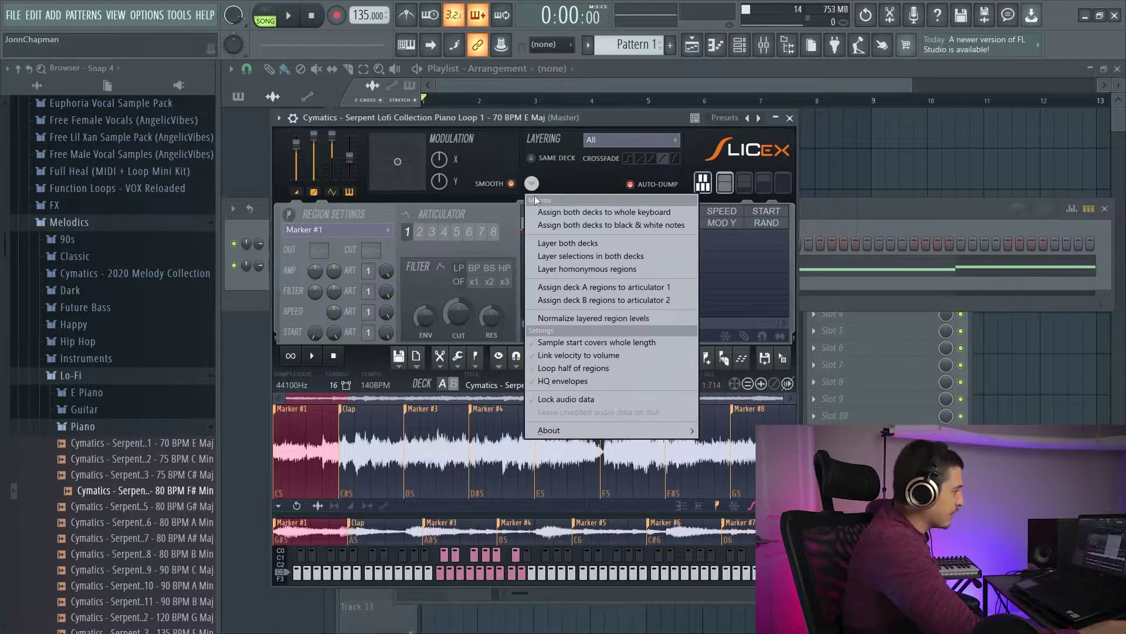
click(592, 356)
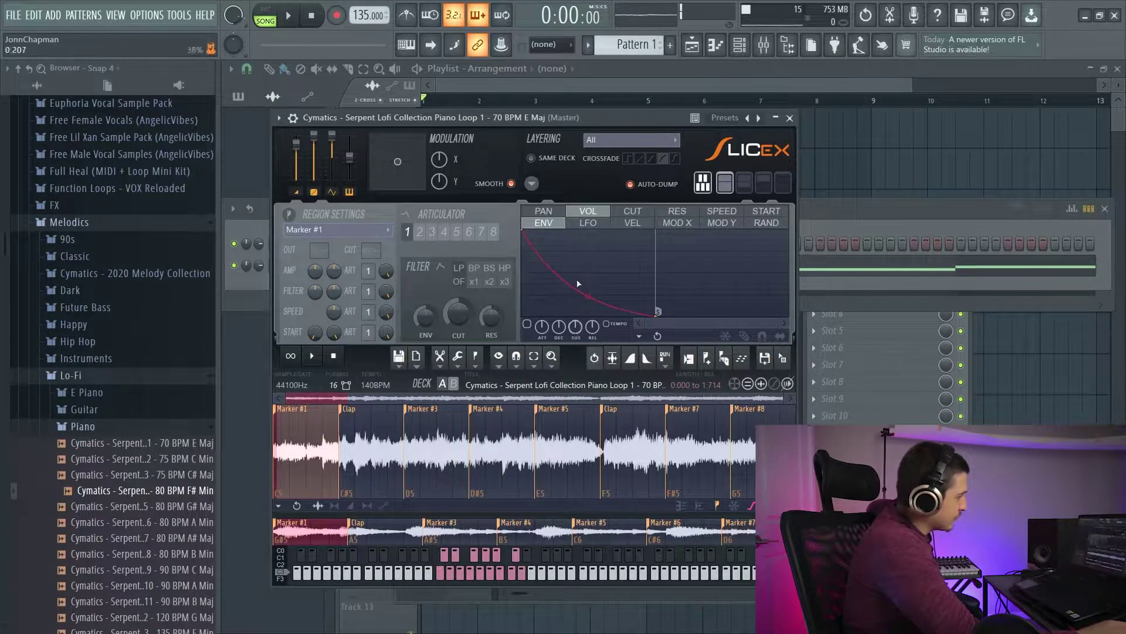
Step: Enable "Loop half of regions" and check the setting in Slicex's options
click(532, 184)
click(593, 371)
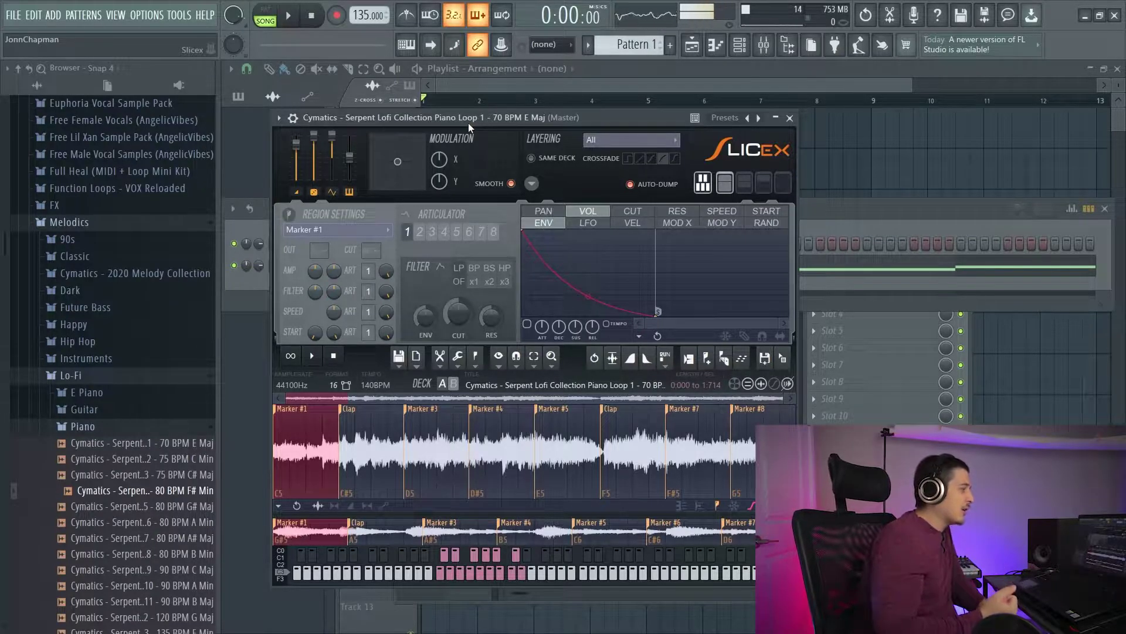
click(531, 183)
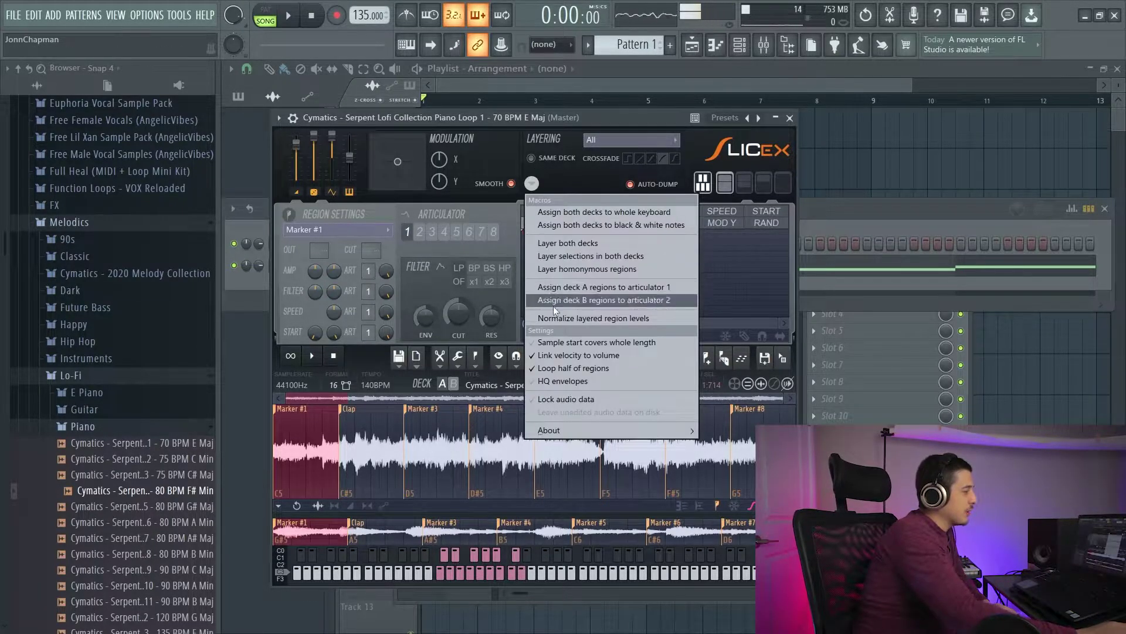
click(553, 120)
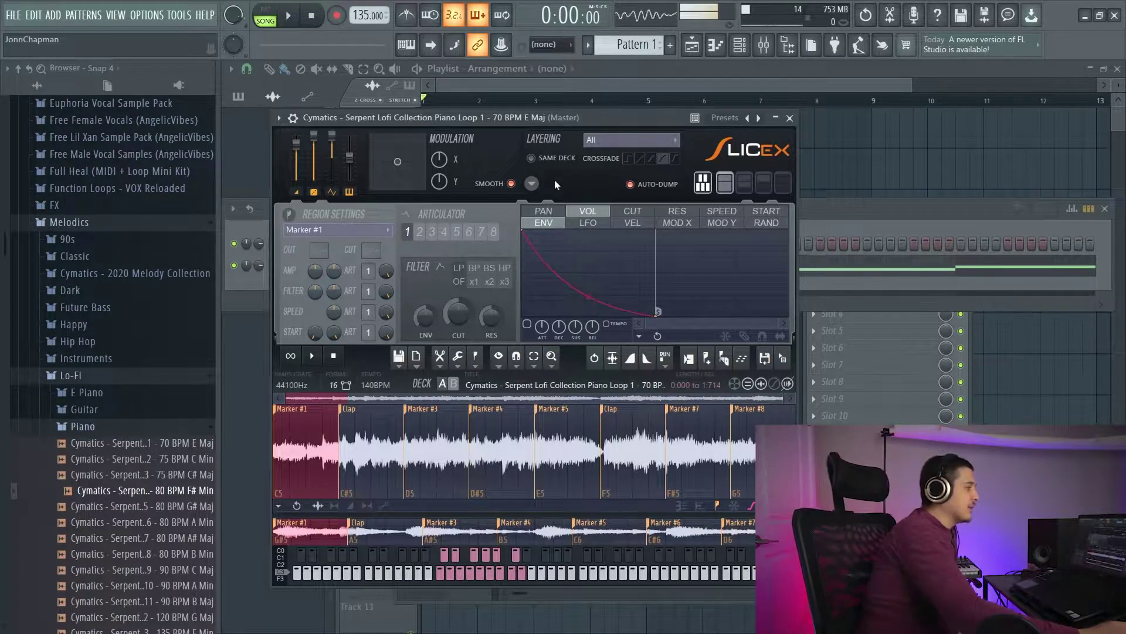
Step: Turn off "Loop half of regions" and enable "HQ envelopes"
click(532, 183)
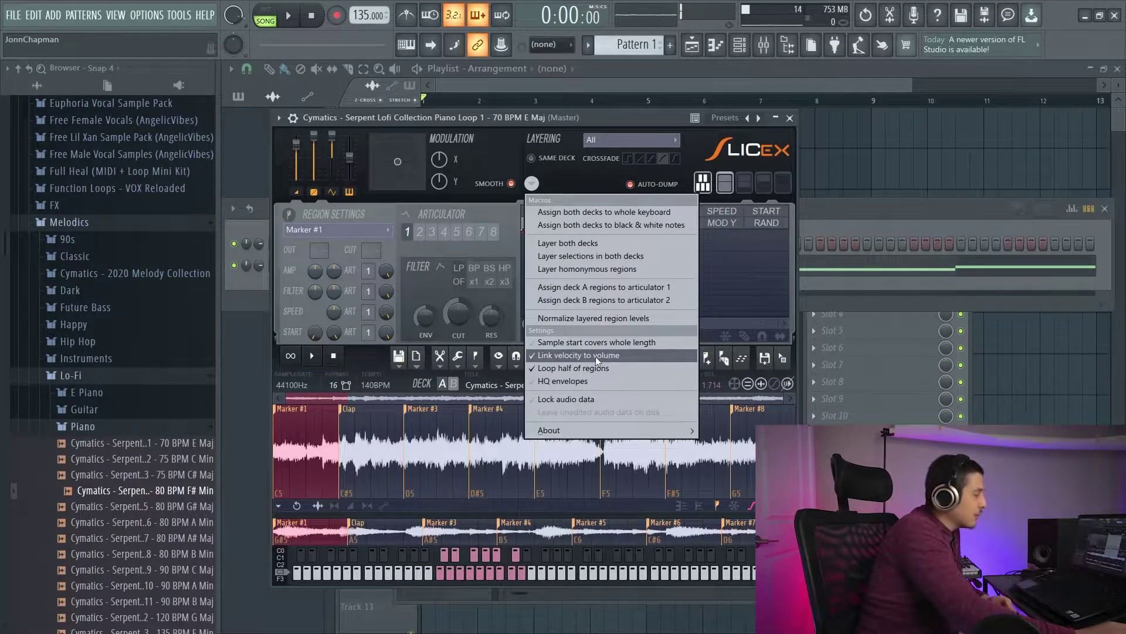
click(578, 367)
click(559, 381)
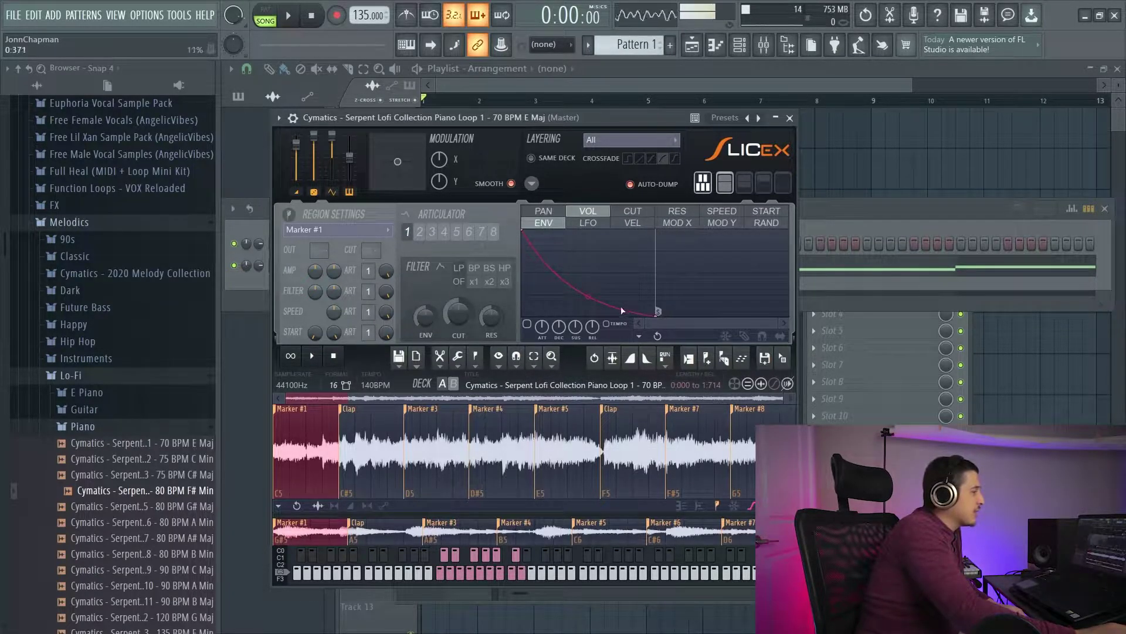
Step: Fine-tune the middle and end points of the articulator's volume envelope
mouse_move(588, 296)
mouse_down()
mouse_move(589, 249)
mouse_move(588, 295)
mouse_up()
mouse_move(655, 314)
mouse_down()
mouse_move(644, 318)
mouse_move(654, 317)
mouse_up()
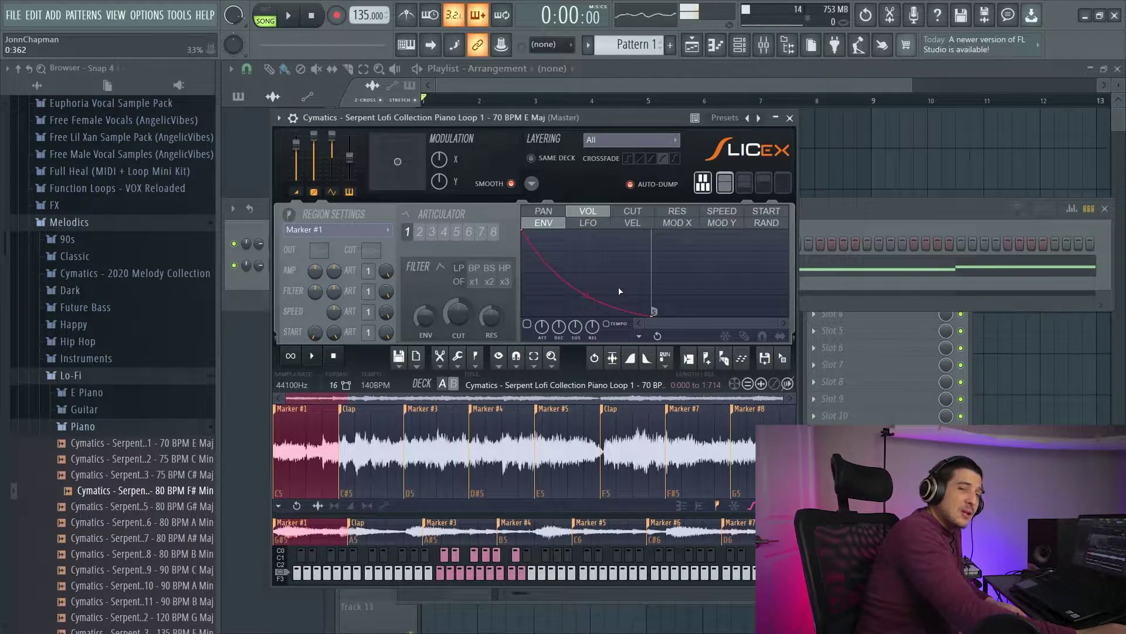
mouse_move(653, 314)
mouse_down()
mouse_move(643, 318)
mouse_move(653, 318)
mouse_up()
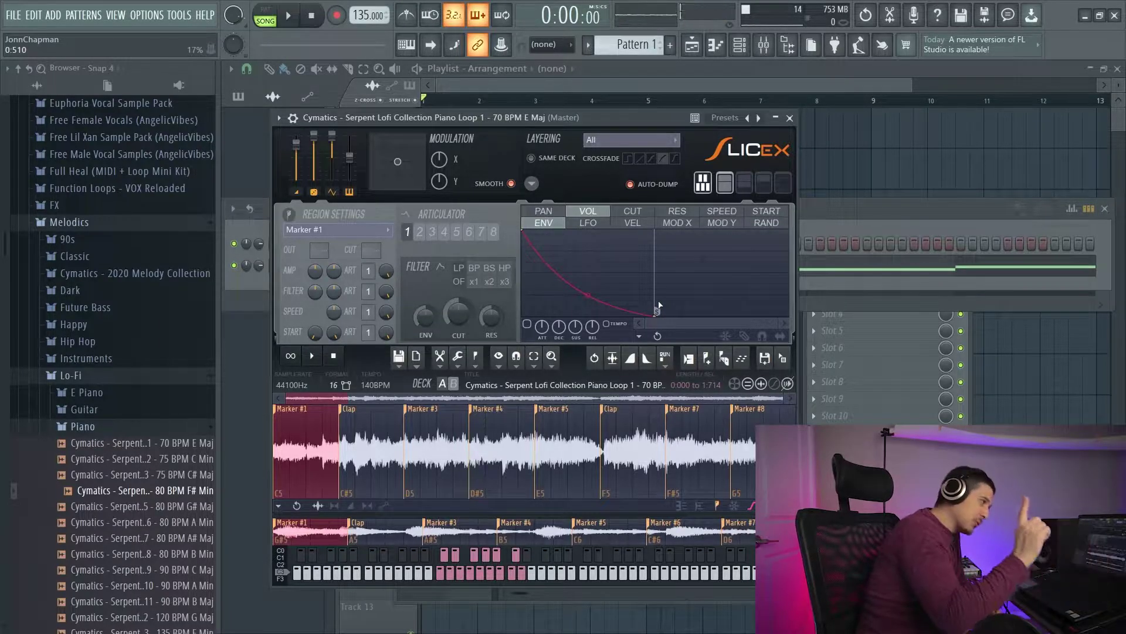
Step: Turn "Lock audio data" on and back off in Slicex's settings
click(531, 183)
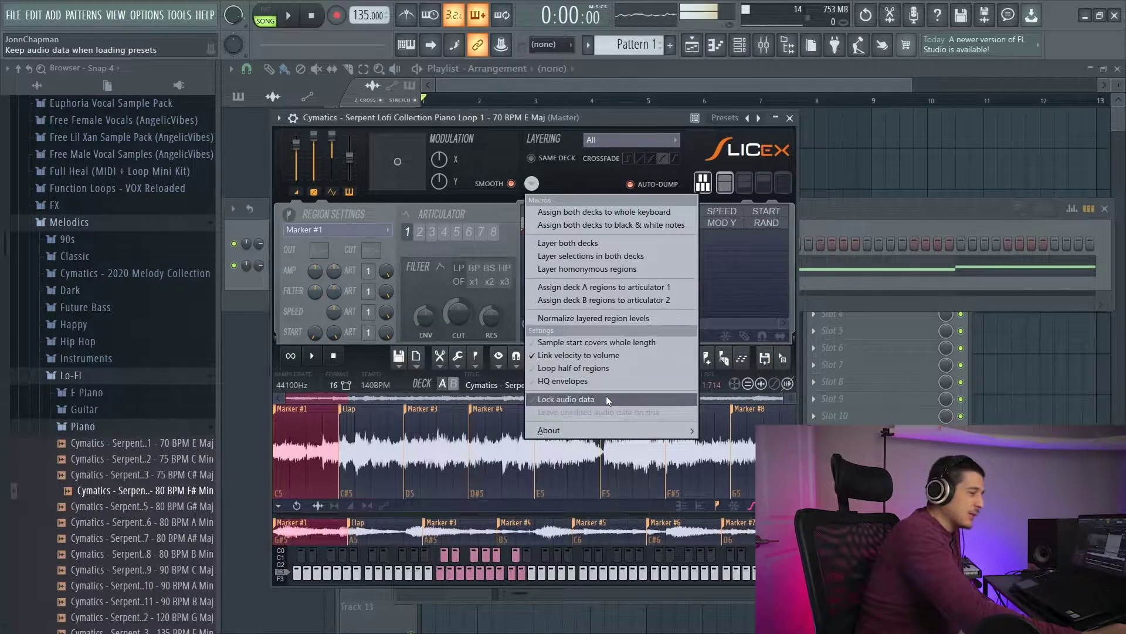
click(606, 396)
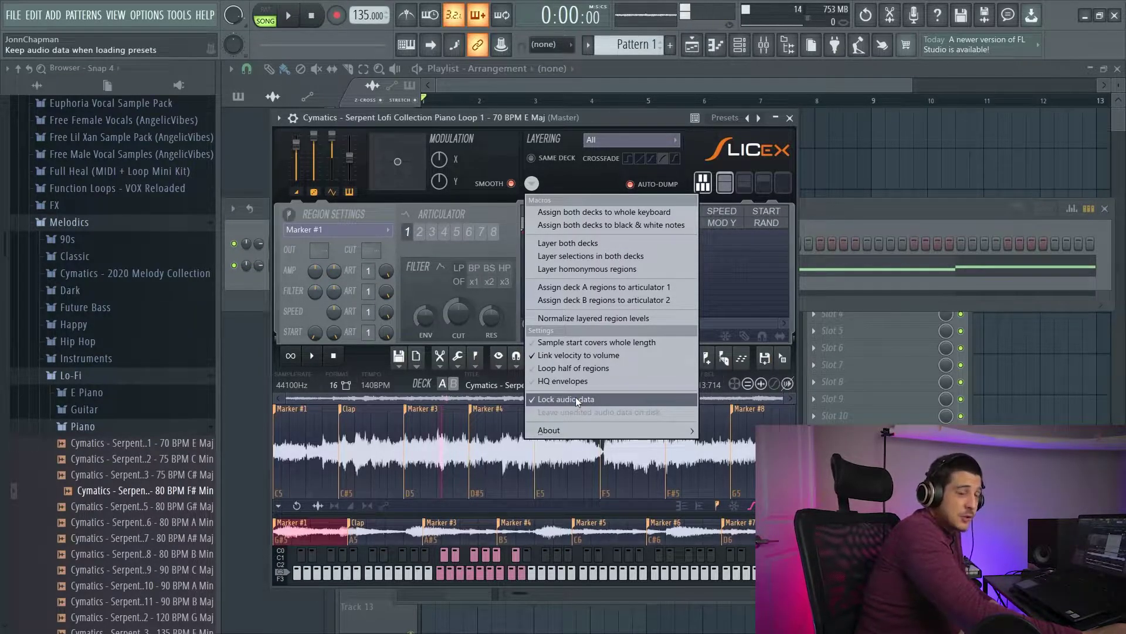
click(575, 398)
click(532, 183)
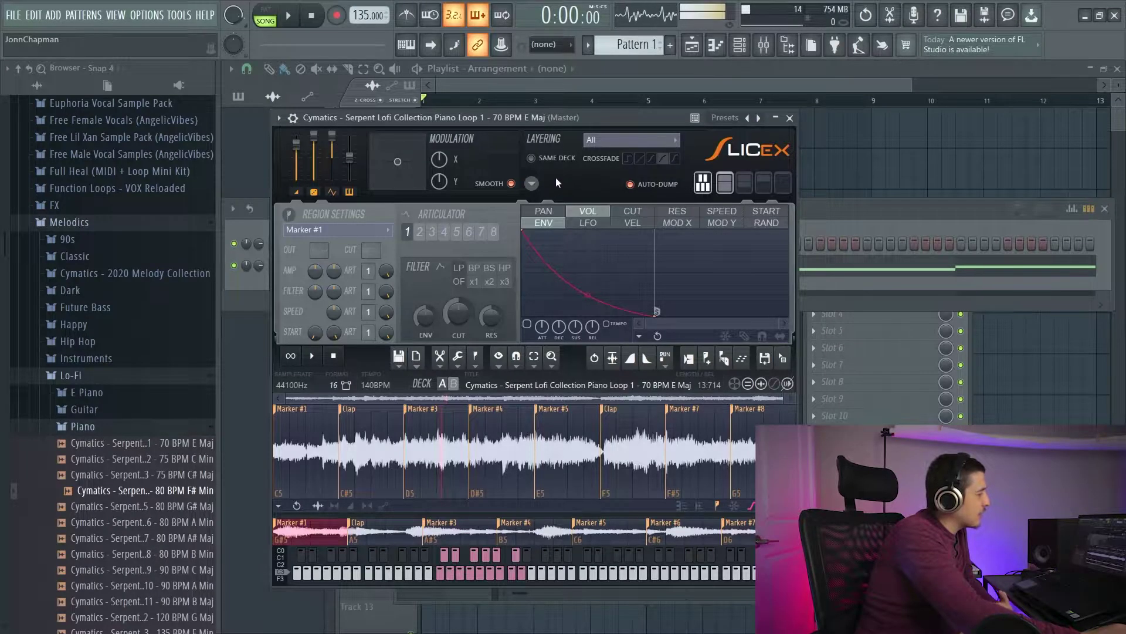
Step: Layer both decks and set the layering mode to All (gain-compensated)
click(531, 184)
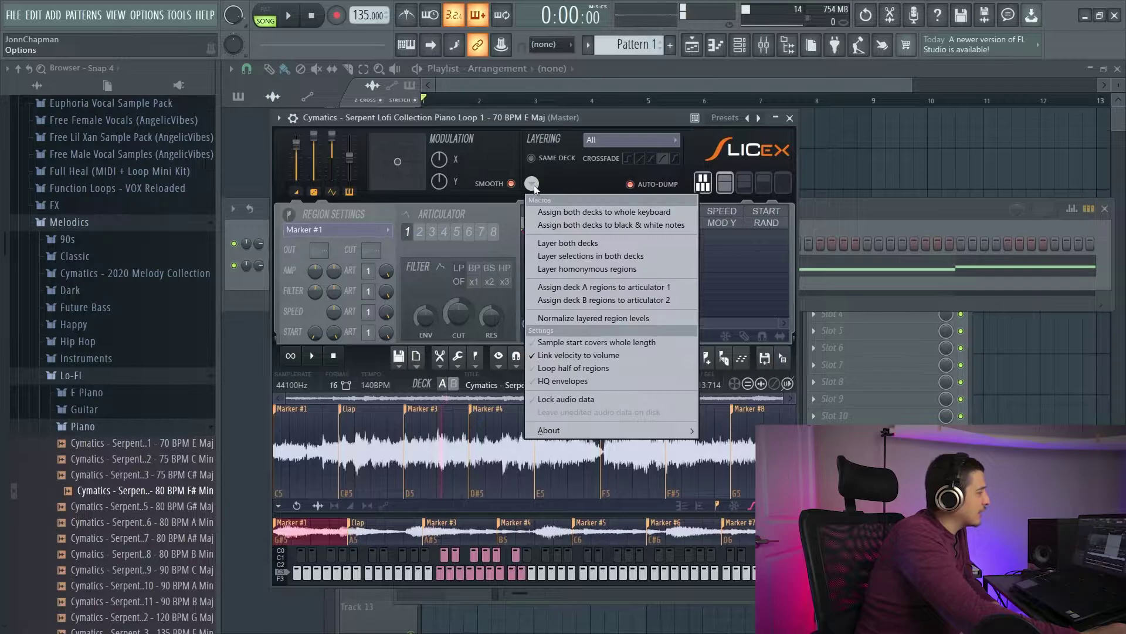
click(610, 246)
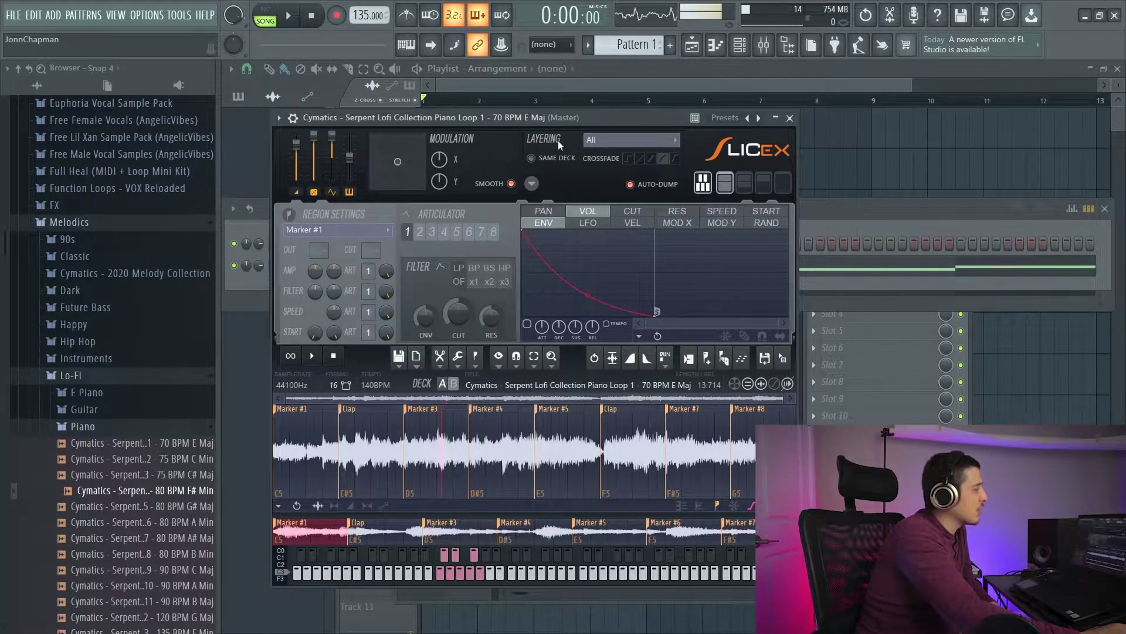
click(614, 147)
click(614, 152)
click(622, 140)
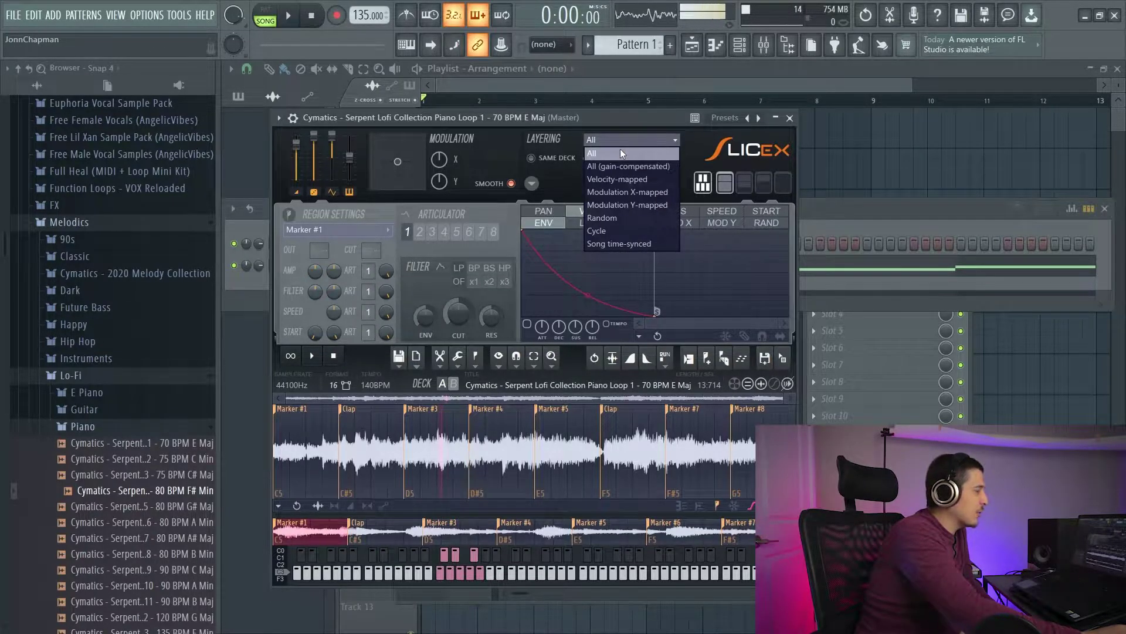
click(629, 166)
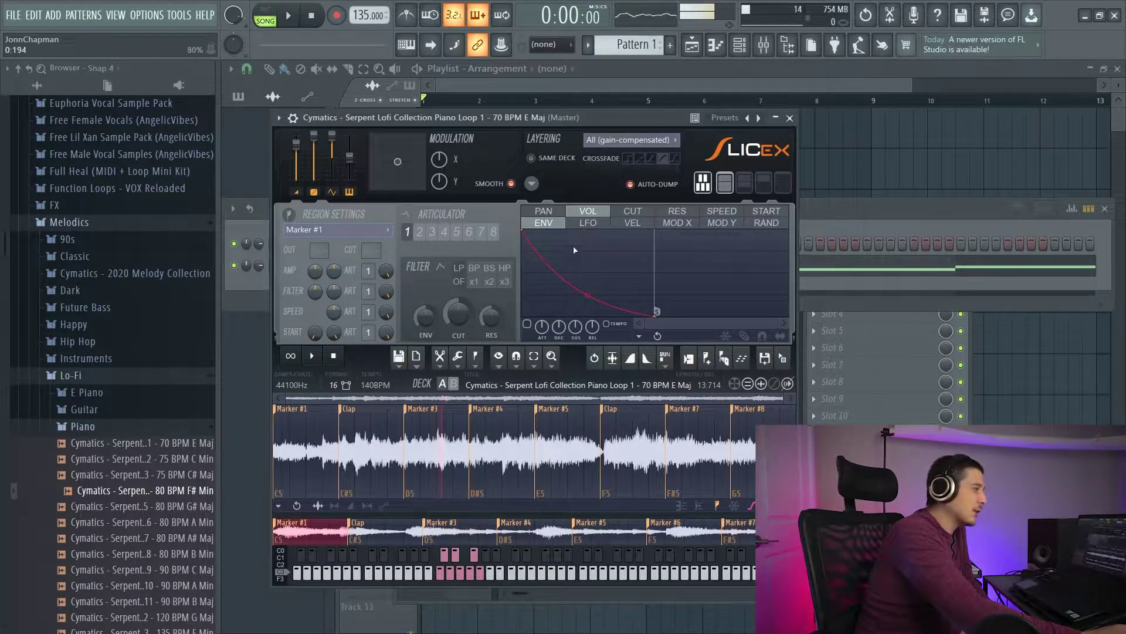
Step: Audition the layered C5 and C#5 slices and return the layering mode to All
click(443, 577)
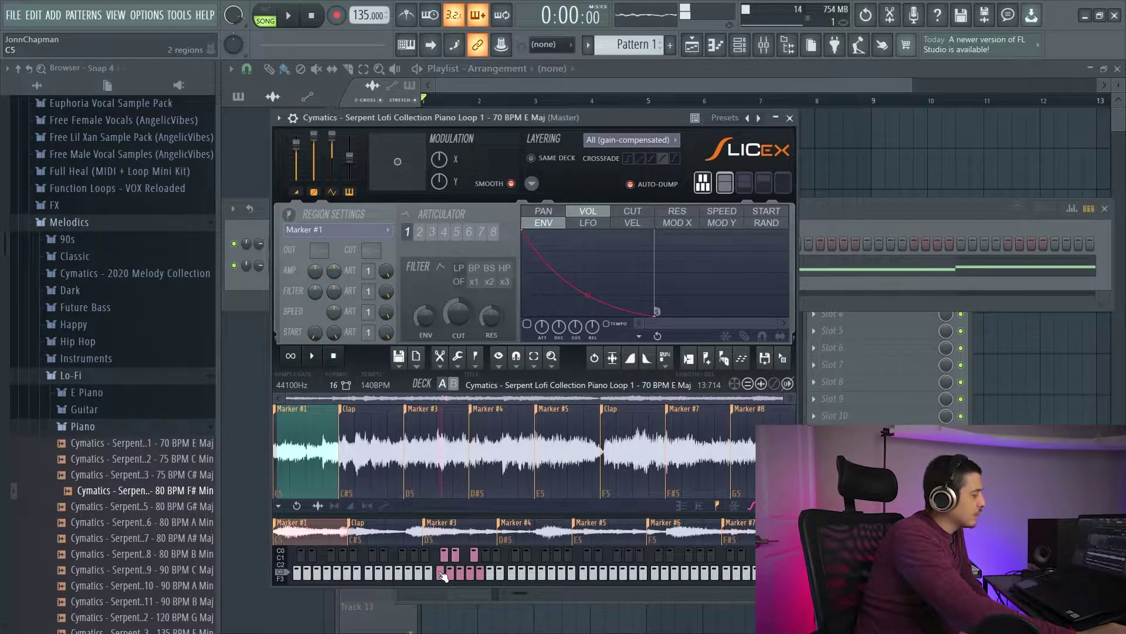
click(446, 559)
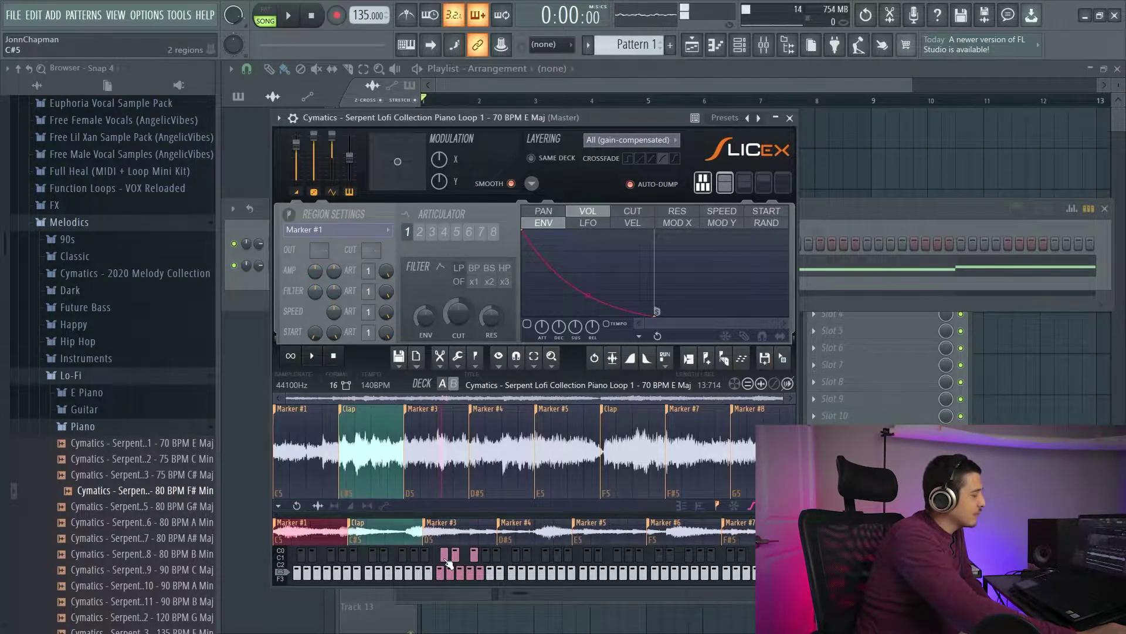
click(631, 140)
click(604, 154)
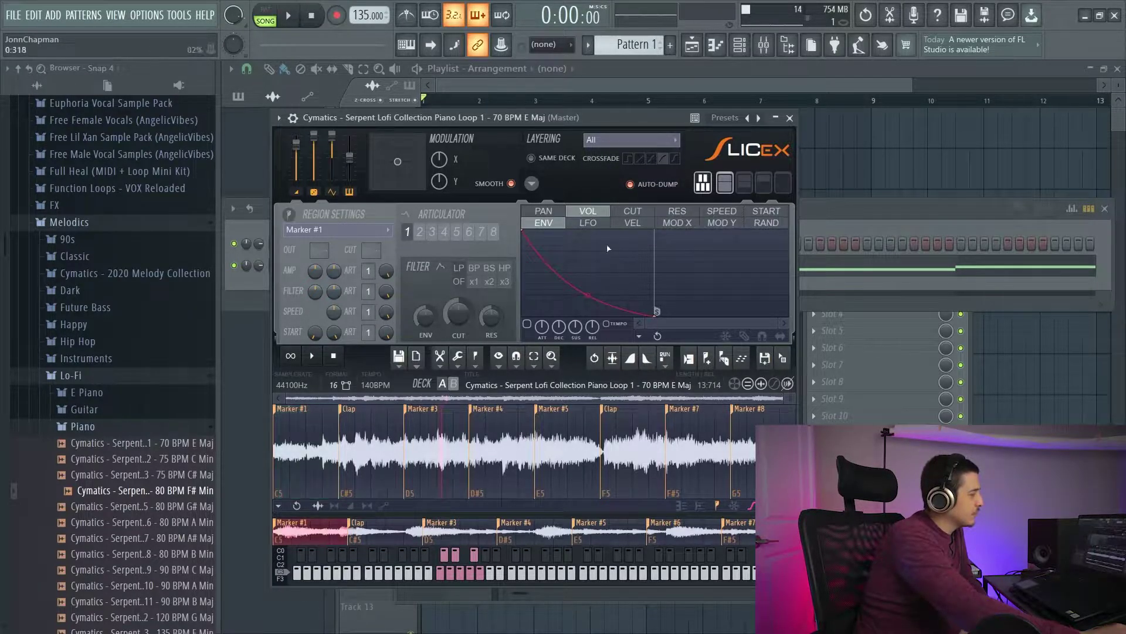
Step: Set the layering mode to Velocity-mapped
click(630, 139)
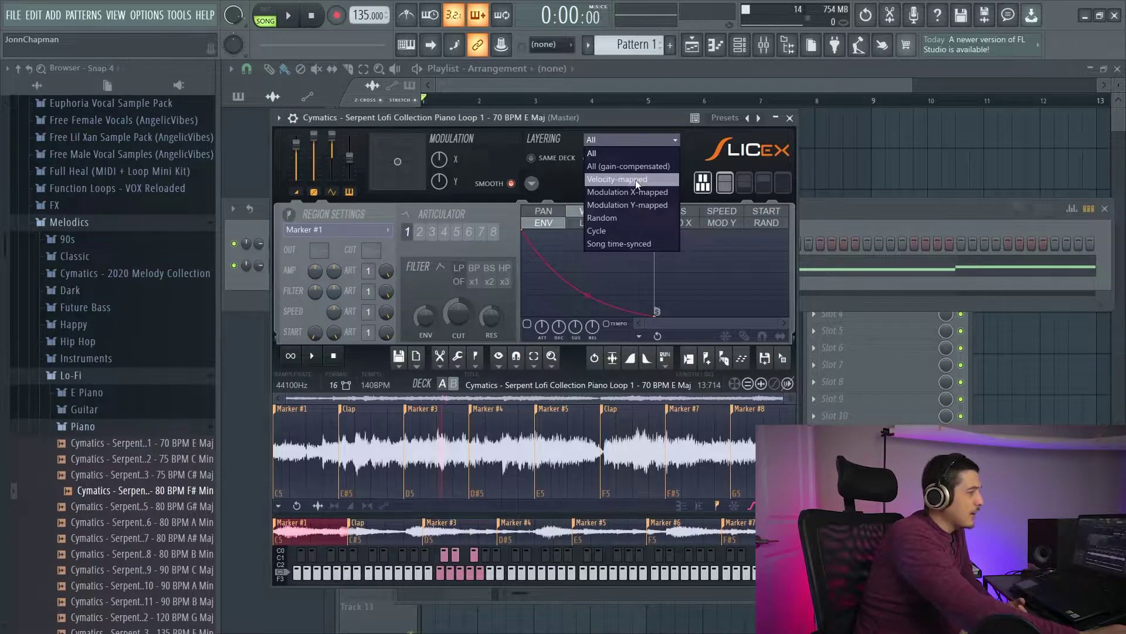
click(638, 179)
click(612, 144)
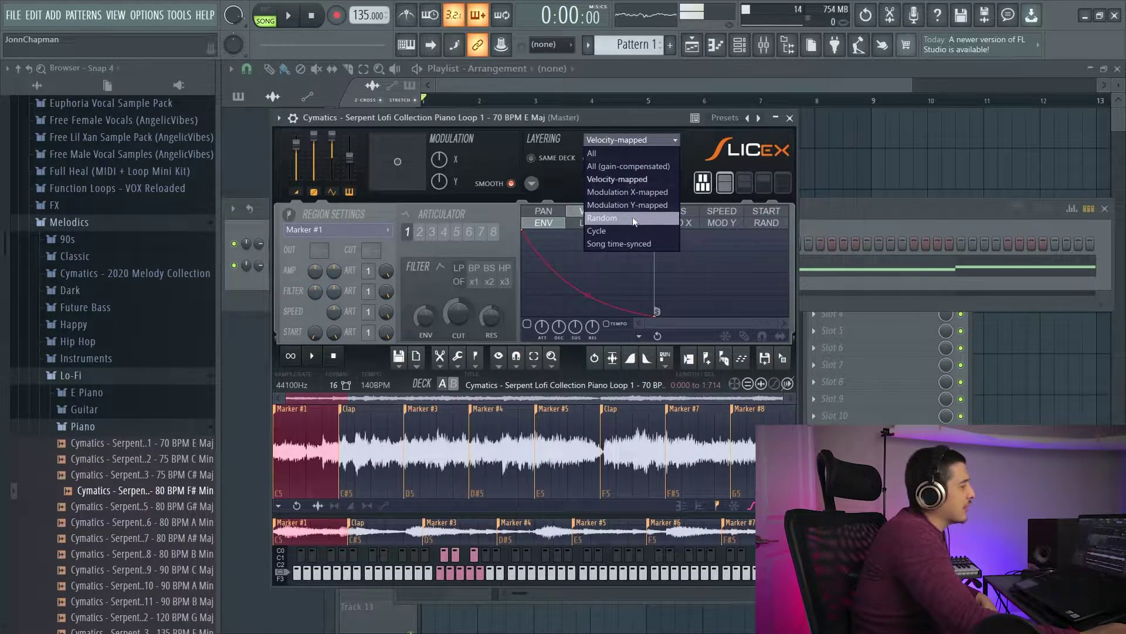
click(627, 179)
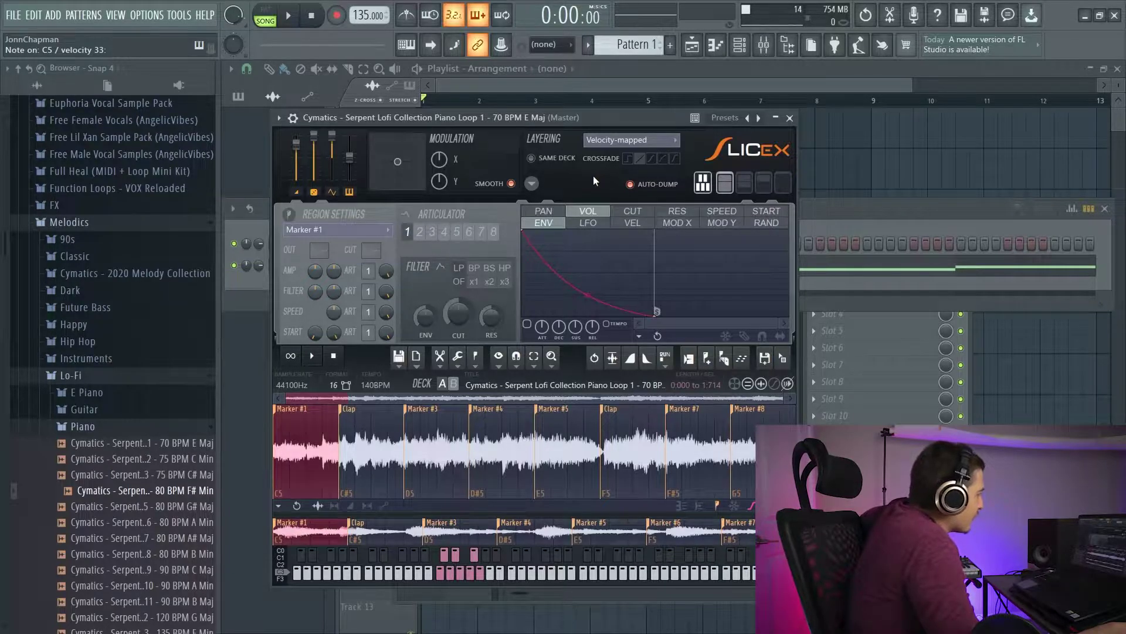
Step: Preview Marker #1 in deck B and deck A to compare the two velocity-mapped layers
drag(558, 123, 572, 116)
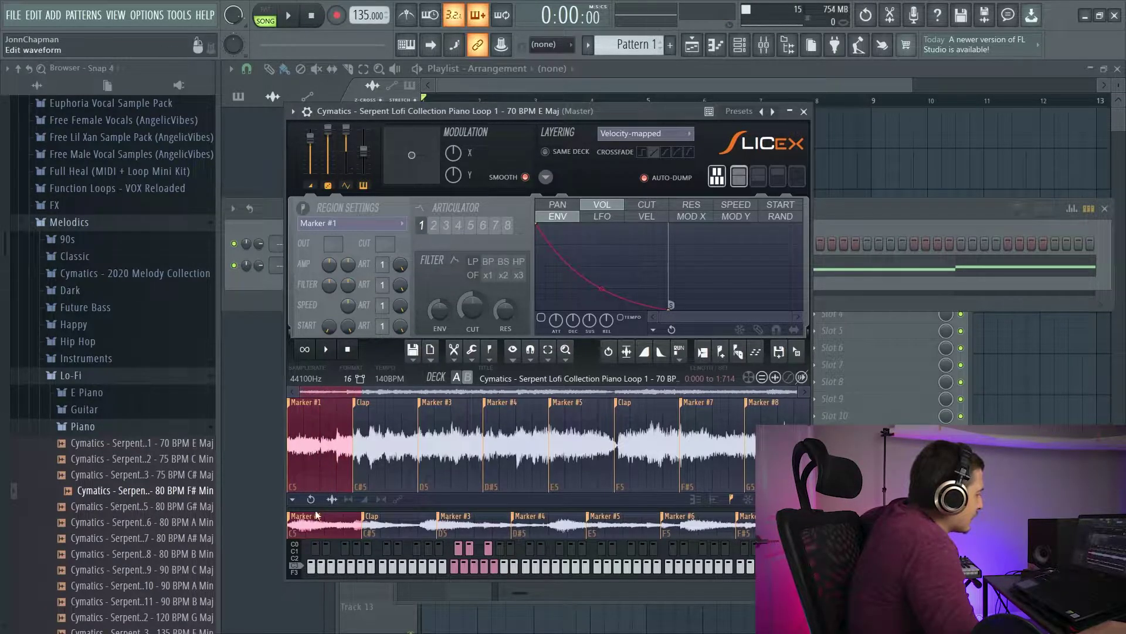
click(331, 528)
click(326, 353)
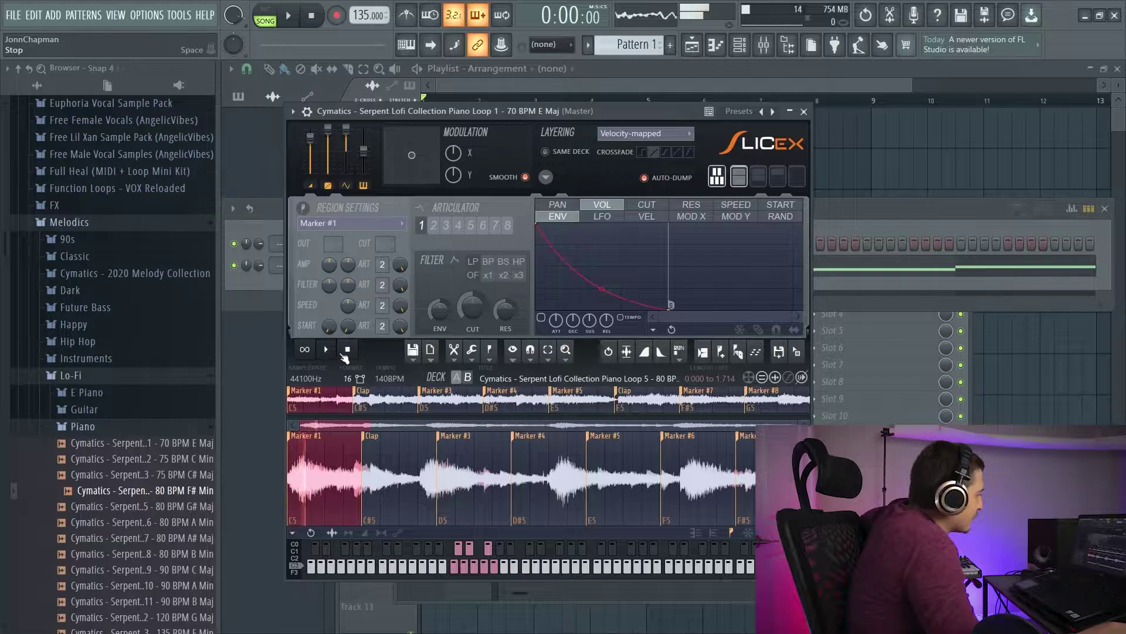
click(346, 350)
click(329, 396)
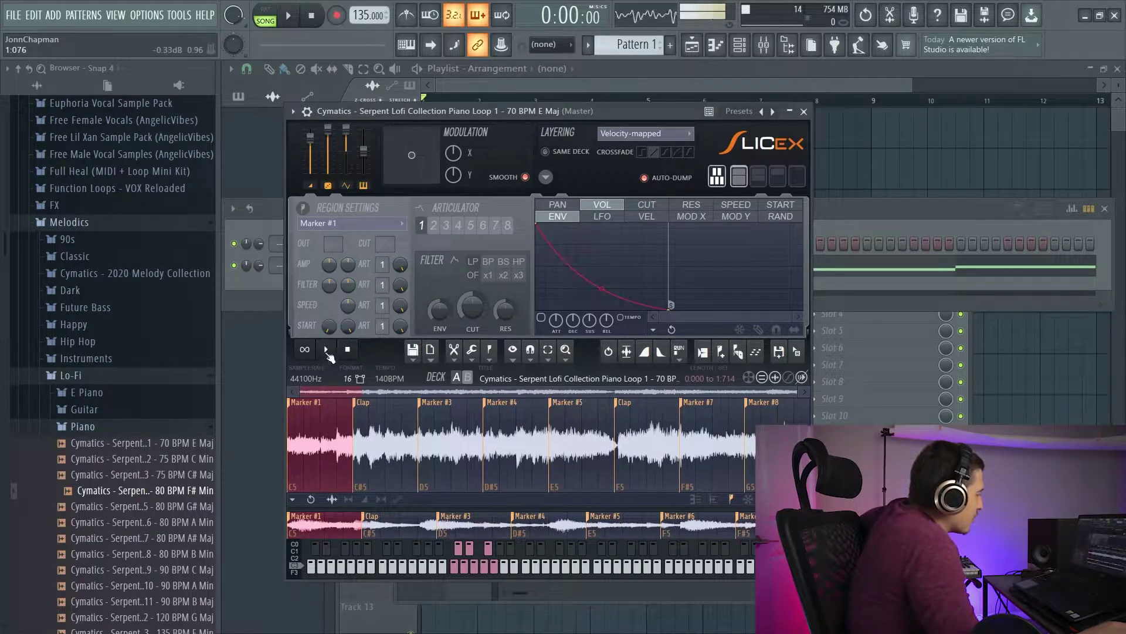
click(354, 351)
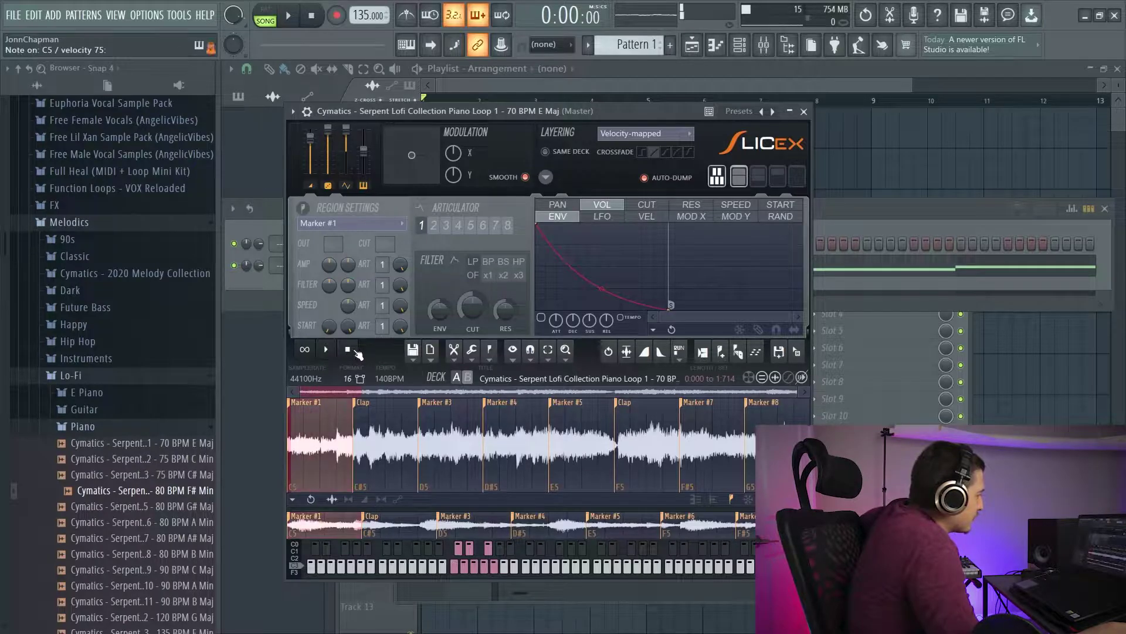
click(356, 351)
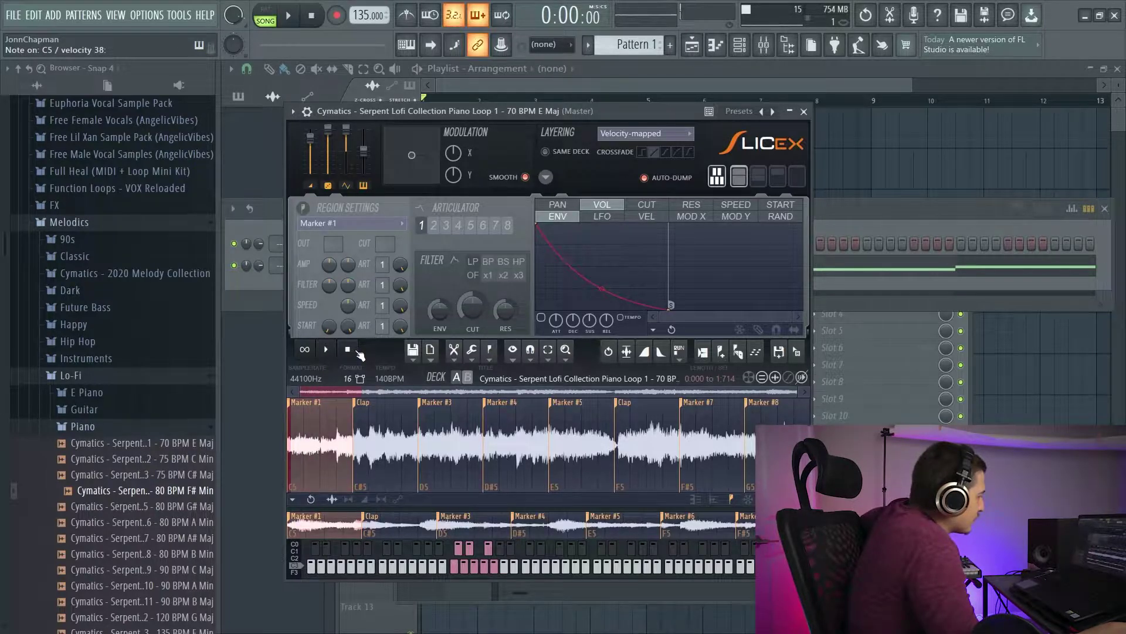
click(357, 352)
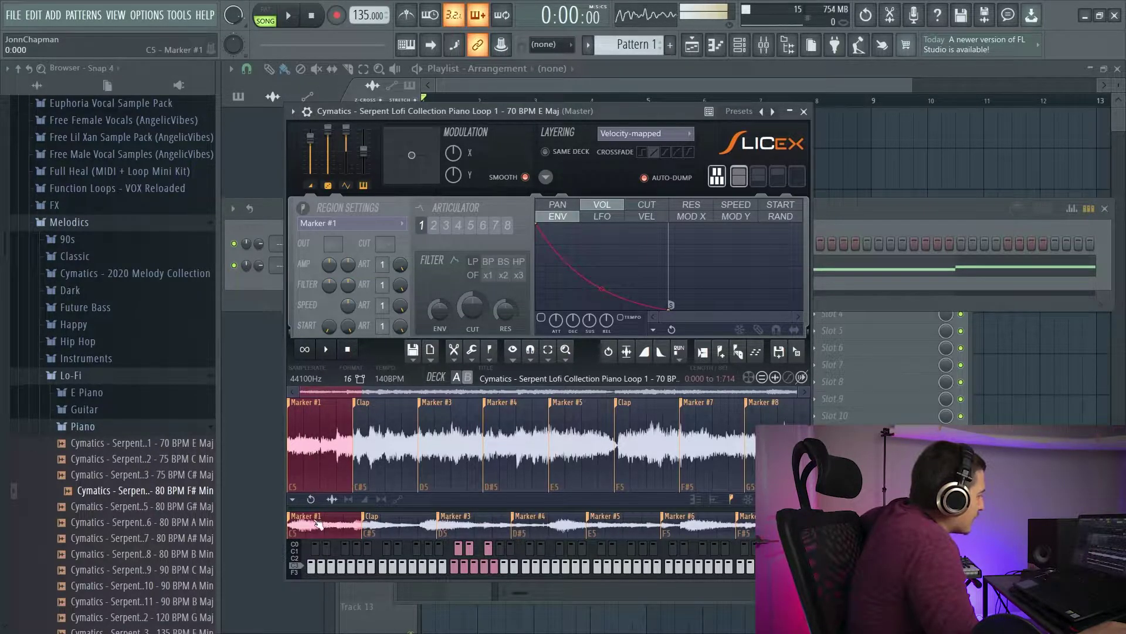
click(319, 521)
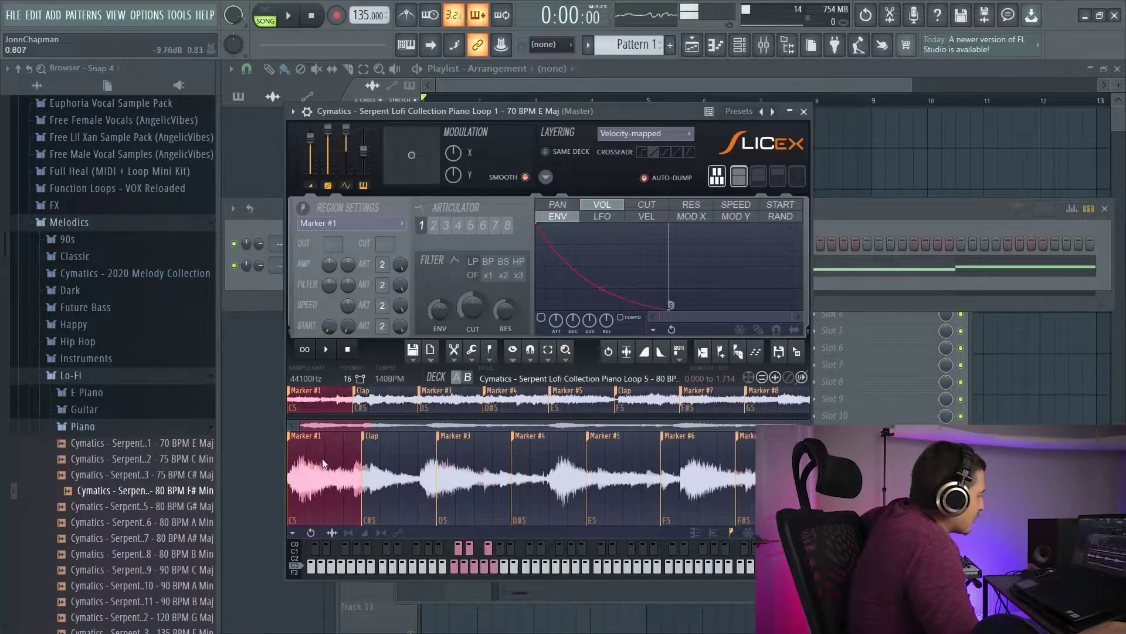
click(329, 411)
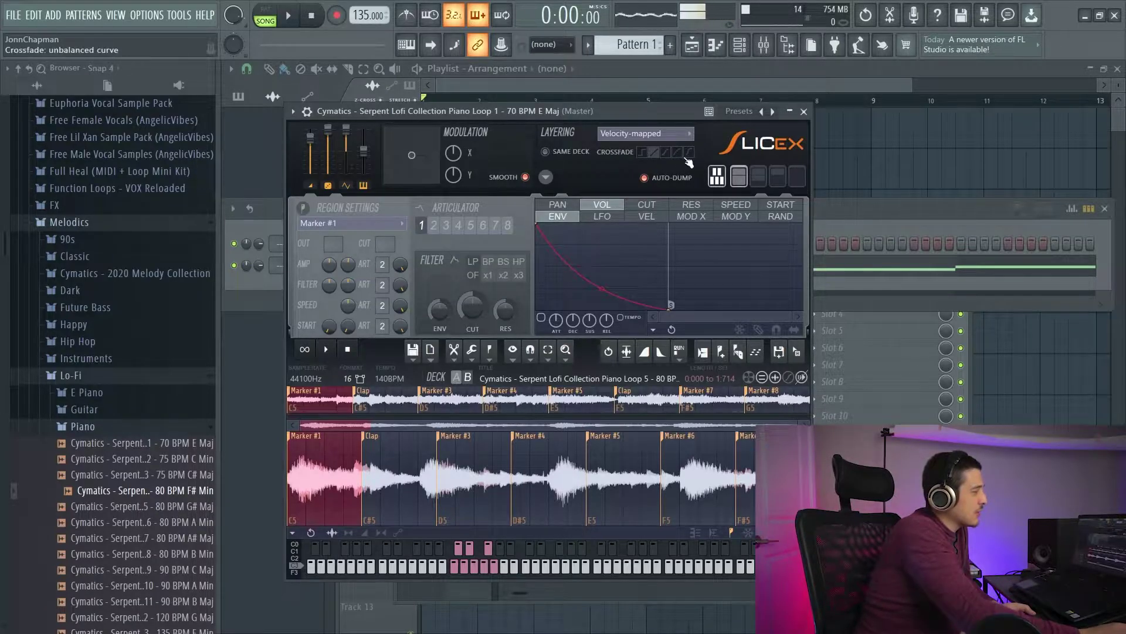
Step: Set the layering mode to Modulation X-mapped and sweep Modulation X down to 0% and back up
click(680, 135)
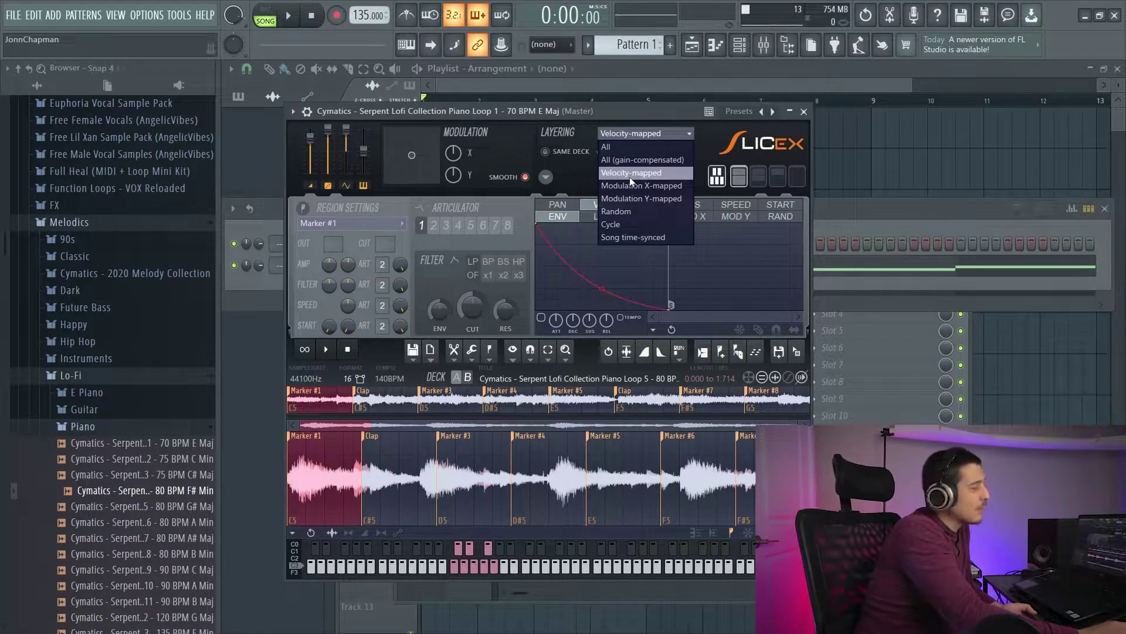
click(665, 186)
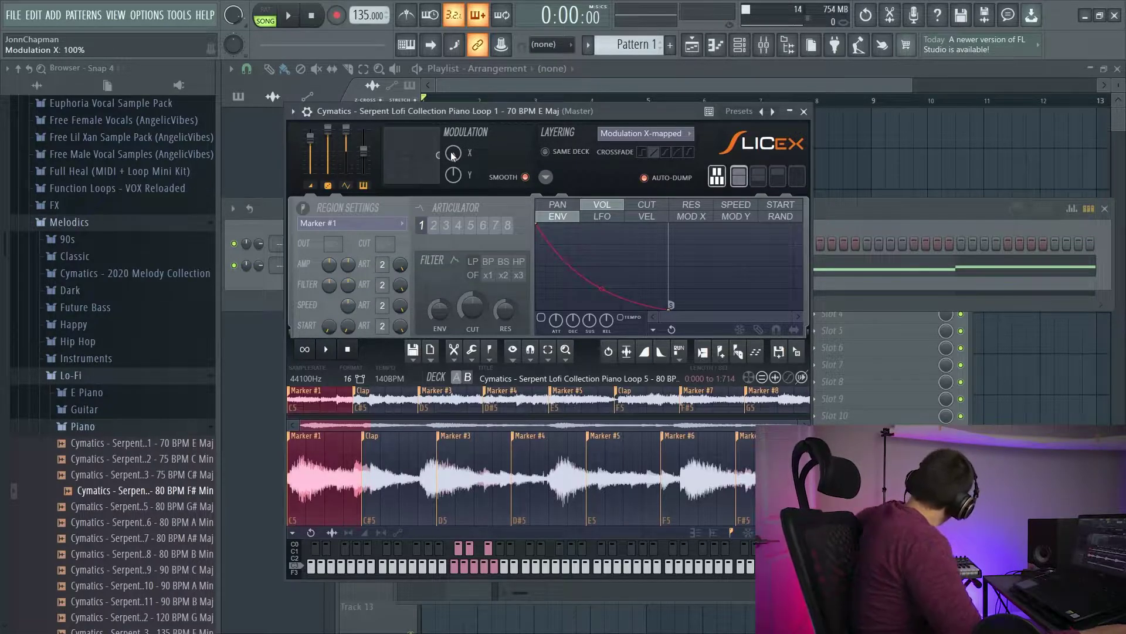
drag(453, 155, 453, 211)
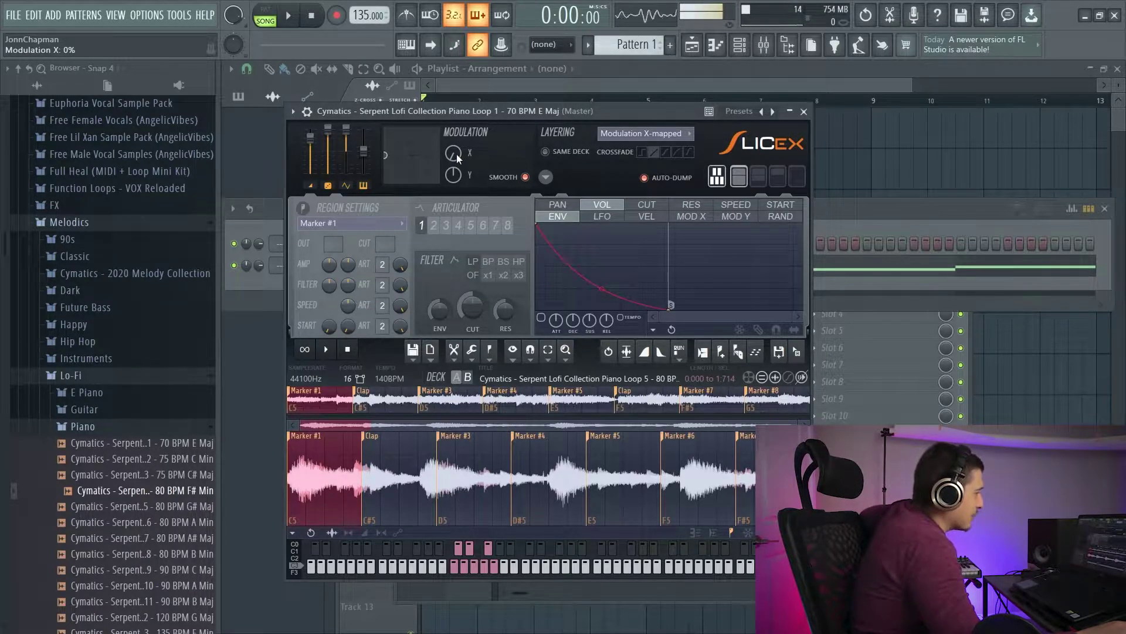
drag(457, 159, 458, 106)
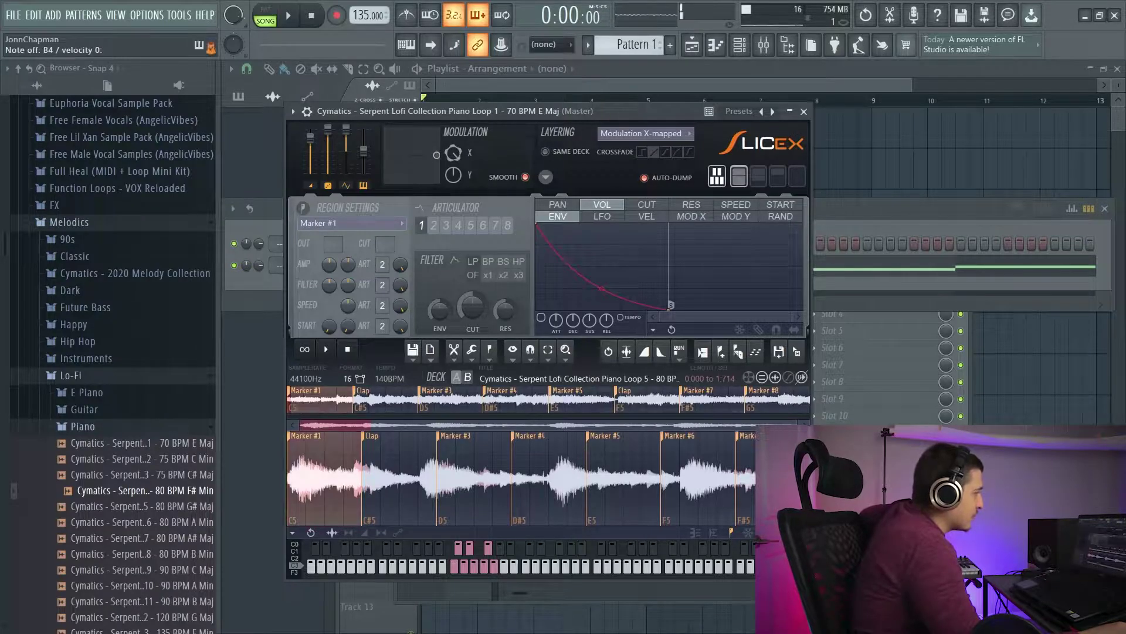
Step: Set the layering mode to Modulation Y-mapped and try out the Modulation Y control
click(644, 134)
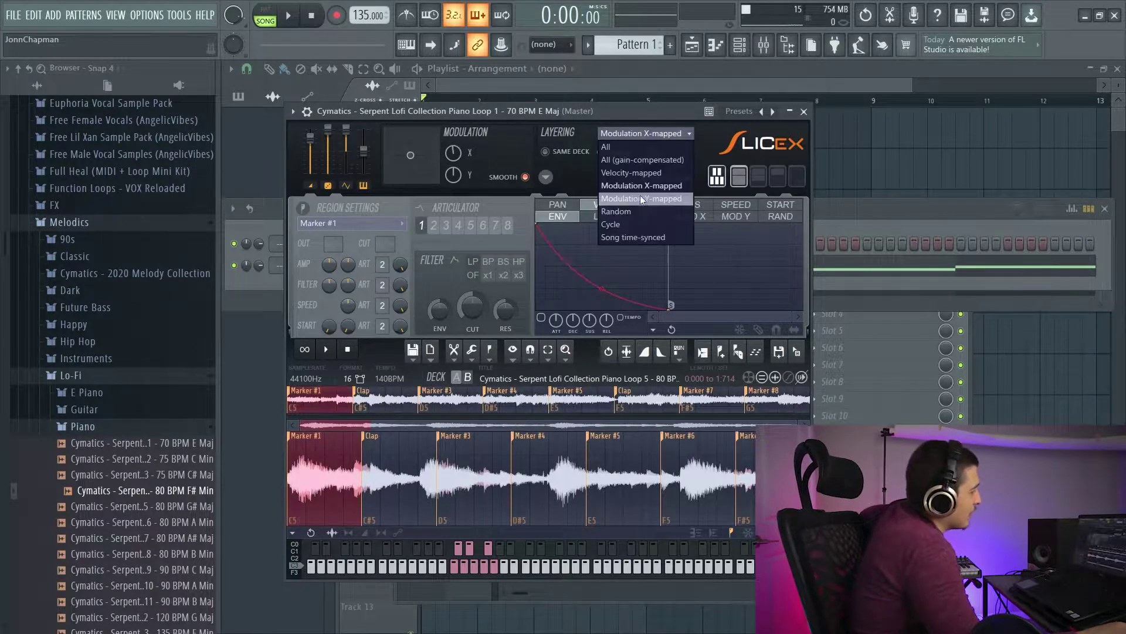
click(646, 198)
mouse_move(453, 175)
mouse_down()
mouse_move(453, 141)
mouse_move(454, 156)
mouse_up()
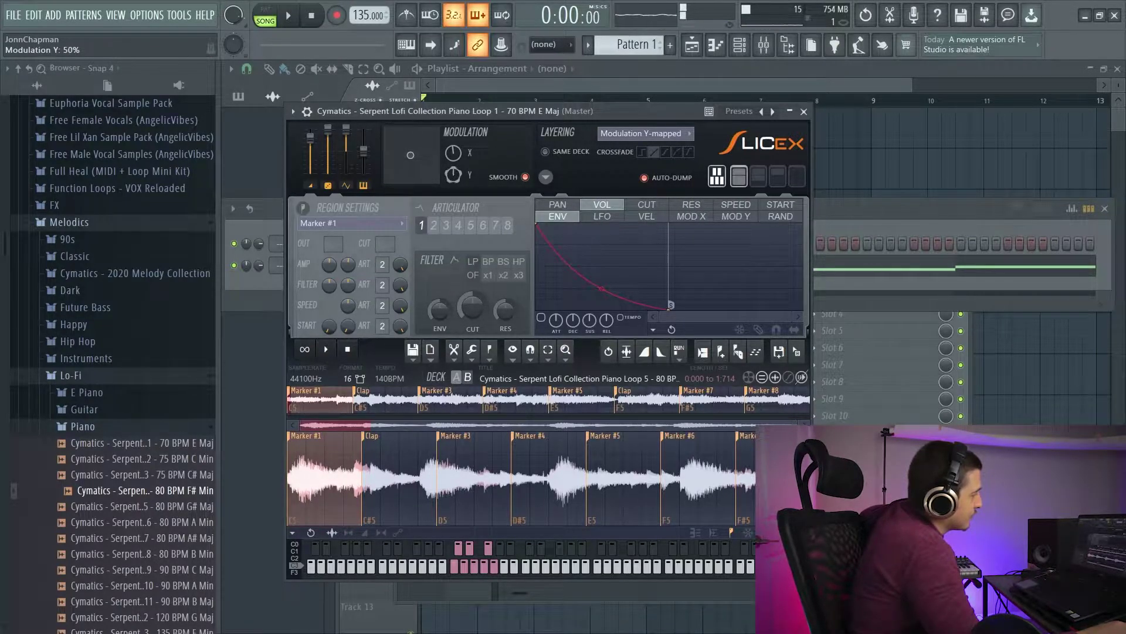
Step: Try the Random layering mode, followed by Cycle
click(643, 134)
click(640, 210)
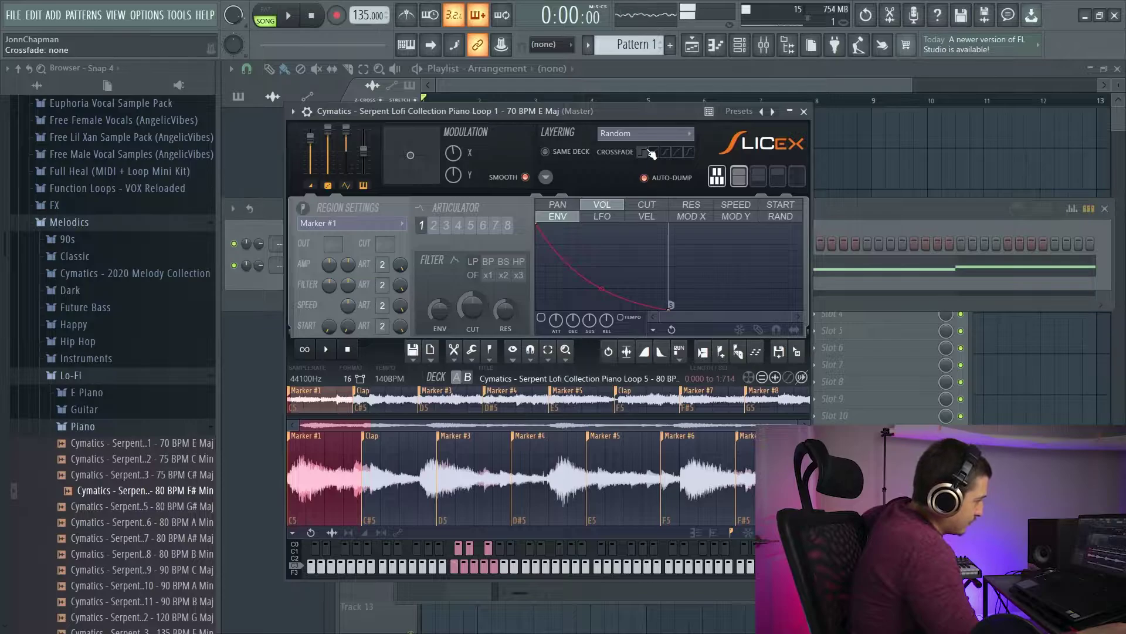
click(648, 133)
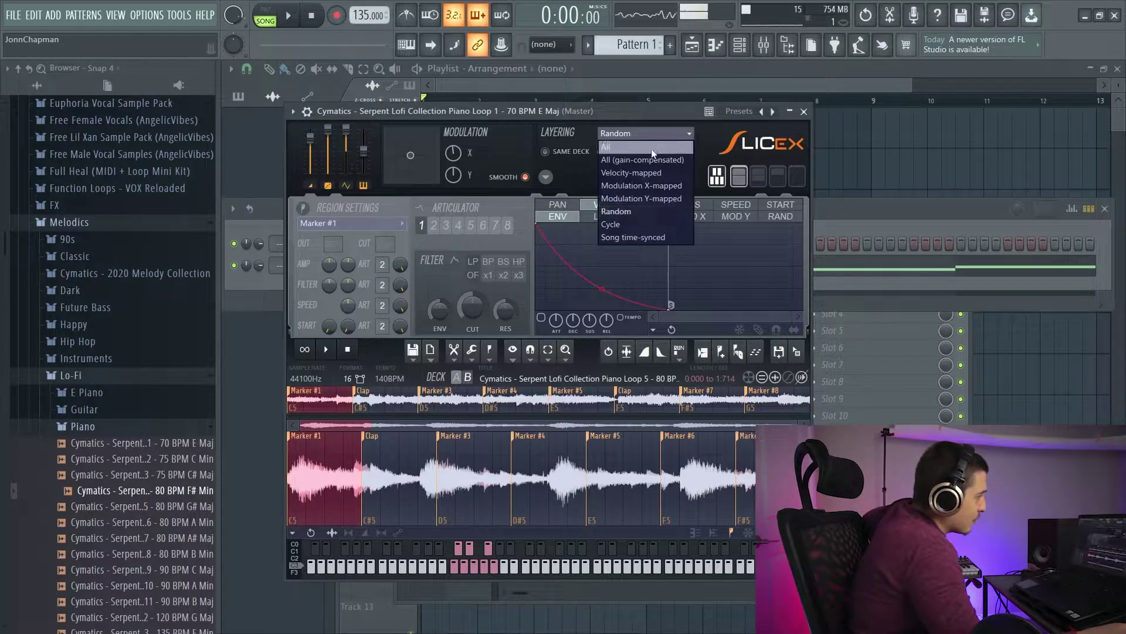
click(630, 223)
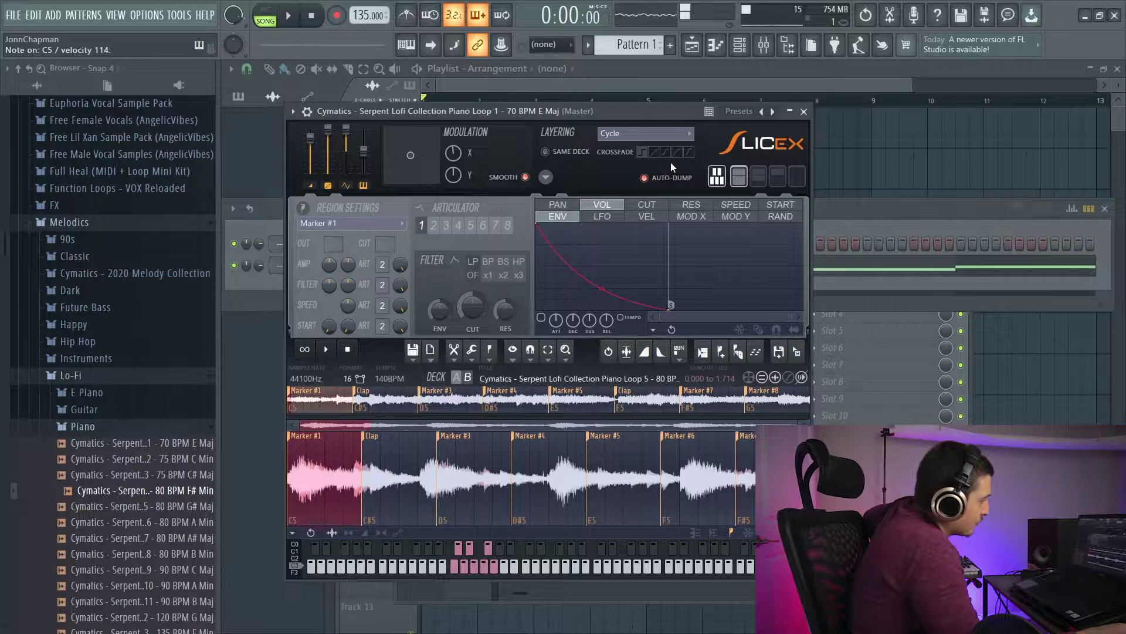
Step: Set the layering mode to Song time-synced and audition the slices on D#5, D5 and C#5
click(656, 134)
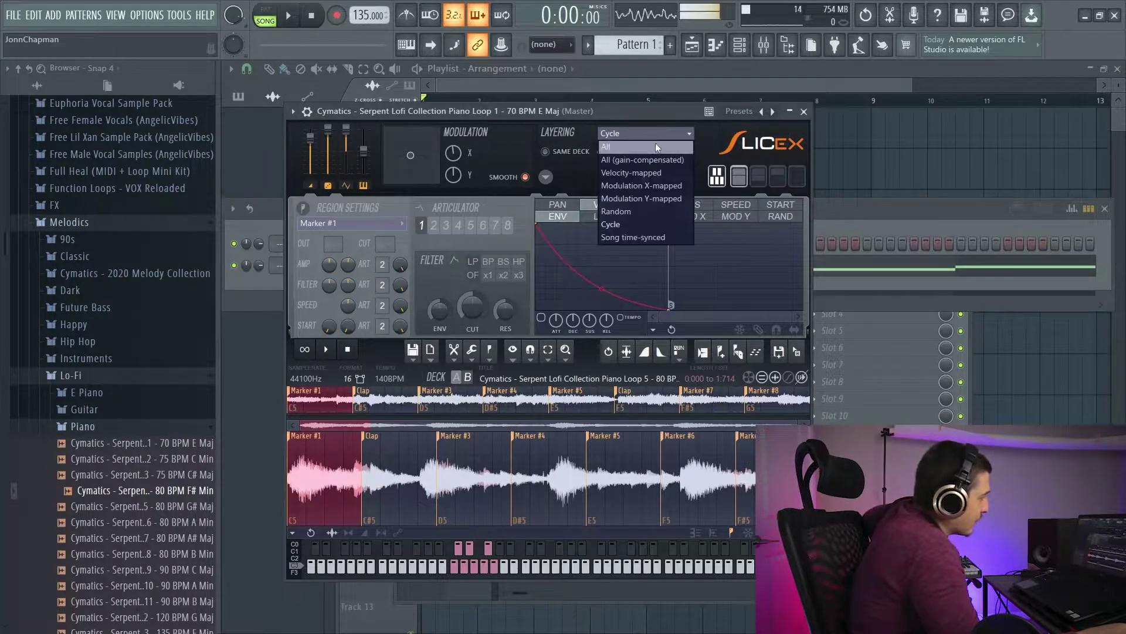
click(650, 238)
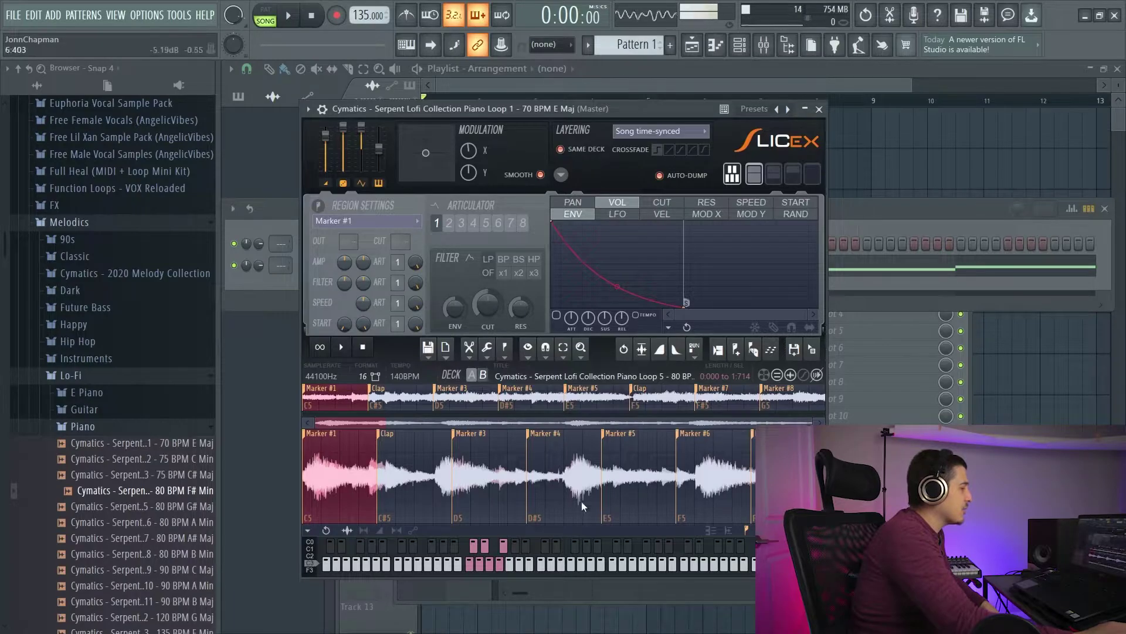
click(485, 547)
click(479, 563)
click(474, 548)
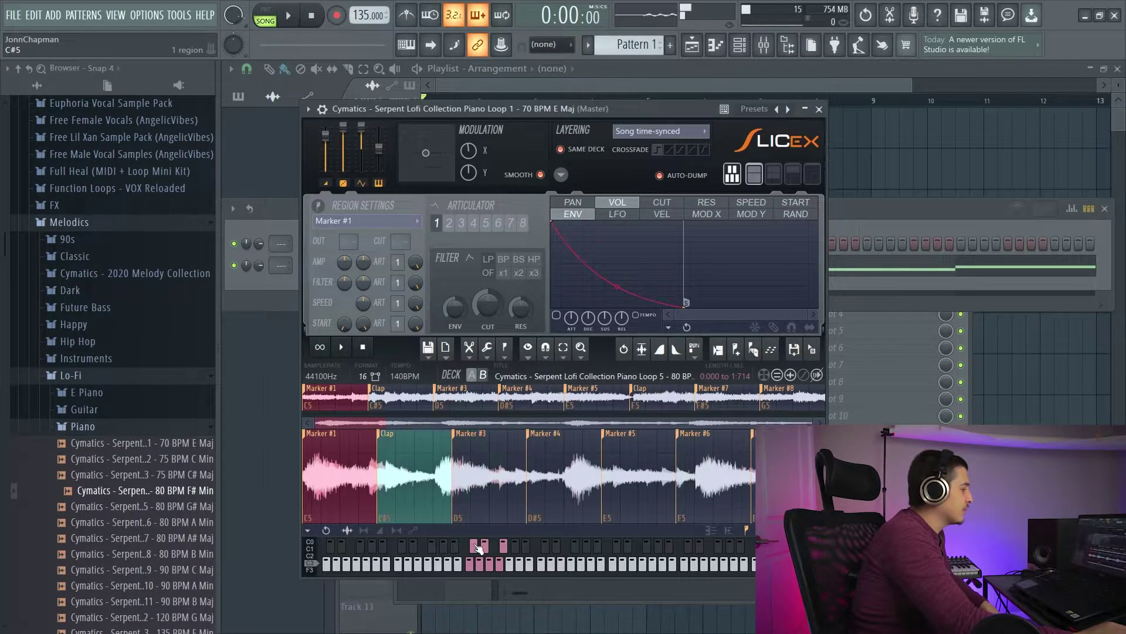
Step: Audition the layered slices on the keyboard from C5 up to G5, finishing on C5 again
click(472, 564)
click(473, 565)
click(474, 552)
click(480, 564)
click(484, 552)
click(491, 566)
click(500, 565)
click(505, 552)
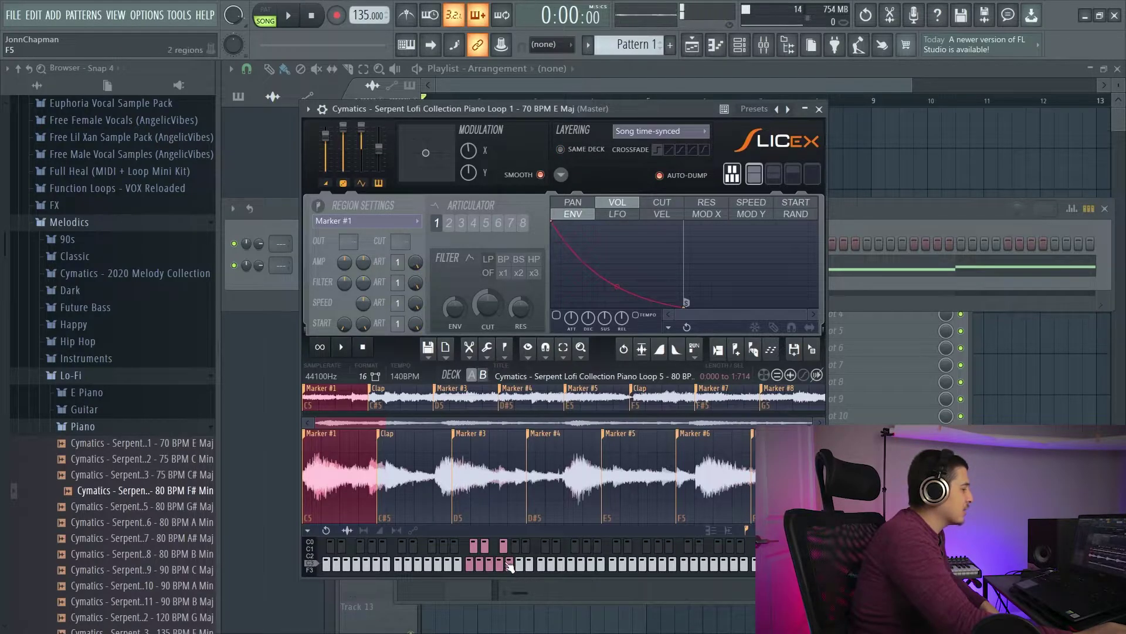
click(511, 565)
click(470, 565)
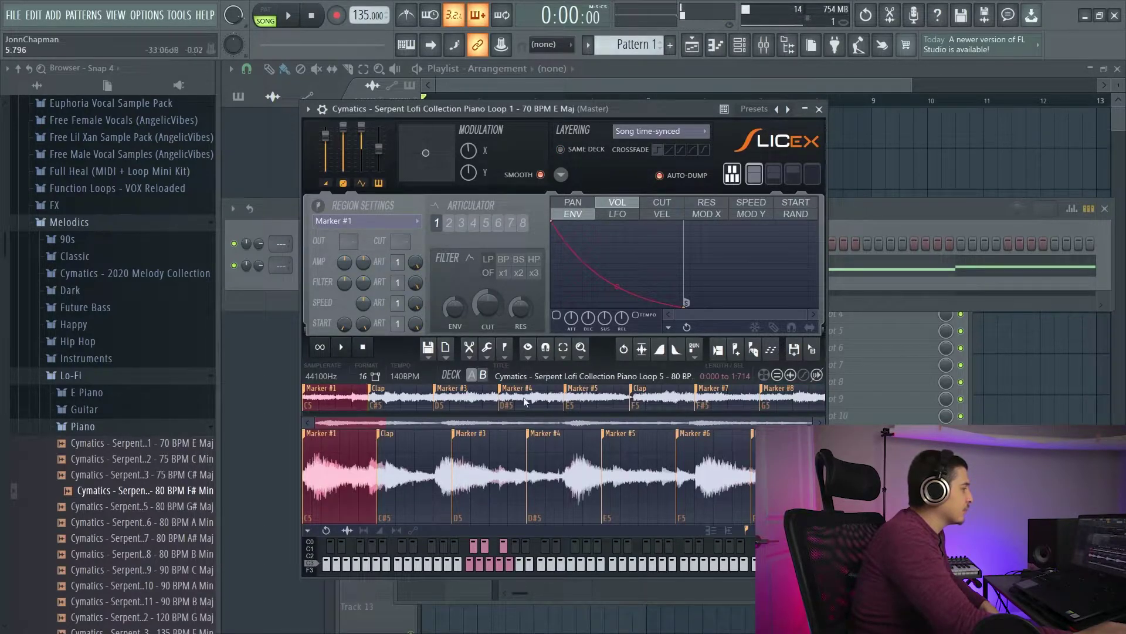
Step: Assign both decks to the whole keyboard and try same-deck layering on and off with deck A selected
click(561, 174)
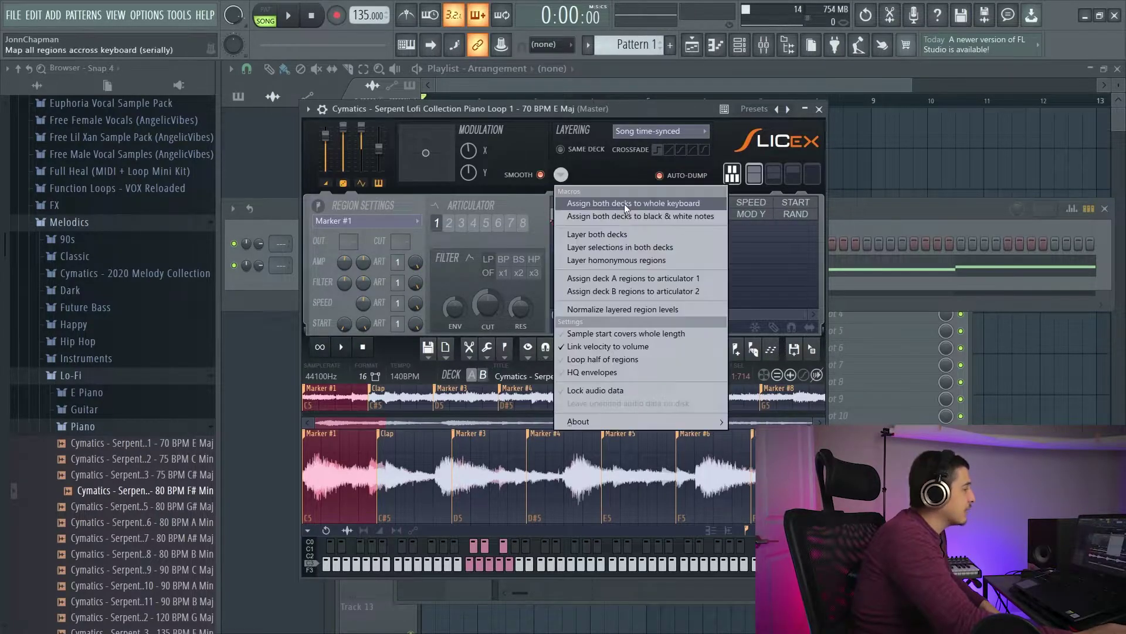
click(625, 203)
click(561, 150)
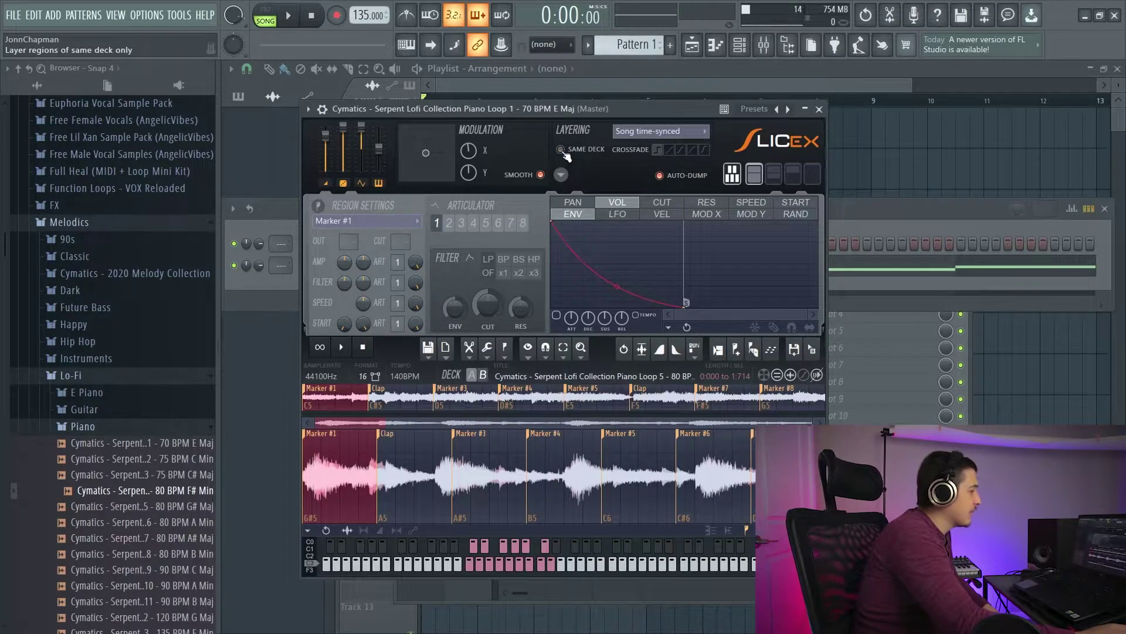
click(469, 400)
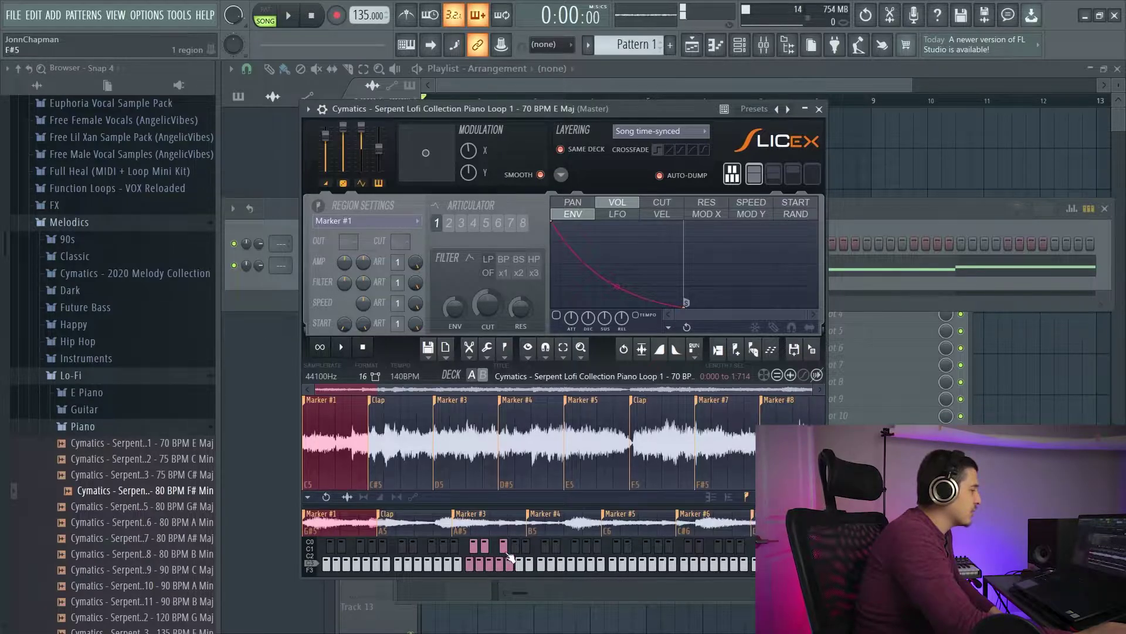
click(562, 150)
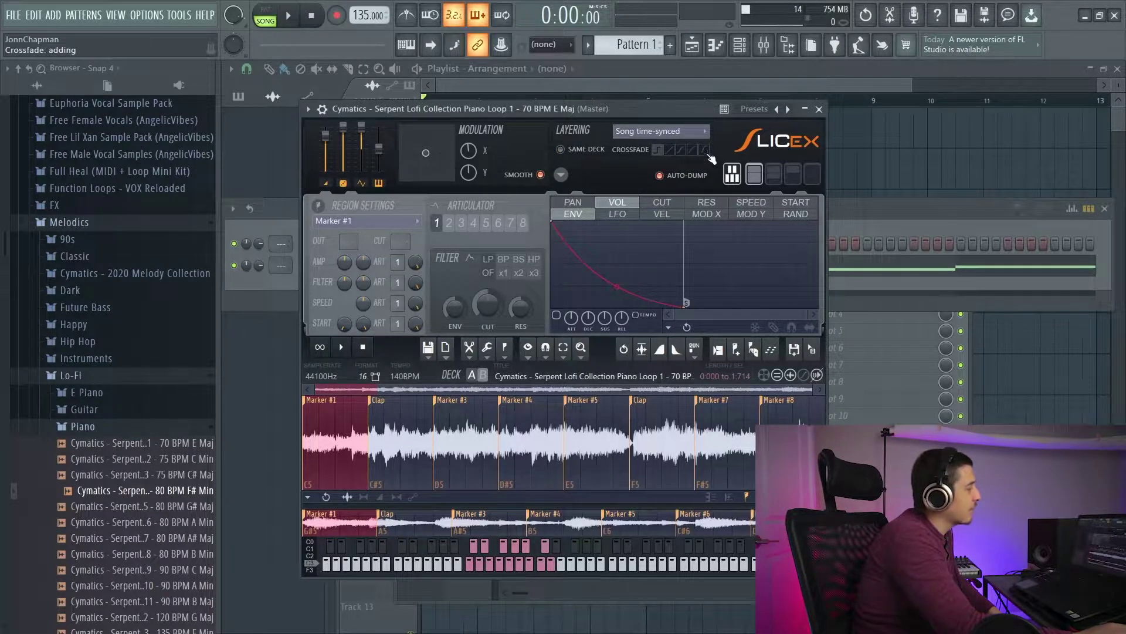
Step: Reposition the Slicex window to examine the dumped slice notes in the channel rack and audition the newly mapped keys
drag(604, 109, 672, 112)
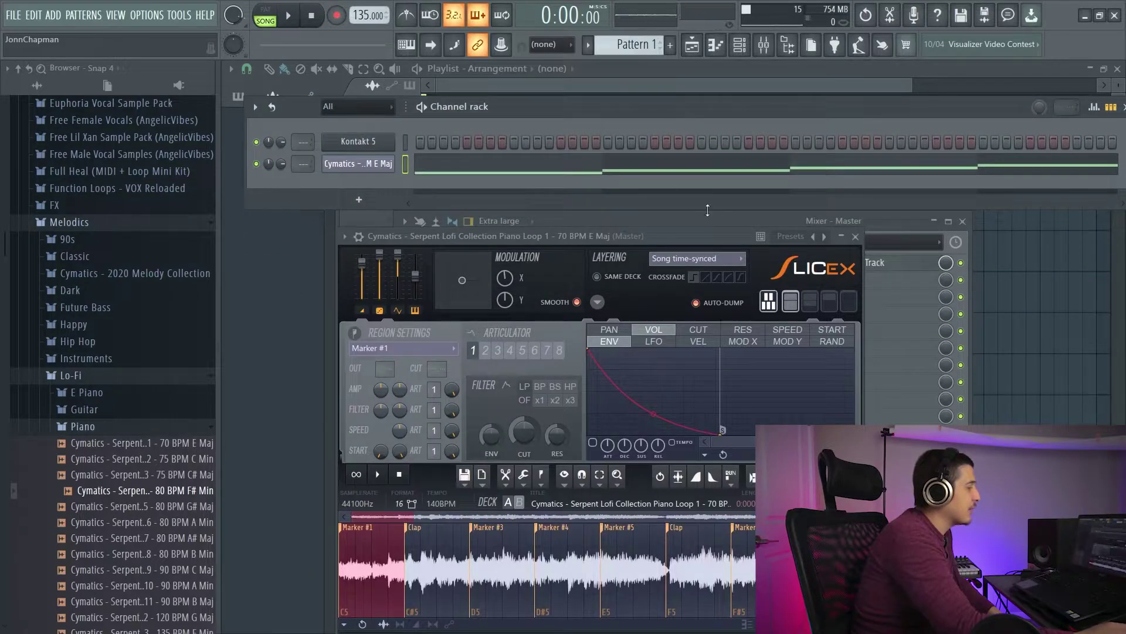
drag(680, 227, 803, 247)
drag(699, 229, 754, 214)
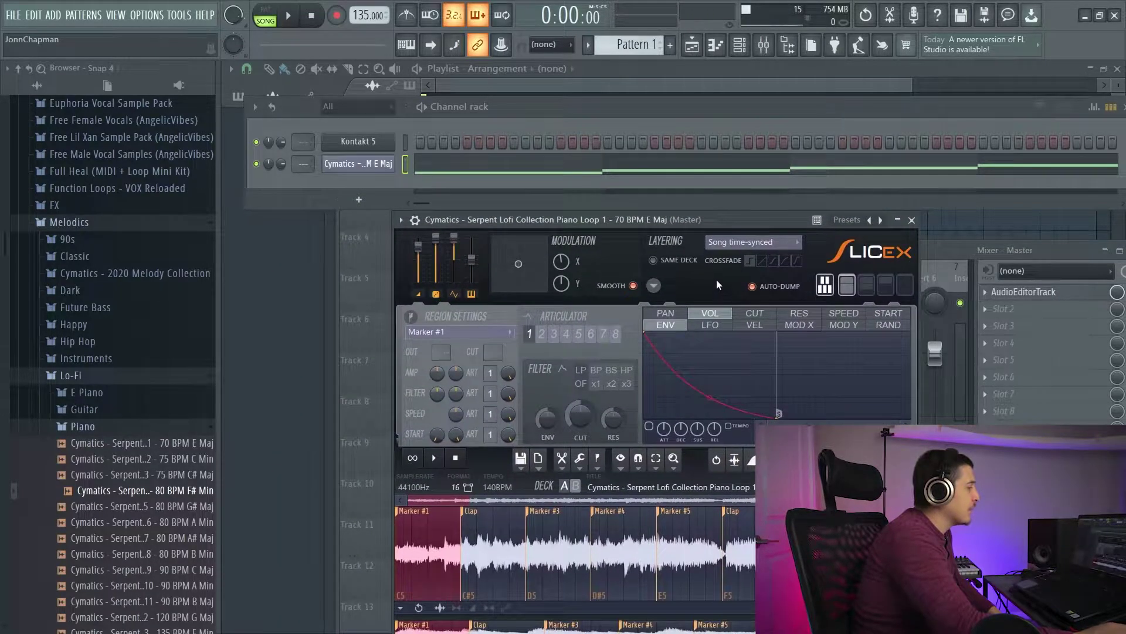
drag(594, 220, 584, 131)
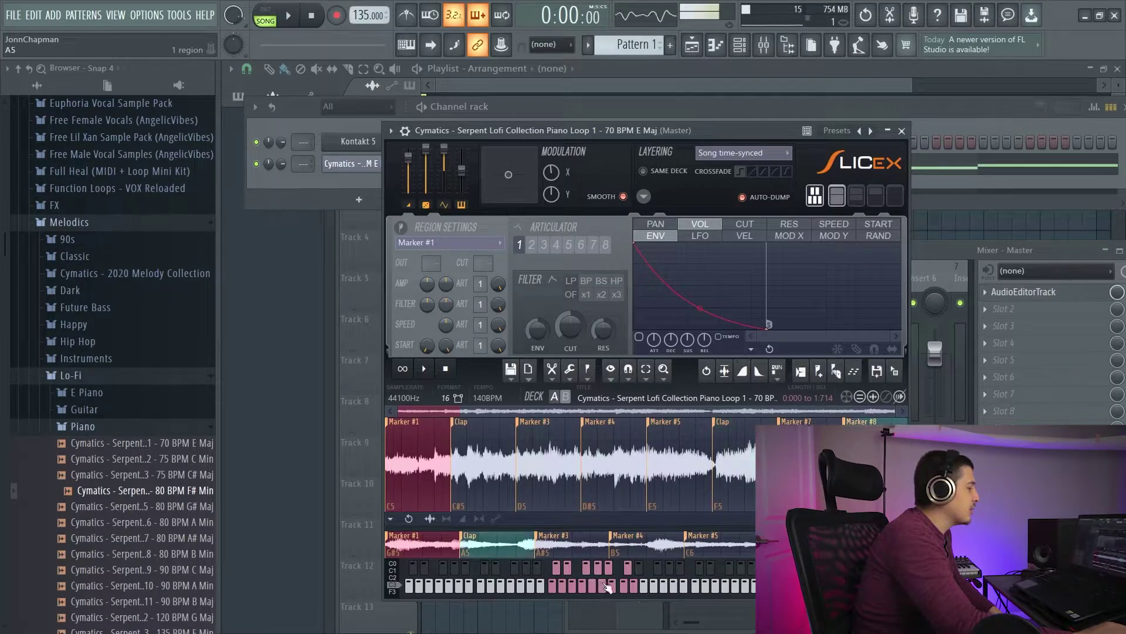
drag(619, 131, 632, 242)
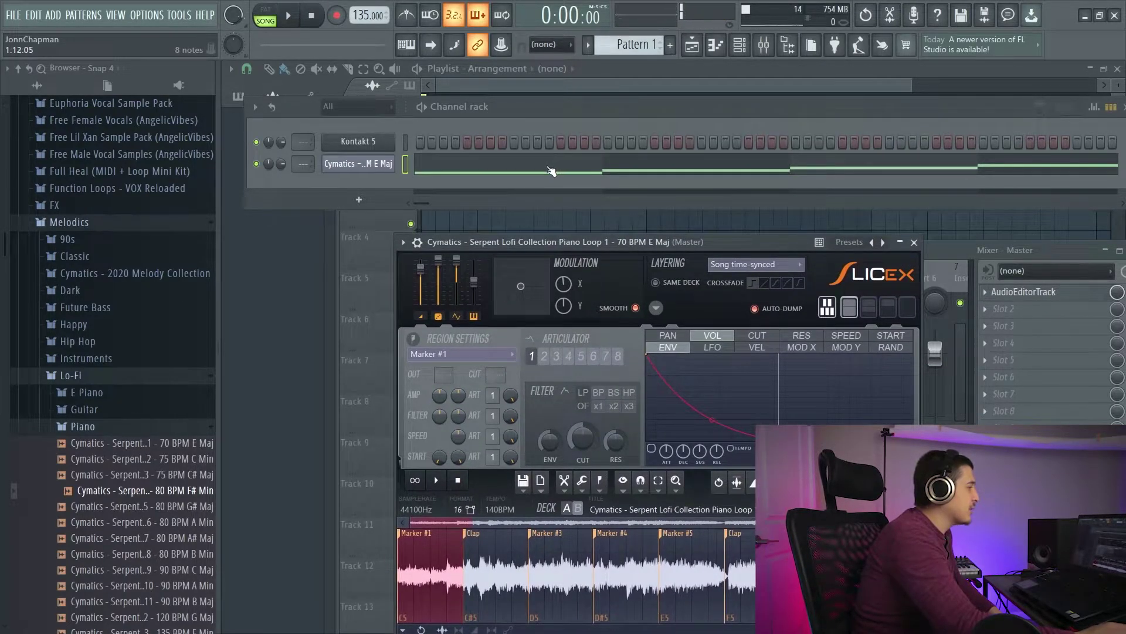
drag(682, 242, 617, 193)
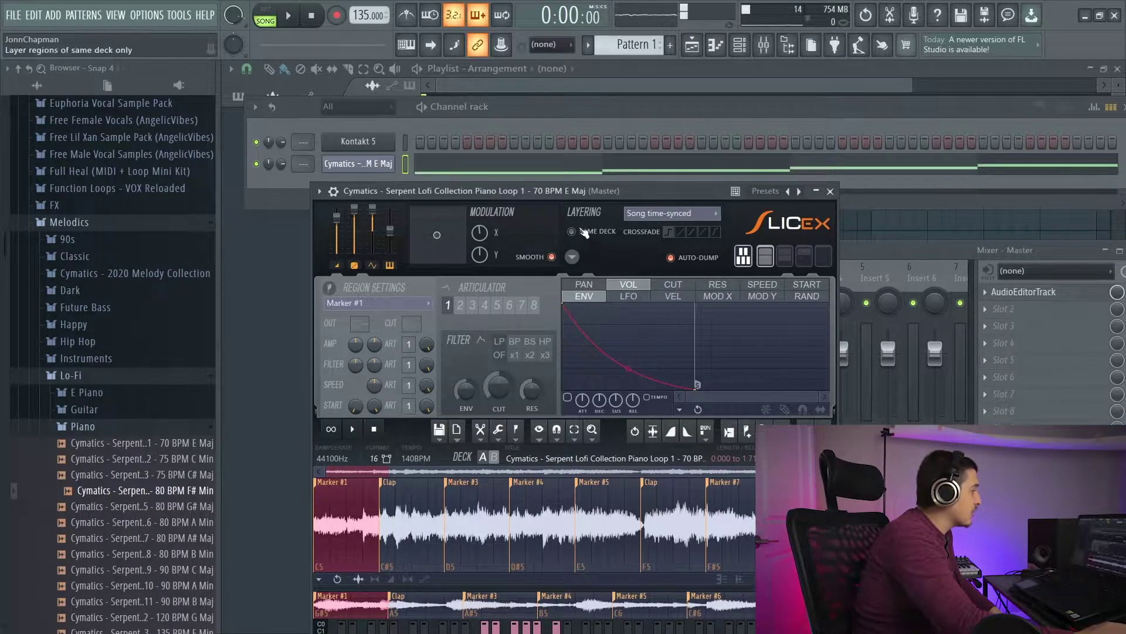
Step: Re-slice the whole deck A sample with medium auto-slicing and view the dumped notes in the piano roll
drag(576, 191, 635, 173)
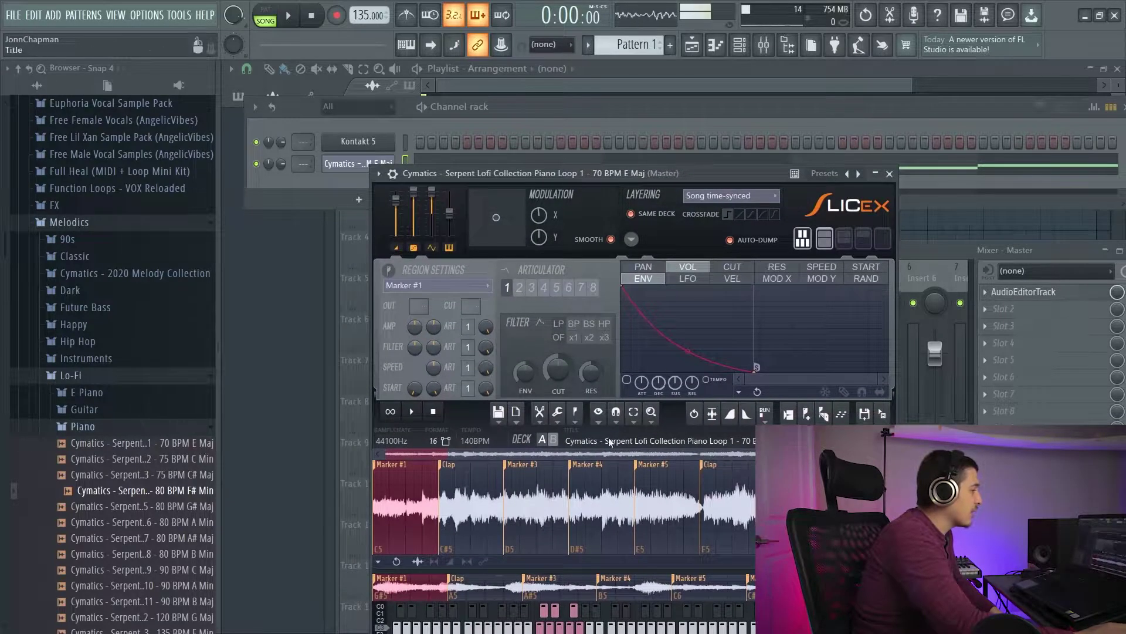
key(ctrl+a)
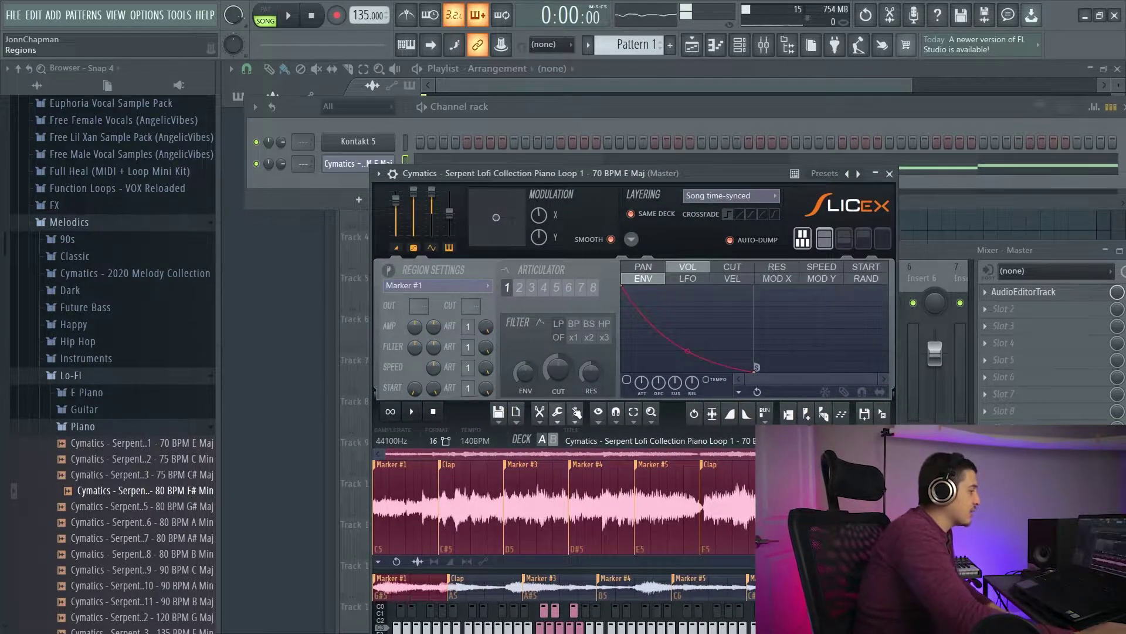
click(576, 413)
mouse_move(685, 558)
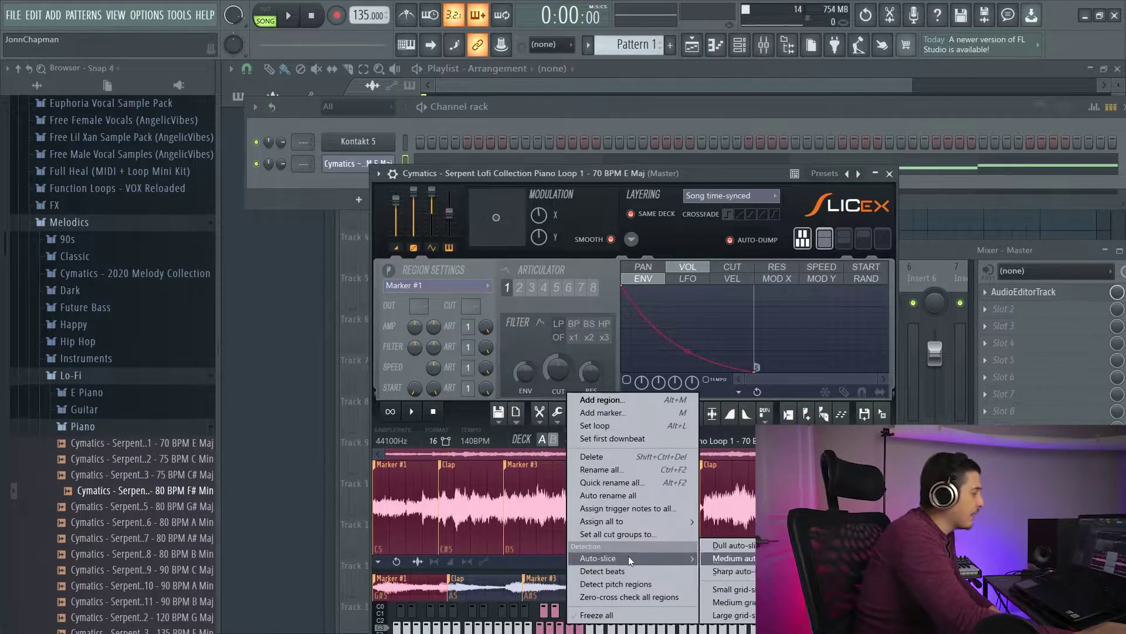
click(733, 558)
drag(600, 171, 636, 257)
click(572, 149)
click(572, 148)
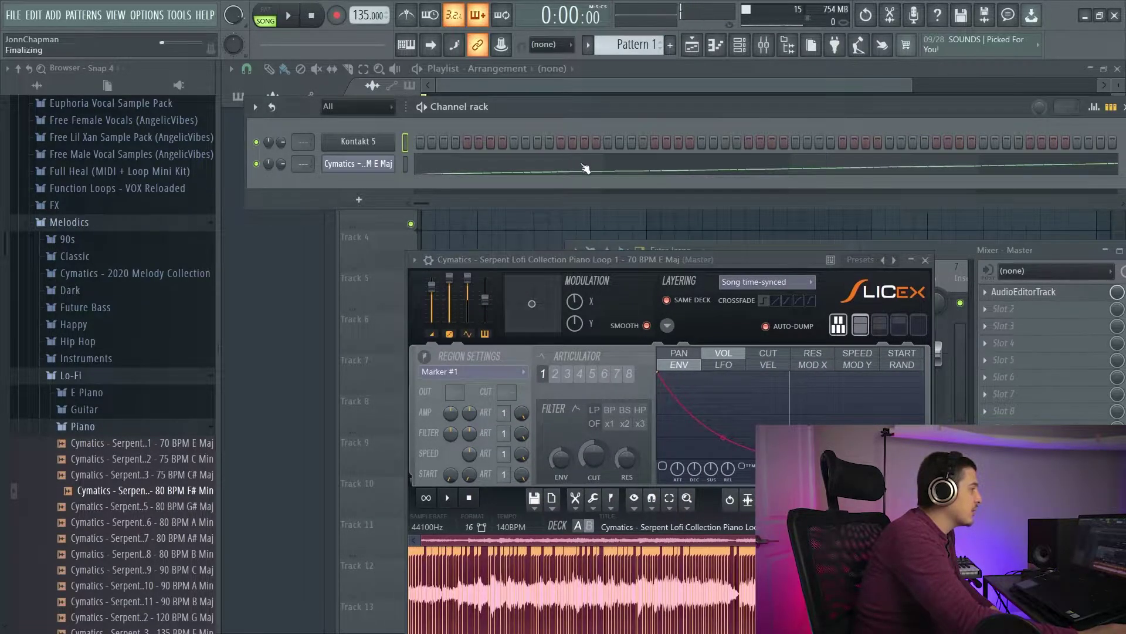
click(585, 168)
scroll(599, 314, down, 12)
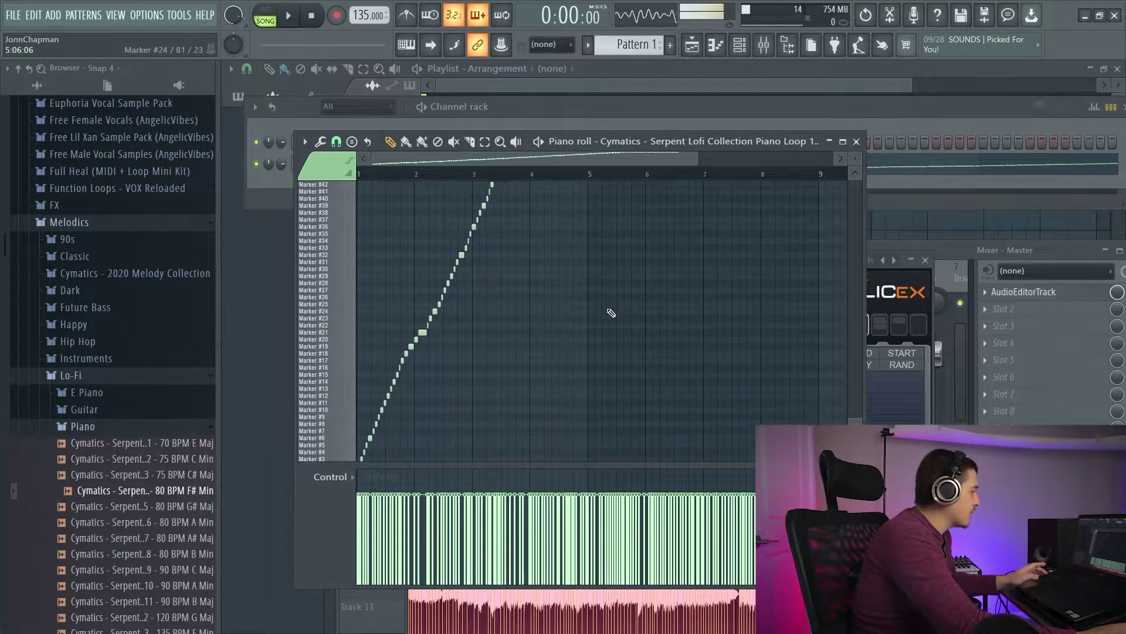
Step: Re-slice the deck A sample with large grid-slicing and inspect the dumped marker notes in the piano roll
drag(876, 261, 829, 123)
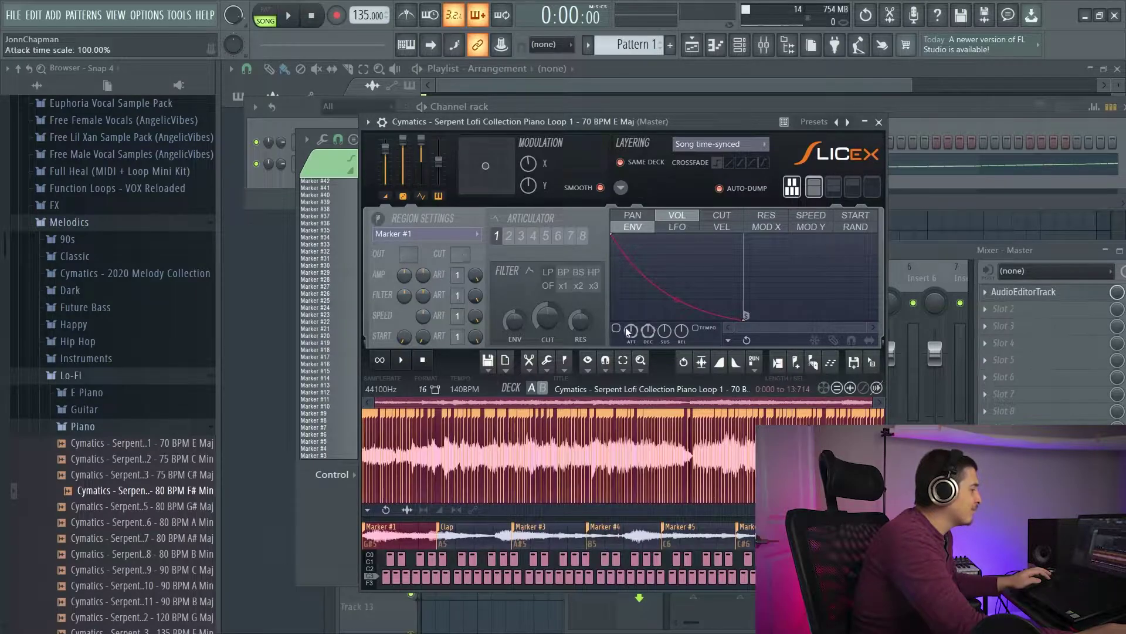
click(564, 360)
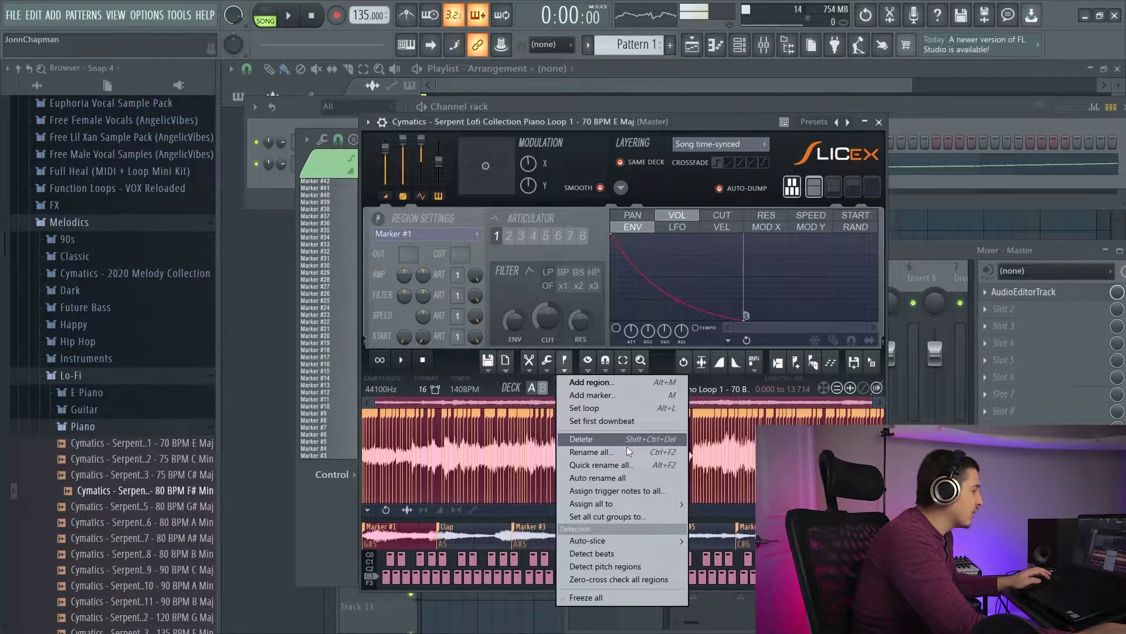
mouse_move(622, 547)
click(719, 611)
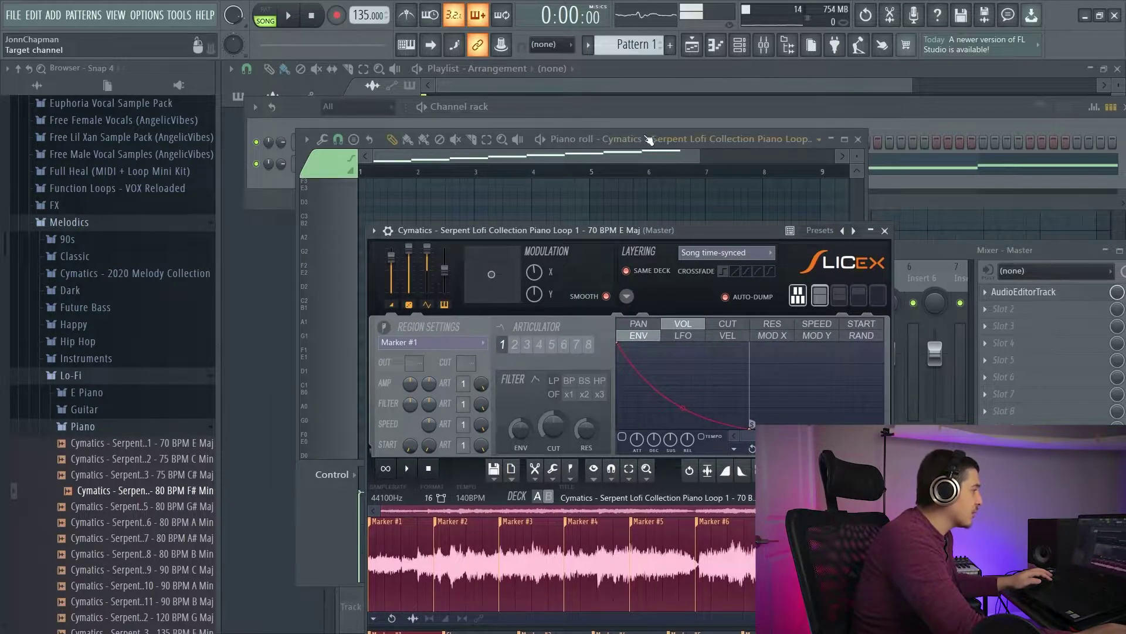
drag(596, 139, 614, 71)
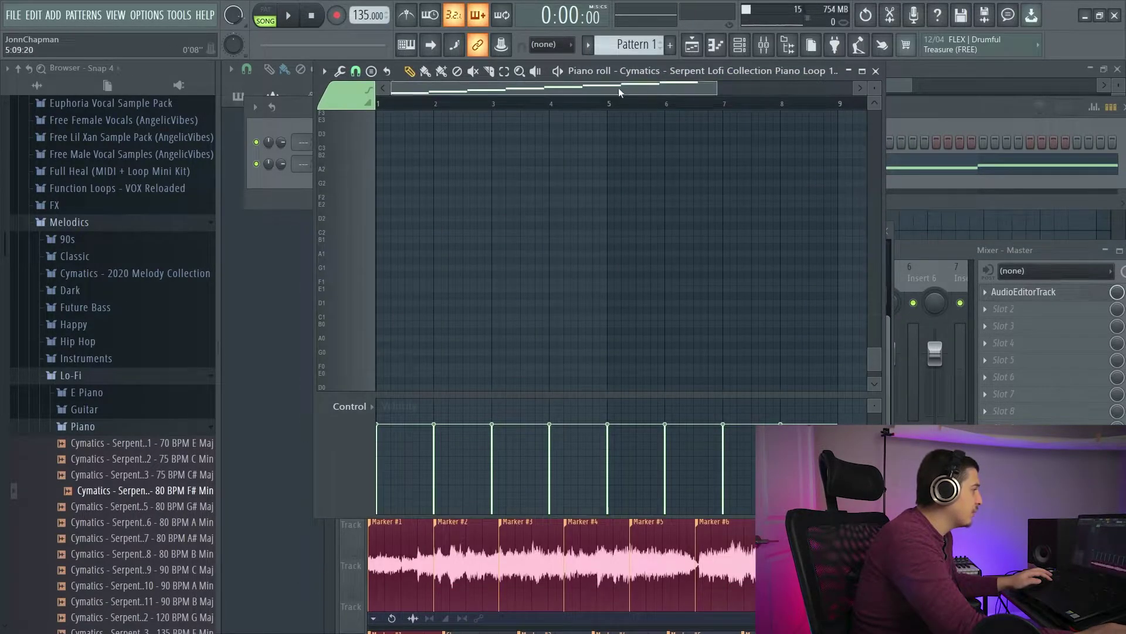
drag(874, 356, 867, 232)
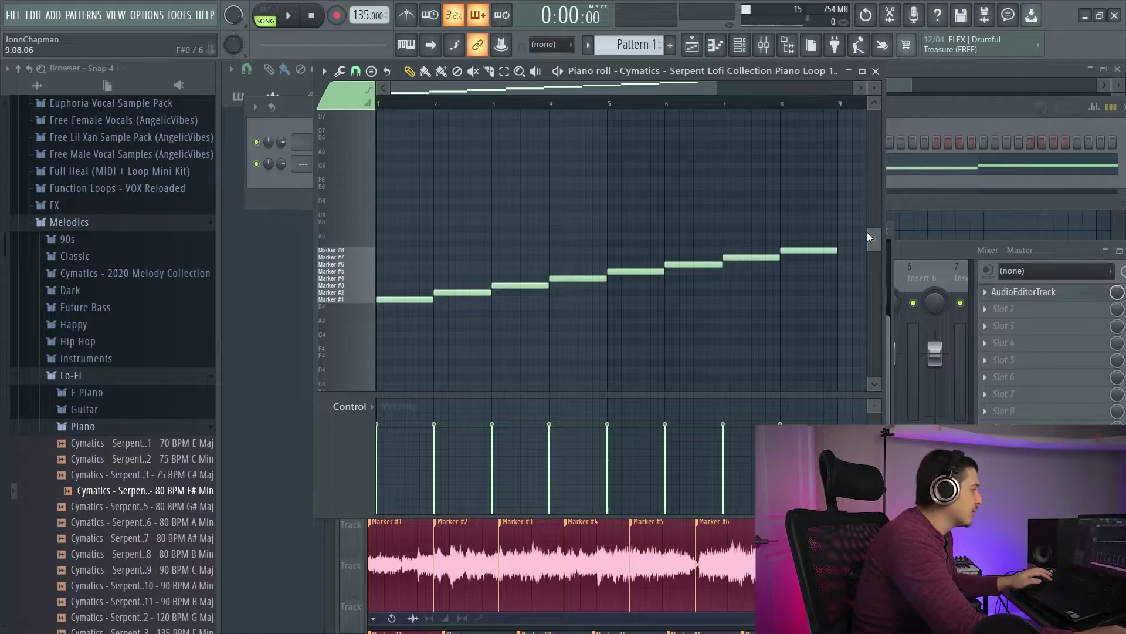
click(876, 71)
Step: Step through the Slicex display modes from compact back to full view and try the keyboard view toggle
drag(674, 236, 639, 146)
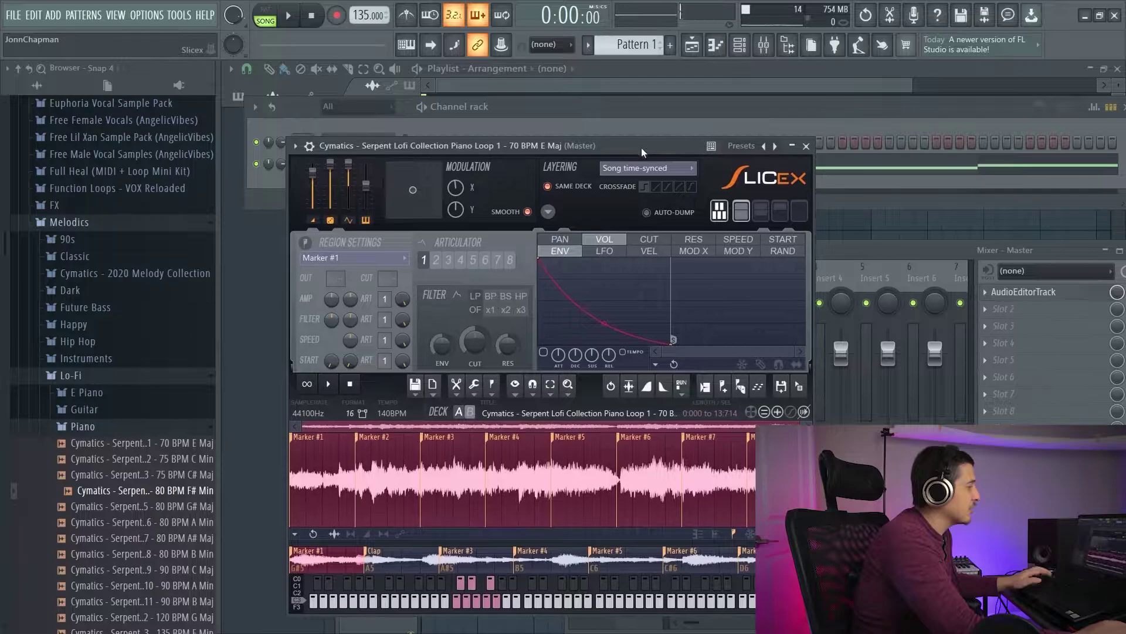
click(798, 214)
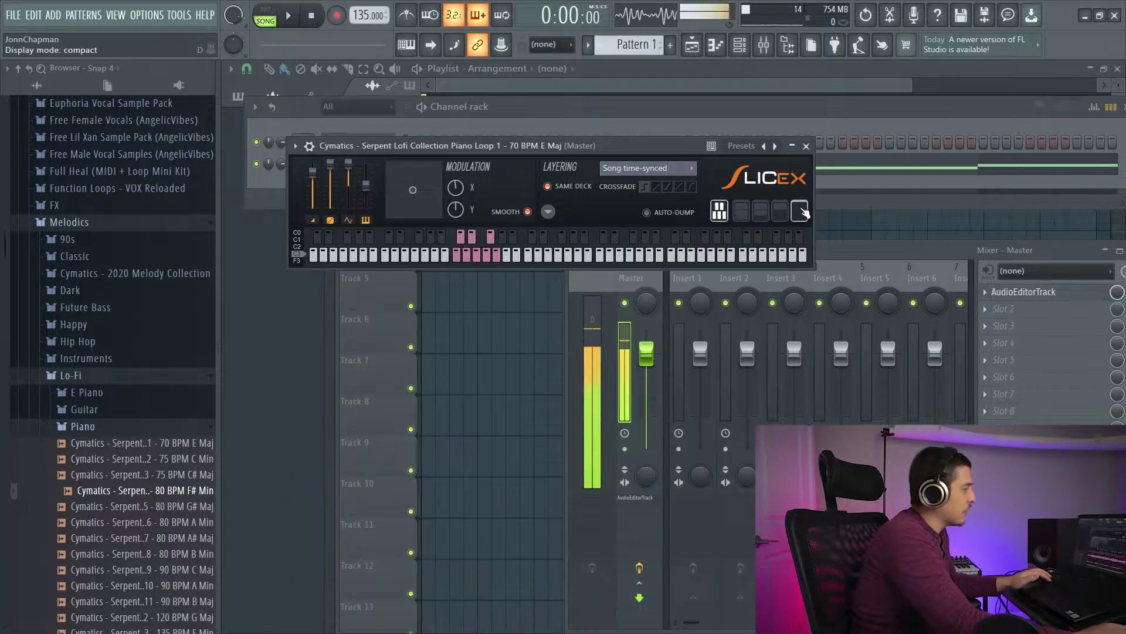
click(780, 210)
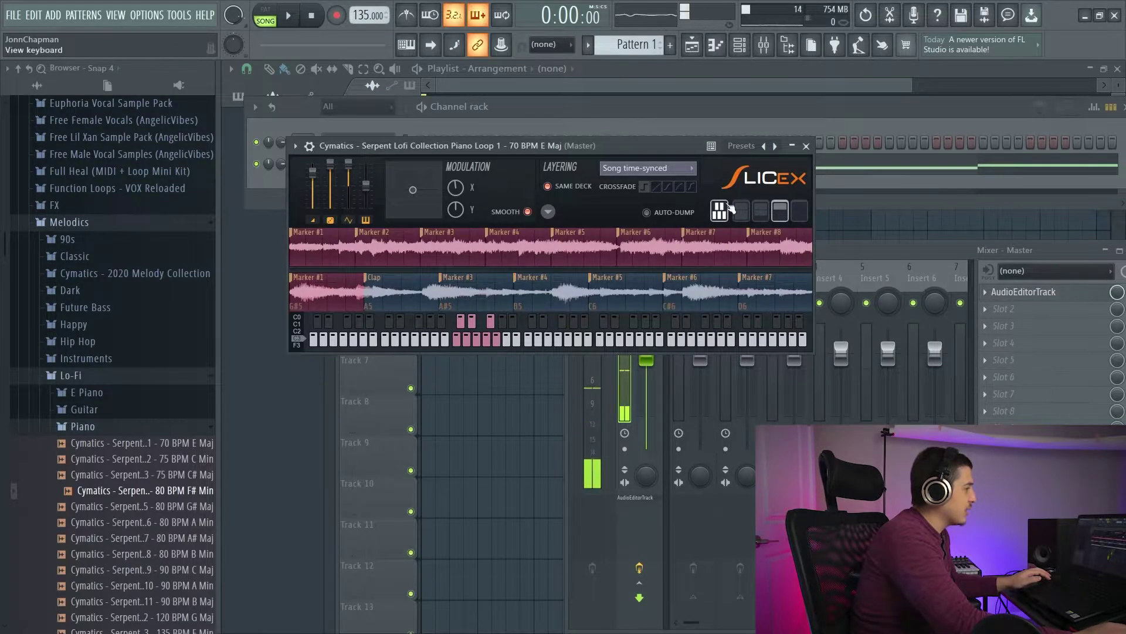
click(761, 210)
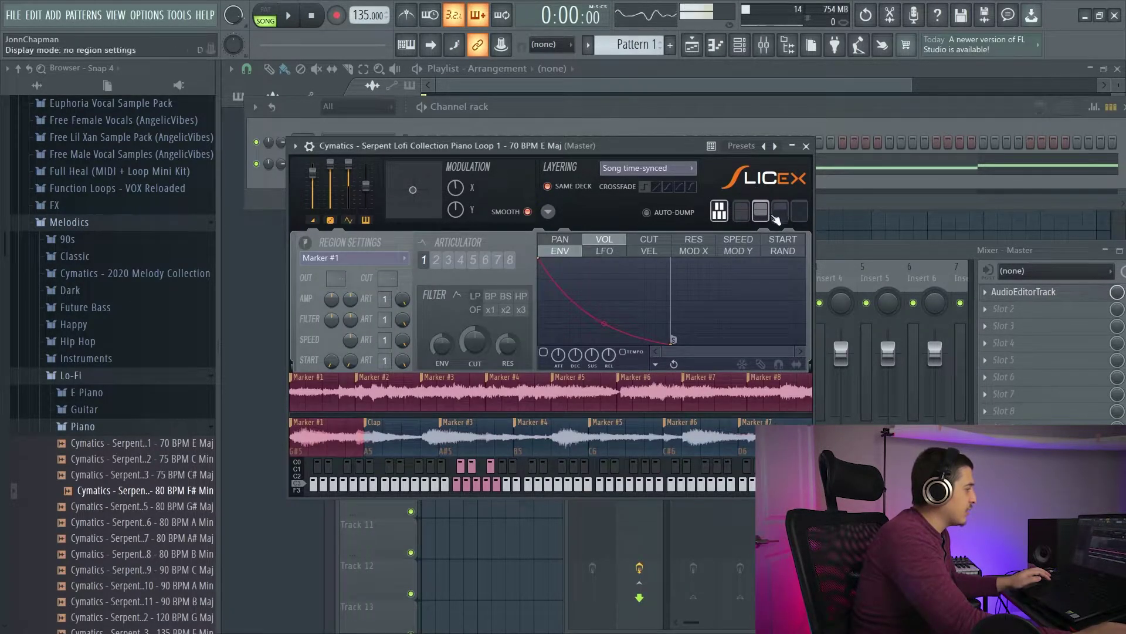
click(741, 210)
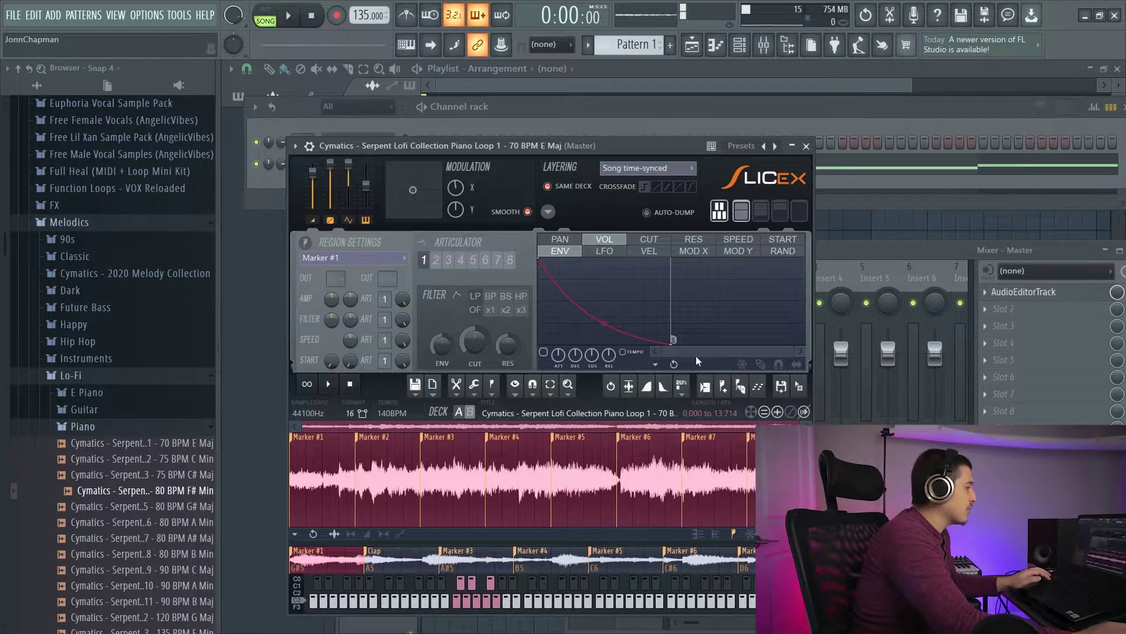
click(719, 212)
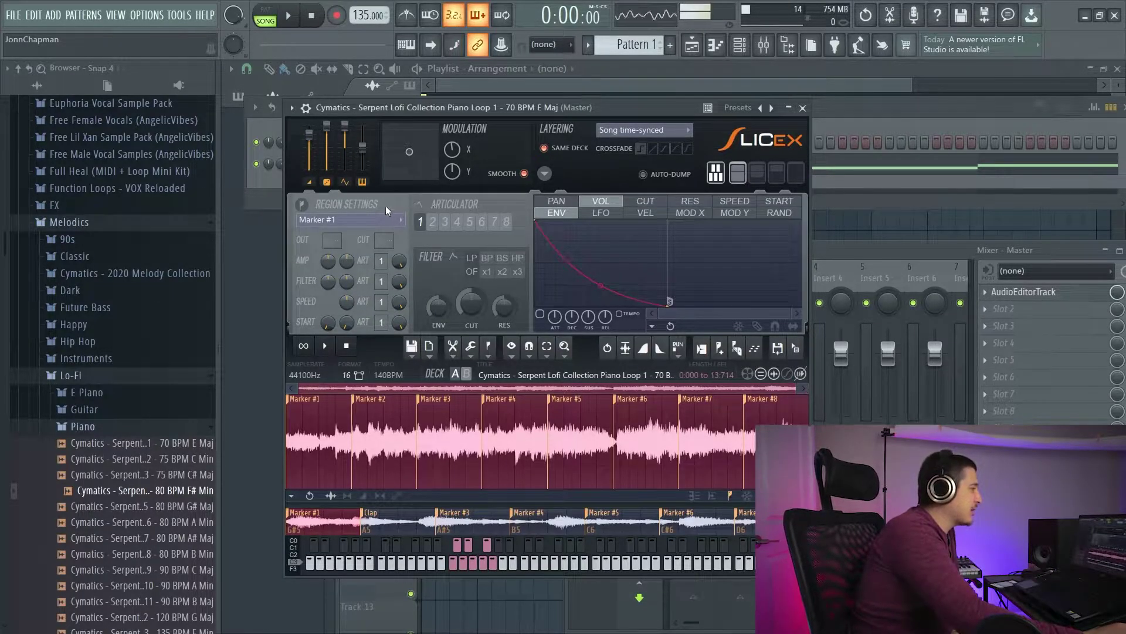
Step: Select the Marker #1 region in deck A and view the region list of both decks
click(295, 402)
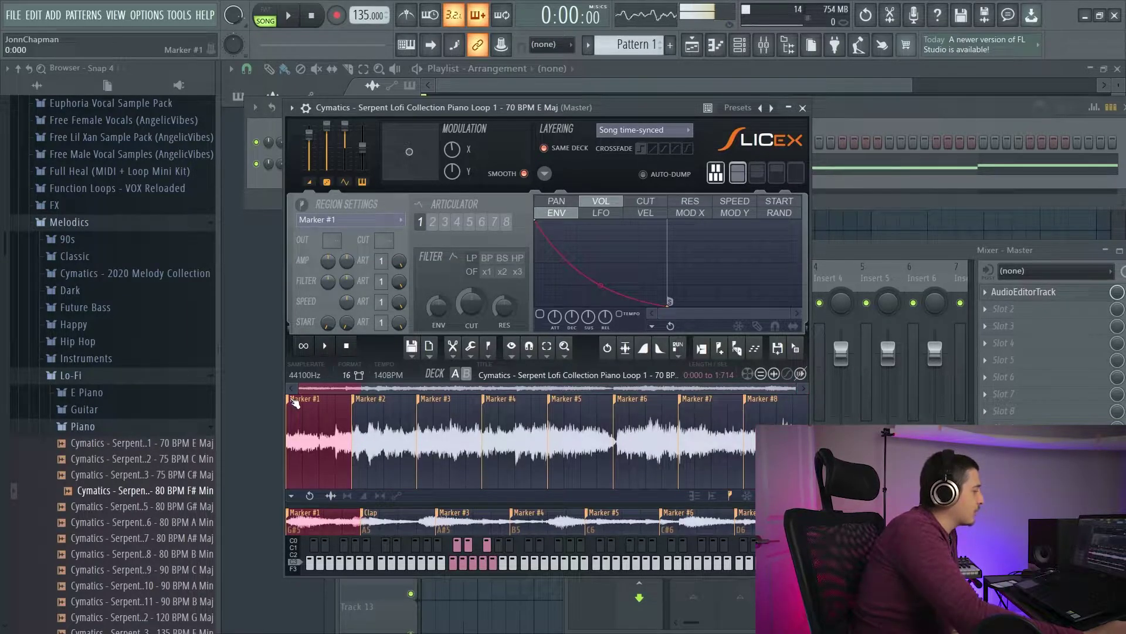
click(385, 225)
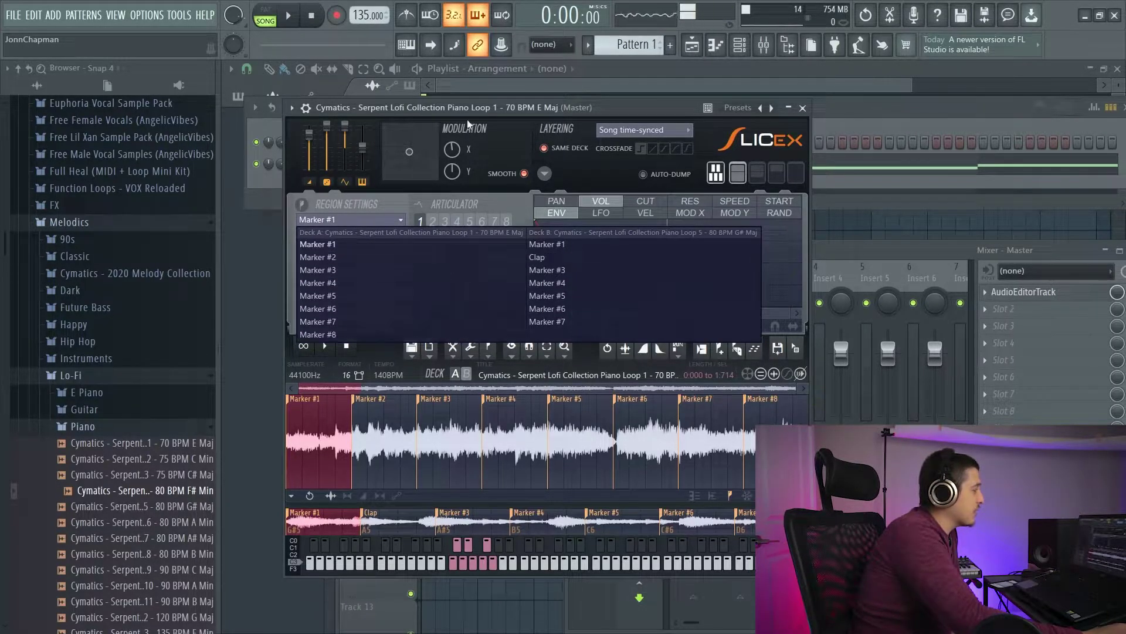
click(449, 111)
Step: Set the output track offset of Marker #1 to -1 and place the mixer beside Slicex
drag(411, 108, 477, 144)
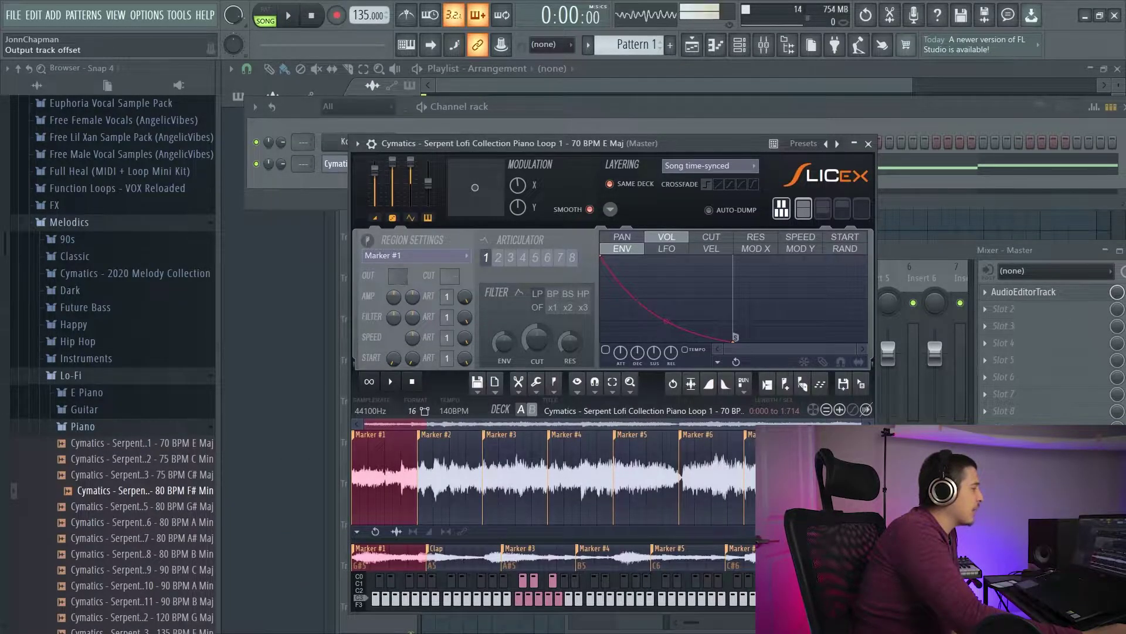
click(899, 251)
drag(722, 250, 691, 202)
click(667, 220)
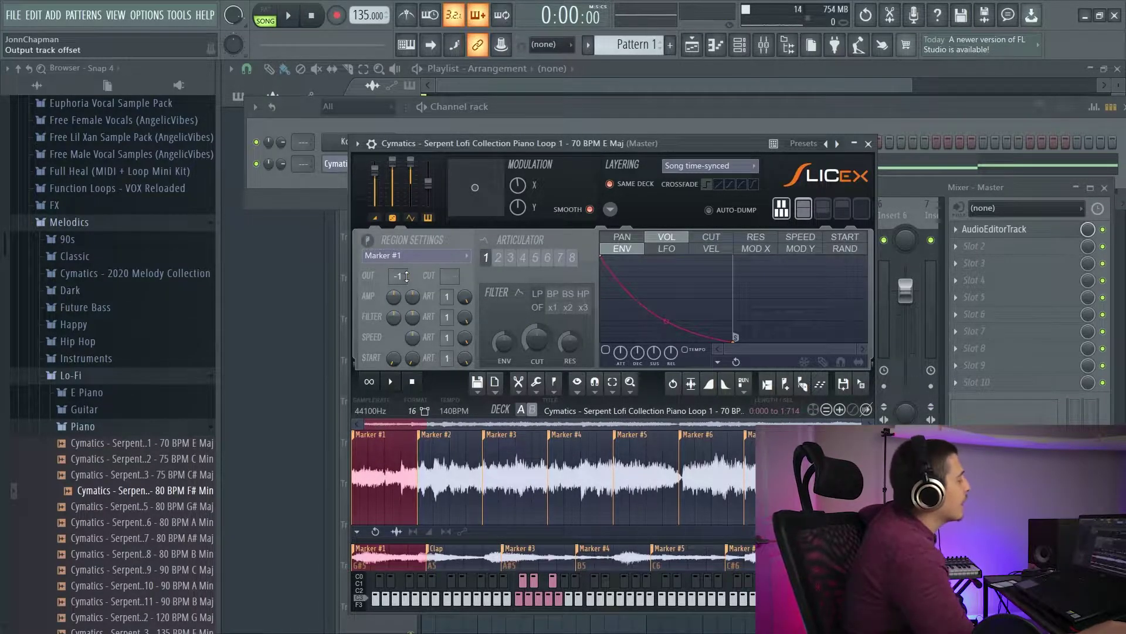
drag(909, 184, 879, 189)
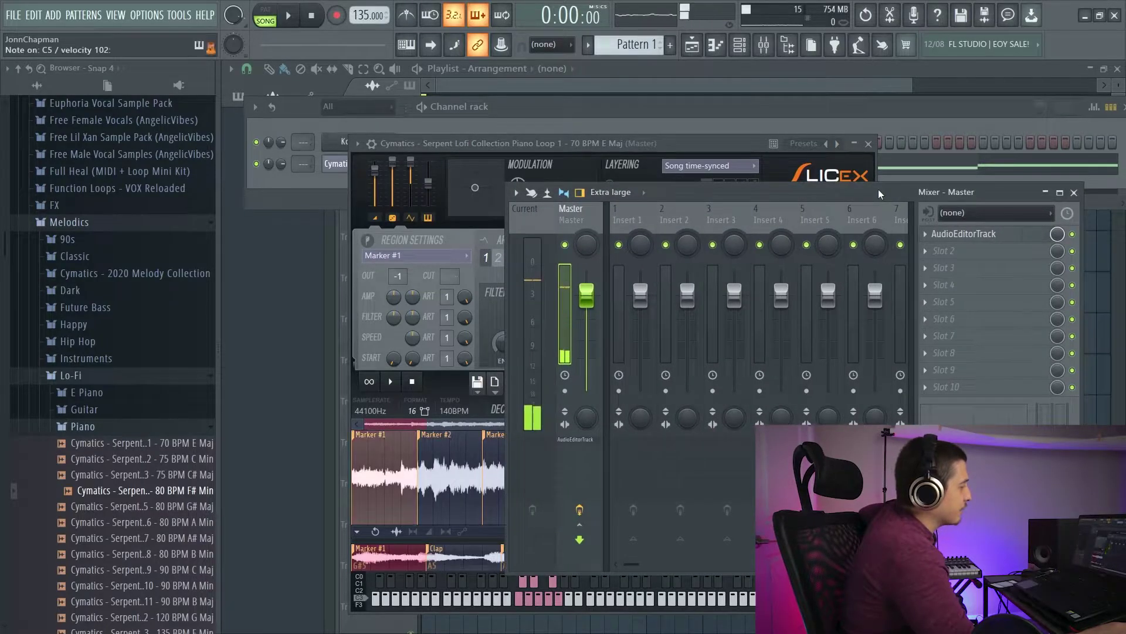
Step: Route the Slicex channel to mixer track 4 in its wrapper settings and keep the mixer in view
click(698, 143)
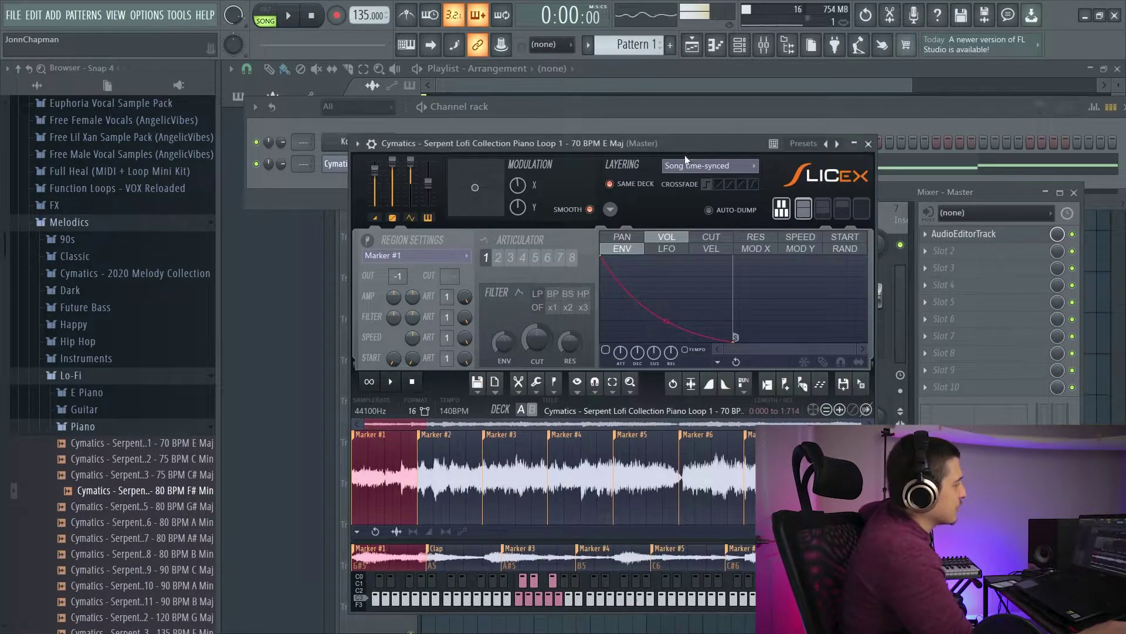
click(372, 144)
drag(860, 169, 860, 161)
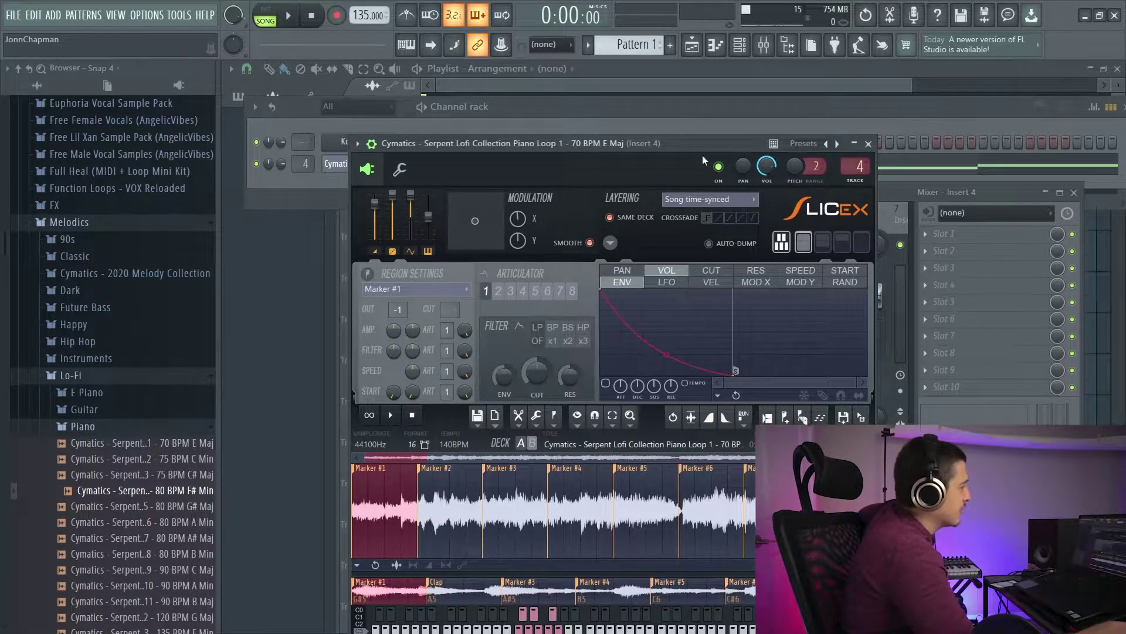
drag(565, 142, 541, 114)
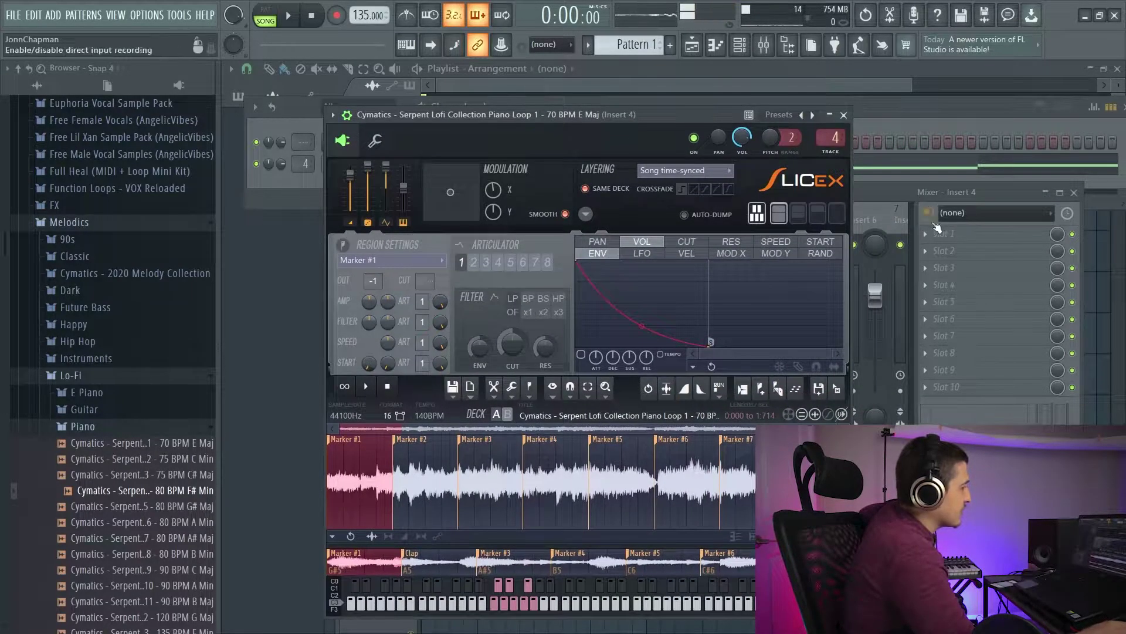
Step: Check Marker #1's output on mixer Insert 3 and clear its output track offset to compare on Insert 4
click(865, 194)
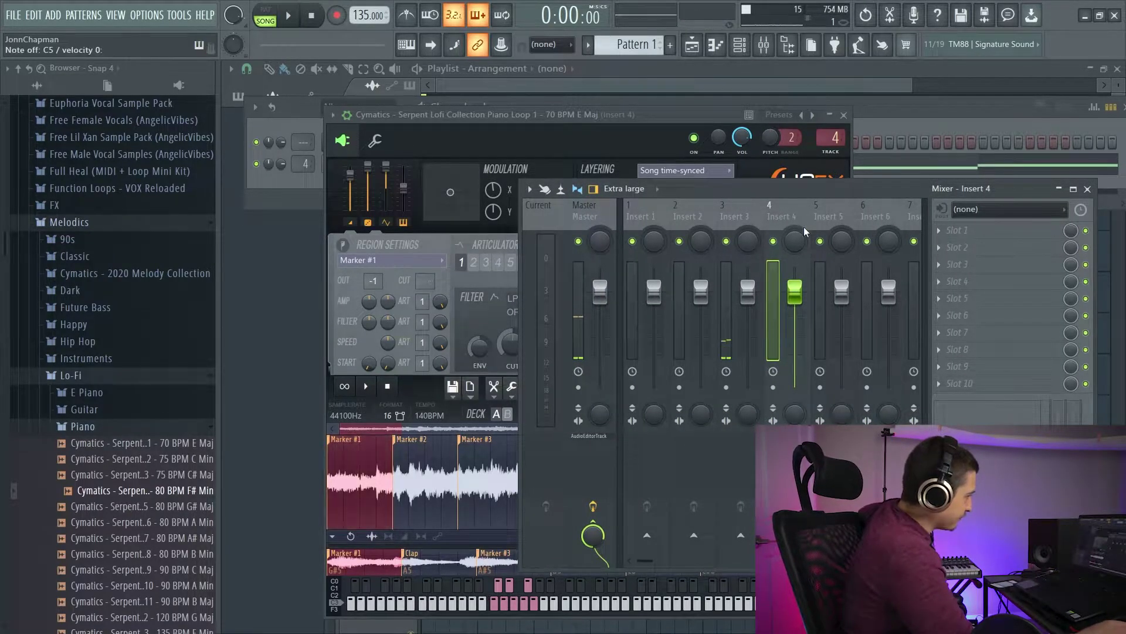
click(741, 212)
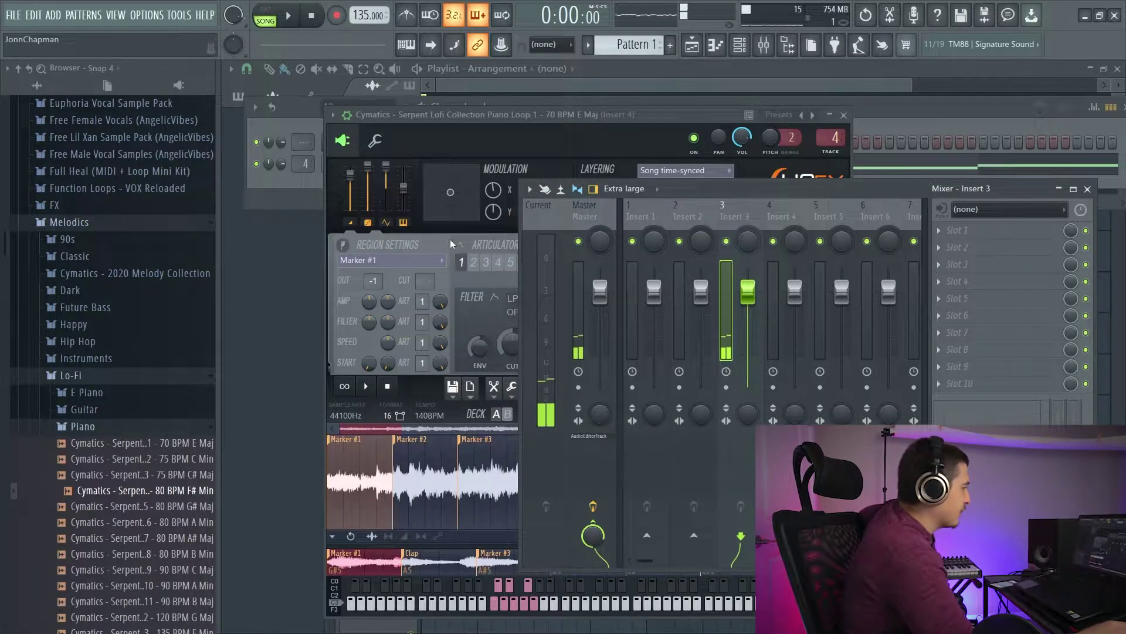
click(464, 235)
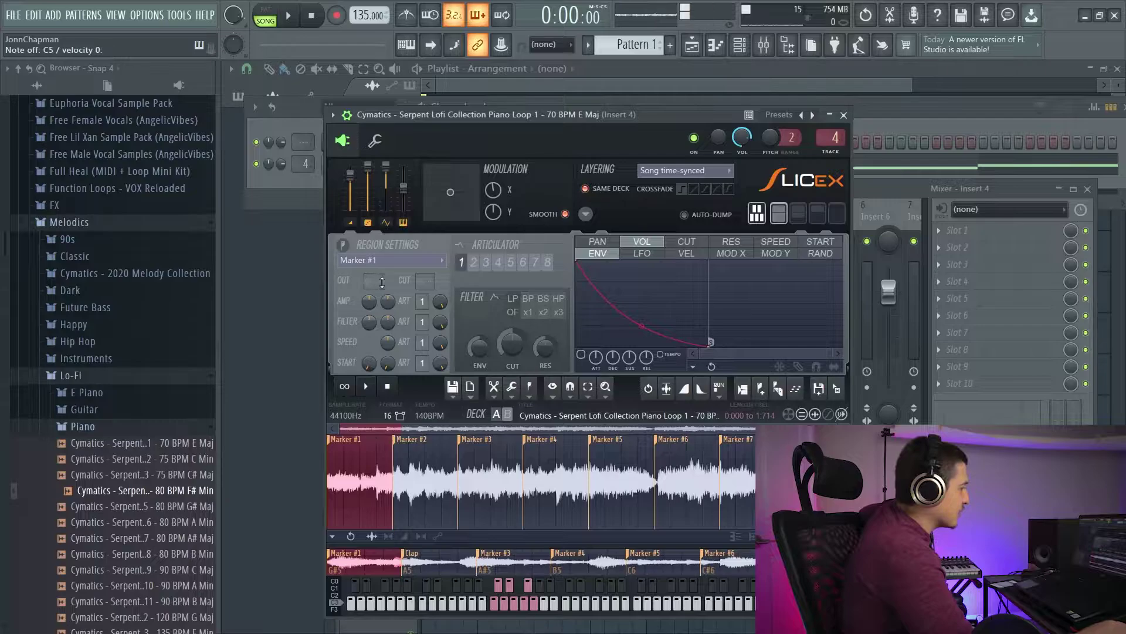
click(871, 204)
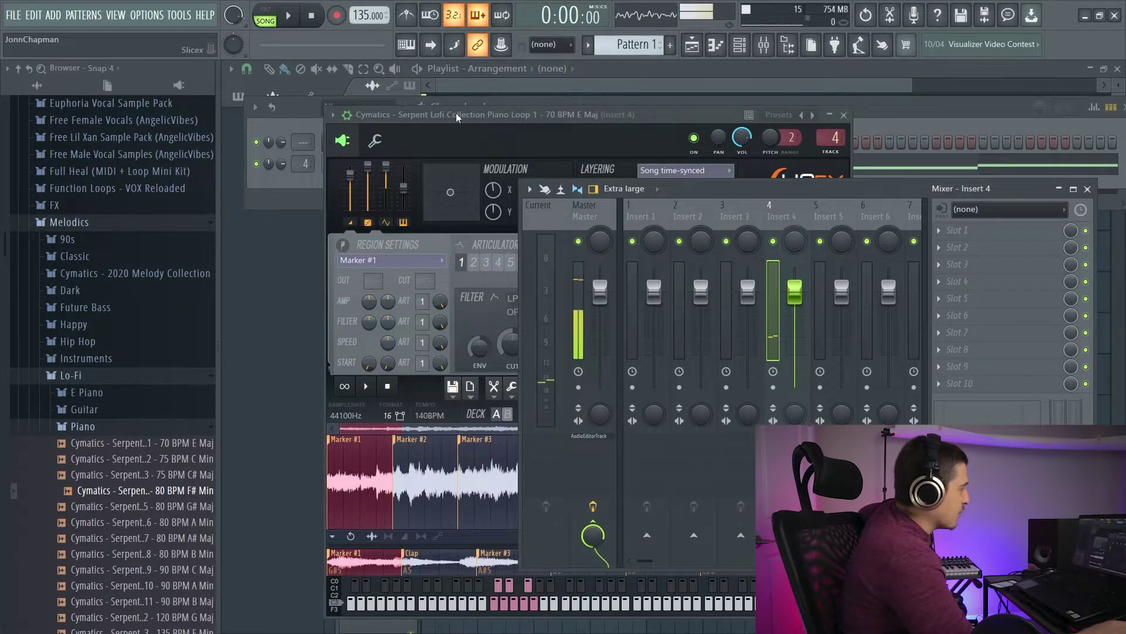
Step: Try an output track offset of 2 for Marker #1, check it in the mixer and clear the offset
drag(373, 280, 373, 270)
click(905, 192)
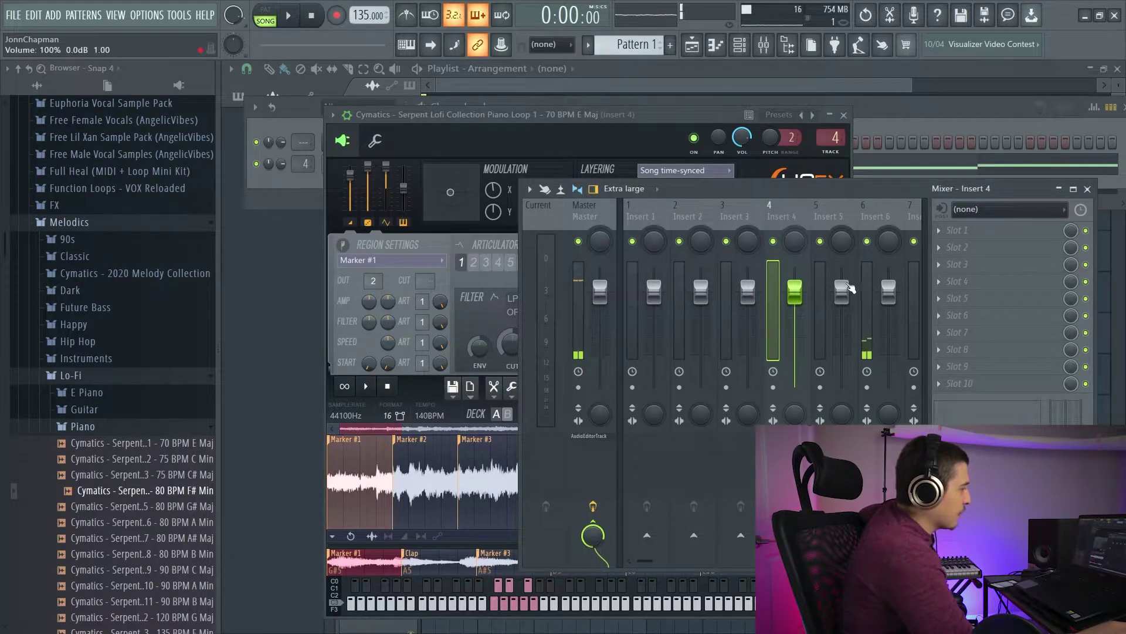
drag(373, 281, 373, 294)
drag(423, 121, 423, 98)
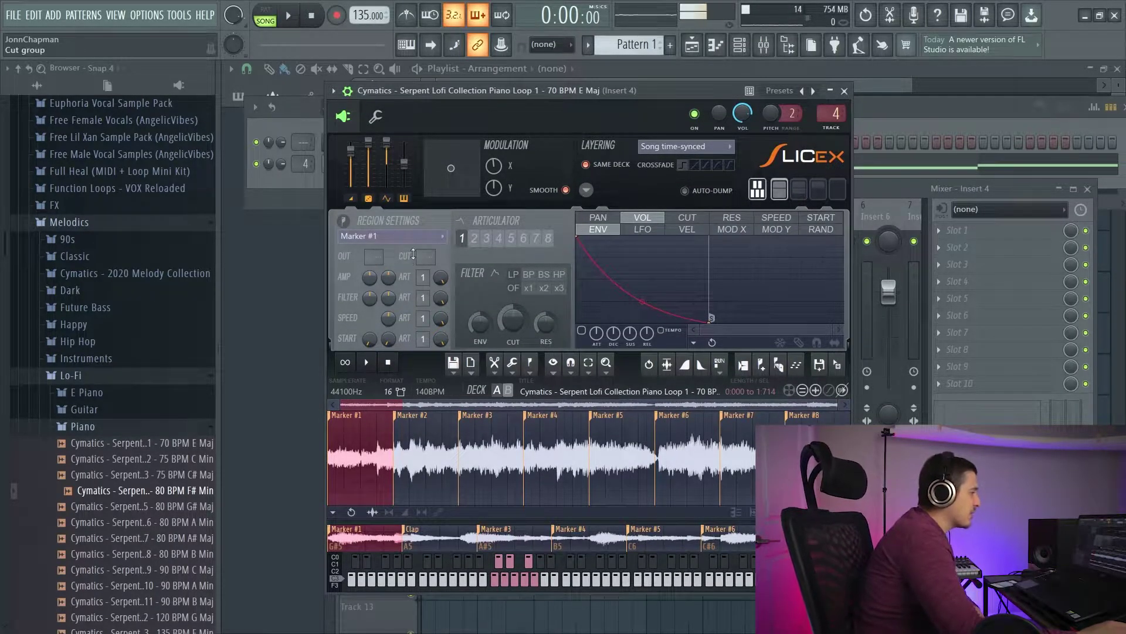
Step: Set Marker #1's cut group to 1 and try its amp panning and volume controls
drag(427, 257, 408, 258)
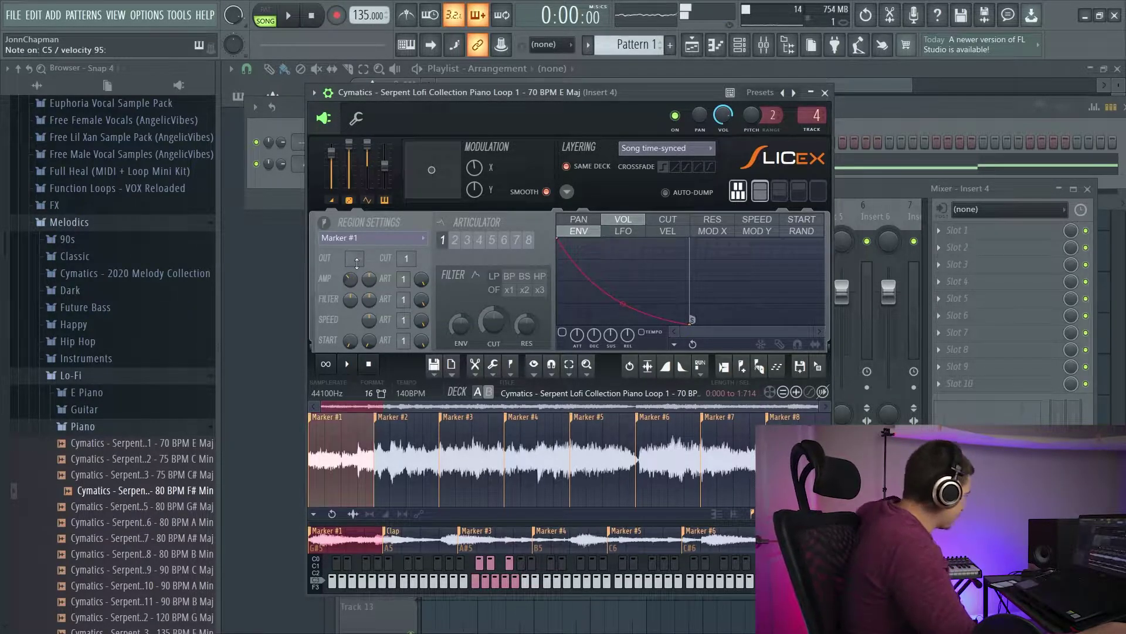
mouse_move(350, 279)
mouse_down()
mouse_move(369, 271)
mouse_move(369, 256)
mouse_move(369, 277)
mouse_up()
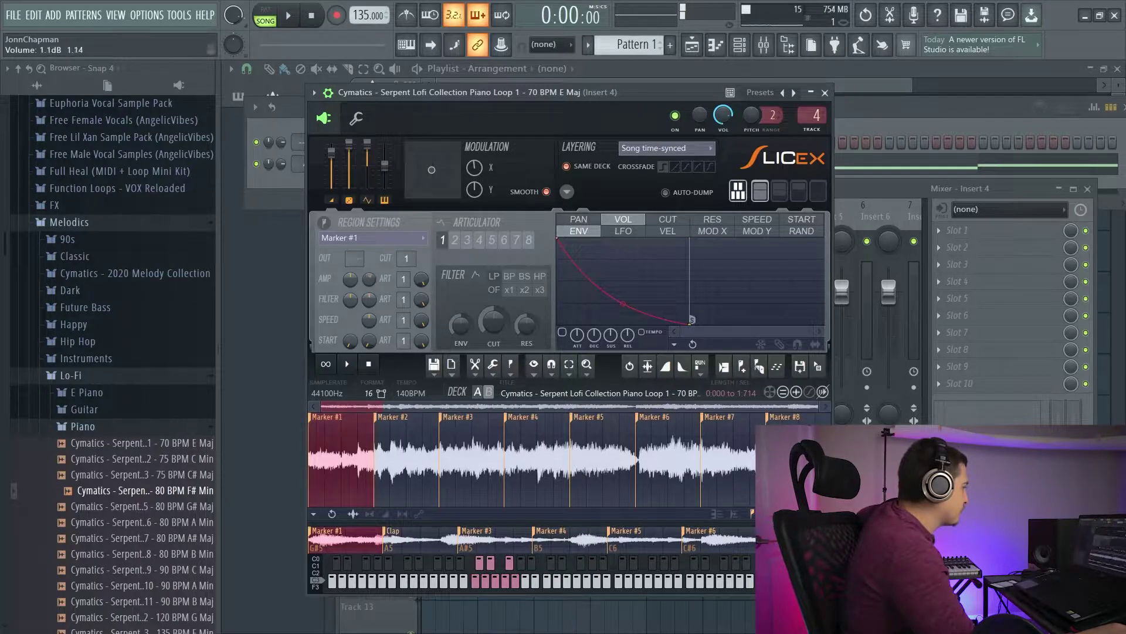
Step: Try Marker #1's filter cutoff and speed (pitch) controls in the region settings
click(356, 300)
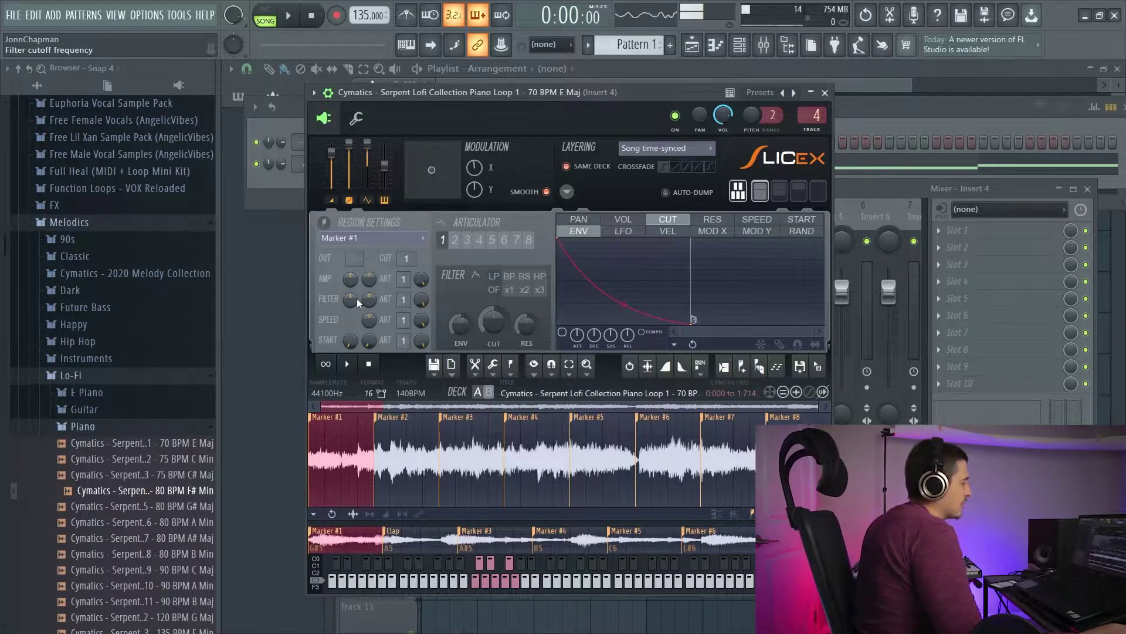
drag(347, 299, 347, 299)
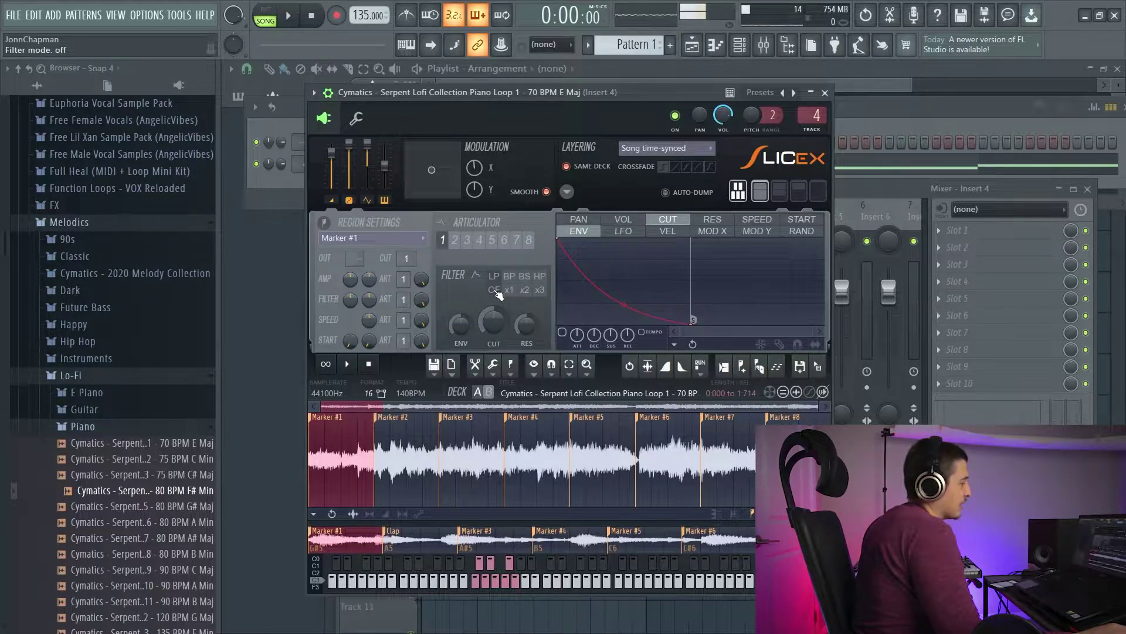
mouse_move(349, 298)
mouse_down()
mouse_move(350, 311)
mouse_move(349, 292)
mouse_up()
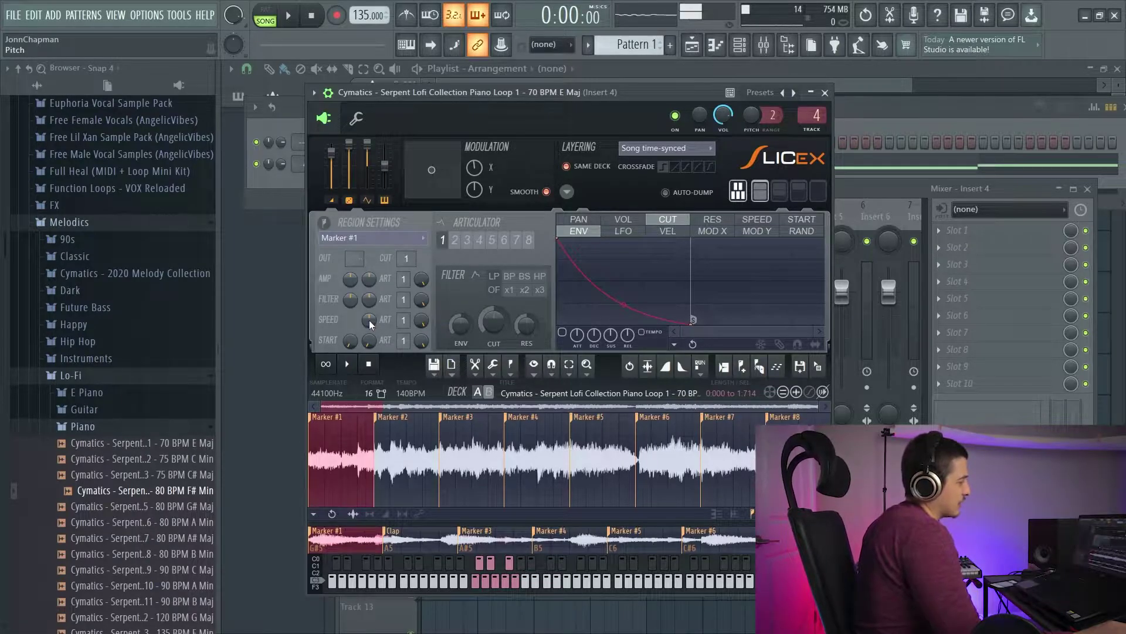
mouse_move(369, 320)
mouse_down()
mouse_move(370, 287)
mouse_move(373, 346)
mouse_up()
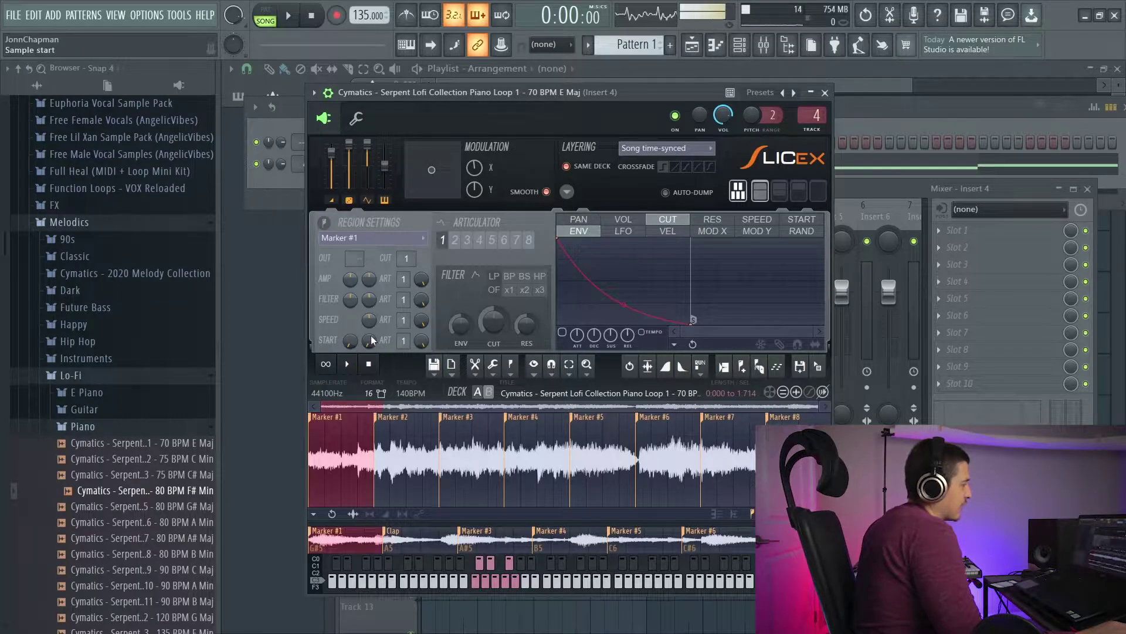
Step: Try Marker #1's sample start controls and view the "Sample start covers whole length" setting
drag(371, 341, 375, 336)
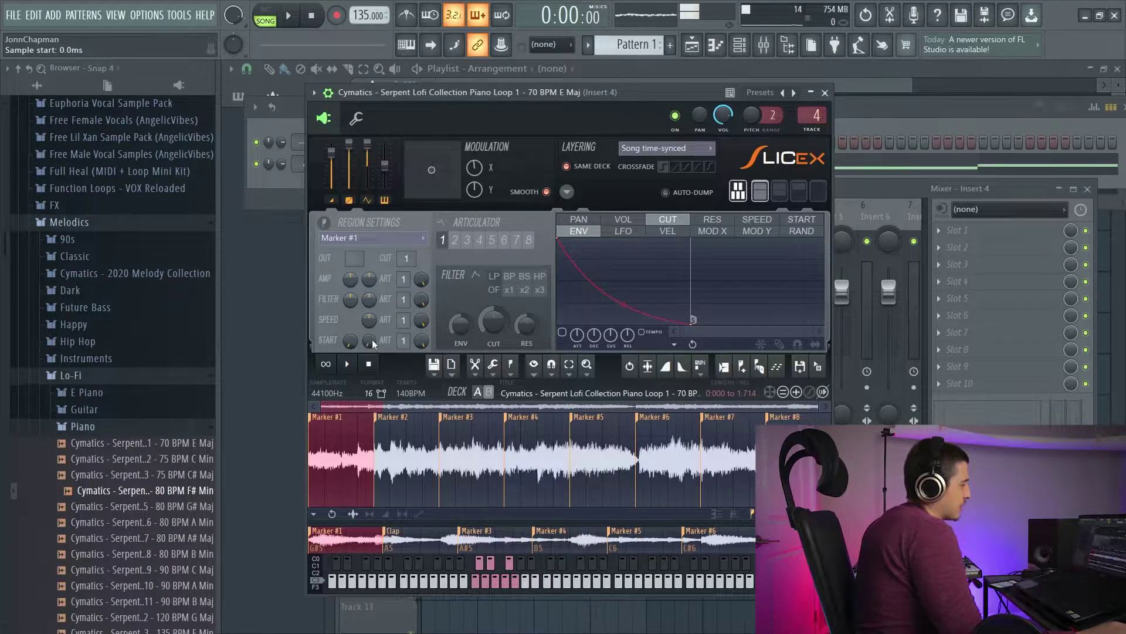
click(566, 191)
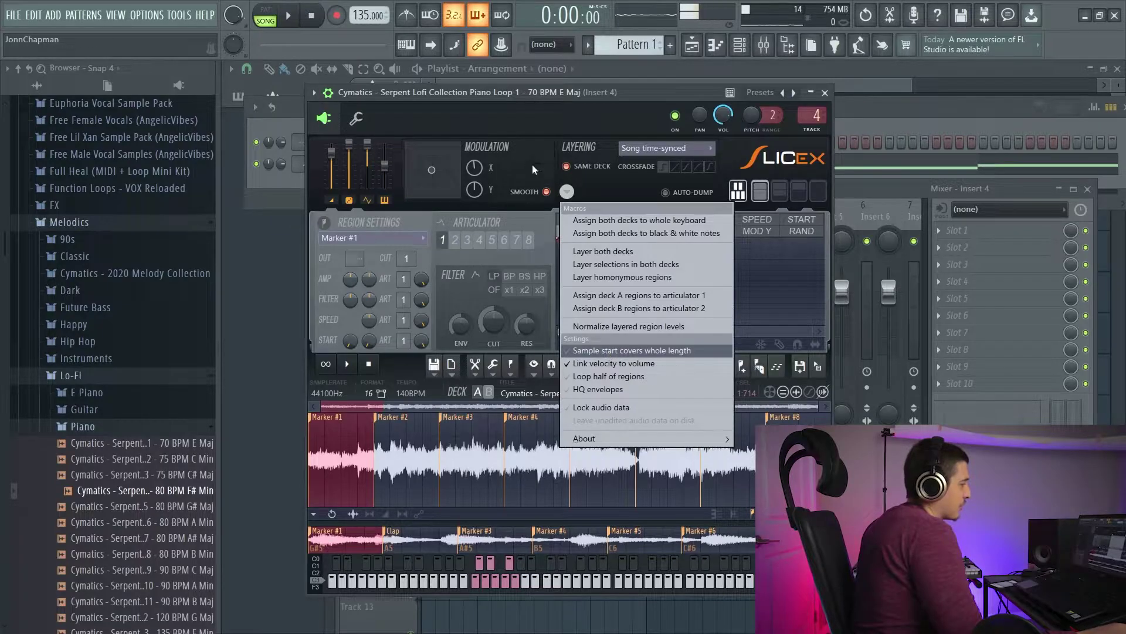
drag(465, 90, 460, 86)
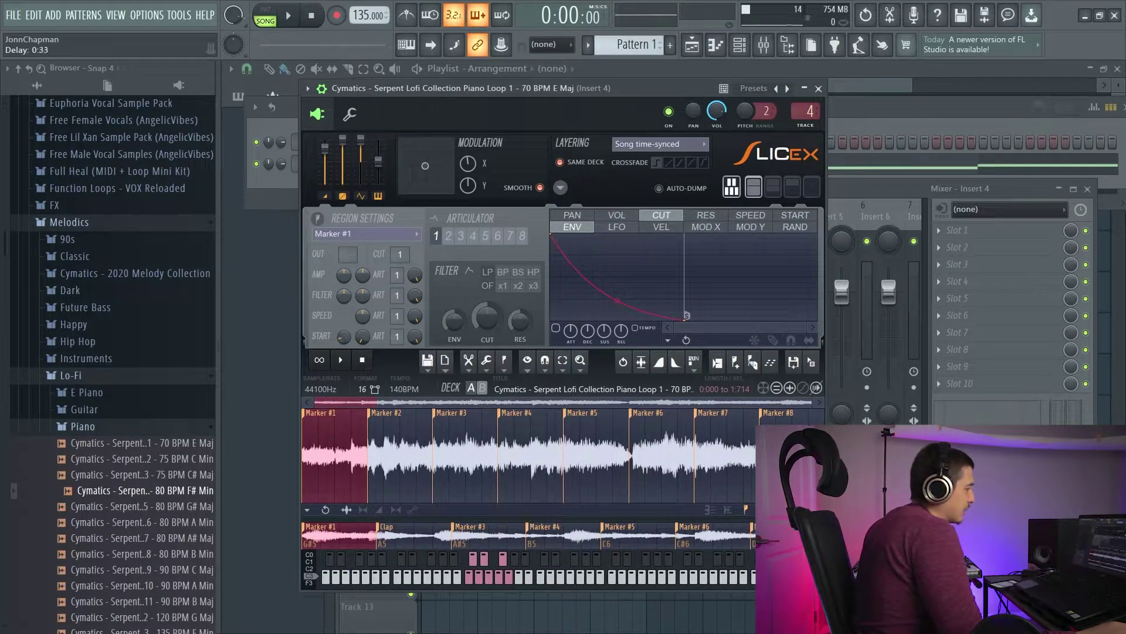
drag(345, 338, 345, 338)
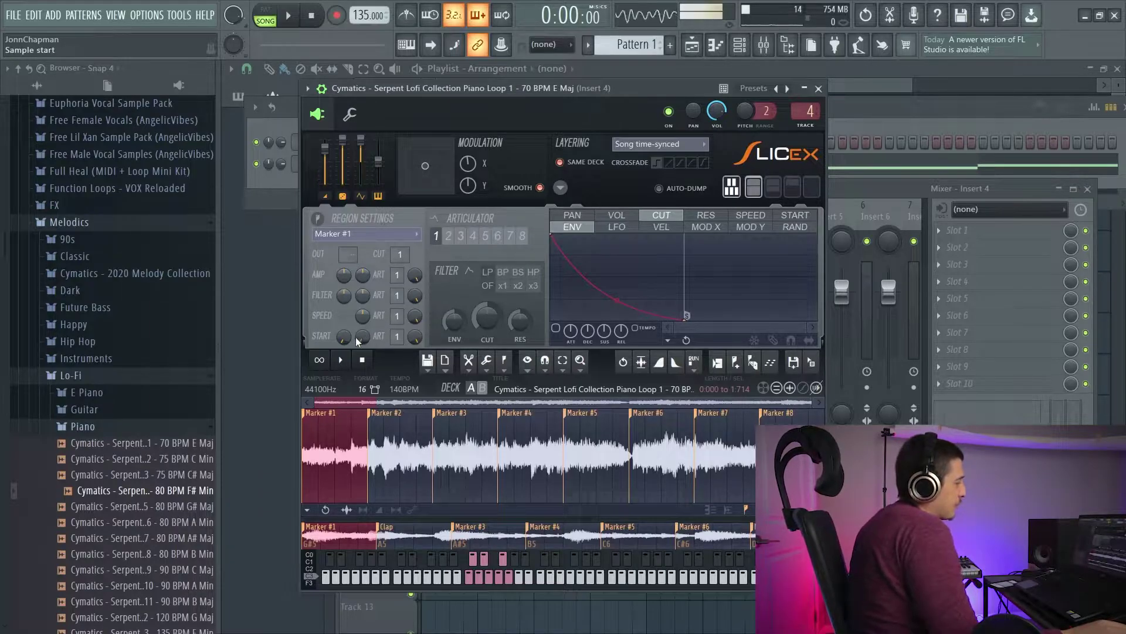
Step: Show articulator 1's volume LFO, try it with a faster speed and switch it off
click(320, 274)
mouse_move(397, 274)
mouse_down()
mouse_move(397, 255)
mouse_move(397, 276)
mouse_up()
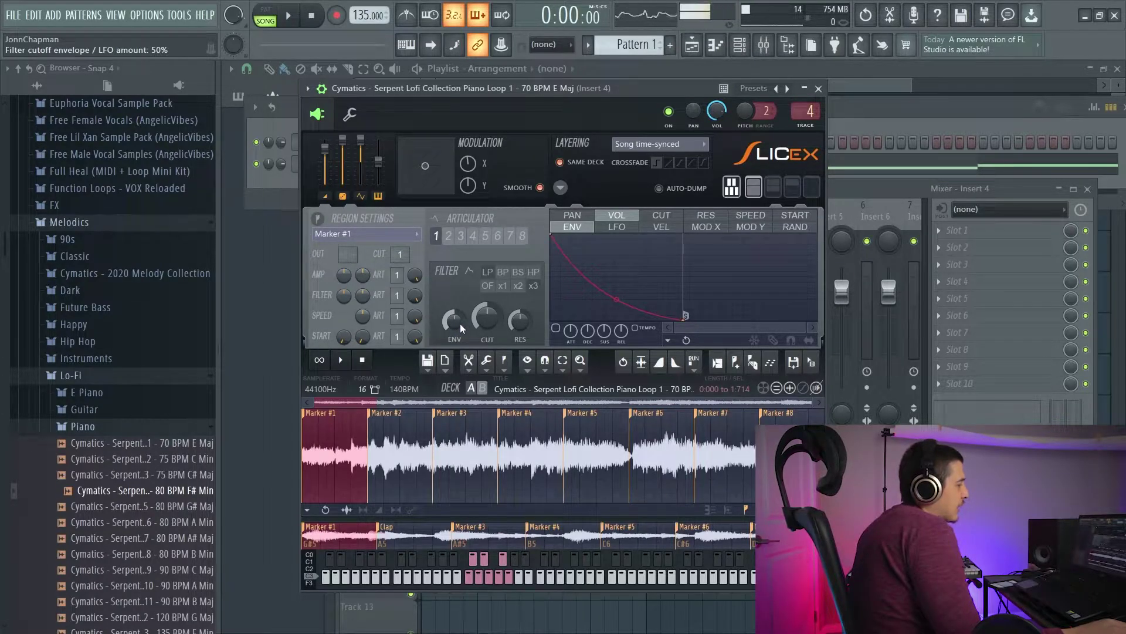
click(625, 231)
mouse_move(608, 334)
mouse_down()
mouse_move(570, 326)
mouse_move(571, 293)
mouse_up()
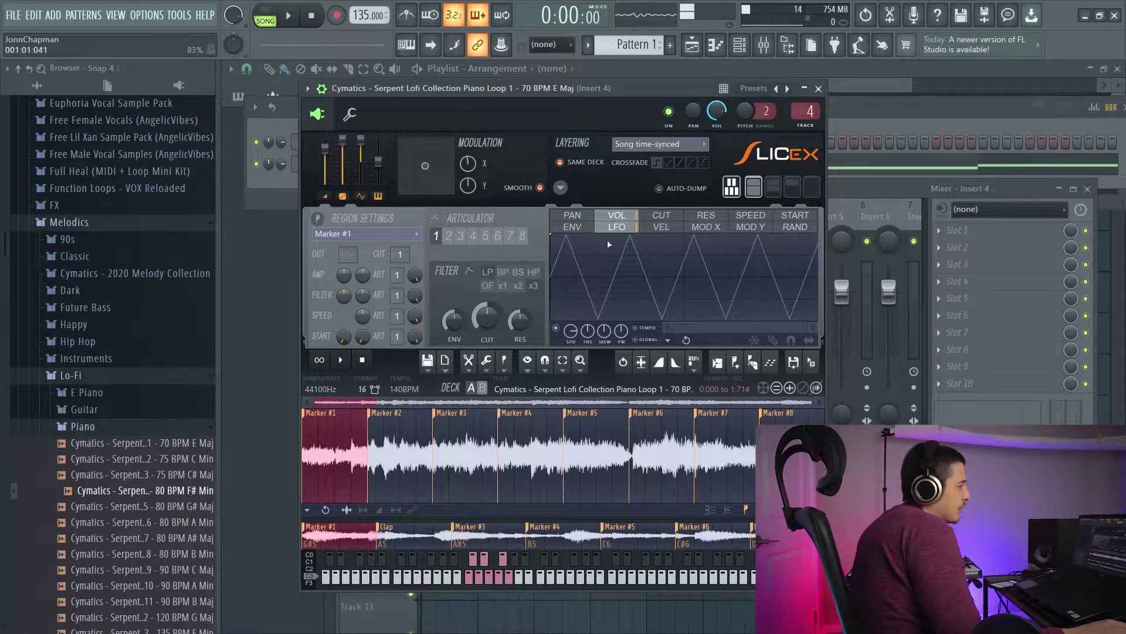
click(555, 328)
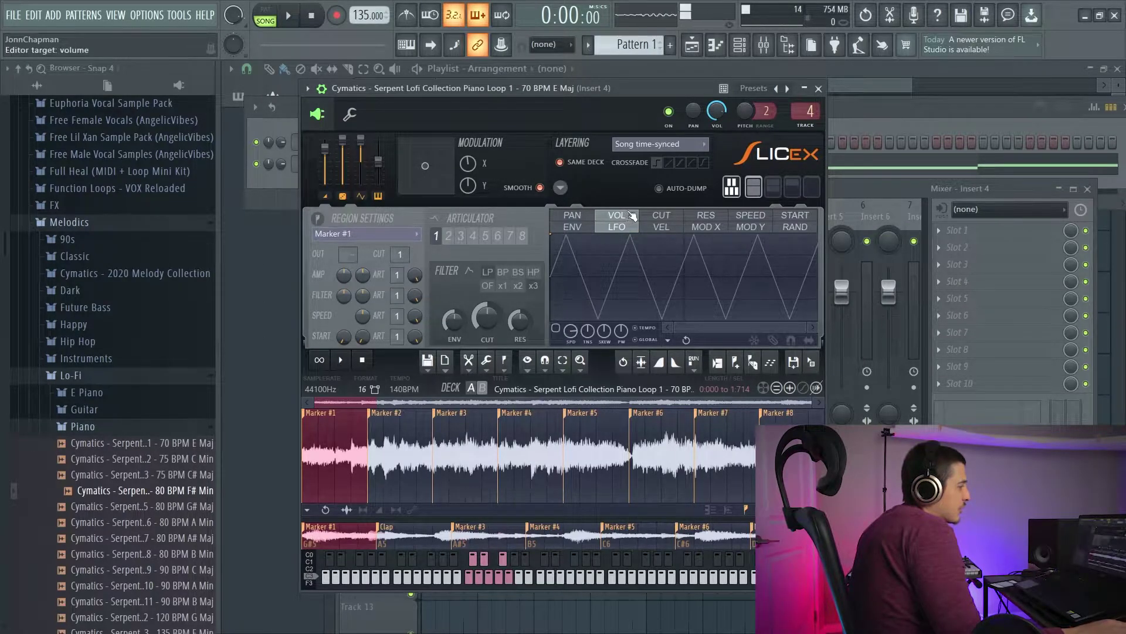
Step: Reset the changed settings of articulator 1's volume LFO and switch the LFO off
right_click(587, 332)
click(599, 340)
right_click(586, 332)
click(593, 335)
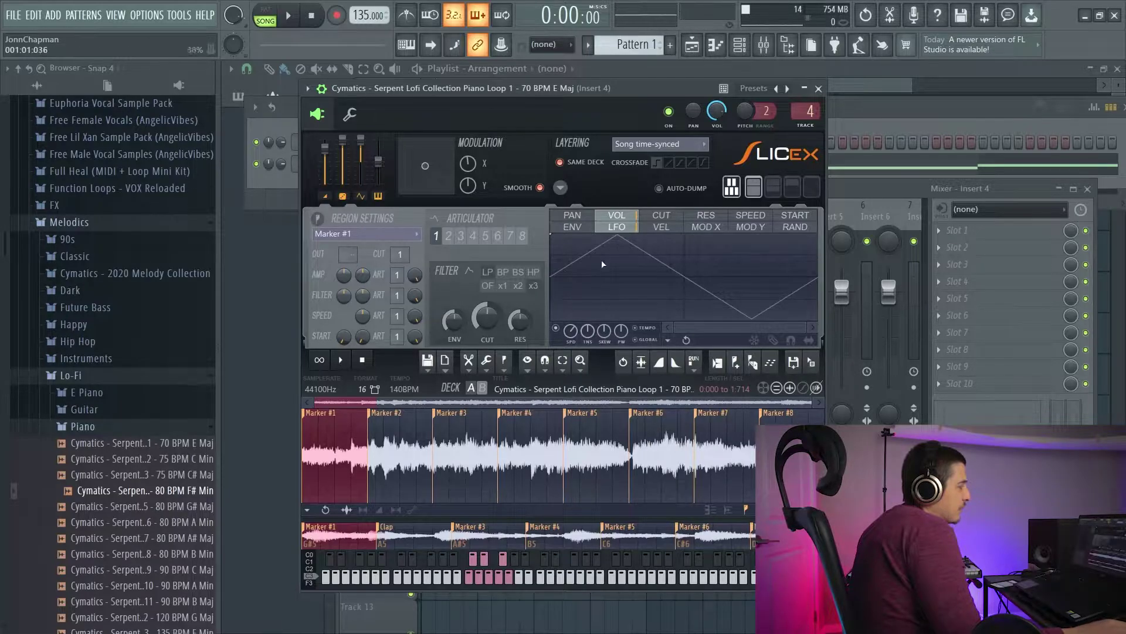
click(561, 329)
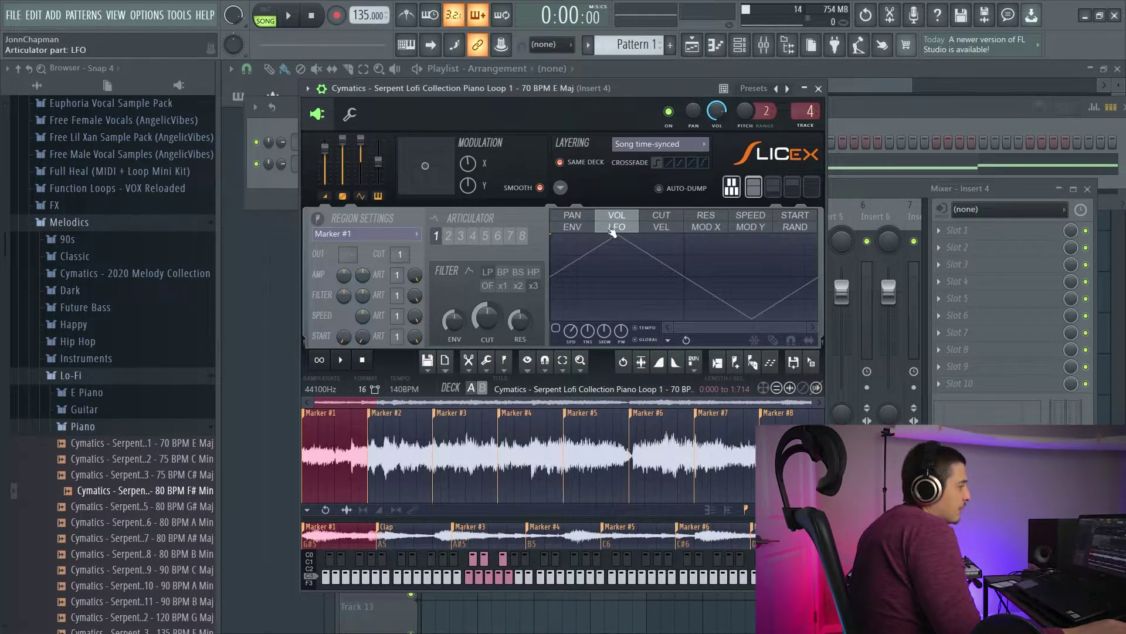
Step: Enable the filter cutoff LFO of articulator 1 with a faster triangle wave and reset its tension
click(663, 215)
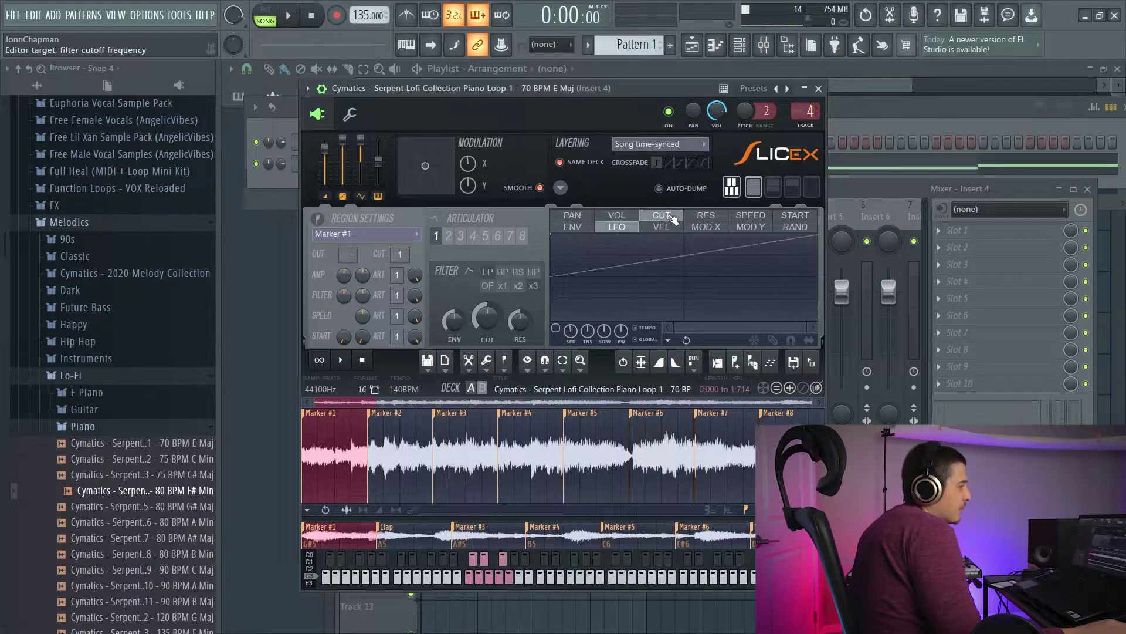
drag(588, 332, 570, 311)
right_click(589, 331)
click(601, 339)
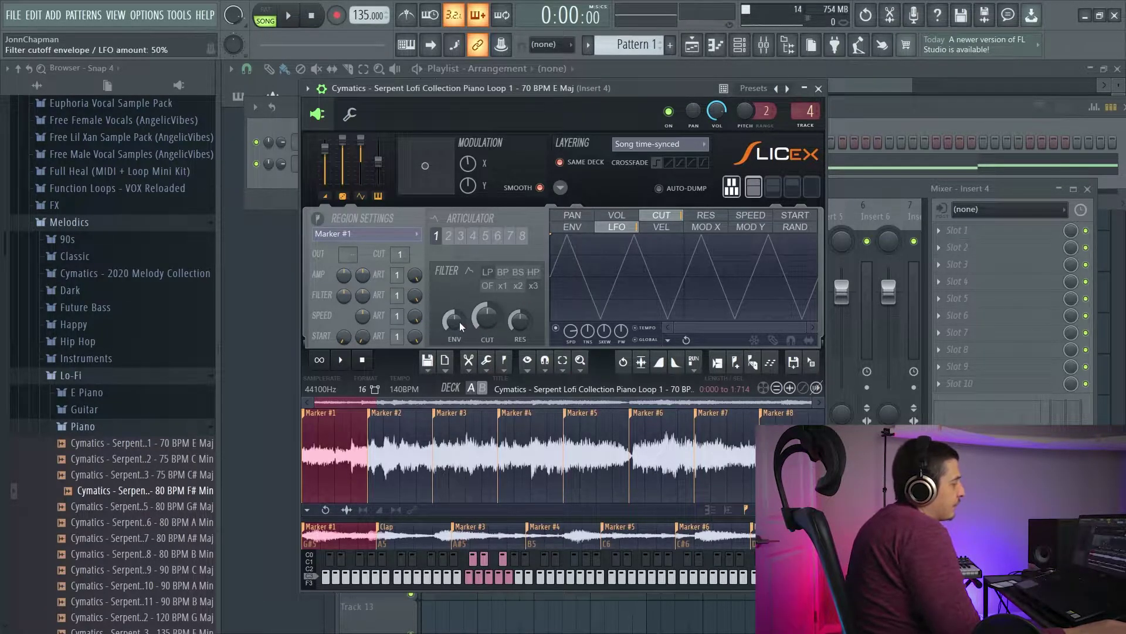
Step: Try the cutoff envelope/LFO amount at 100% and at lower levels, reset it and switch off the cutoff LFO
drag(451, 319, 454, 269)
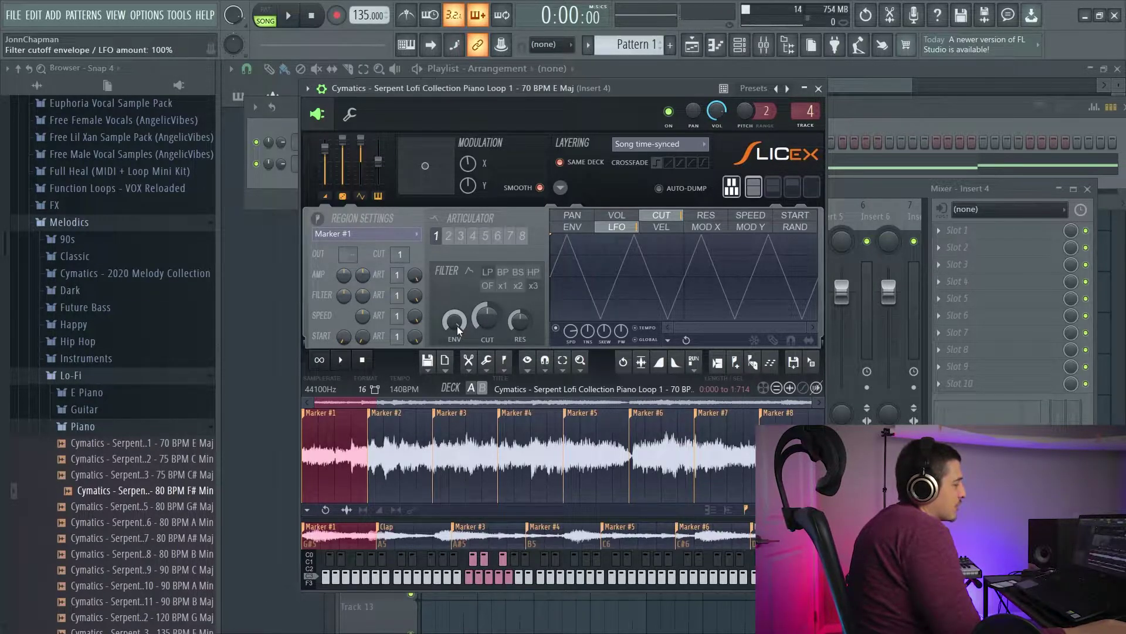
mouse_move(456, 325)
mouse_down()
mouse_move(456, 343)
mouse_move(455, 322)
mouse_up()
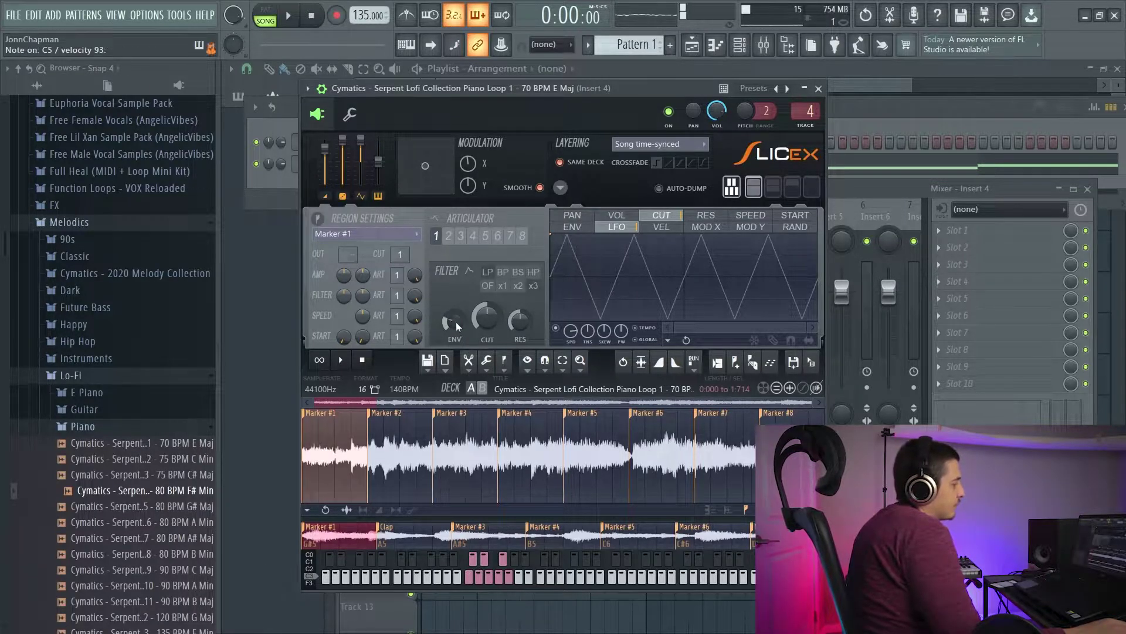
scroll(460, 322, down, 3)
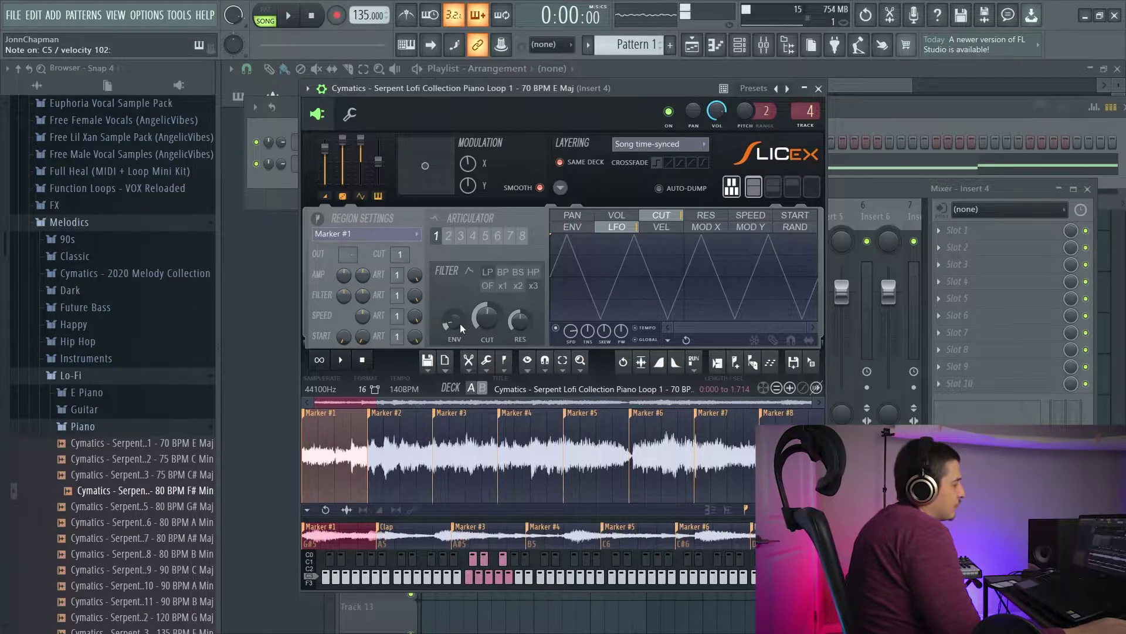
drag(460, 321, 460, 308)
right_click(452, 322)
click(586, 336)
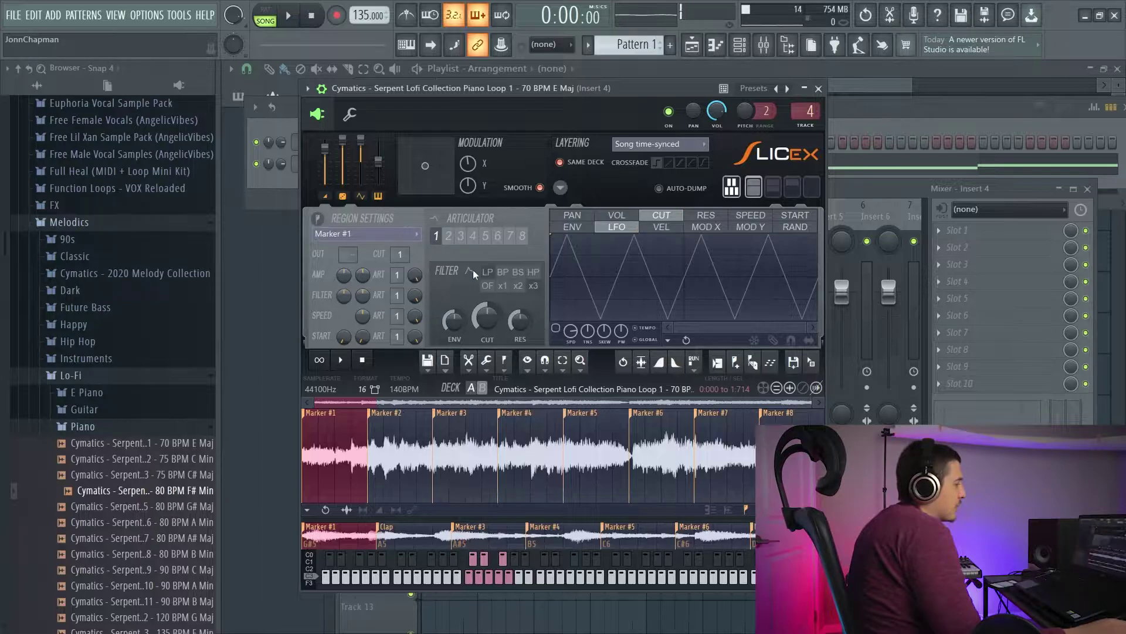
Step: Try articulator 1's filter cutoff at values down to 14% and different filter resonance levels
drag(492, 318, 491, 342)
drag(491, 287, 491, 291)
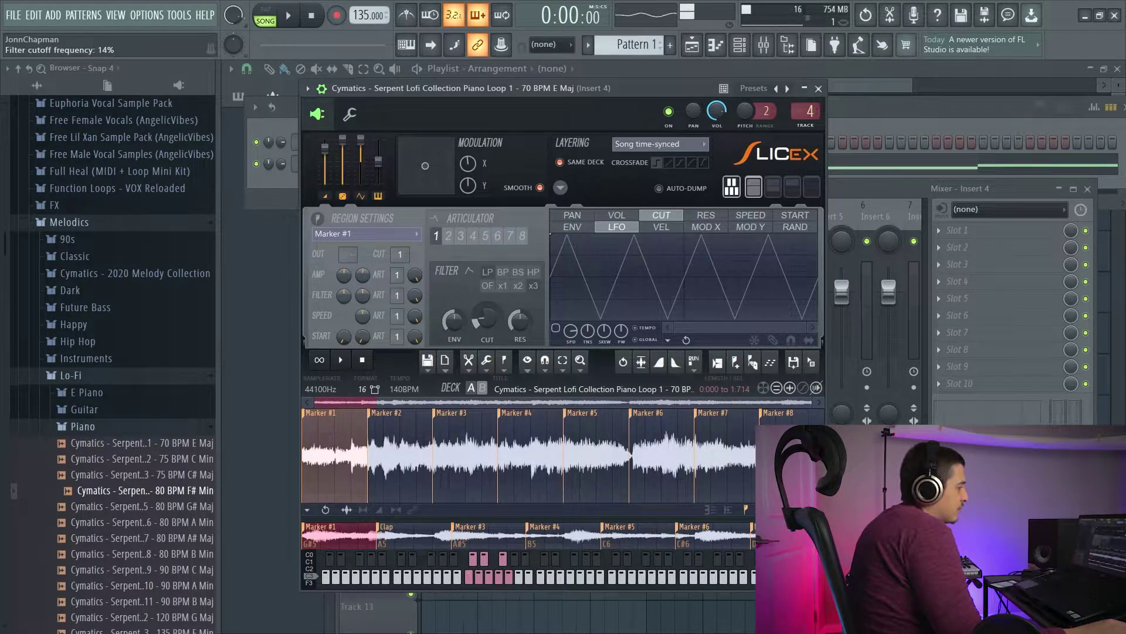
drag(492, 313, 492, 318)
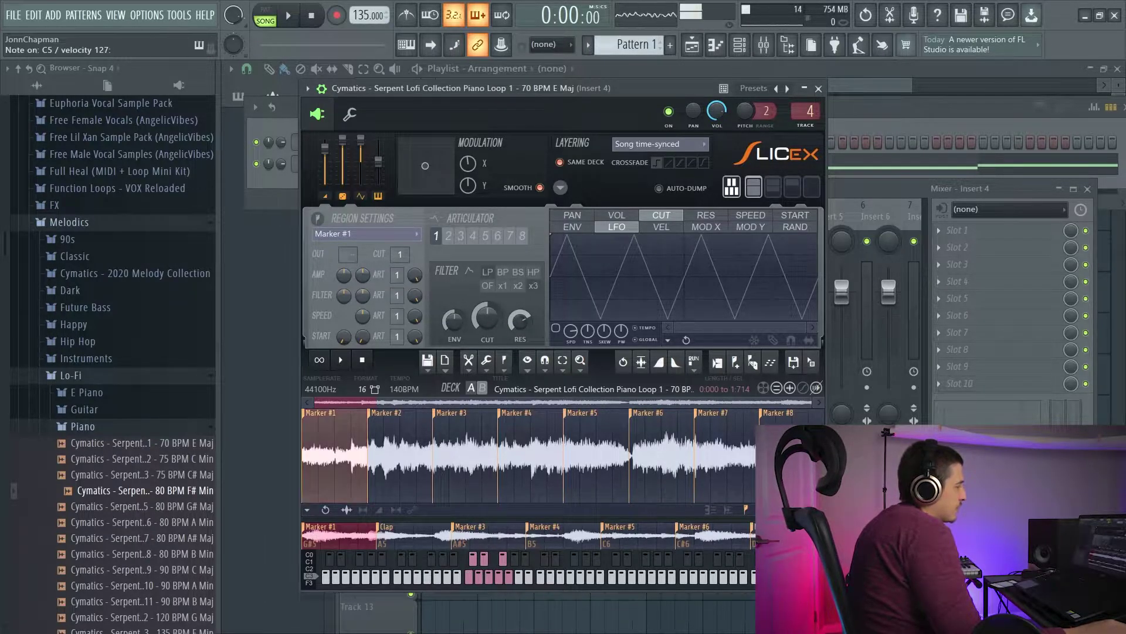
drag(519, 320, 519, 340)
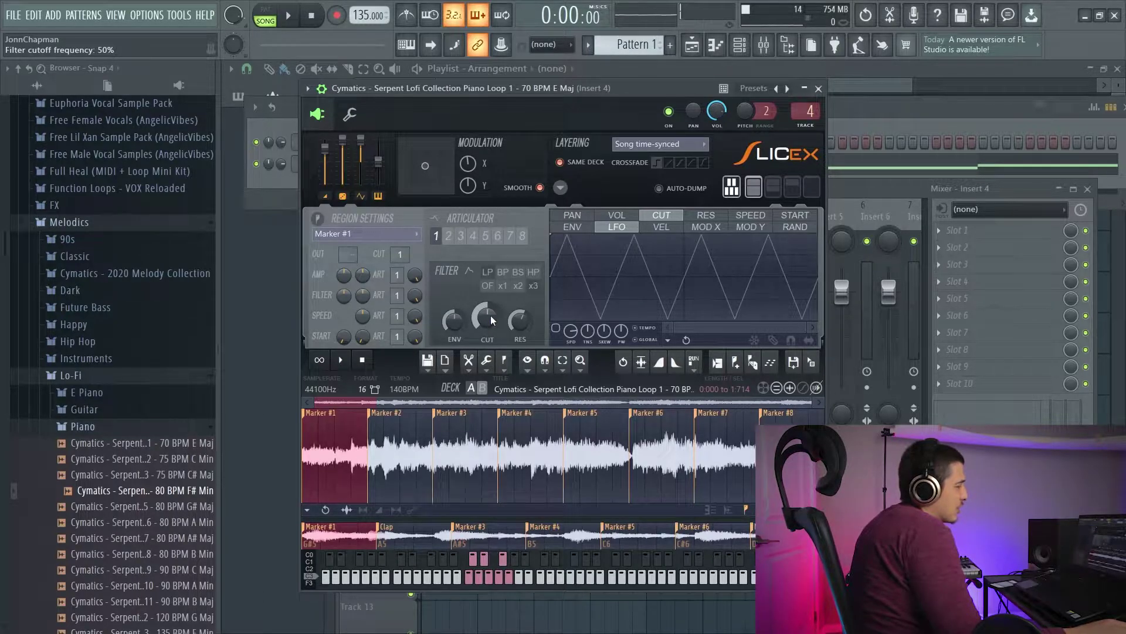
mouse_move(488, 315)
mouse_down()
mouse_move(488, 329)
mouse_move(489, 299)
mouse_move(488, 328)
mouse_move(518, 317)
mouse_move(497, 327)
mouse_up()
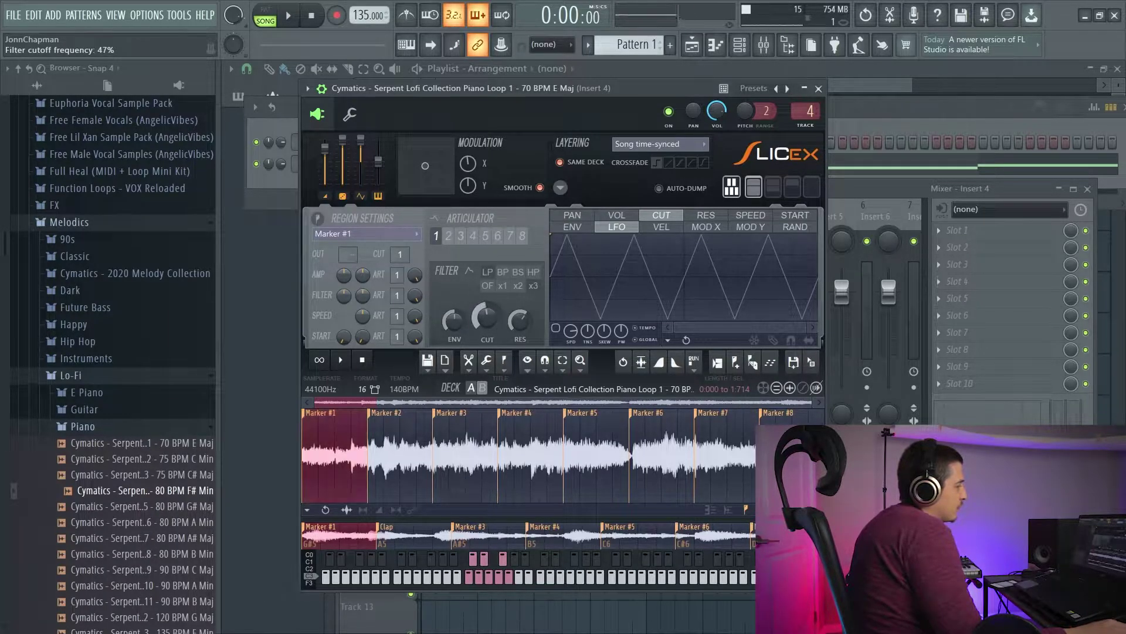
Step: Enable articulator 1's volume envelope, straighten its decay curve and try the attack time
click(572, 226)
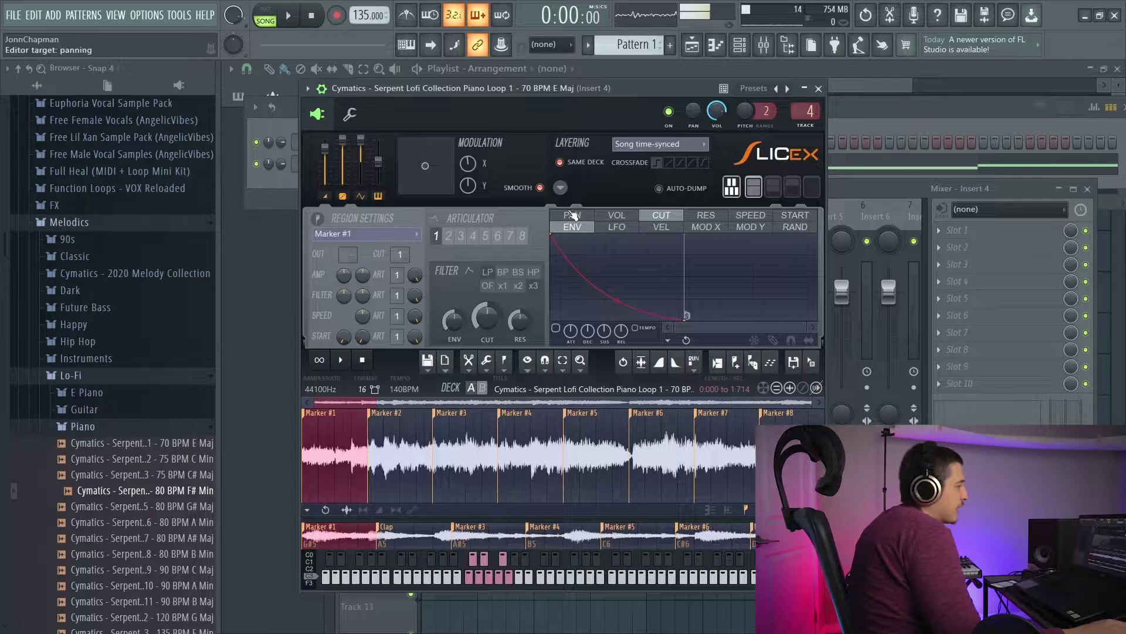
click(599, 216)
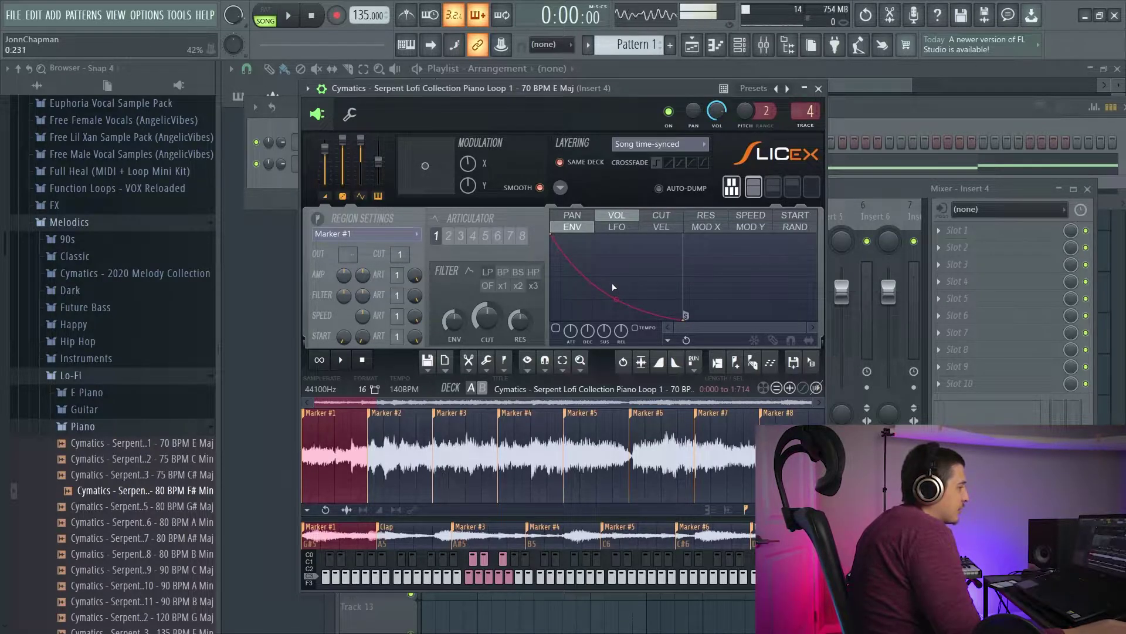
click(557, 330)
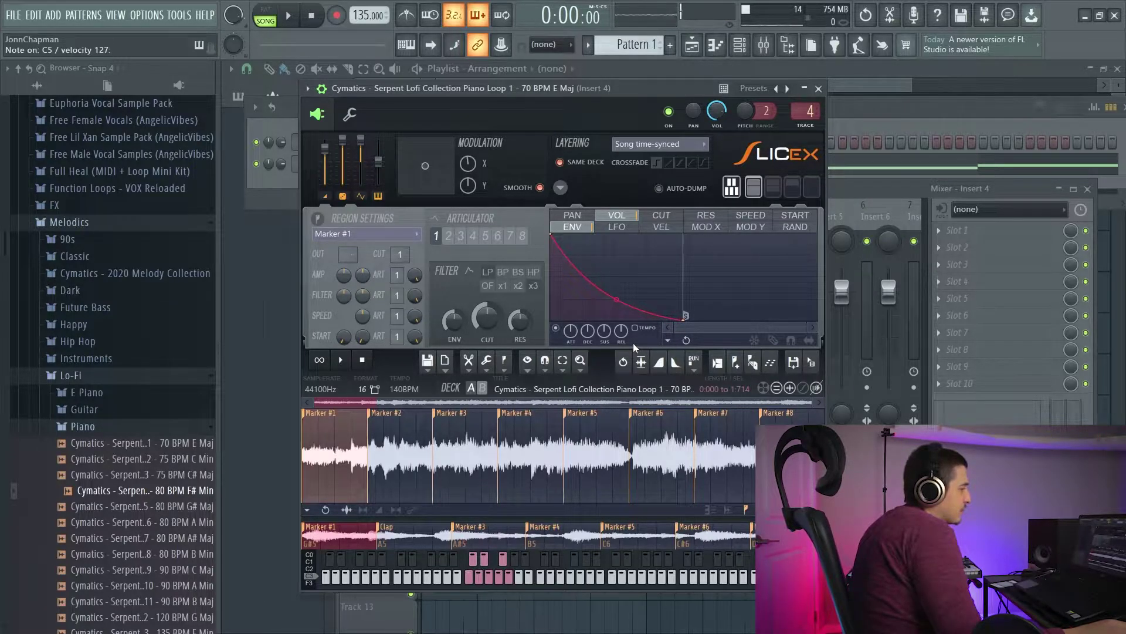
drag(616, 299, 616, 274)
mouse_move(575, 336)
mouse_down()
mouse_move(575, 319)
mouse_move(575, 352)
mouse_up()
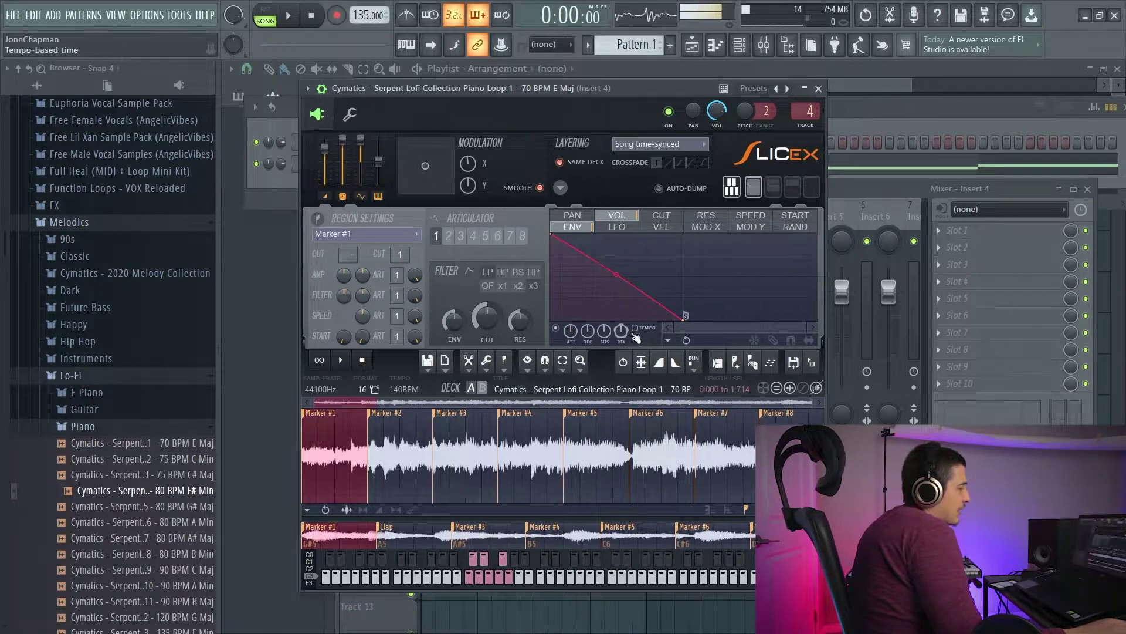
Step: Reset the attack time scale and load the Vol - ADSR preset into articulator 1's volume envelope
right_click(568, 332)
click(569, 329)
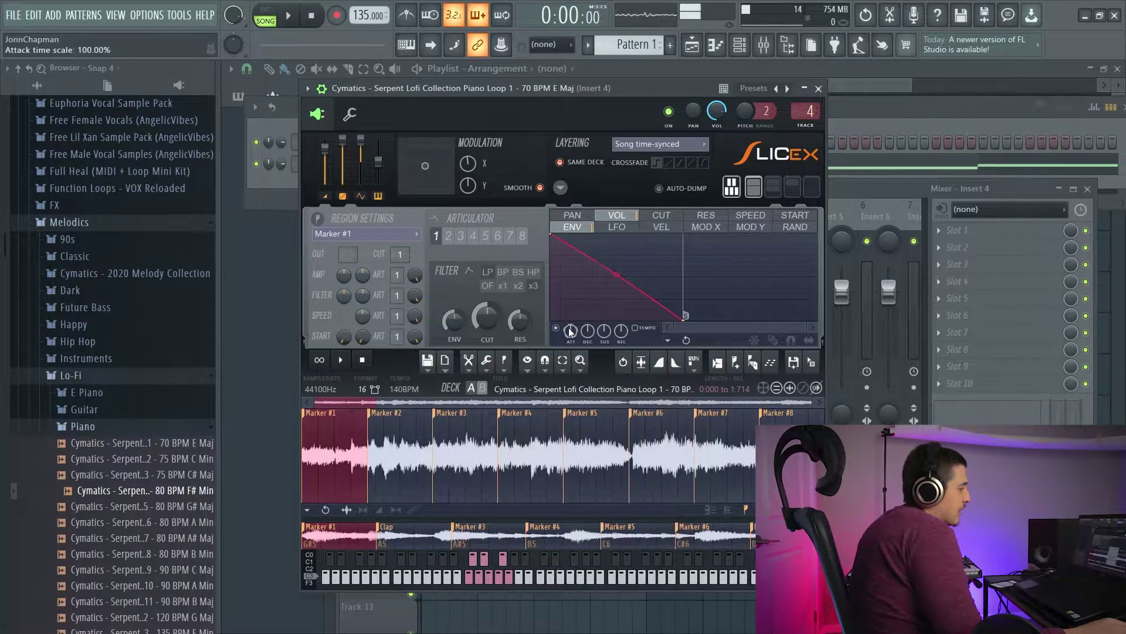
click(668, 340)
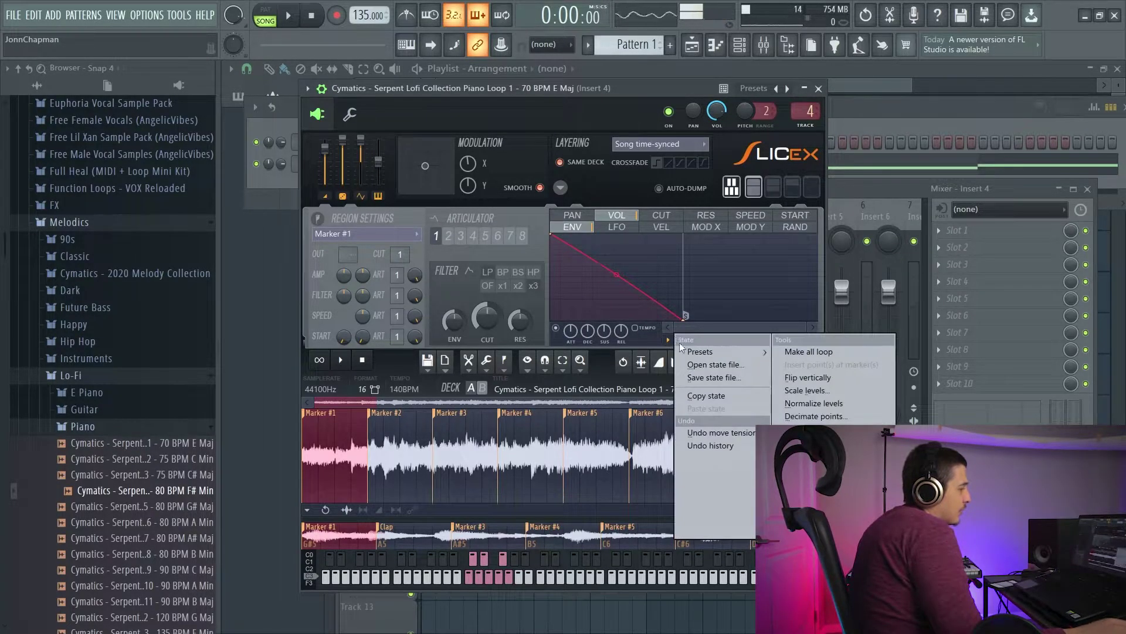
click(669, 339)
click(669, 340)
mouse_move(710, 354)
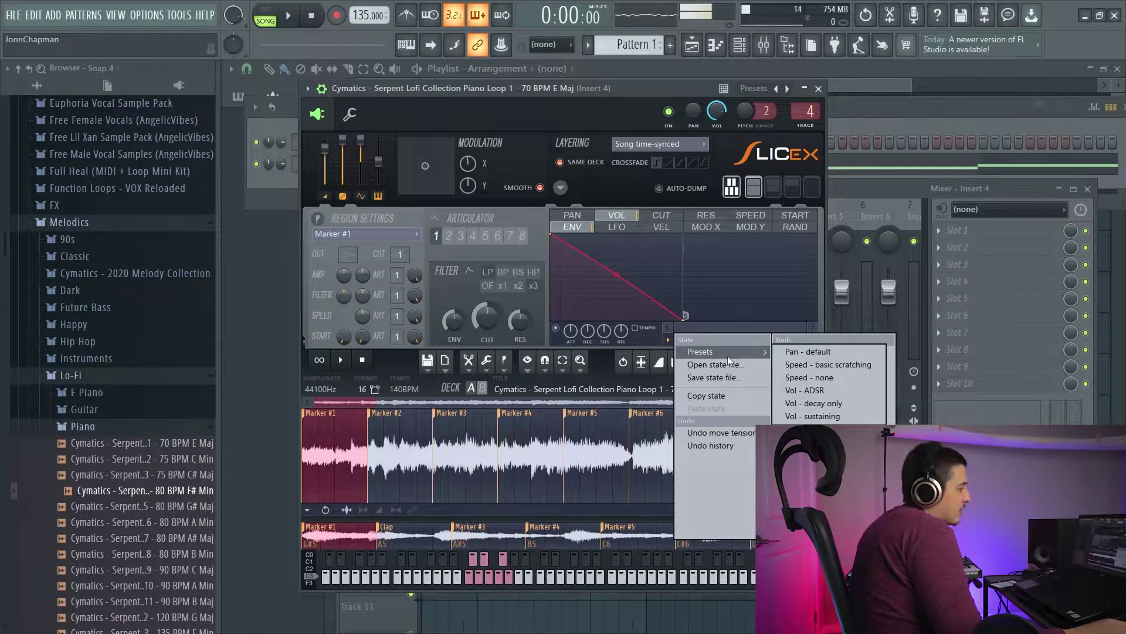
click(832, 390)
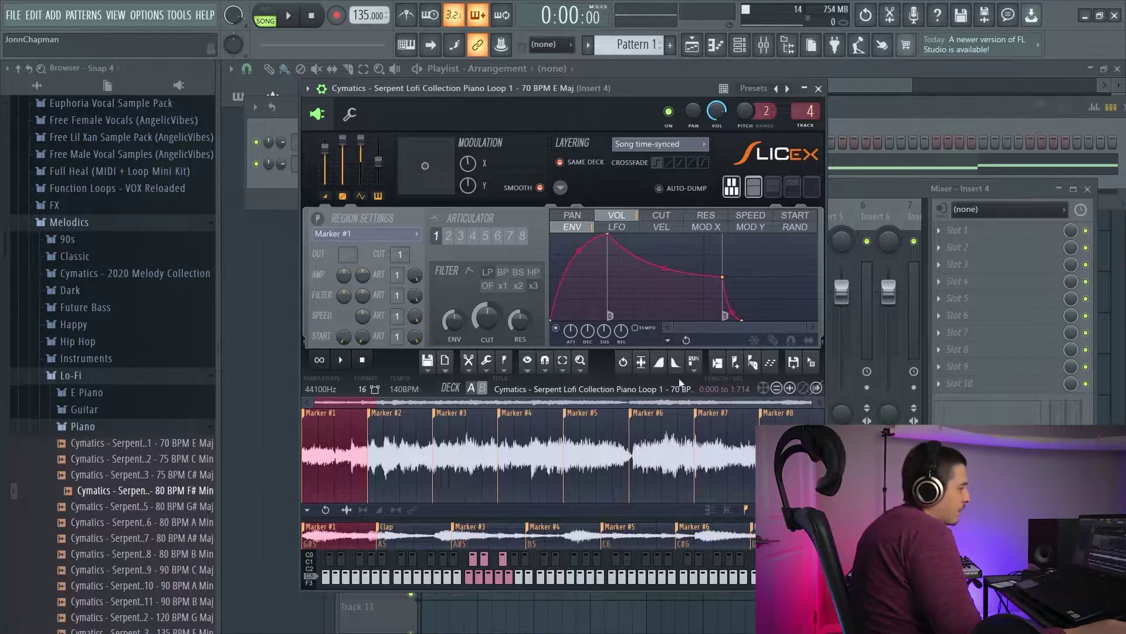
Step: Try different attack times in the volume envelope and place its attack peak closer to the start
drag(578, 333, 579, 348)
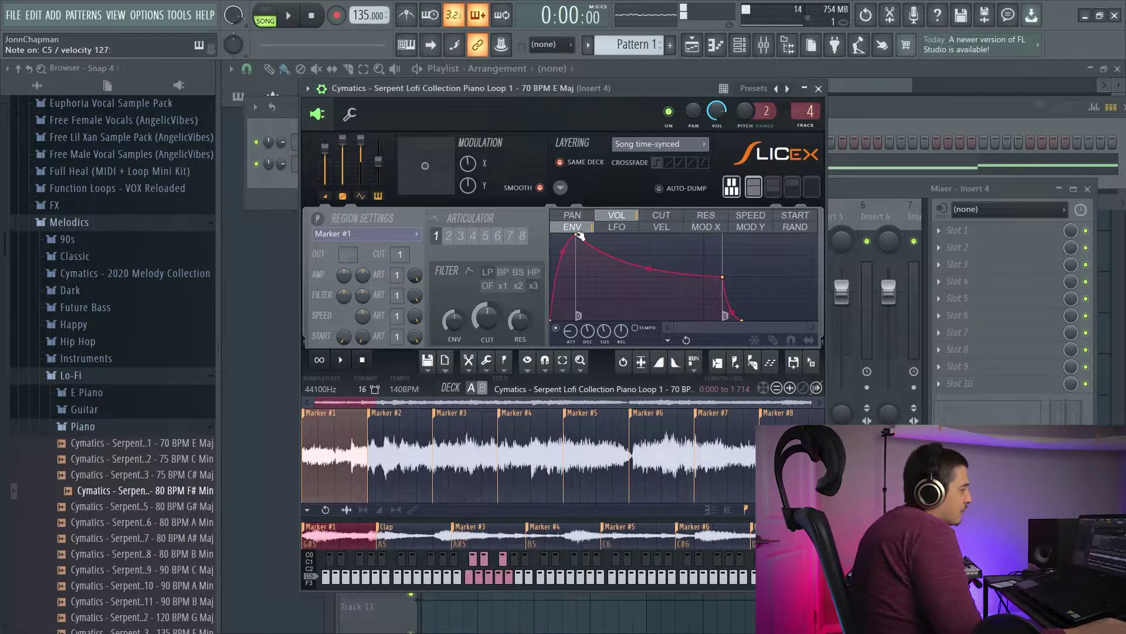
drag(579, 236, 636, 236)
scroll(569, 330, down, 5)
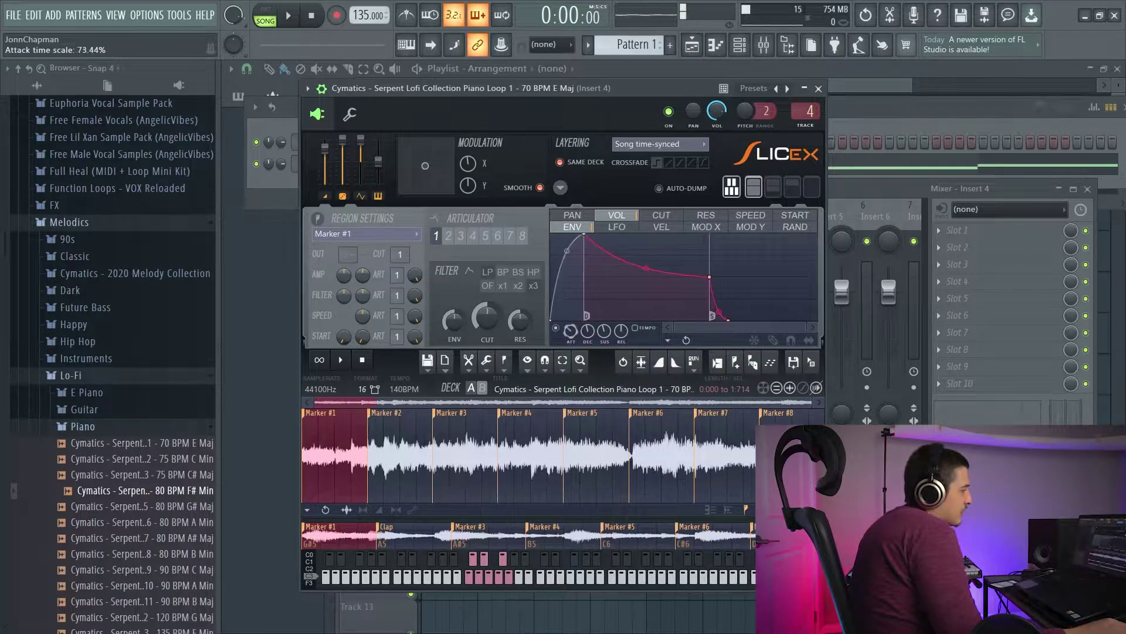
drag(601, 236, 557, 235)
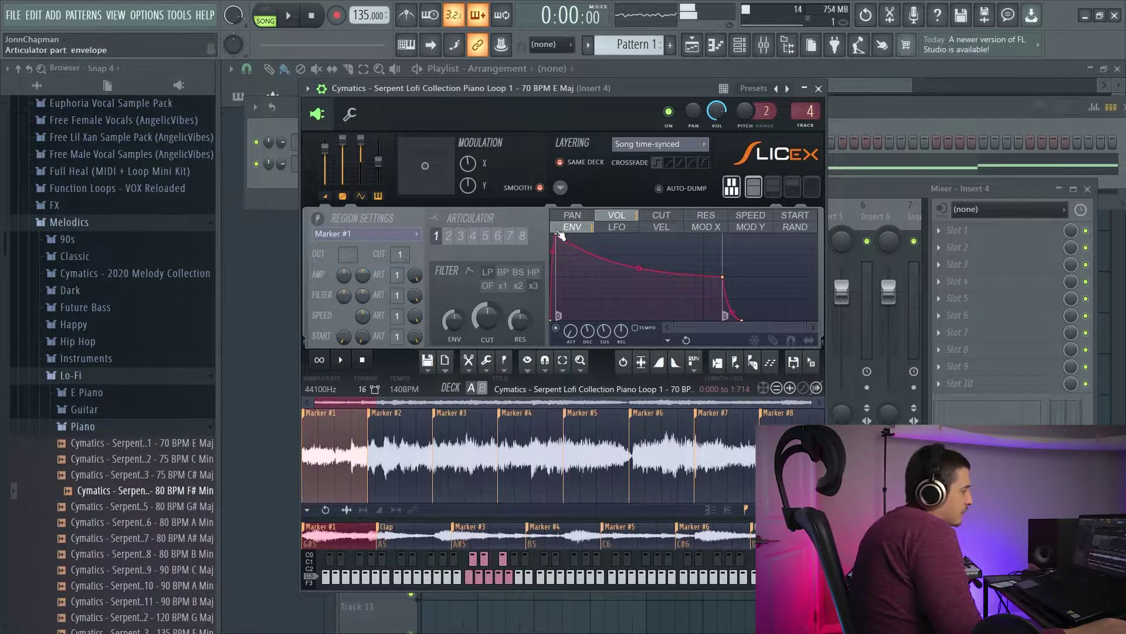
mouse_move(557, 236)
mouse_down()
mouse_move(584, 263)
mouse_move(575, 304)
mouse_move(571, 235)
mouse_up()
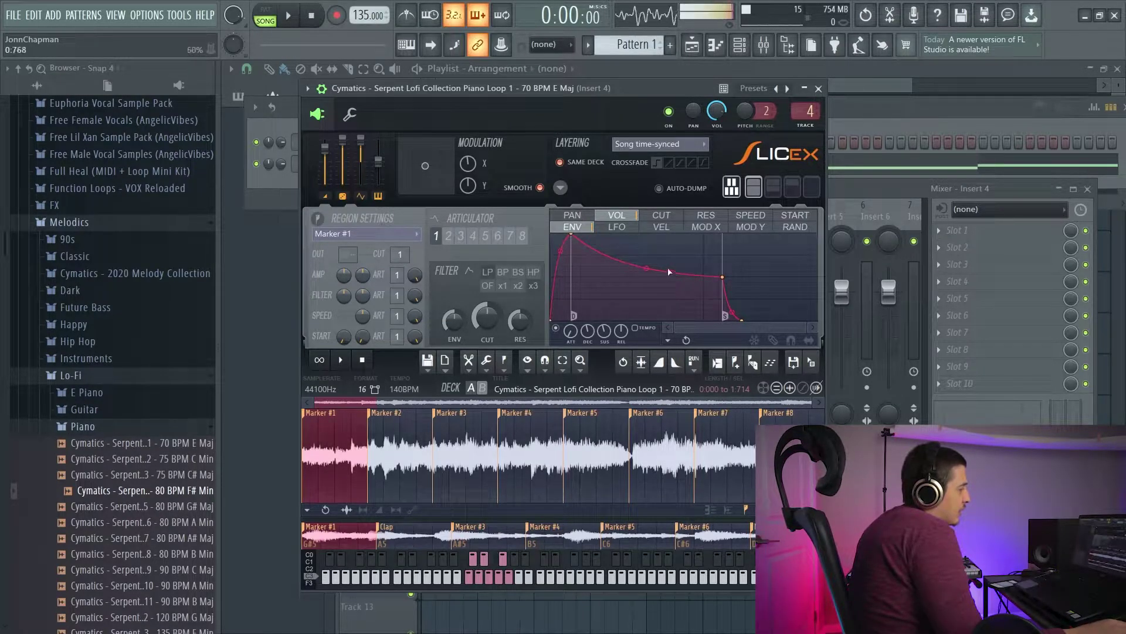
Step: Try the decay time scale, move the sustain point closer to the attack peak and deepen the decay curve
drag(588, 330, 591, 358)
drag(590, 358, 590, 332)
drag(723, 276, 650, 280)
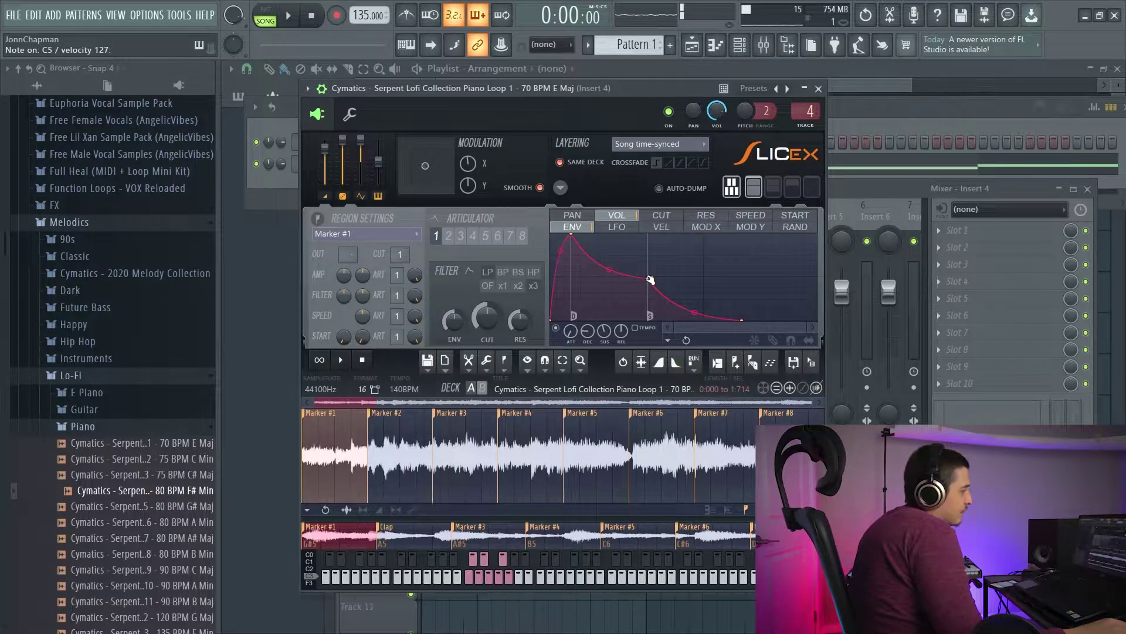
mouse_move(609, 269)
mouse_down()
mouse_move(610, 234)
mouse_move(611, 275)
mouse_up()
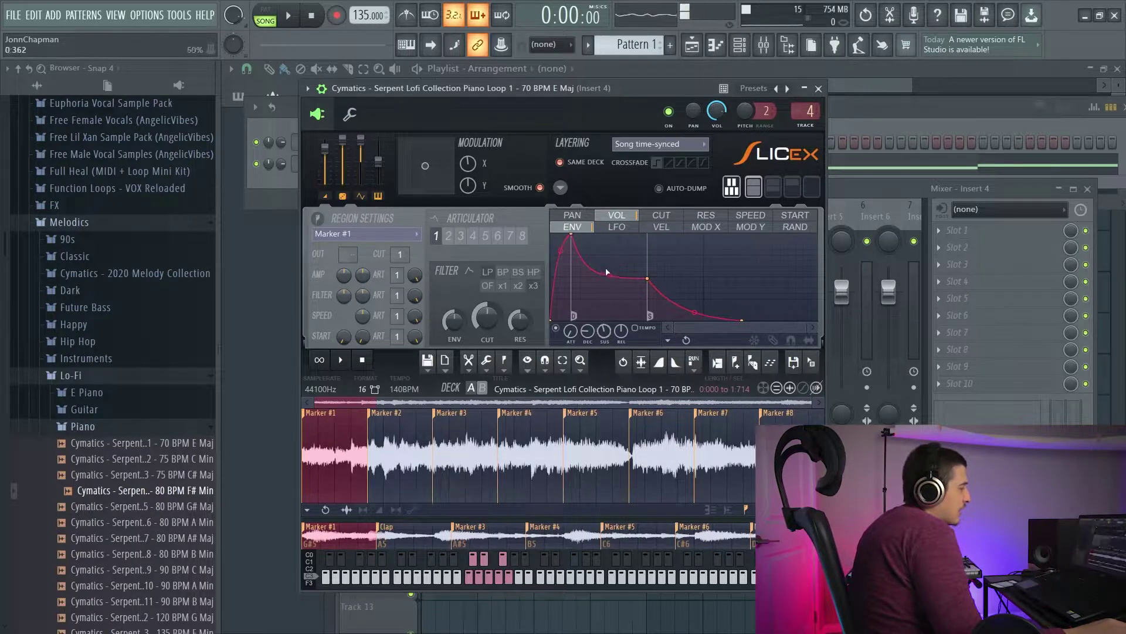
drag(650, 279, 633, 279)
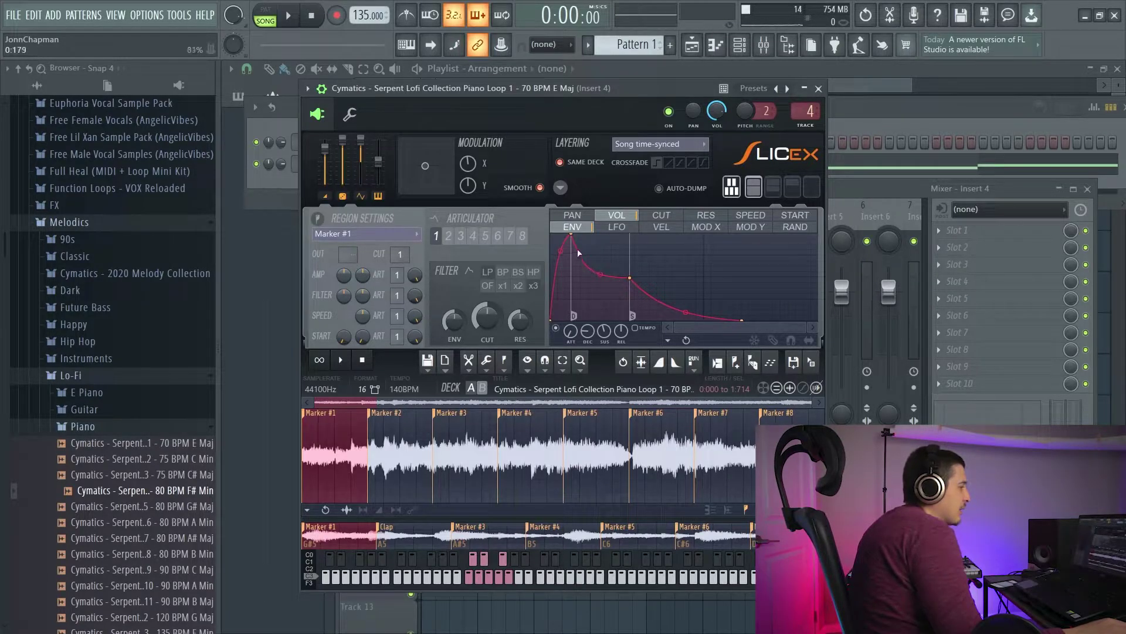
Step: Try a low sustain level with a very short release, raise the sustain point to about 91% and lengthen the release
drag(629, 277, 588, 298)
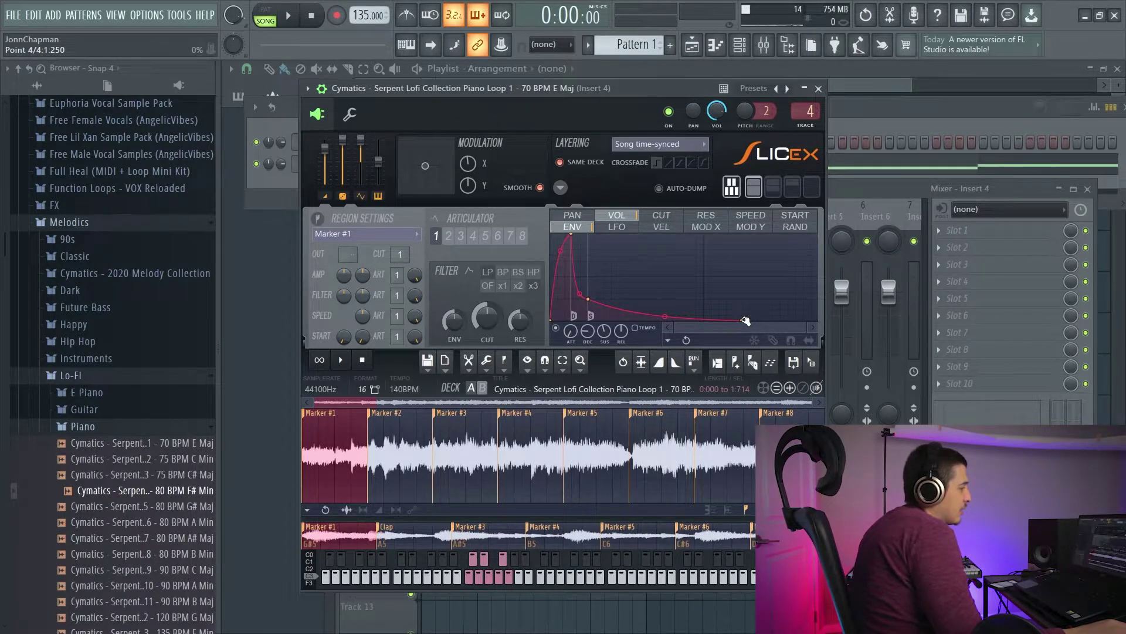
drag(745, 320, 592, 326)
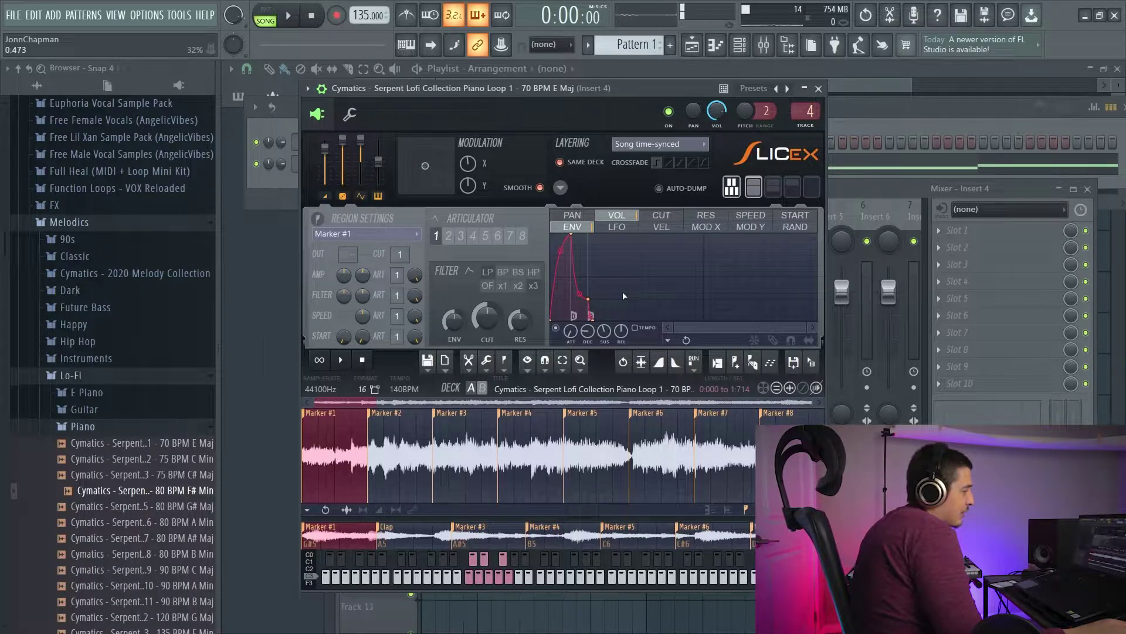
drag(588, 299, 588, 242)
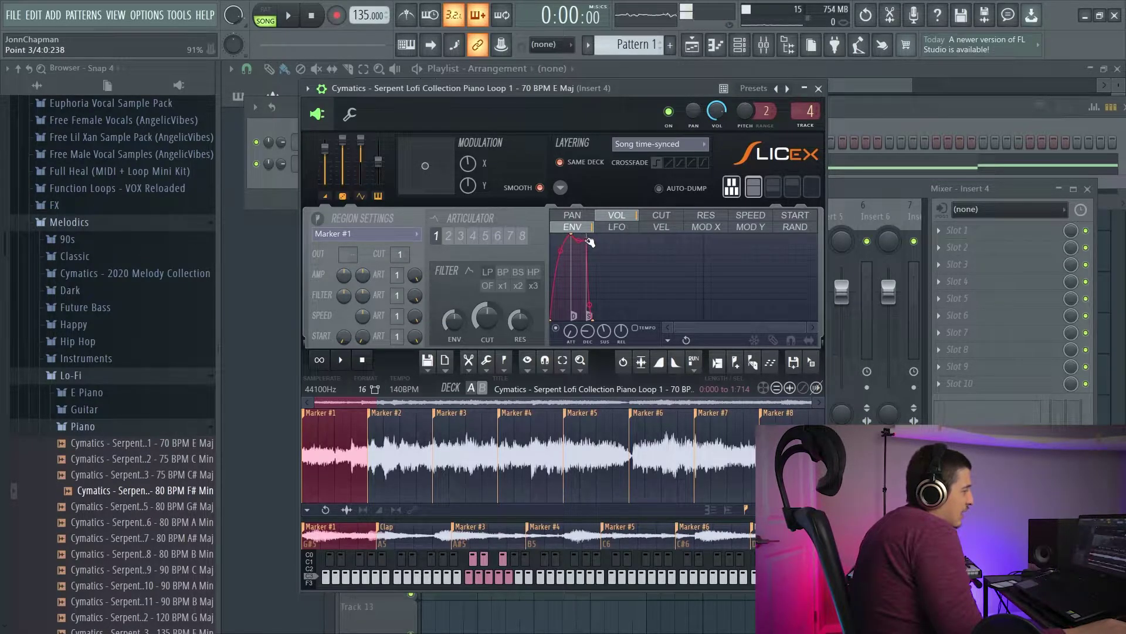
drag(590, 306, 713, 320)
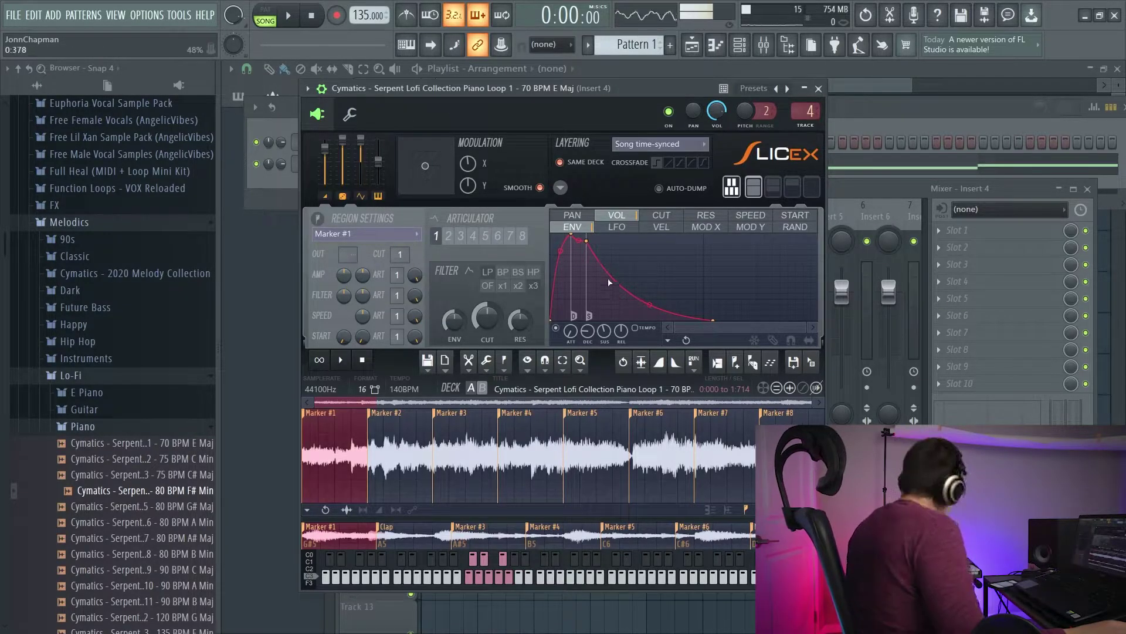
Step: Switch the volume envelope to tempo-based time and move the sustain point to 001:02:001 at 87% and the end point to 001:02:095
click(638, 329)
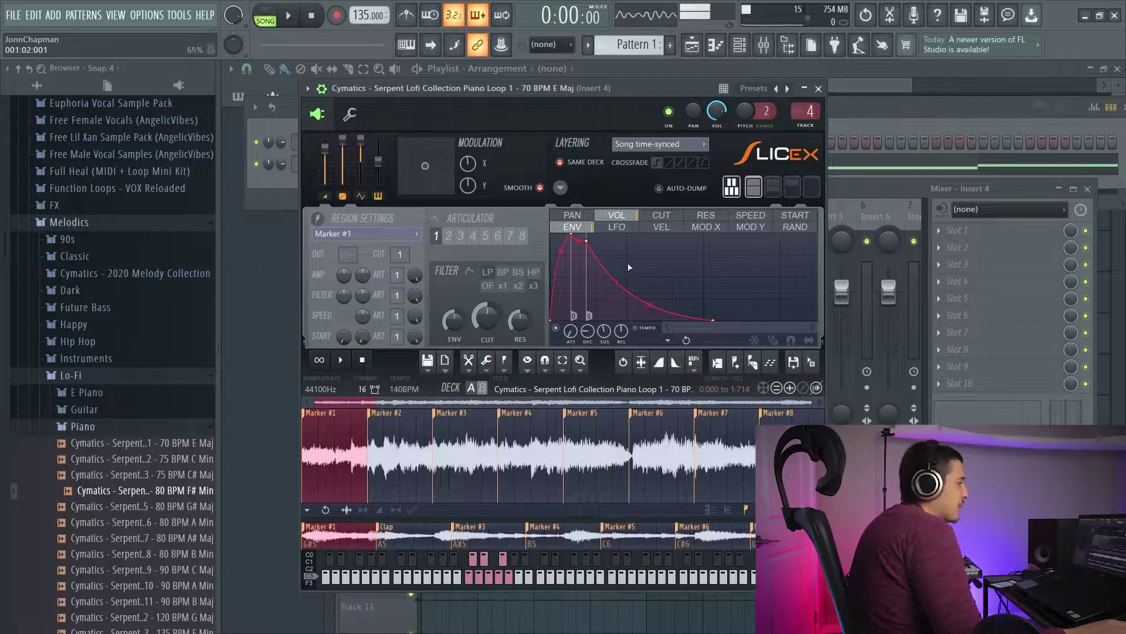
drag(591, 248, 627, 245)
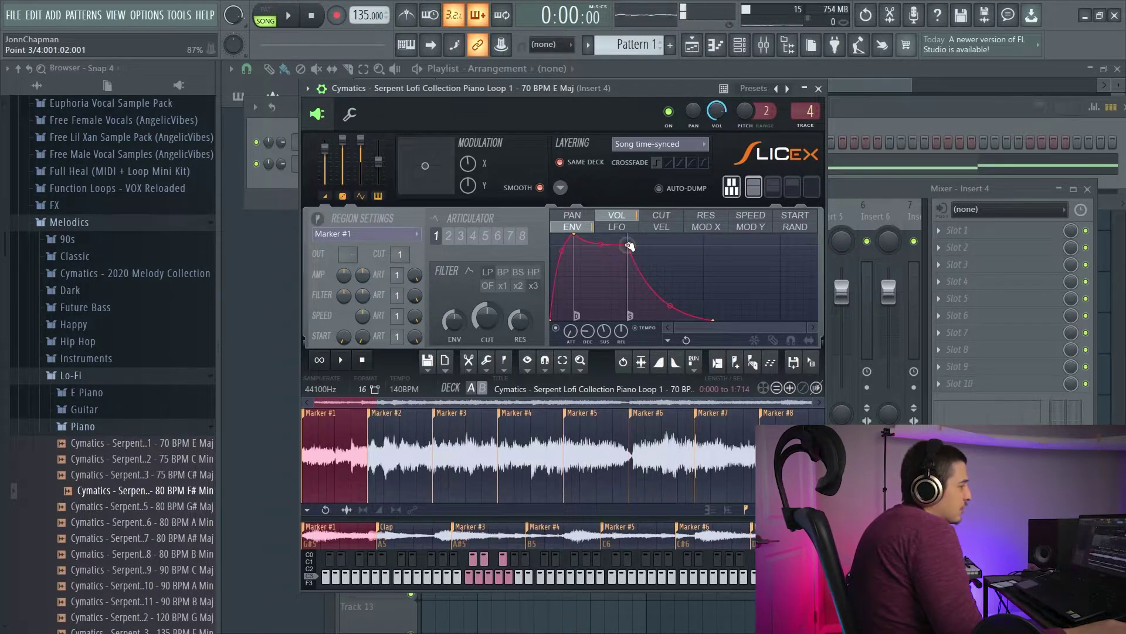
drag(715, 319, 706, 324)
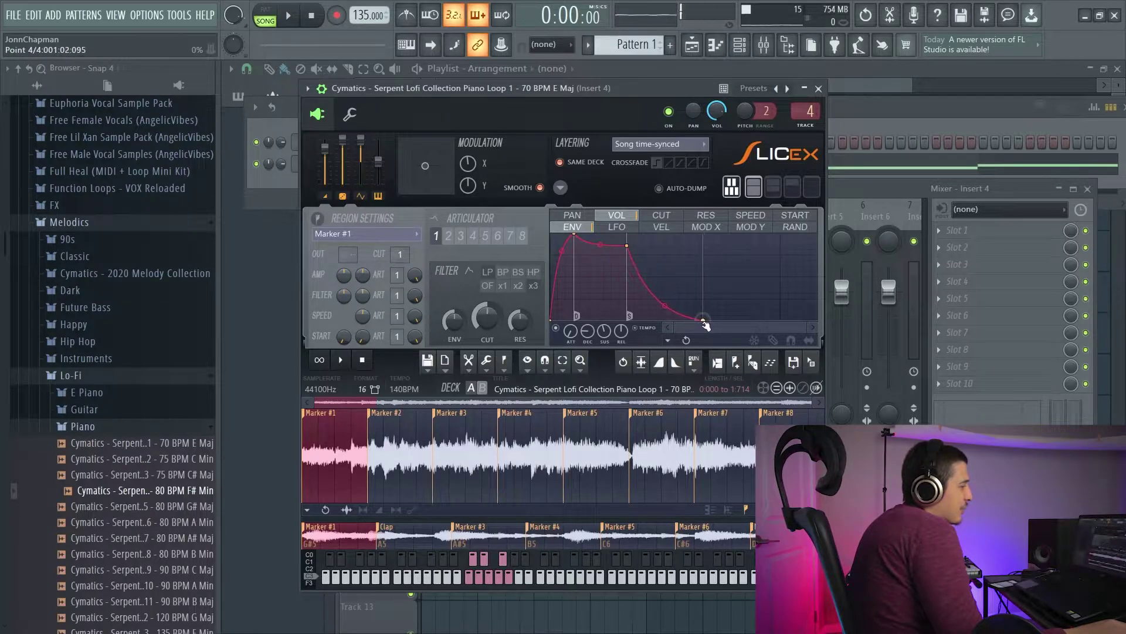
Step: Look at the envelope presets and the file dialog for opening an envelope state, and cancel it
click(668, 340)
mouse_move(704, 351)
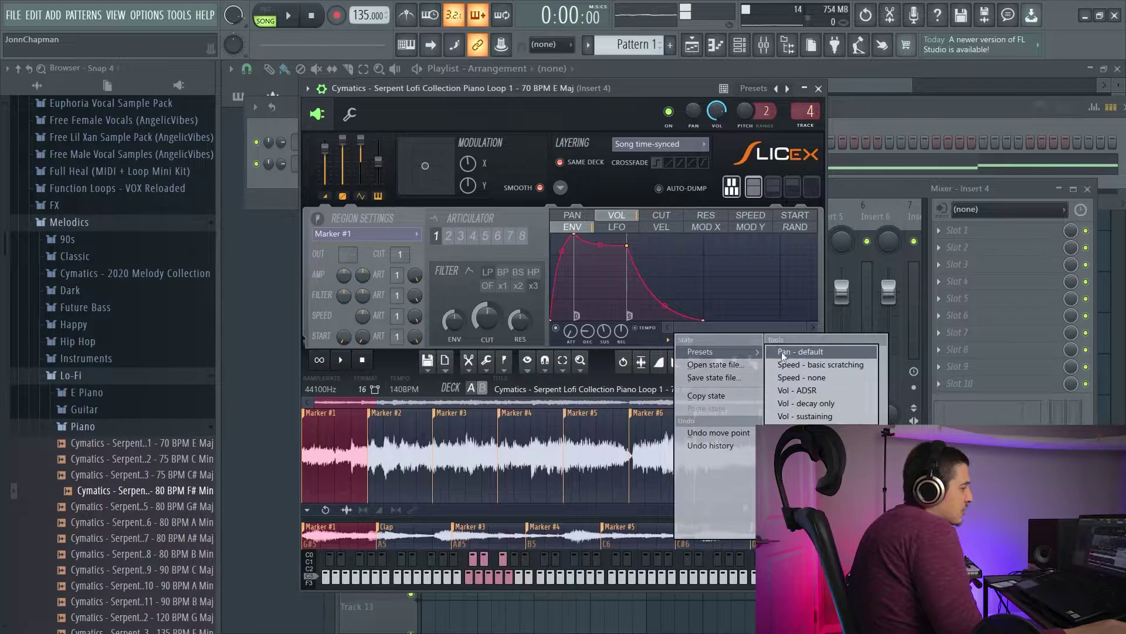
click(733, 368)
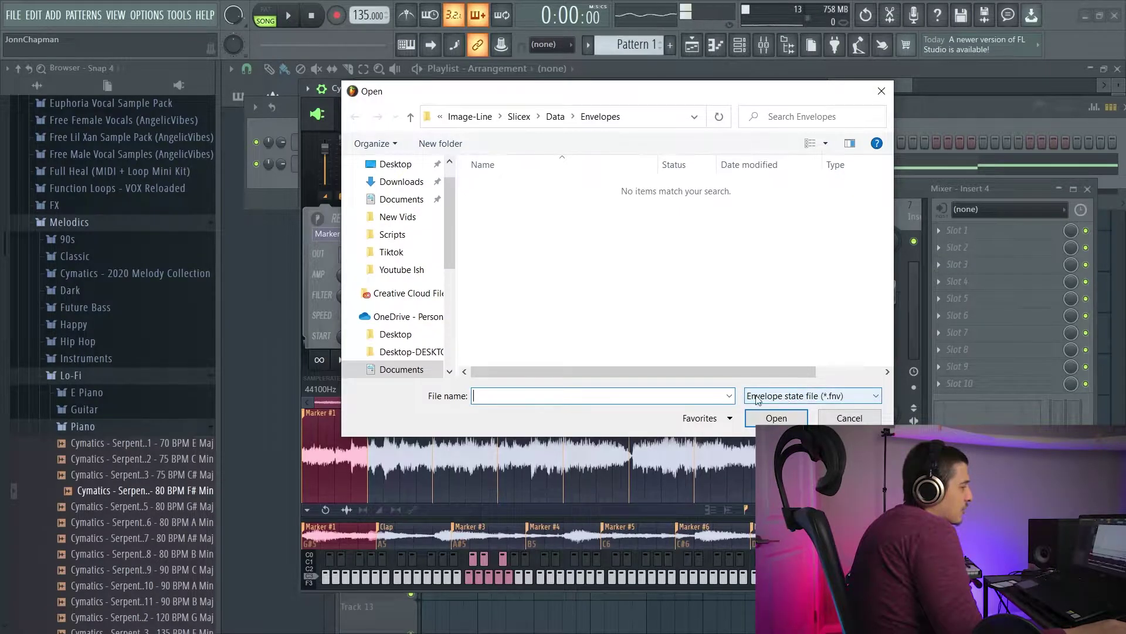
click(850, 418)
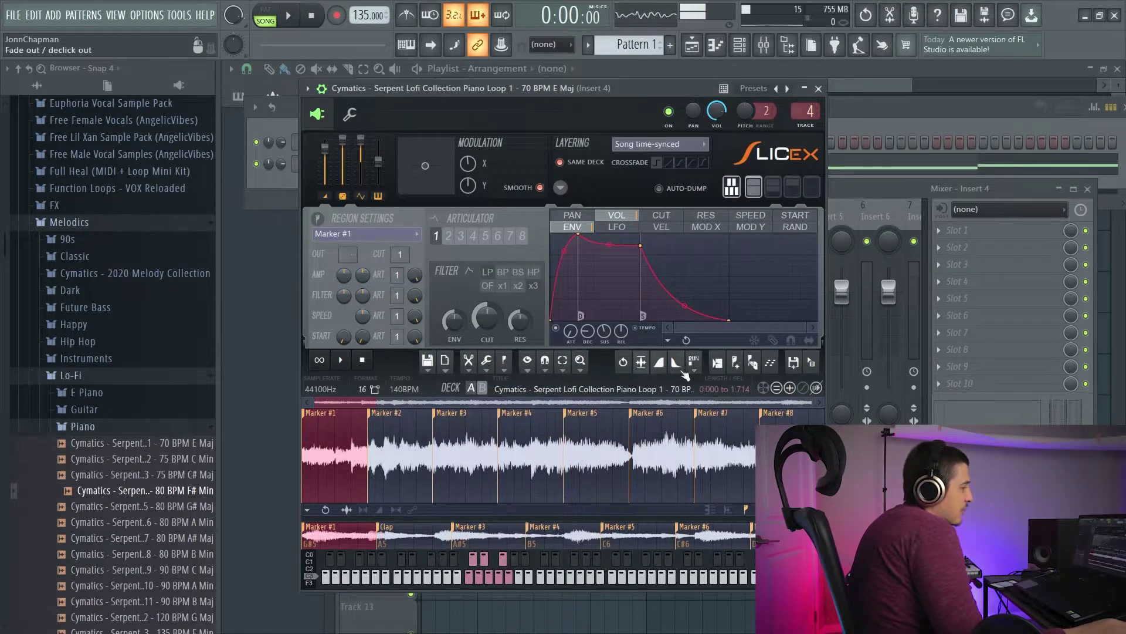
Step: Copy the volume envelope state of articulator 1 and paste it into articulator 2's volume envelope
click(684, 371)
mouse_move(712, 354)
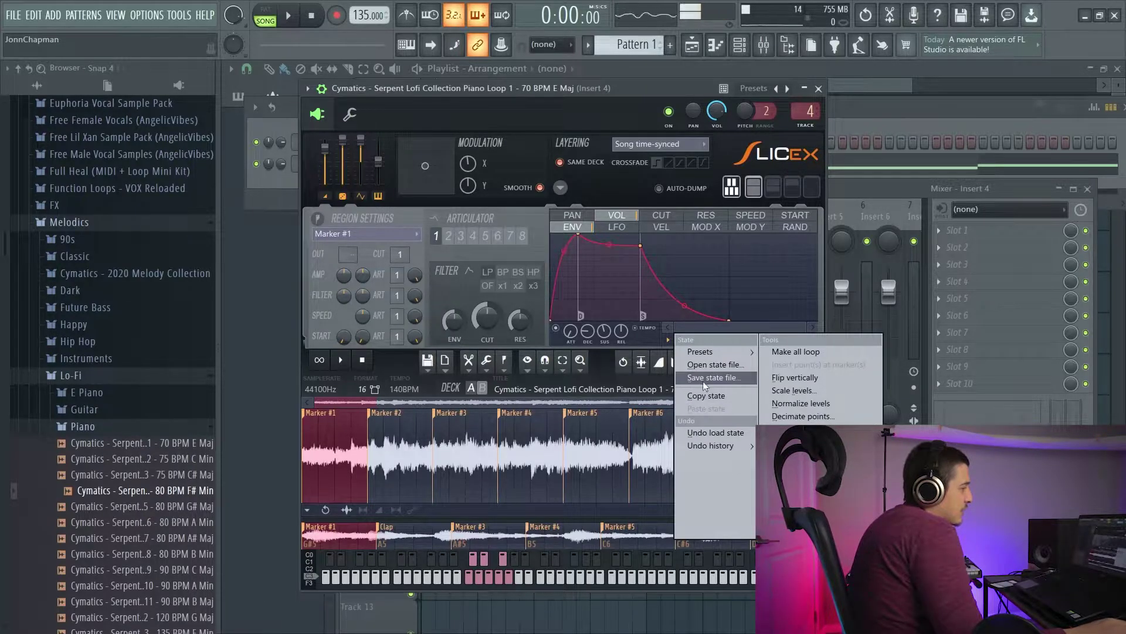
click(716, 396)
click(449, 236)
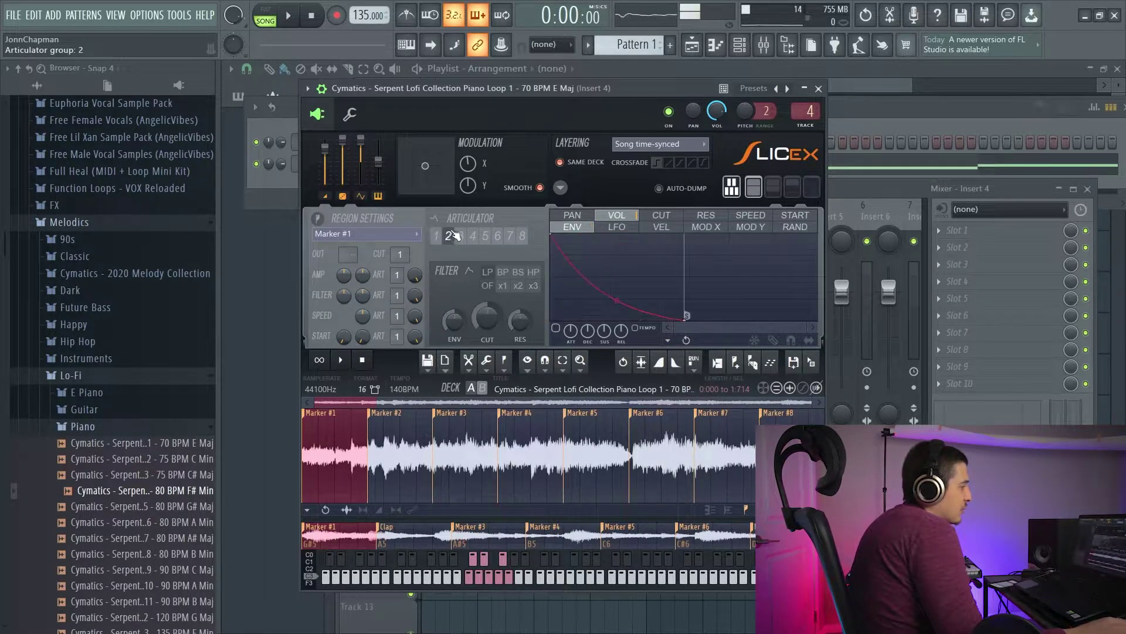
click(668, 340)
click(715, 409)
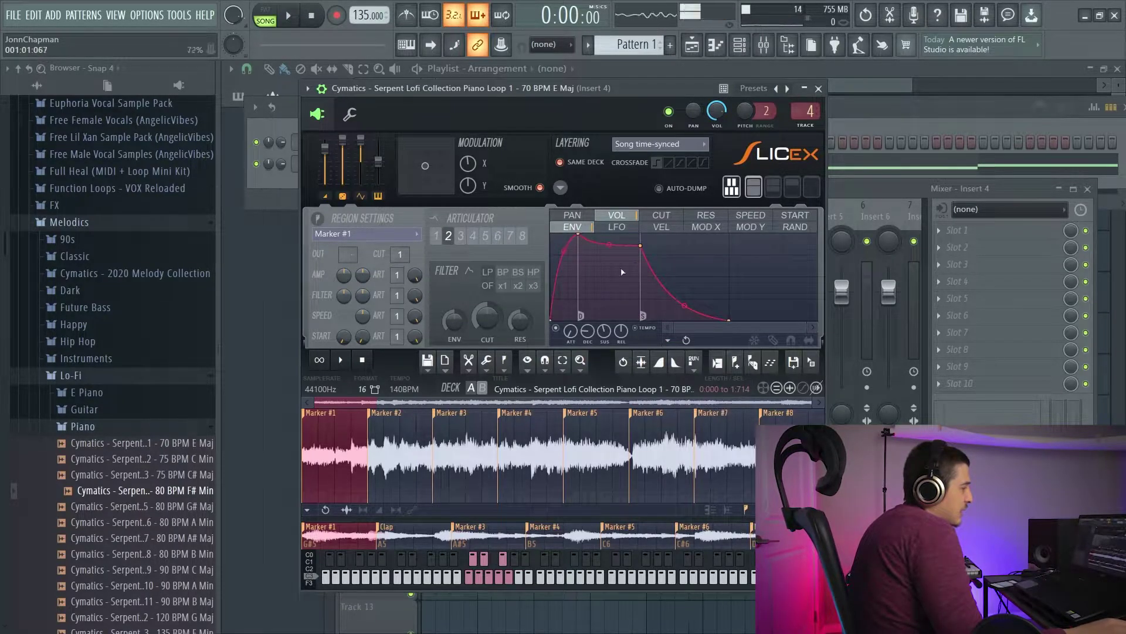
Step: Return to articulator 1, make its whole volume envelope loop and flip the envelope vertically
click(436, 236)
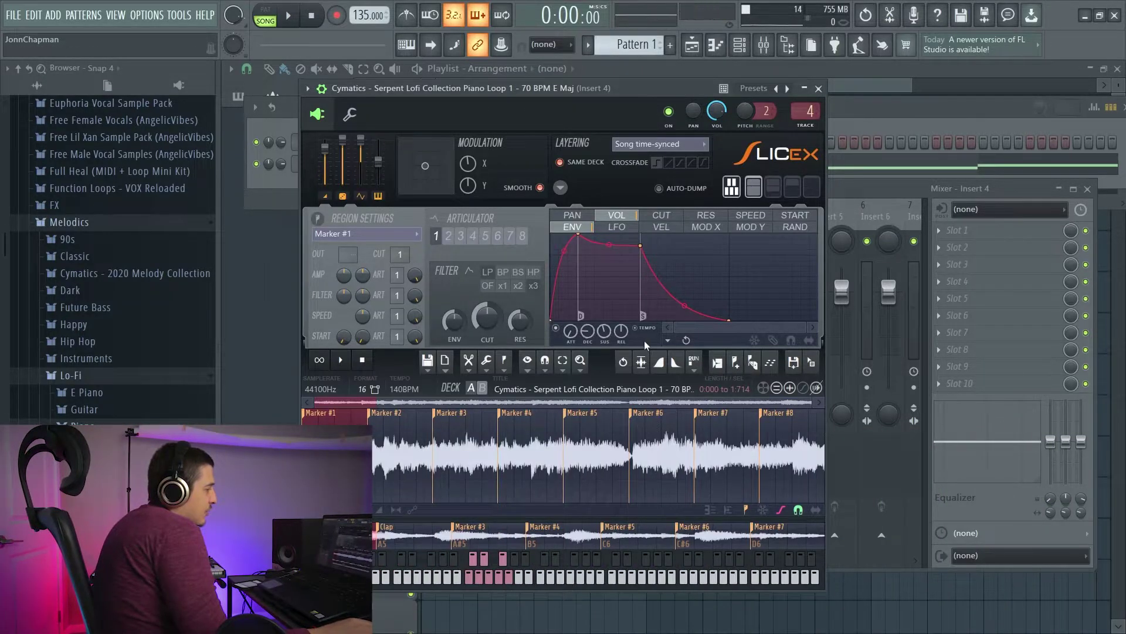
click(669, 341)
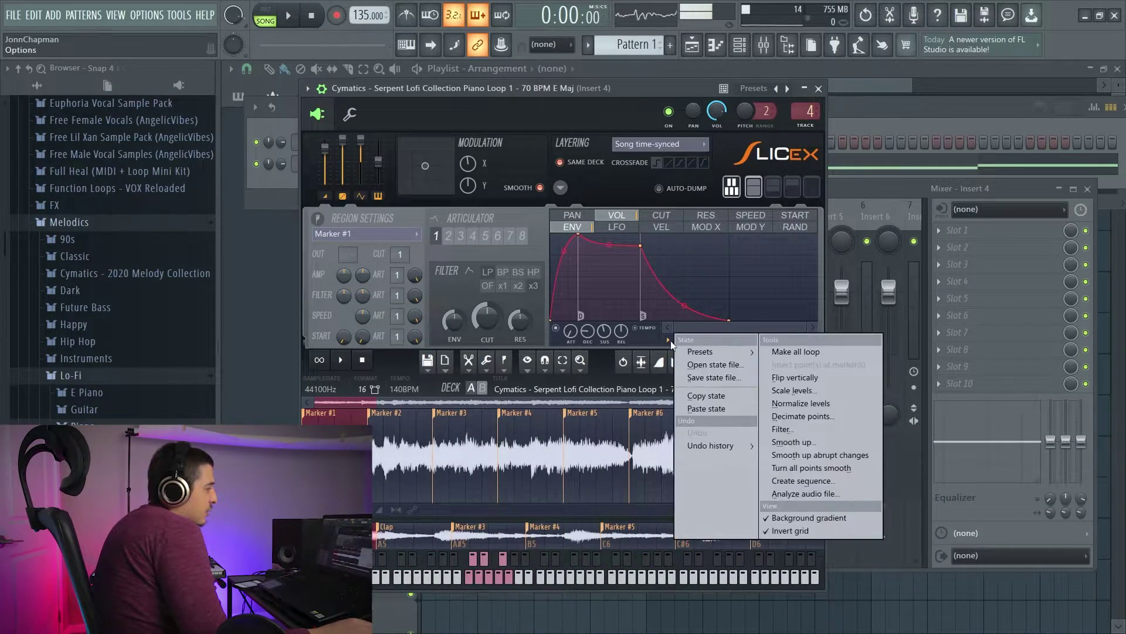
mouse_move(743, 442)
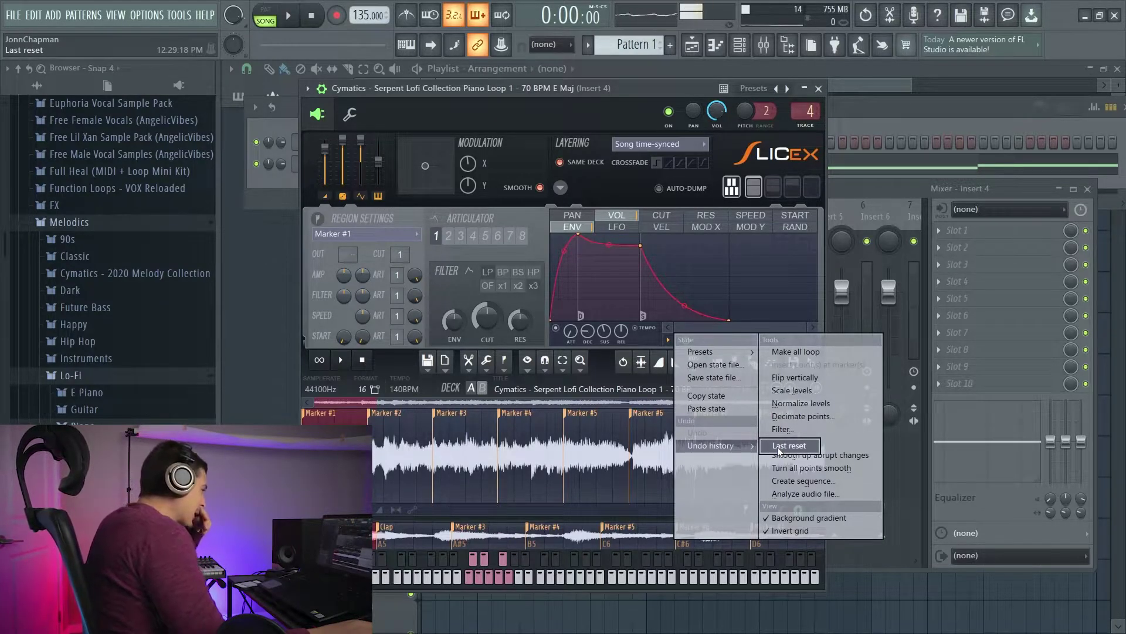
click(799, 350)
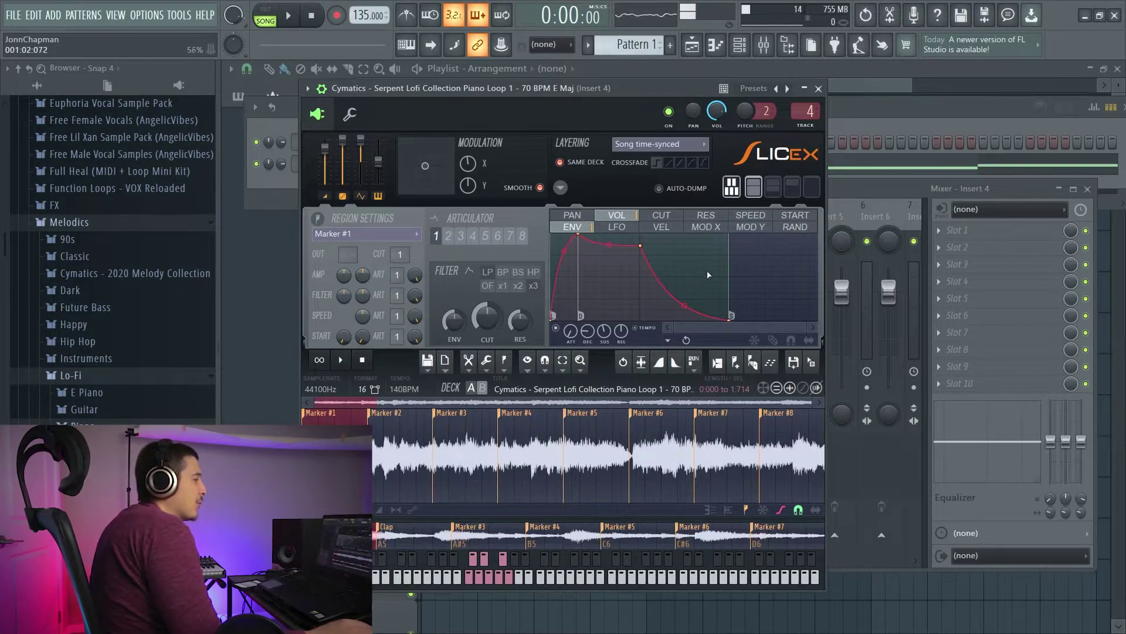
click(668, 340)
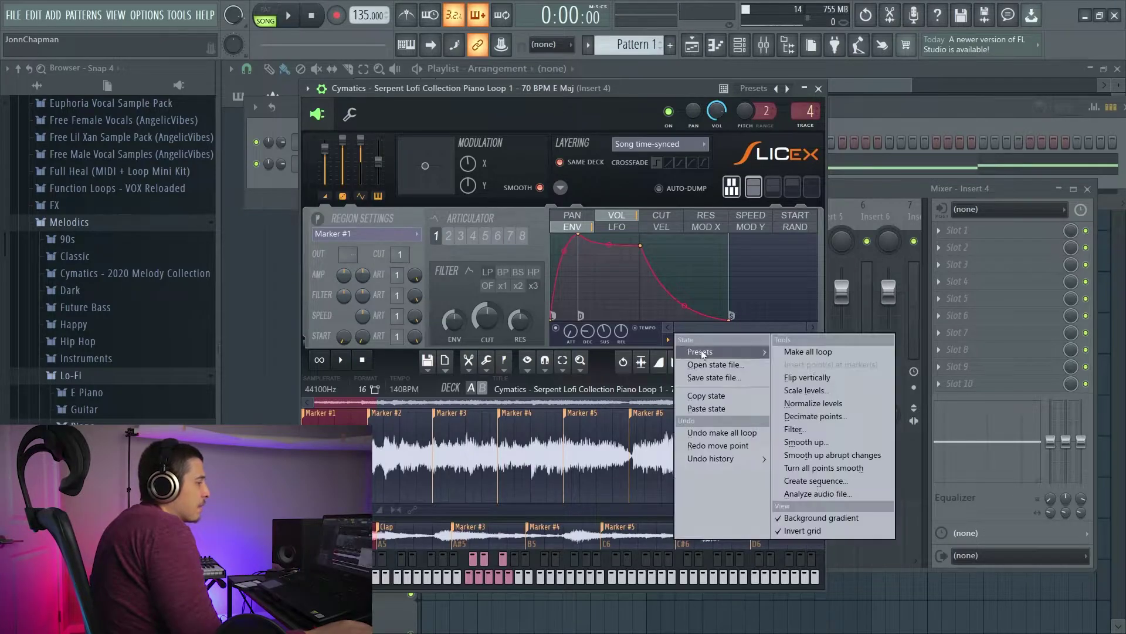
click(836, 376)
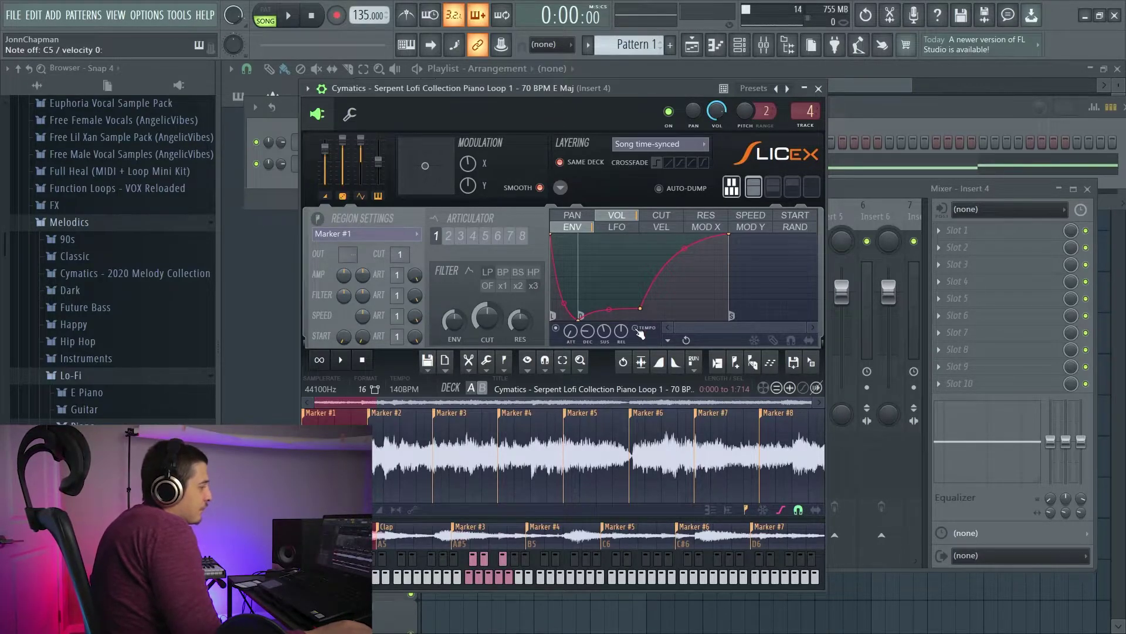
Step: Try the multiply, offset and center controls of level scaling on articulator 1's volume envelope
click(669, 340)
click(816, 391)
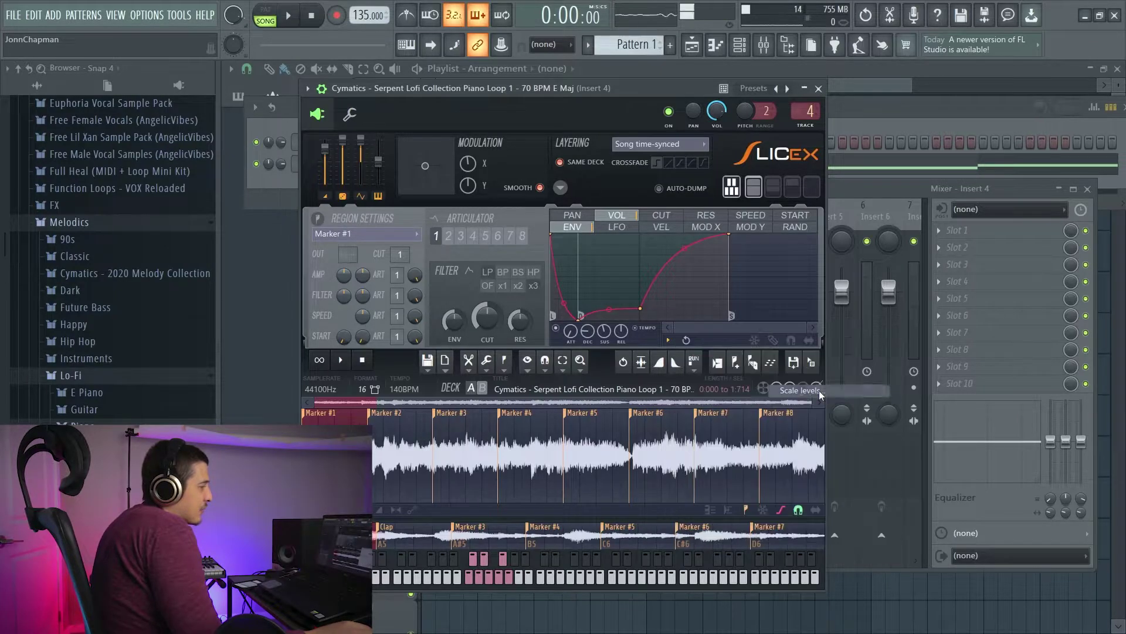
drag(536, 223, 346, 198)
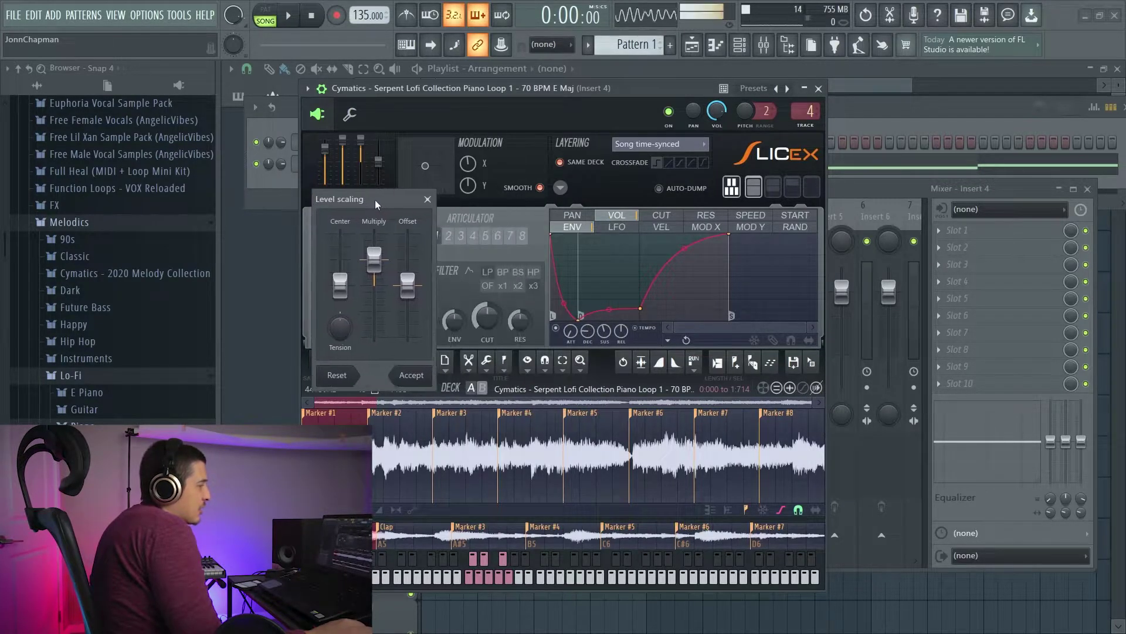
mouse_move(373, 255)
mouse_down()
mouse_move(372, 279)
mouse_move(372, 246)
mouse_move(371, 275)
mouse_move(371, 260)
mouse_up()
mouse_move(404, 287)
mouse_down()
mouse_move(404, 304)
mouse_move(404, 271)
mouse_move(404, 311)
mouse_move(404, 271)
mouse_move(404, 285)
mouse_up()
drag(336, 286, 336, 255)
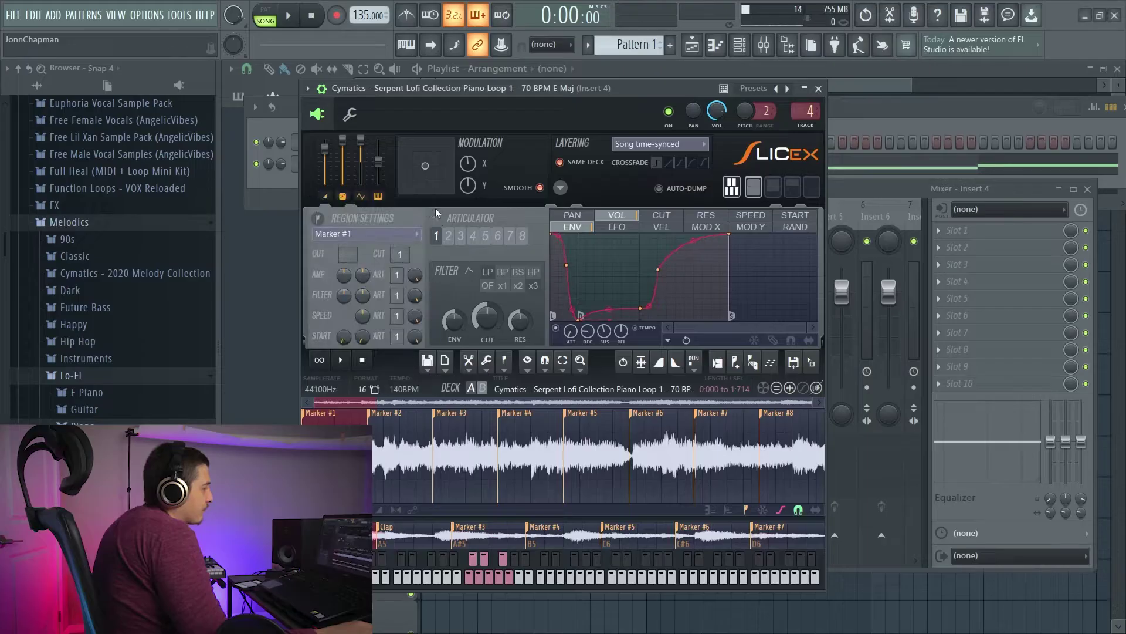
Step: Normalize the levels of articulator 1's volume envelope
click(668, 341)
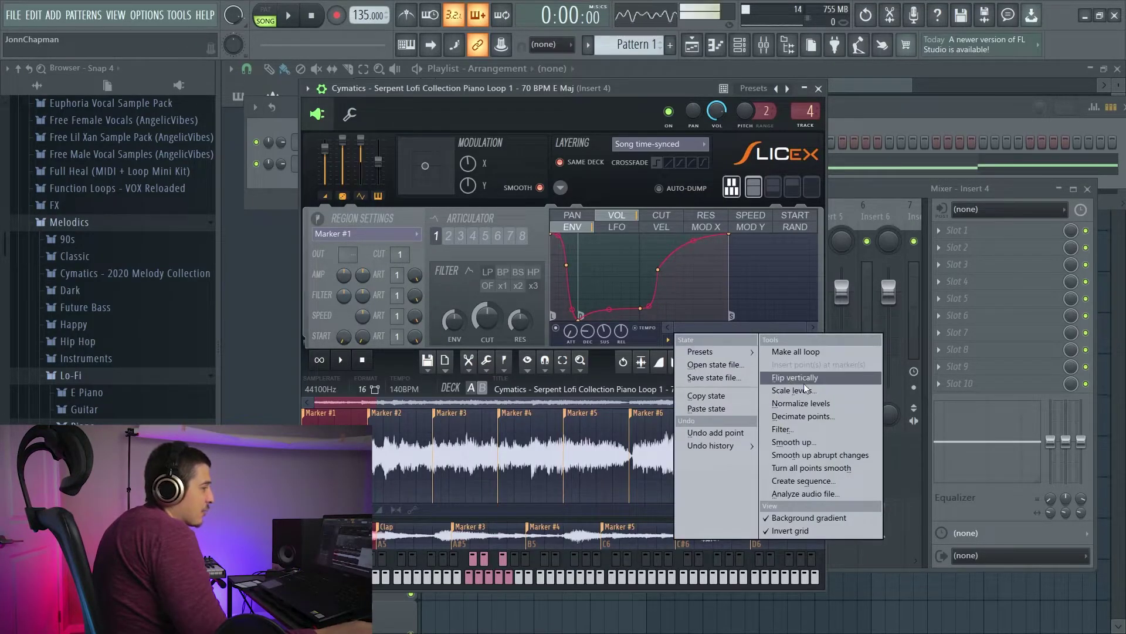
click(828, 406)
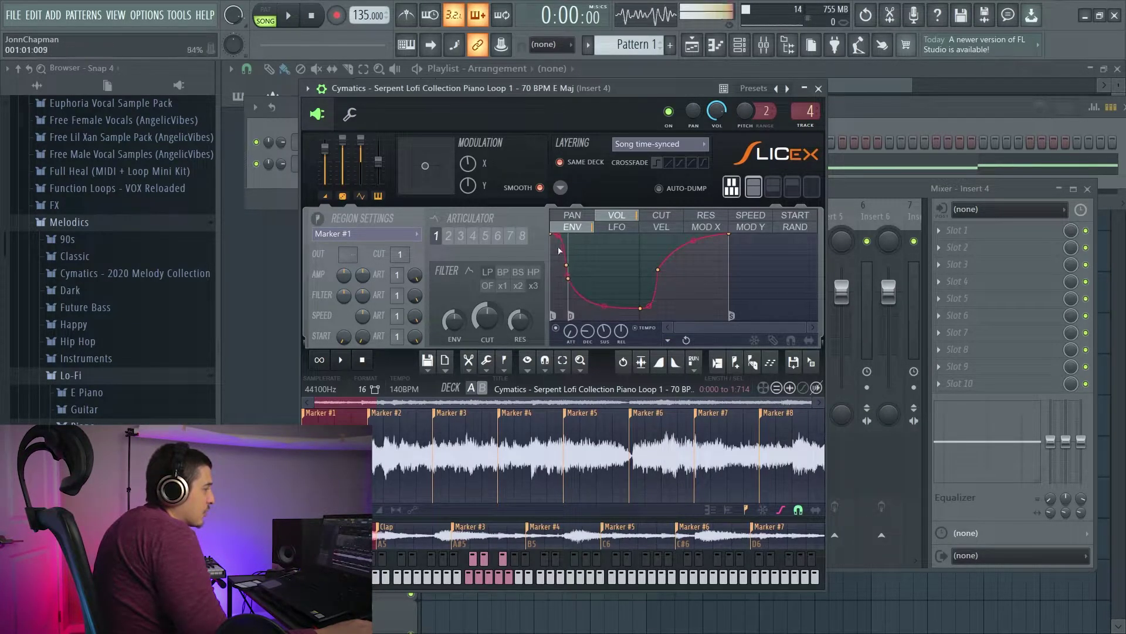
Step: Lower the high points and raise the lowest point of articulator 1's volume envelope, and normalize its levels again
drag(553, 236, 717, 289)
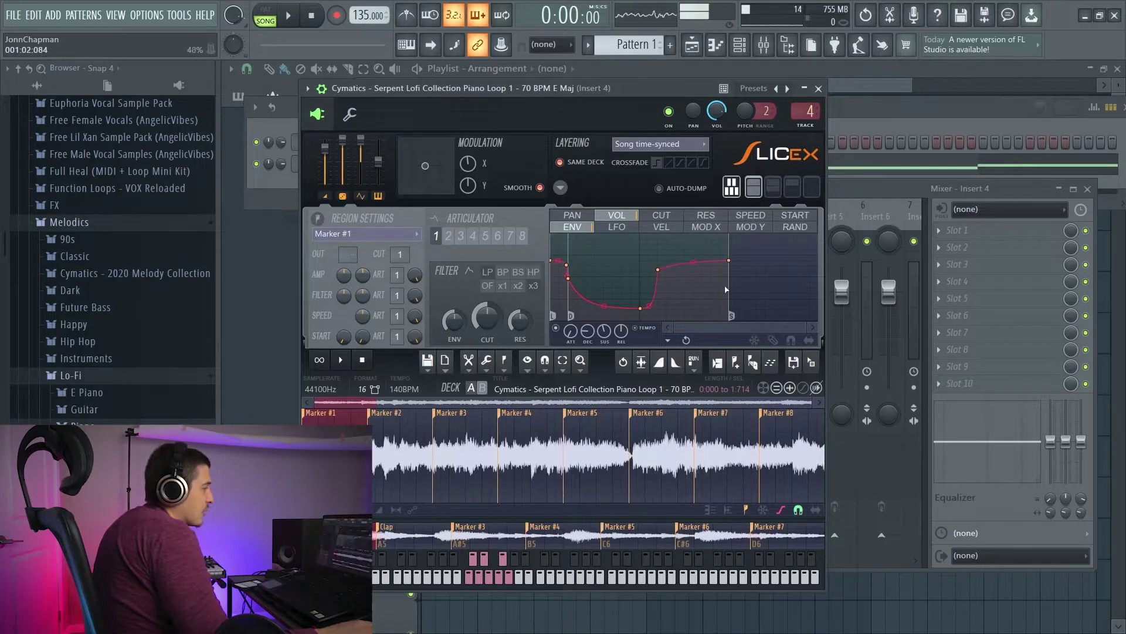
mouse_move(640, 307)
mouse_down()
mouse_move(653, 320)
mouse_move(644, 298)
mouse_up()
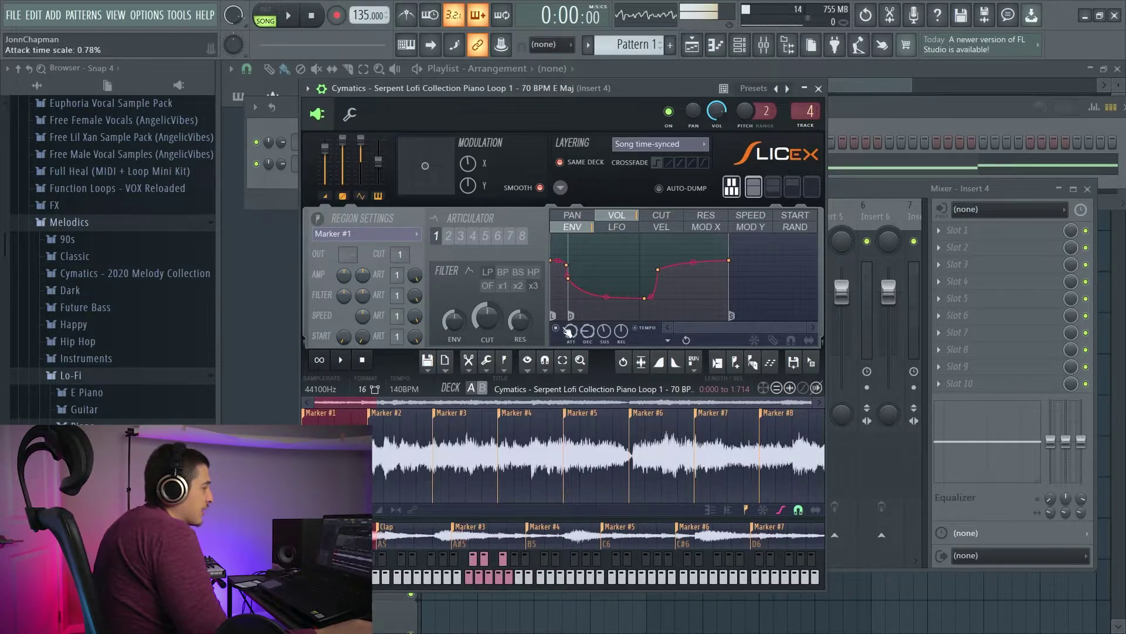
click(667, 340)
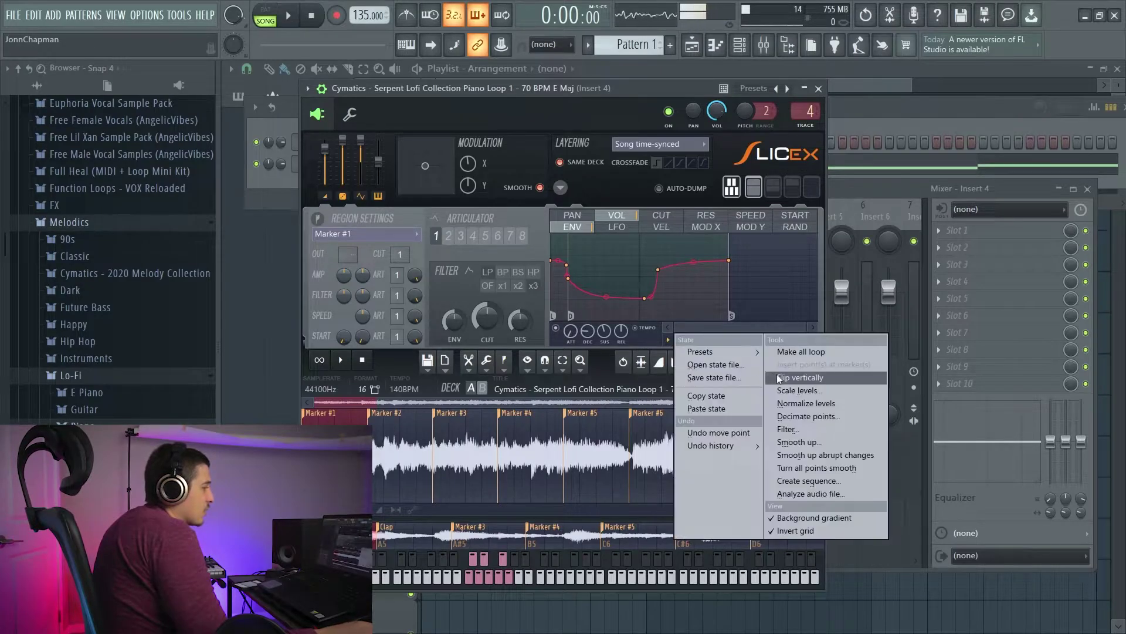
click(829, 403)
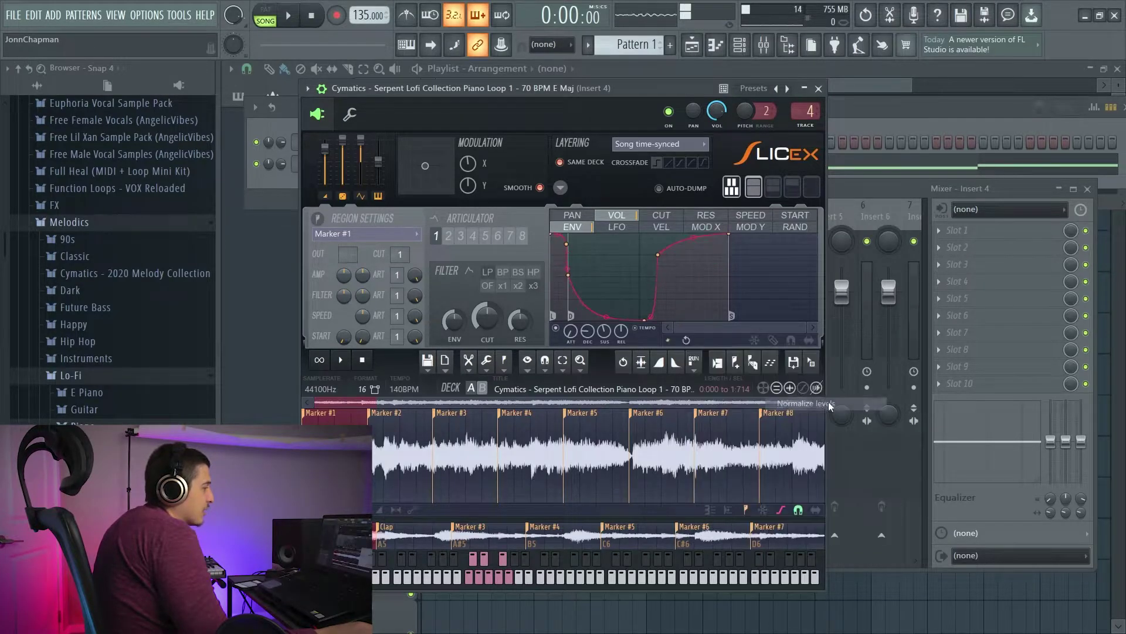
click(671, 343)
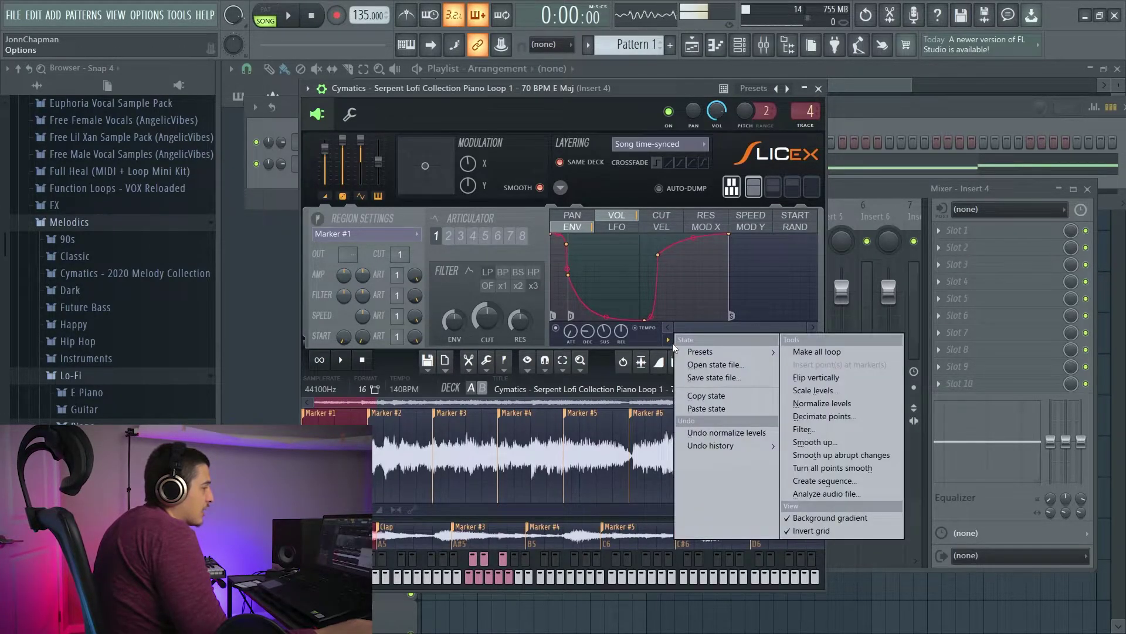
click(843, 418)
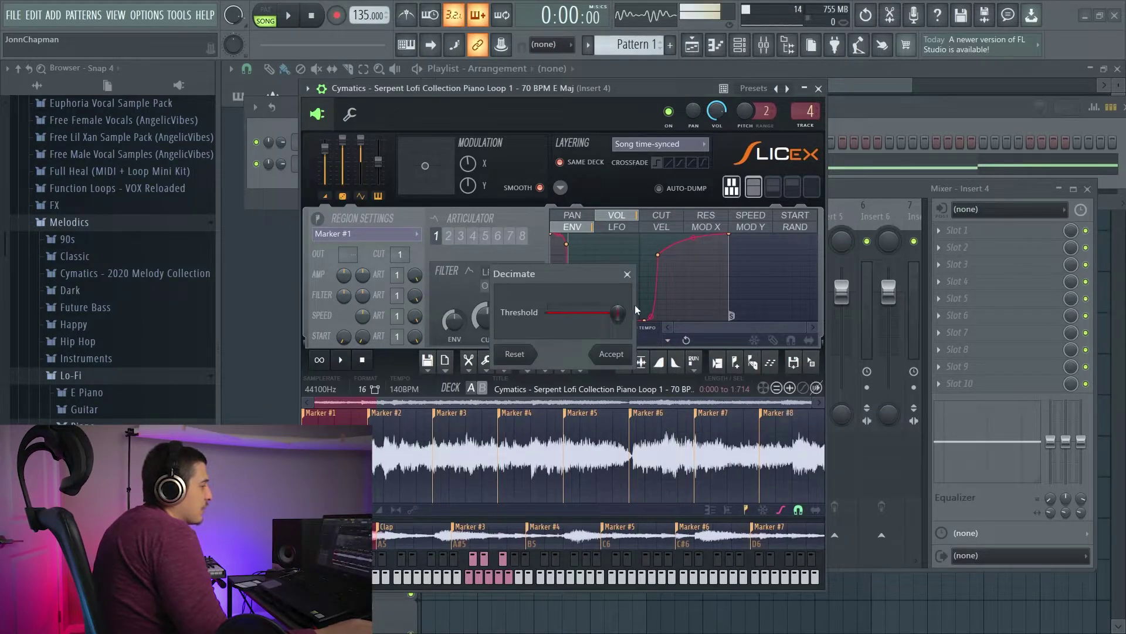
click(629, 274)
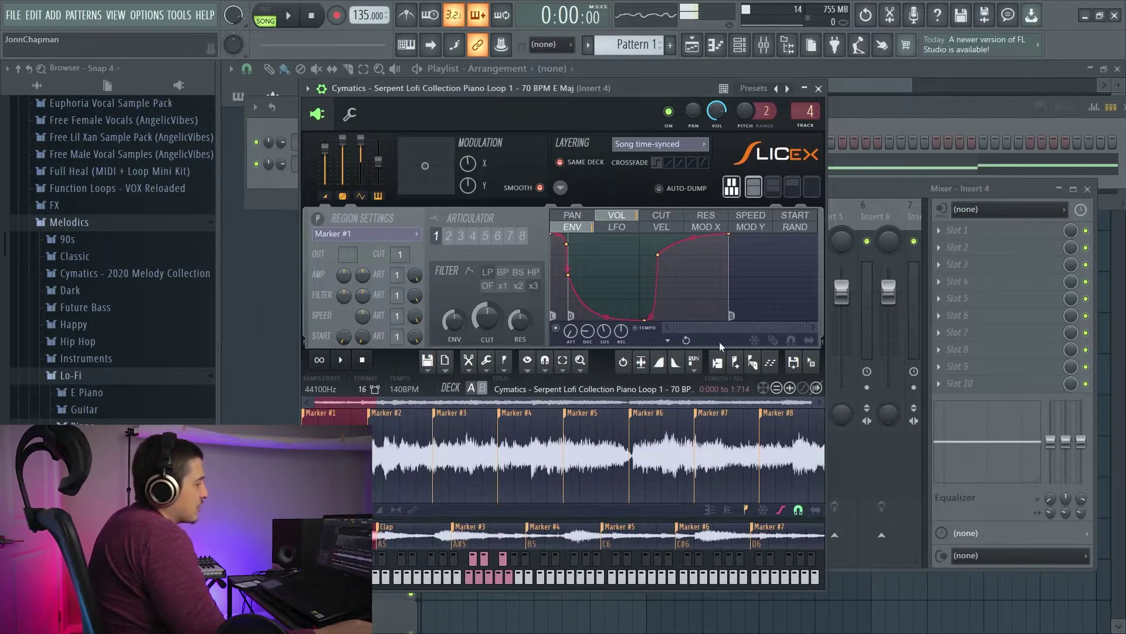
Step: Turn on step editing and draw a freehand shape with many points over articulator 1's volume envelope
click(774, 341)
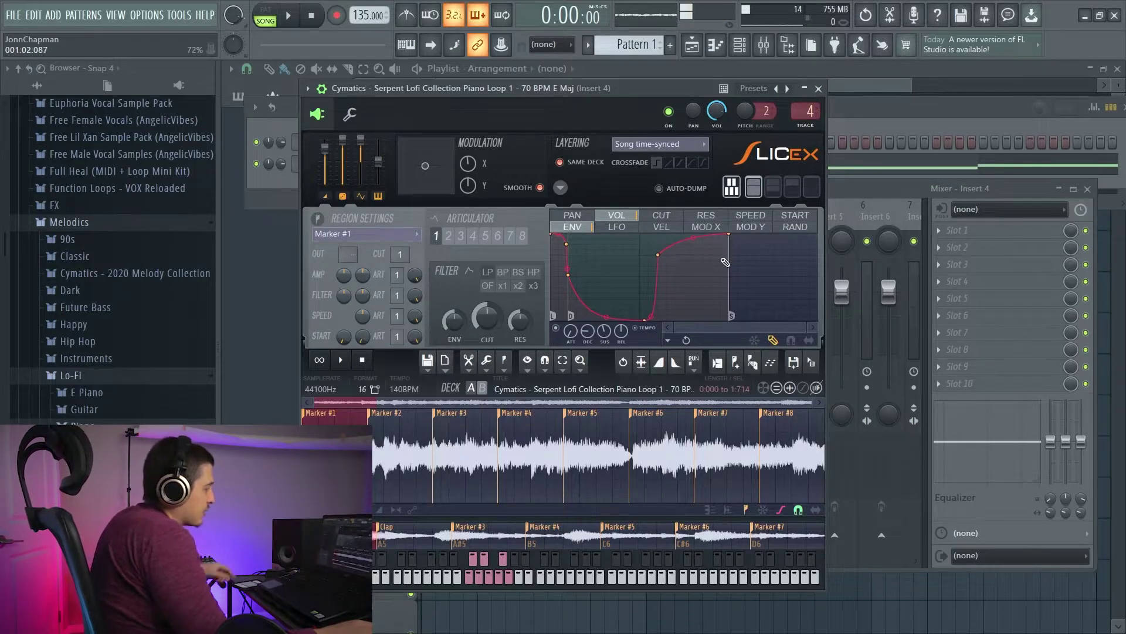
mouse_move(726, 265)
mouse_down()
mouse_move(665, 333)
mouse_move(578, 280)
mouse_up()
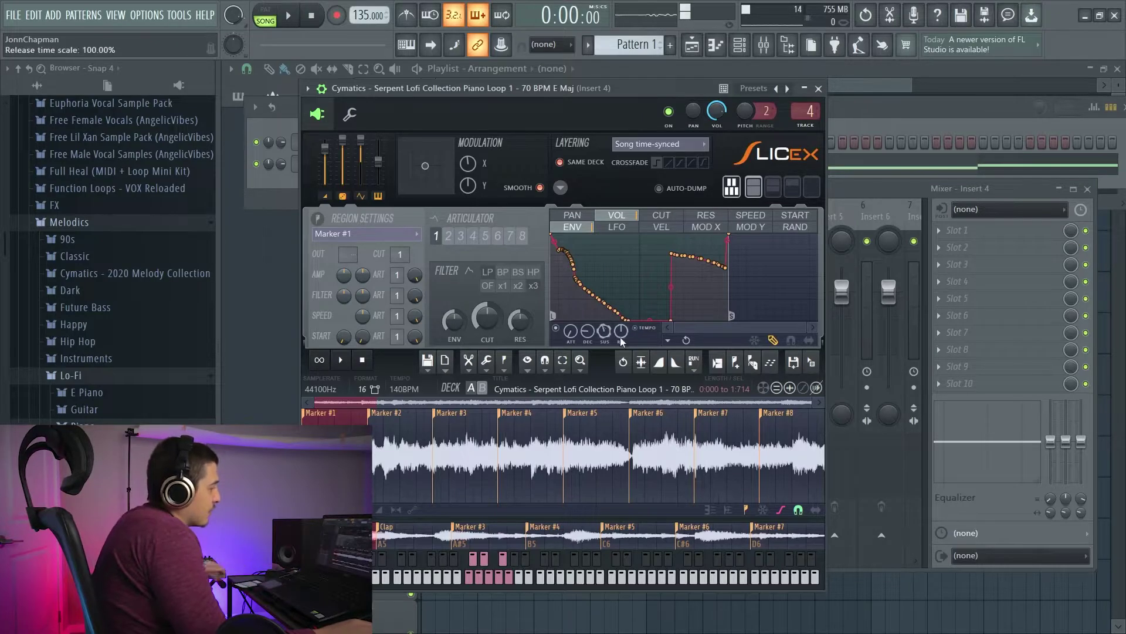
Step: Try reducing the freehand volume envelope's points with the Decimate threshold, and close the tool without accepting
click(667, 341)
mouse_move(738, 374)
click(833, 410)
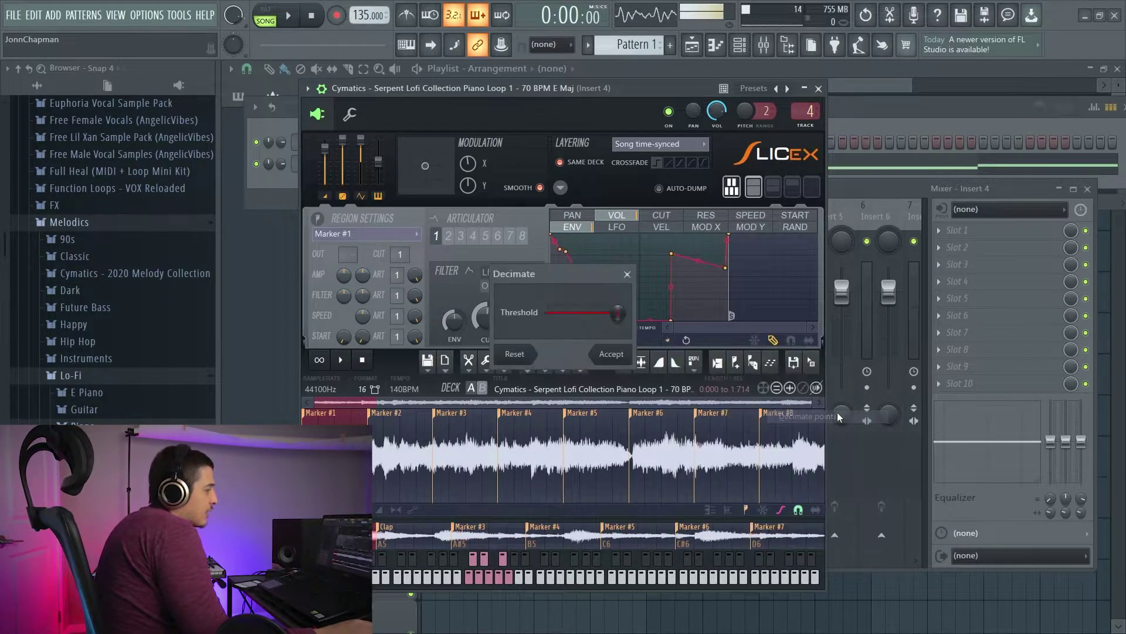
drag(572, 275, 581, 360)
mouse_move(614, 393)
mouse_down()
mouse_move(547, 393)
mouse_move(615, 393)
mouse_up()
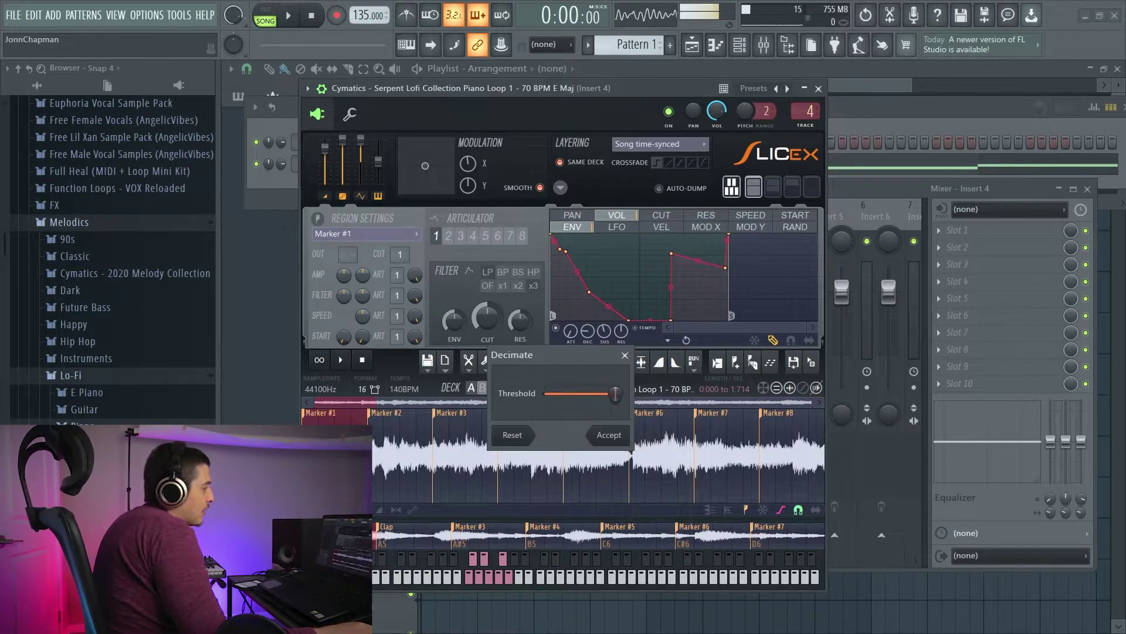
click(626, 356)
Step: Try the envelope Filter tool's width, decimation and impulse shape on the volume envelope, and close it without accepting
click(667, 340)
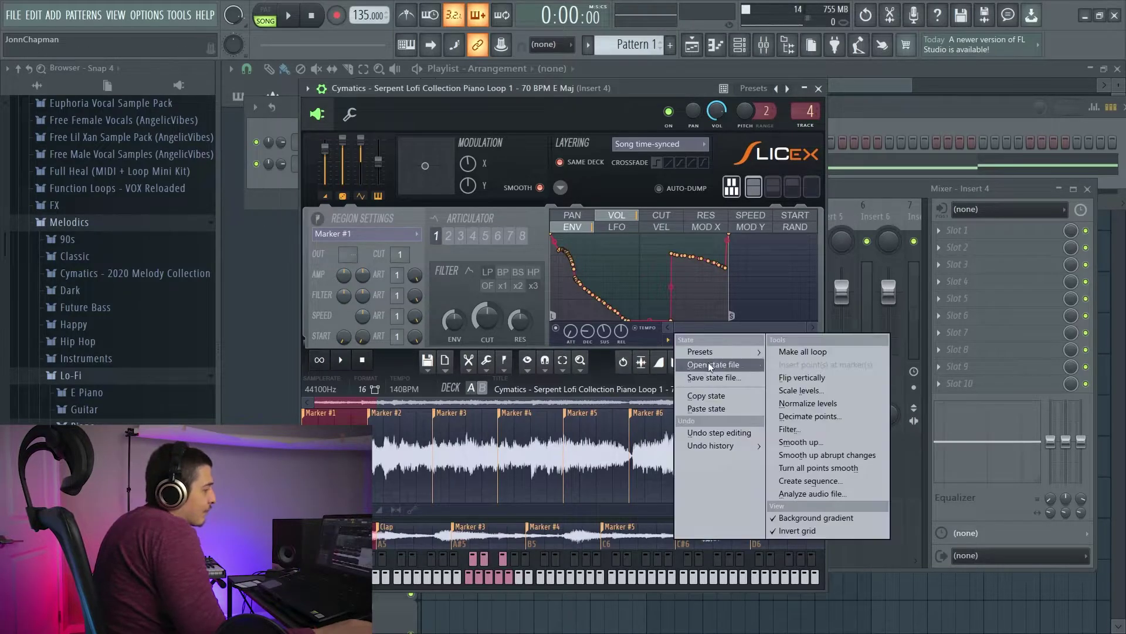
click(830, 427)
drag(870, 290, 330, 235)
drag(332, 275, 368, 275)
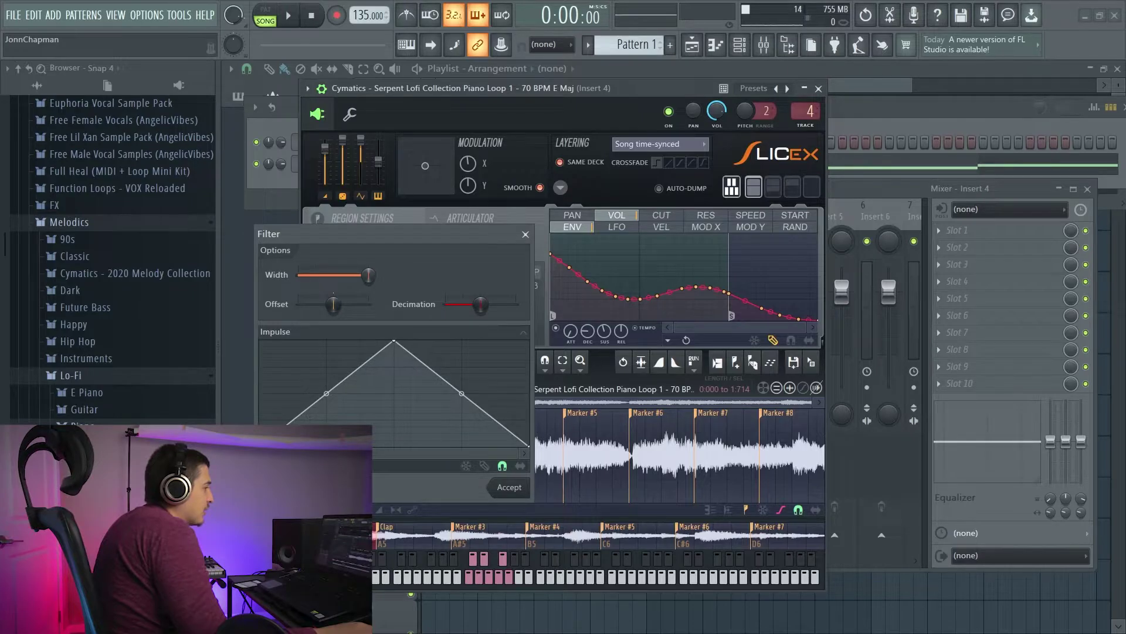
drag(321, 275, 333, 306)
mouse_move(480, 305)
mouse_down()
mouse_move(497, 309)
mouse_move(486, 311)
mouse_up()
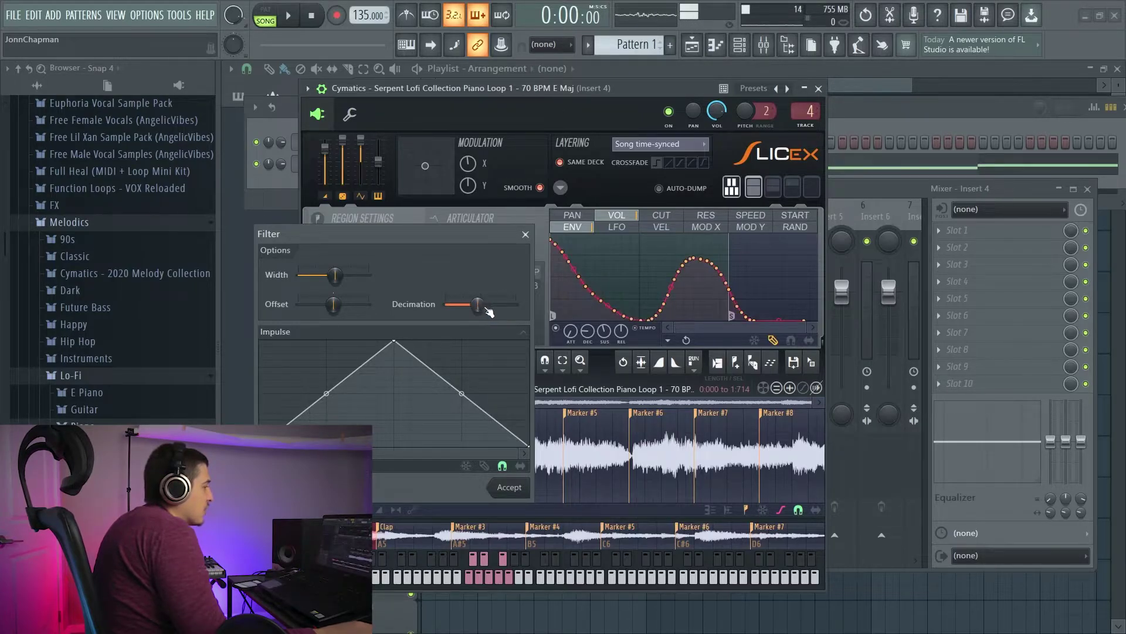
drag(326, 393, 327, 341)
drag(461, 393, 427, 359)
click(526, 234)
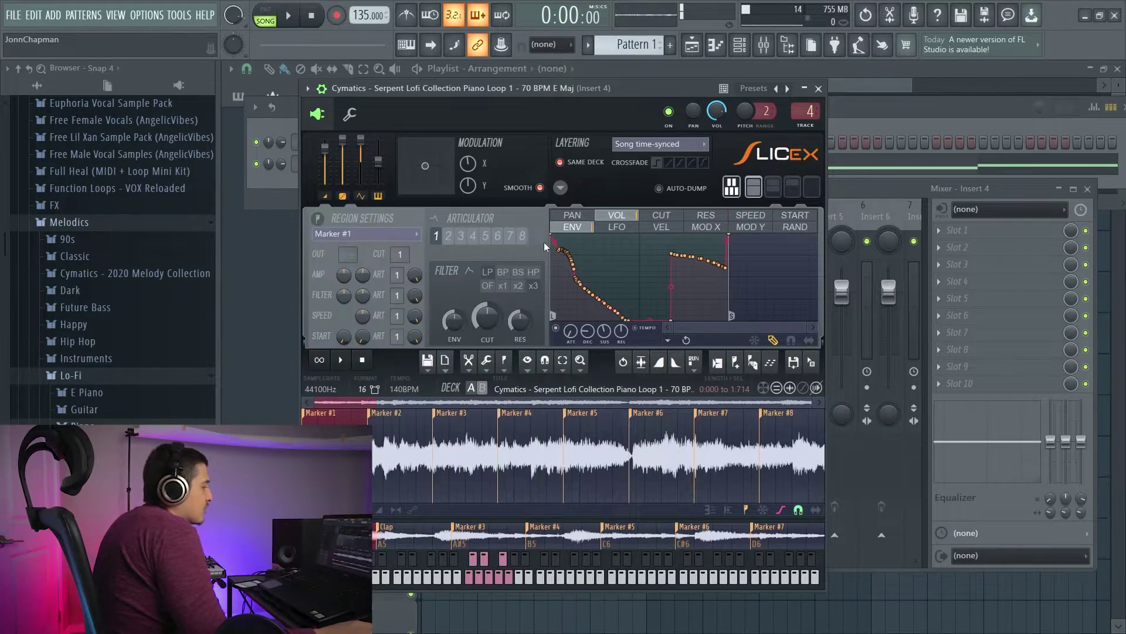
Step: Try the Smooth up tool's attack, release, slope, offset and decimation controls on the volume envelope without accepting
click(668, 340)
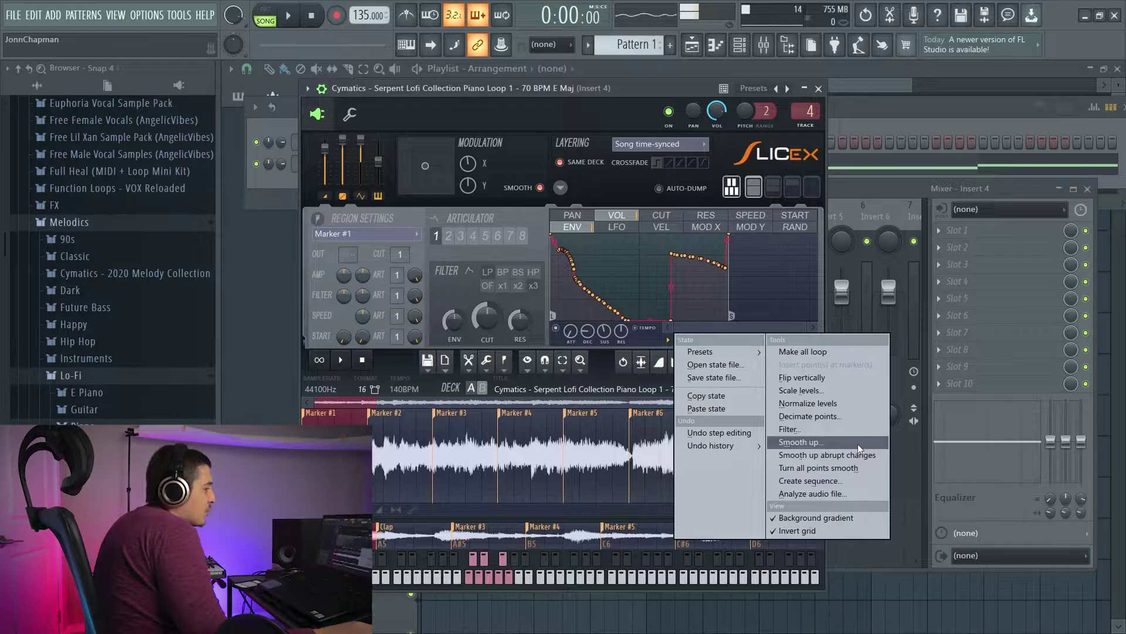
click(848, 444)
drag(398, 305, 398, 283)
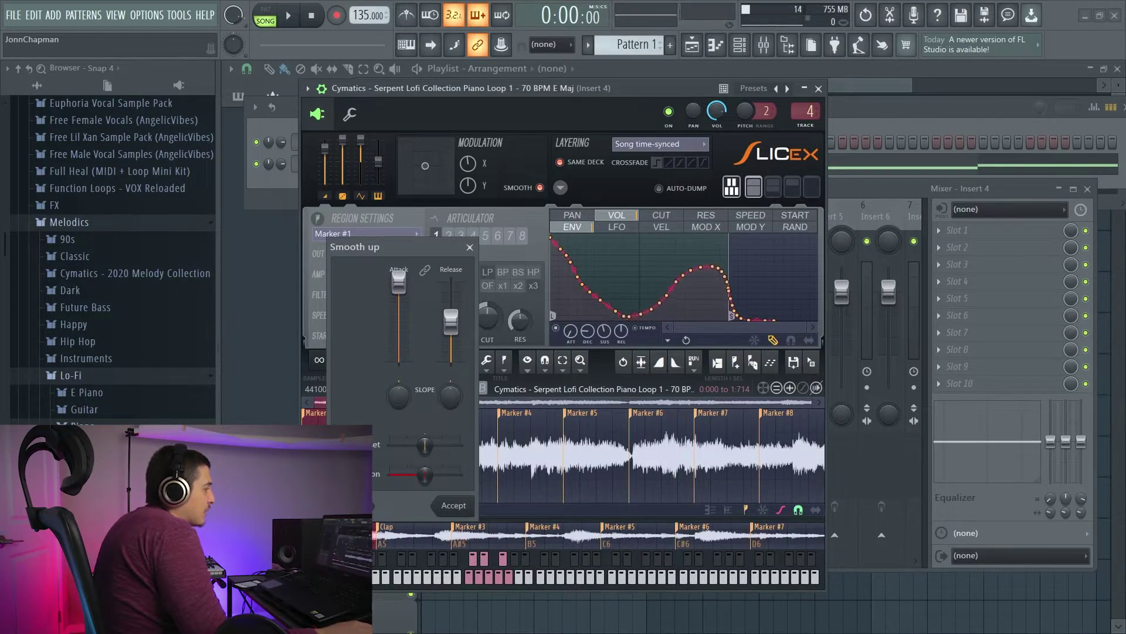
drag(450, 321, 450, 282)
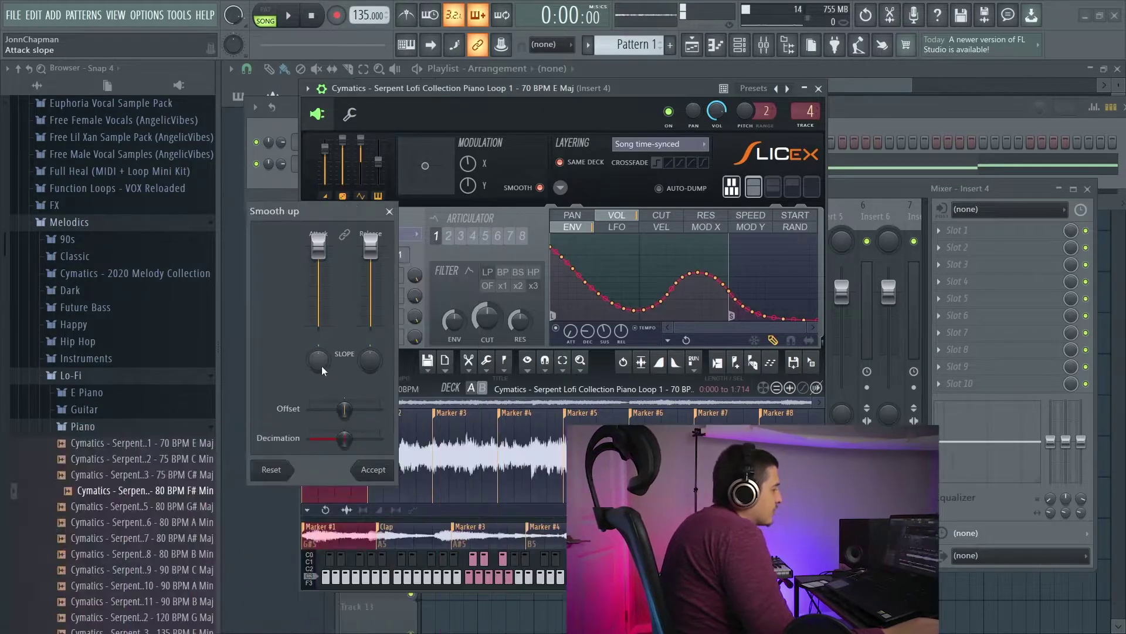
mouse_move(321, 364)
mouse_down()
mouse_move(319, 329)
mouse_move(319, 367)
mouse_up()
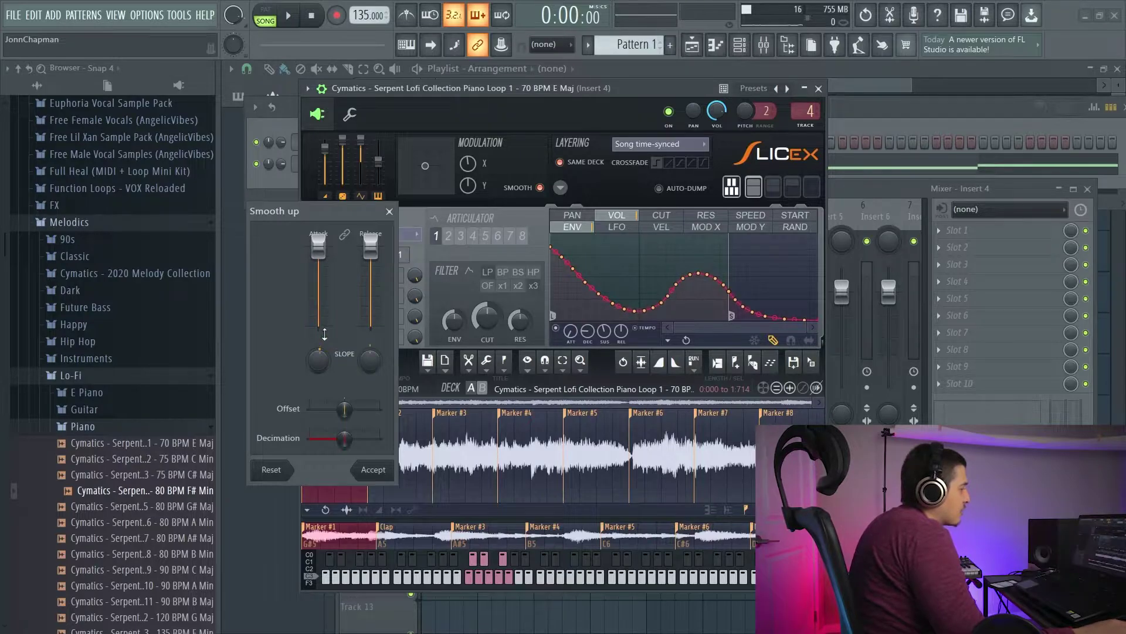
drag(318, 370, 370, 359)
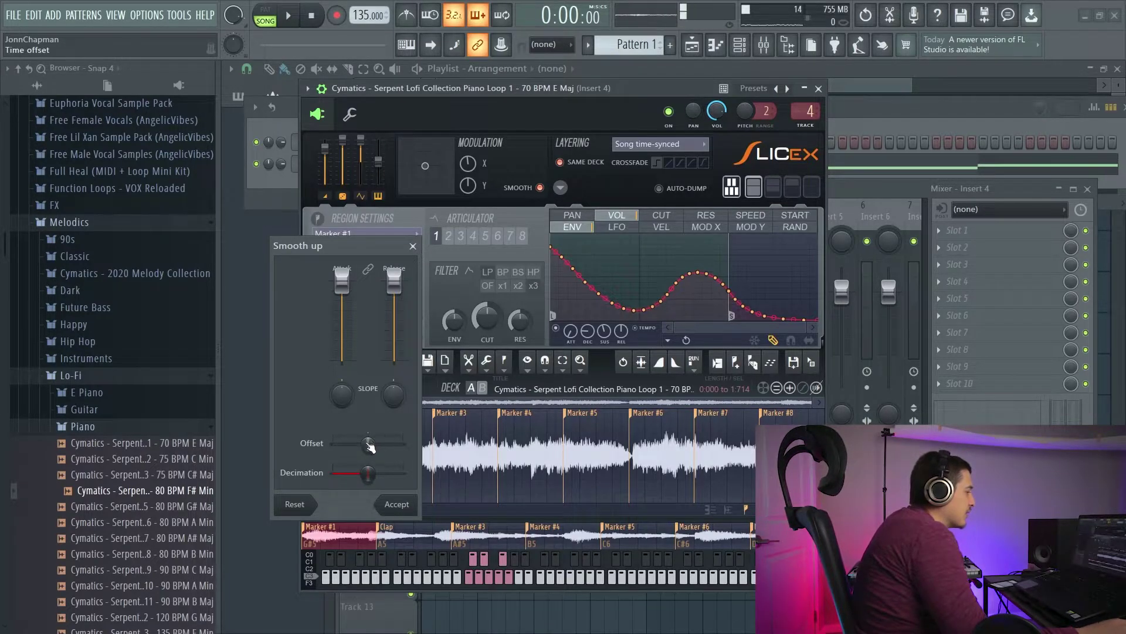
drag(368, 444, 332, 473)
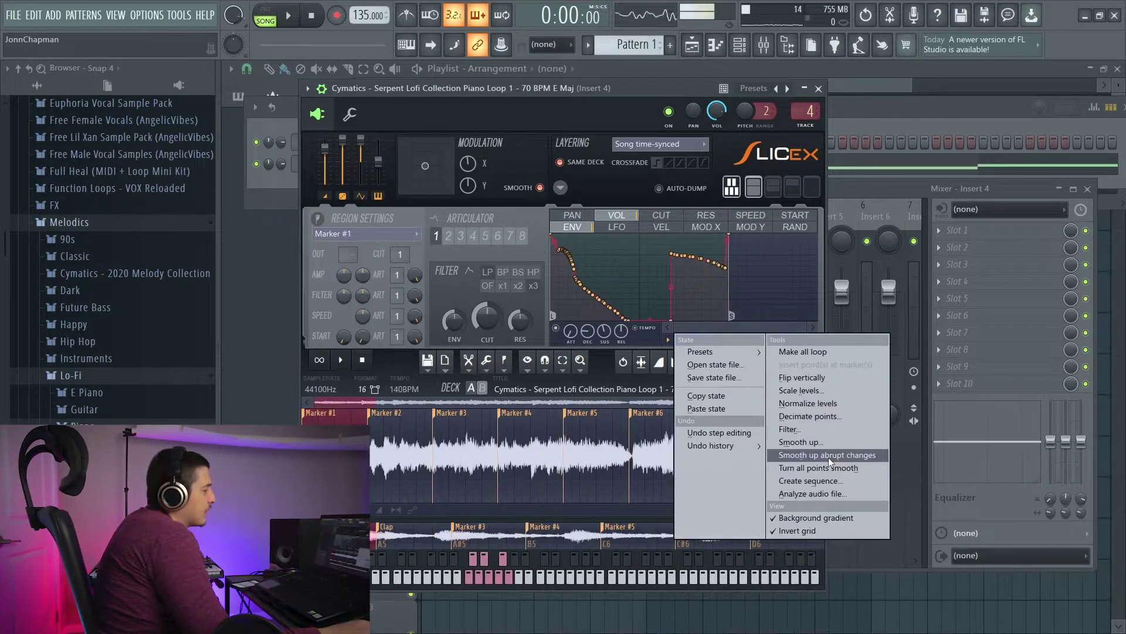
Step: Smooth up the abrupt changes in the volume envelope and turn all of its points smooth
click(828, 456)
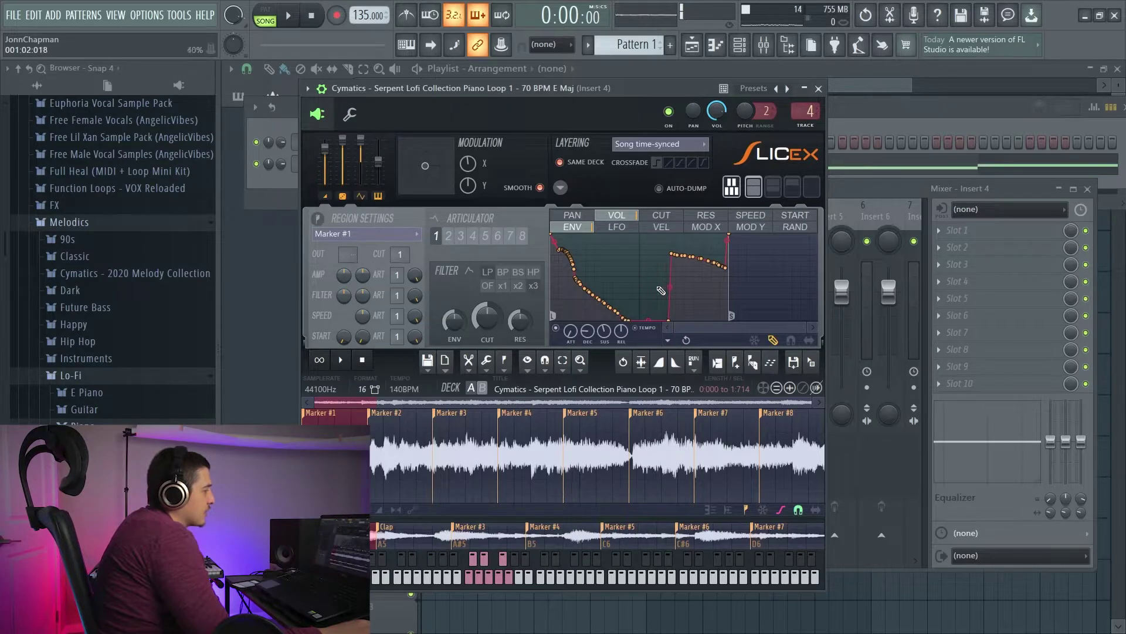
click(668, 340)
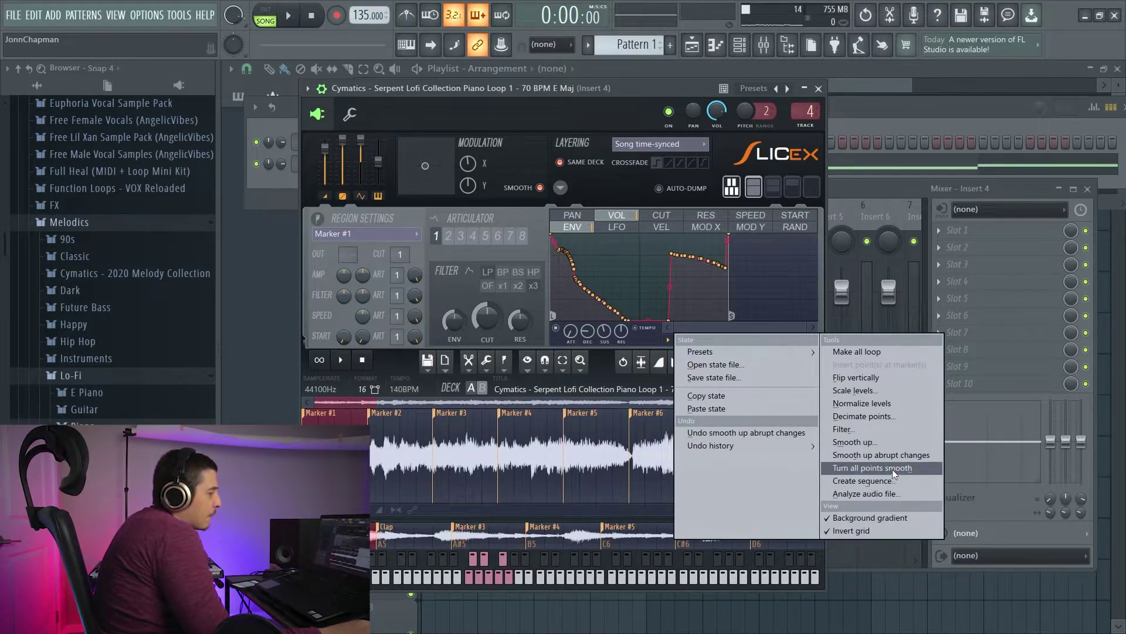
click(892, 470)
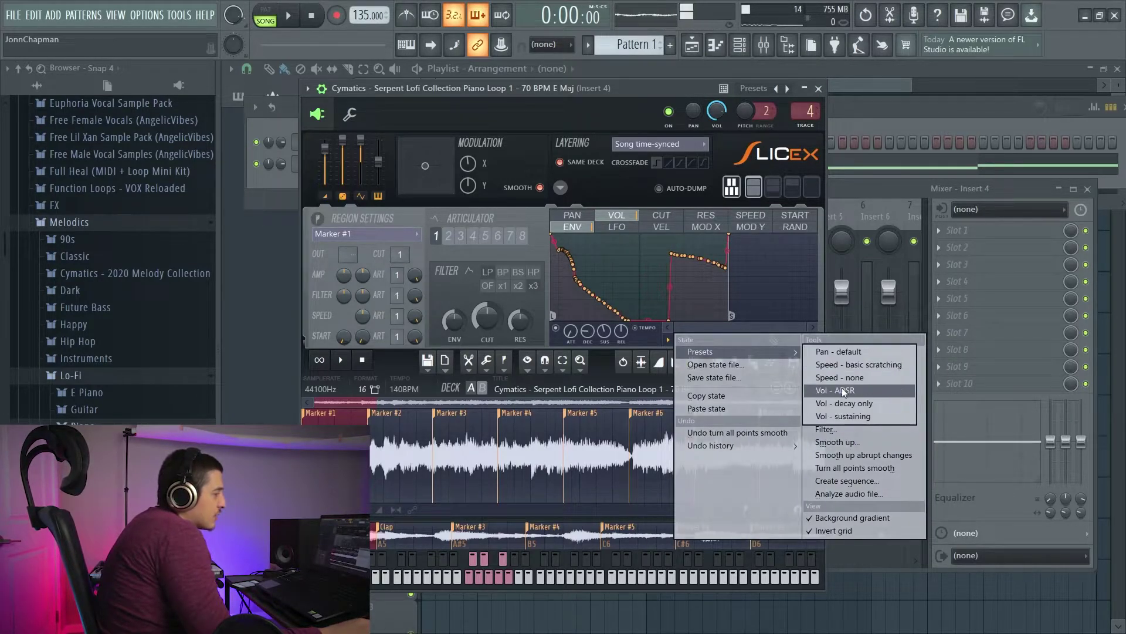
Step: Load the Vol - ADSR preset into the volume envelope and turn all of its points smooth
click(845, 391)
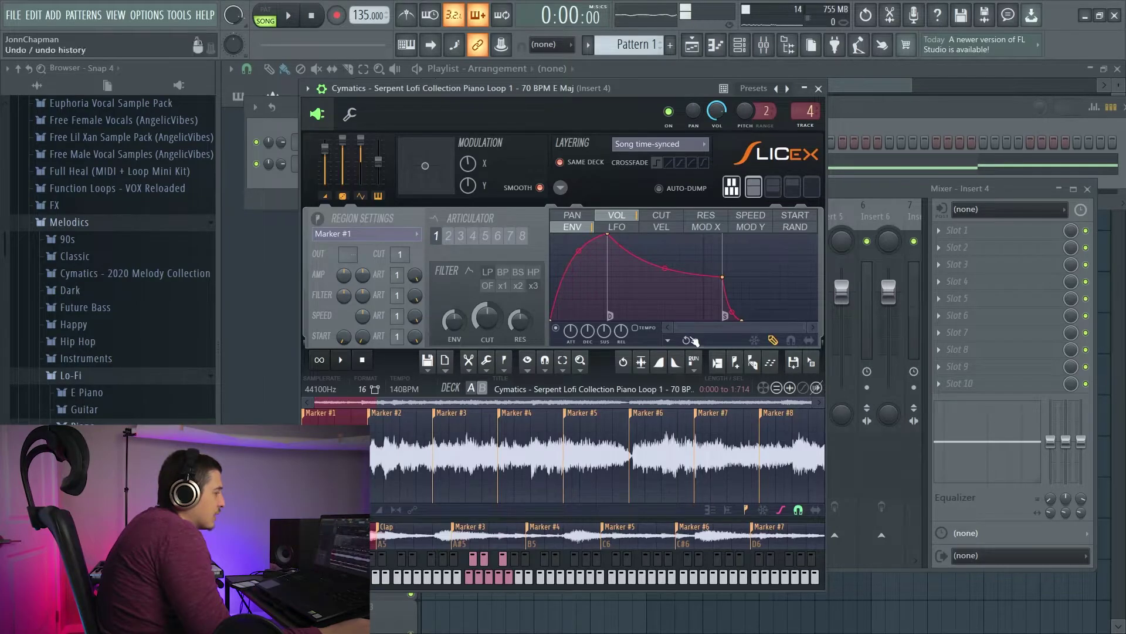
click(669, 340)
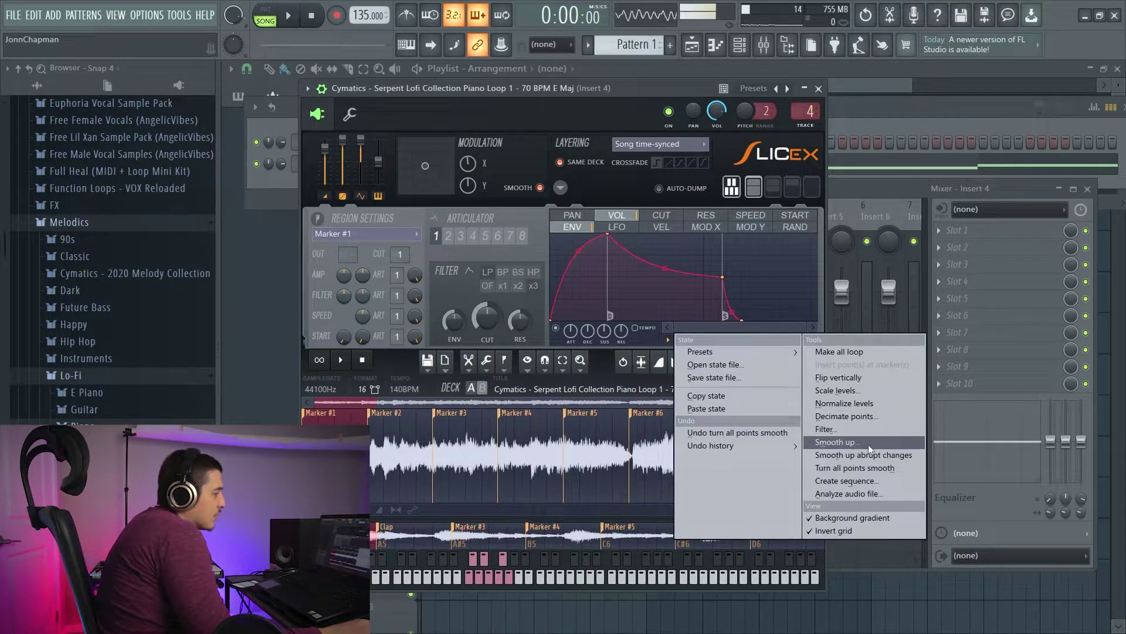
click(886, 471)
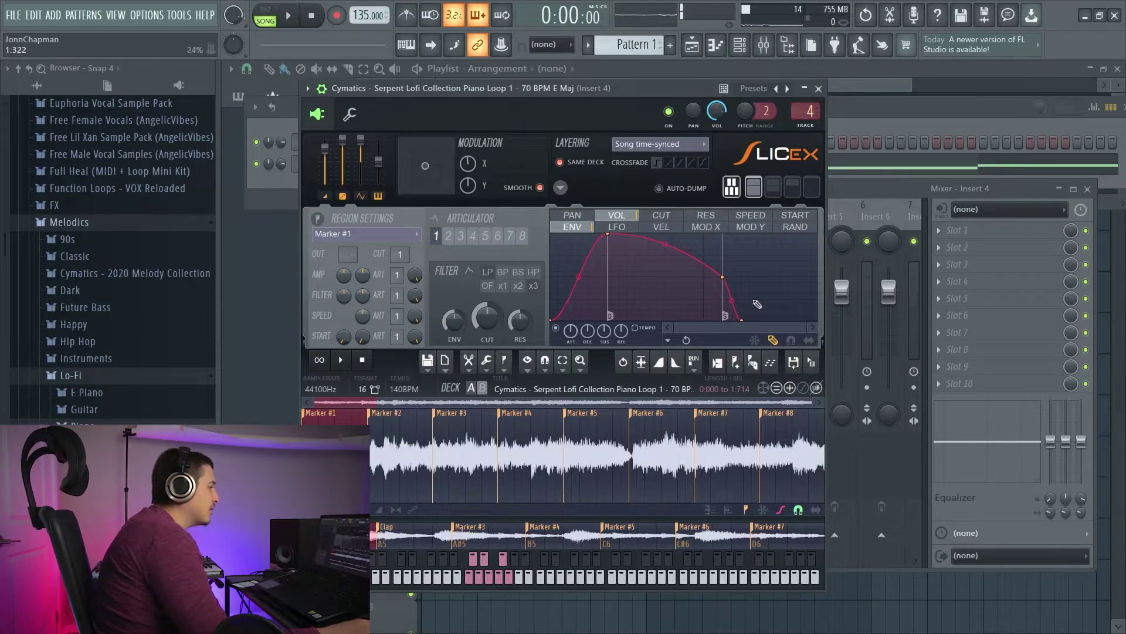
Step: Start Create sequence for the volume envelope and try lower attack levels on the second and third steps, restoring full level
click(668, 341)
click(852, 477)
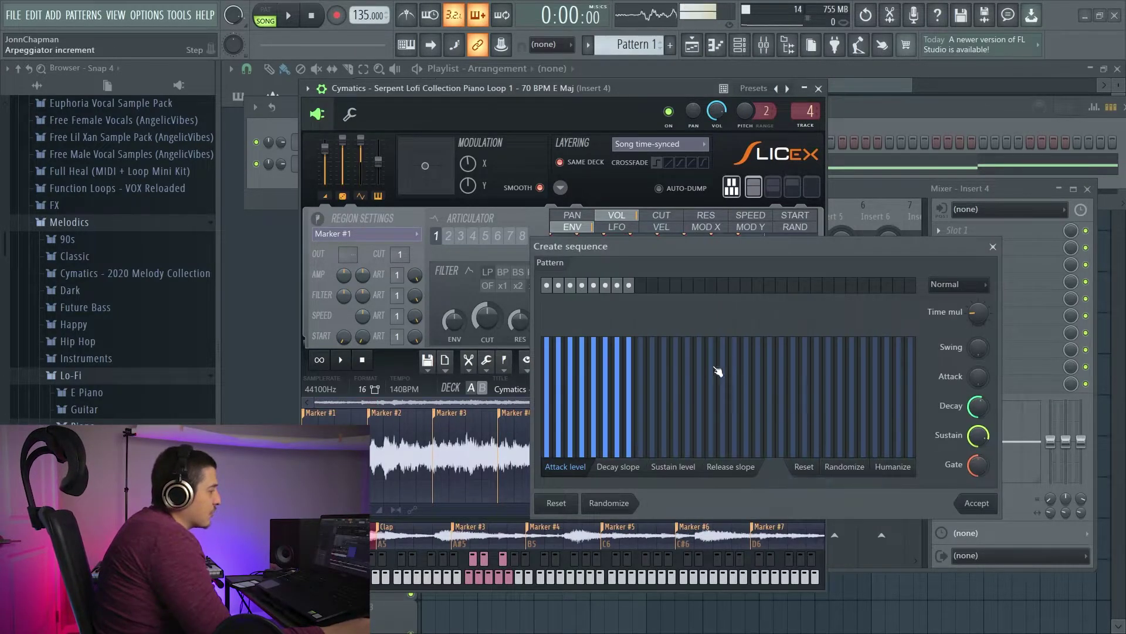
drag(616, 246, 442, 282)
drag(529, 285, 904, 314)
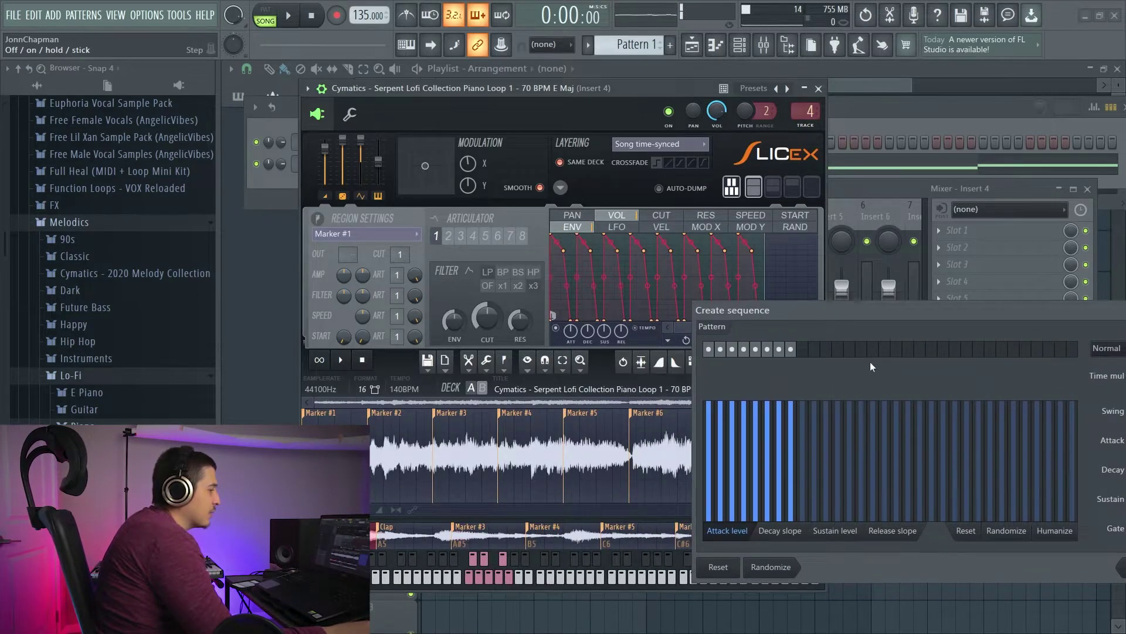
drag(737, 409, 733, 462)
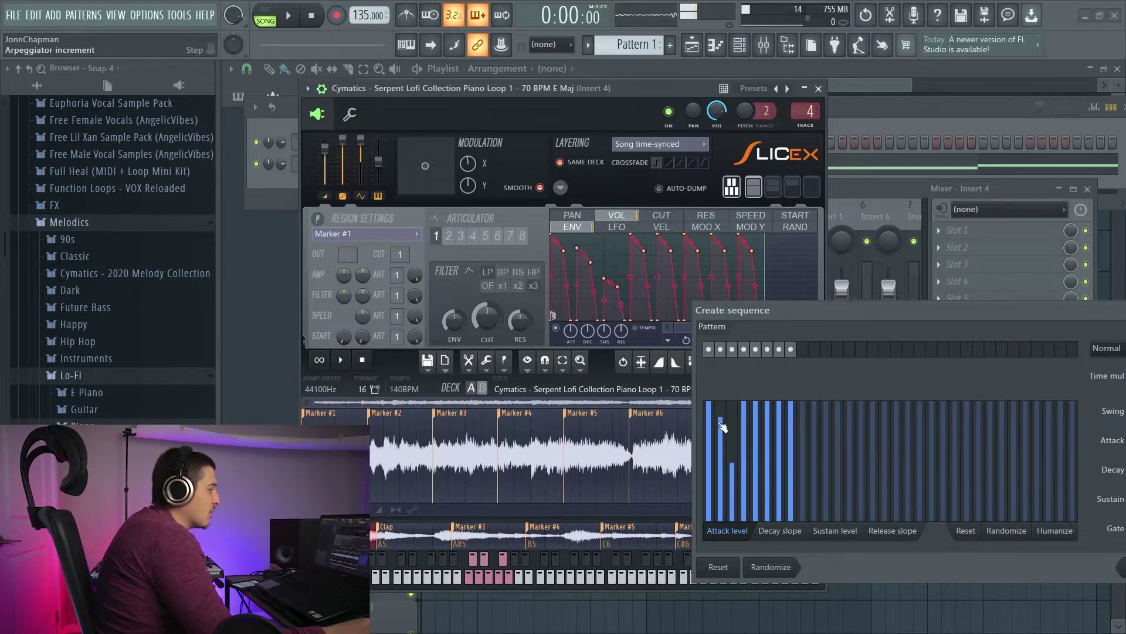
click(733, 404)
Step: Try extending the sequence pattern to twelve steps, with steps five to twelve held as one long step
click(803, 349)
click(826, 350)
click(815, 350)
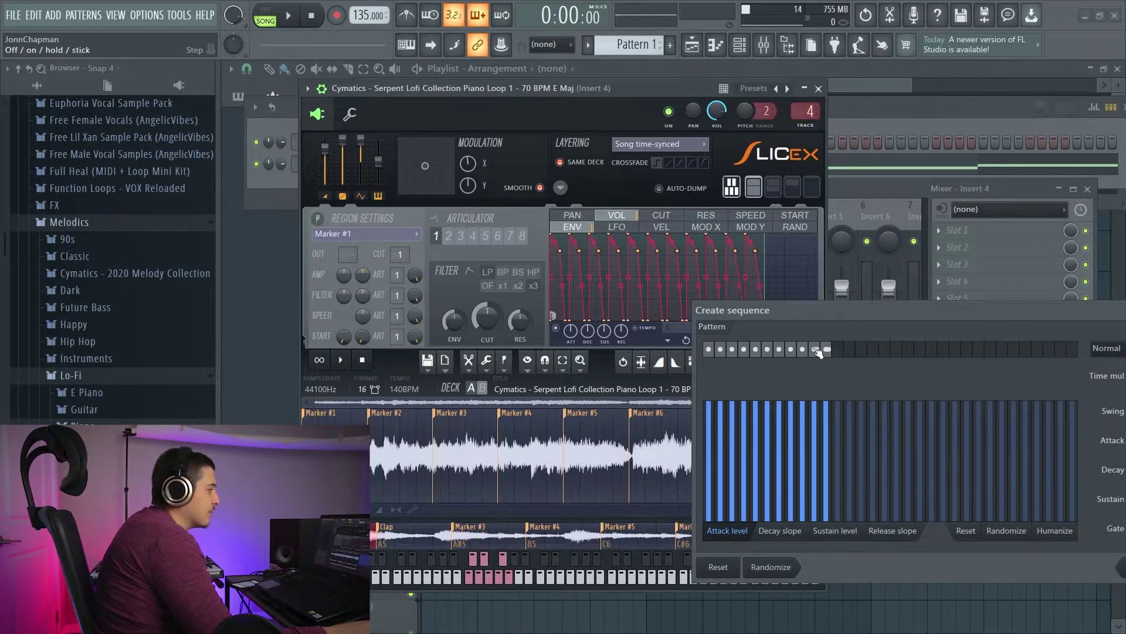
mouse_move(829, 351)
mouse_down()
mouse_move(763, 356)
mouse_move(836, 356)
mouse_up()
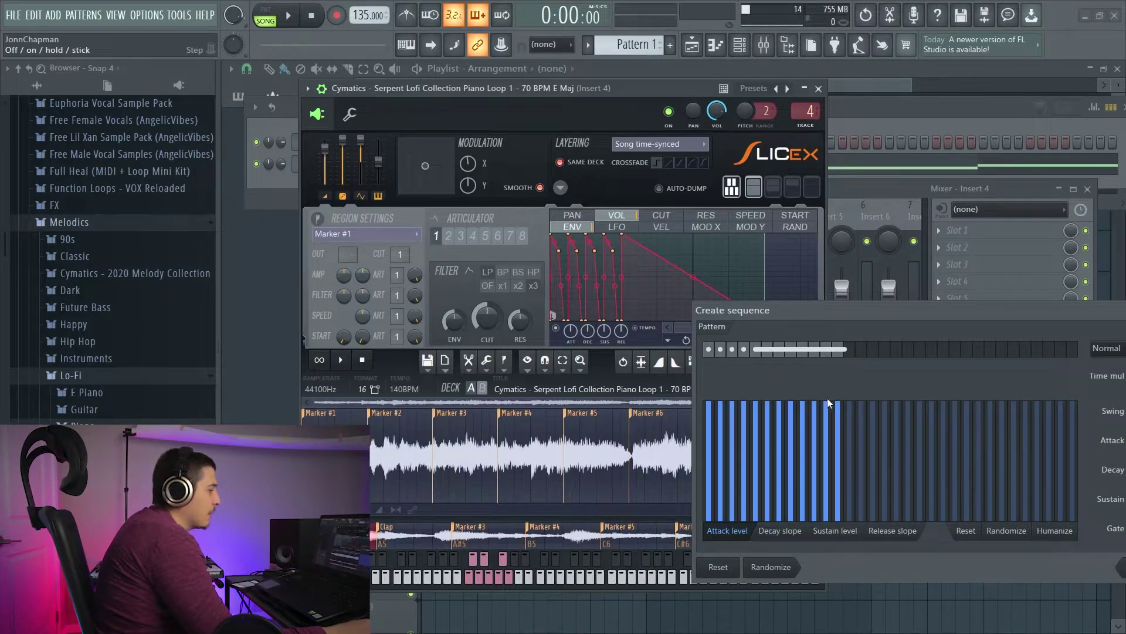
drag(889, 309, 758, 293)
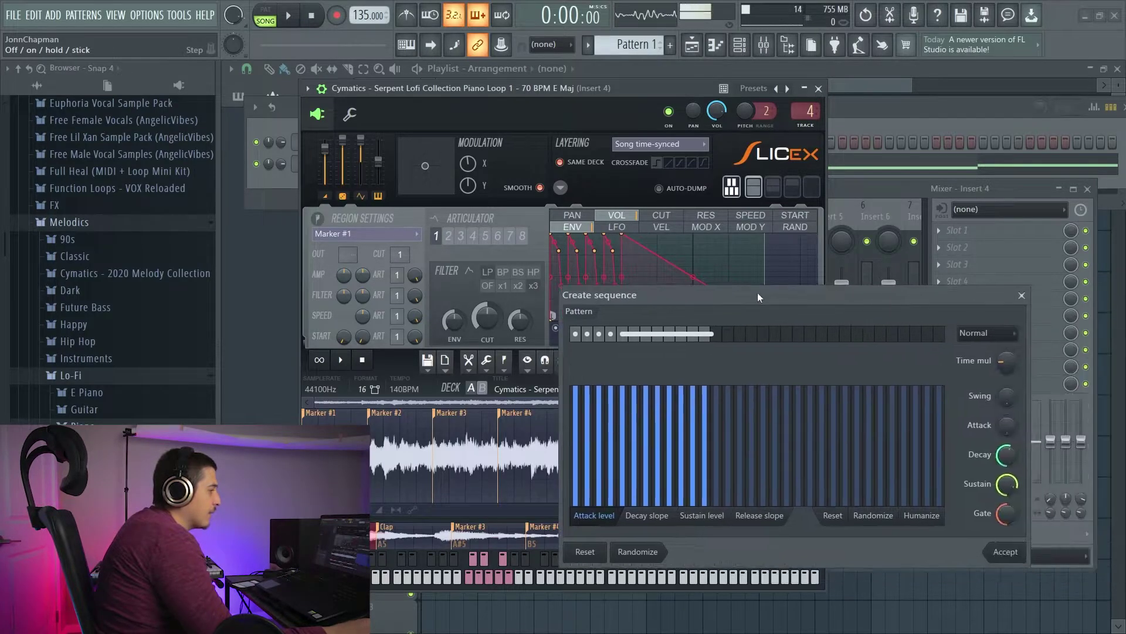
Step: Reset the sequence, try randomizing it, and reset it again
click(599, 554)
click(639, 554)
click(598, 554)
Step: Adjust the decay slope around the seventh sequence step and lower the sustain levels of the seventh and eighth steps
click(646, 516)
mouse_move(646, 449)
mouse_down()
mouse_move(640, 402)
mouse_move(636, 528)
mouse_up()
click(704, 519)
mouse_move(663, 456)
mouse_down()
mouse_move(658, 434)
mouse_move(647, 499)
mouse_move(647, 486)
mouse_up()
Step: Lower the release slope of the eighth sequence step
drag(728, 295, 729, 338)
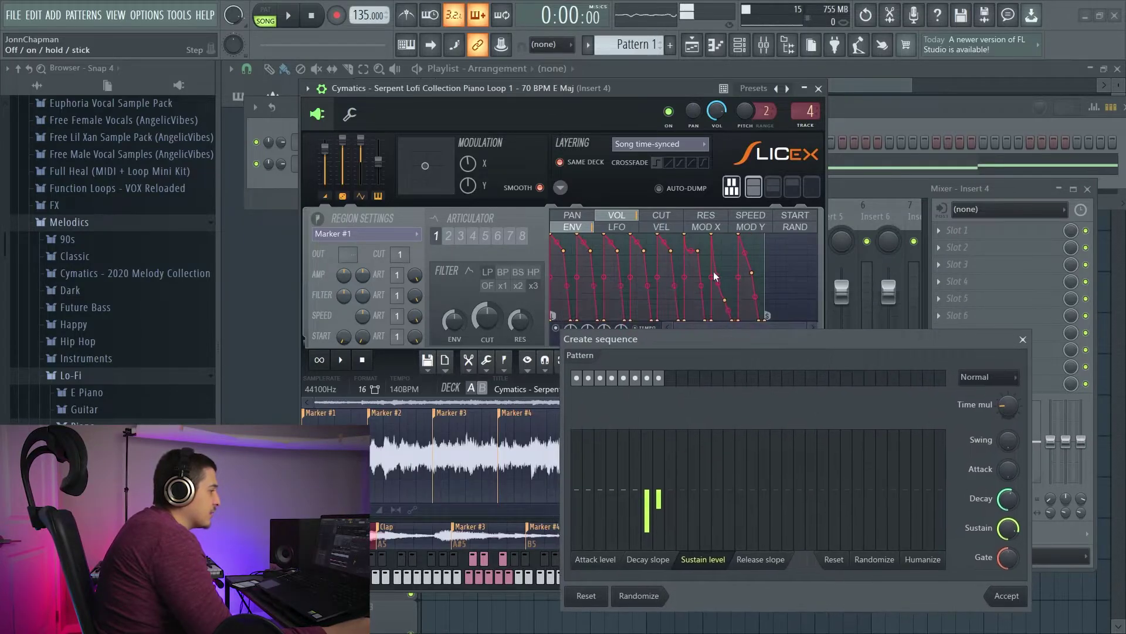
click(761, 559)
drag(660, 469, 666, 530)
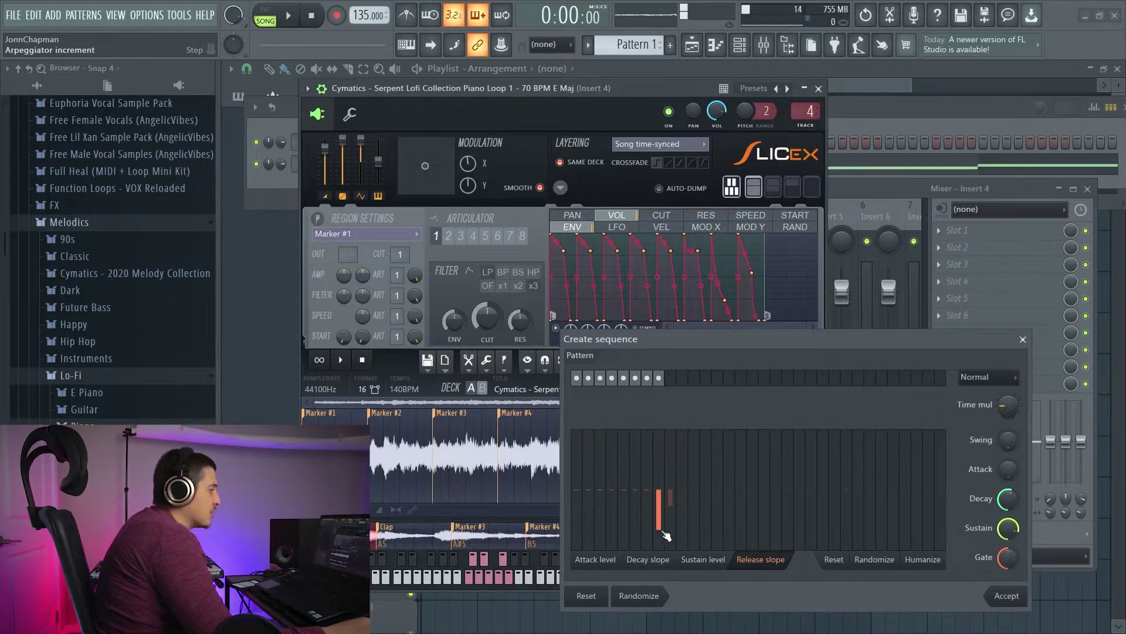
Step: Try lowering the release slope of the sixth sequence step and switching the sequence mode to Ping-pong
drag(644, 488, 651, 536)
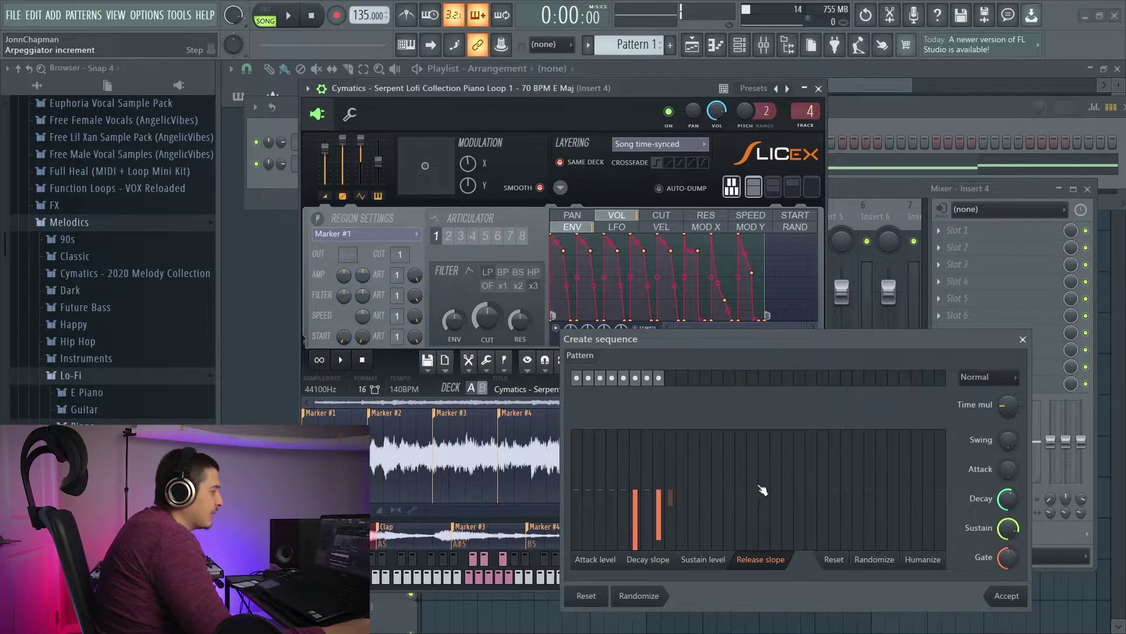
click(989, 377)
click(986, 405)
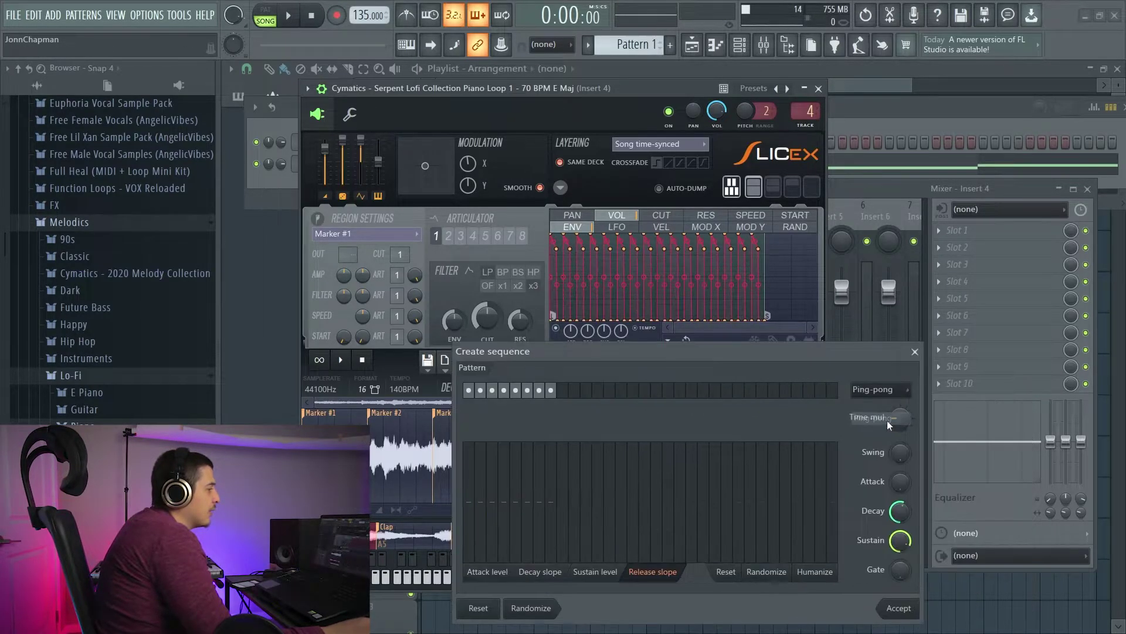
drag(823, 358, 811, 336)
Step: Try changing the sequence's time multiplier and swing, and discard the sequence
drag(888, 392, 889, 354)
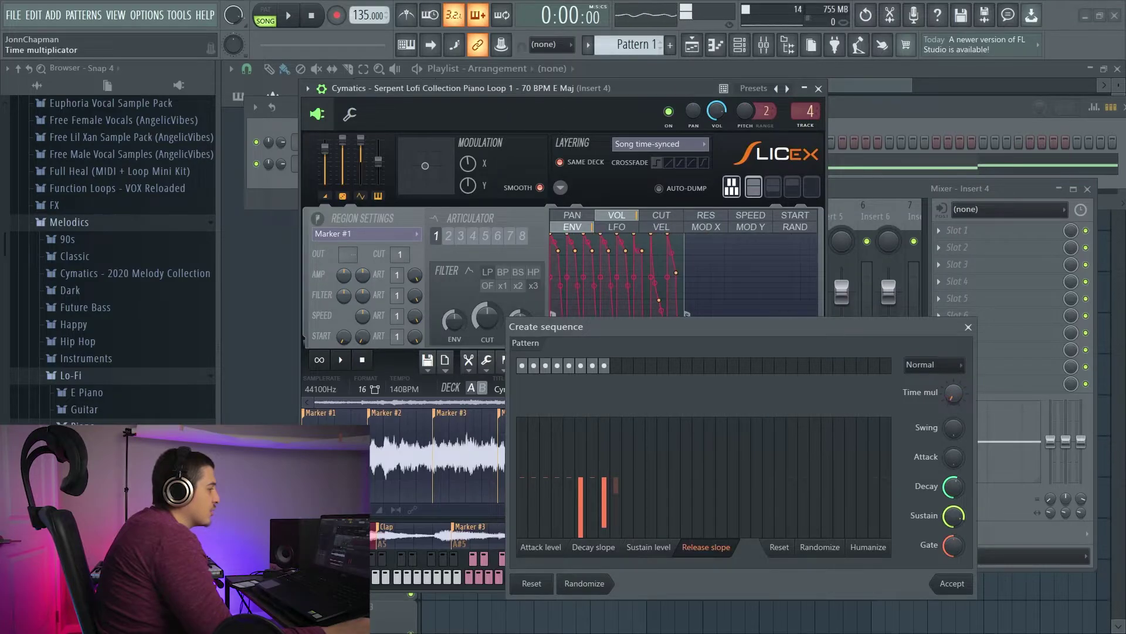
drag(860, 329, 774, 263)
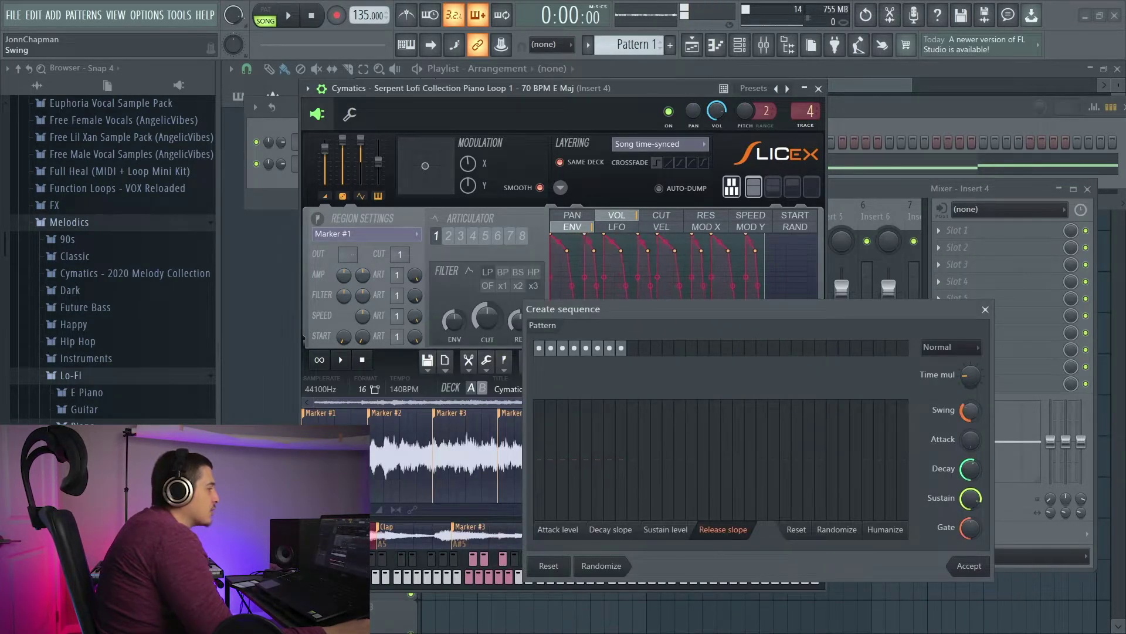
drag(971, 409, 970, 440)
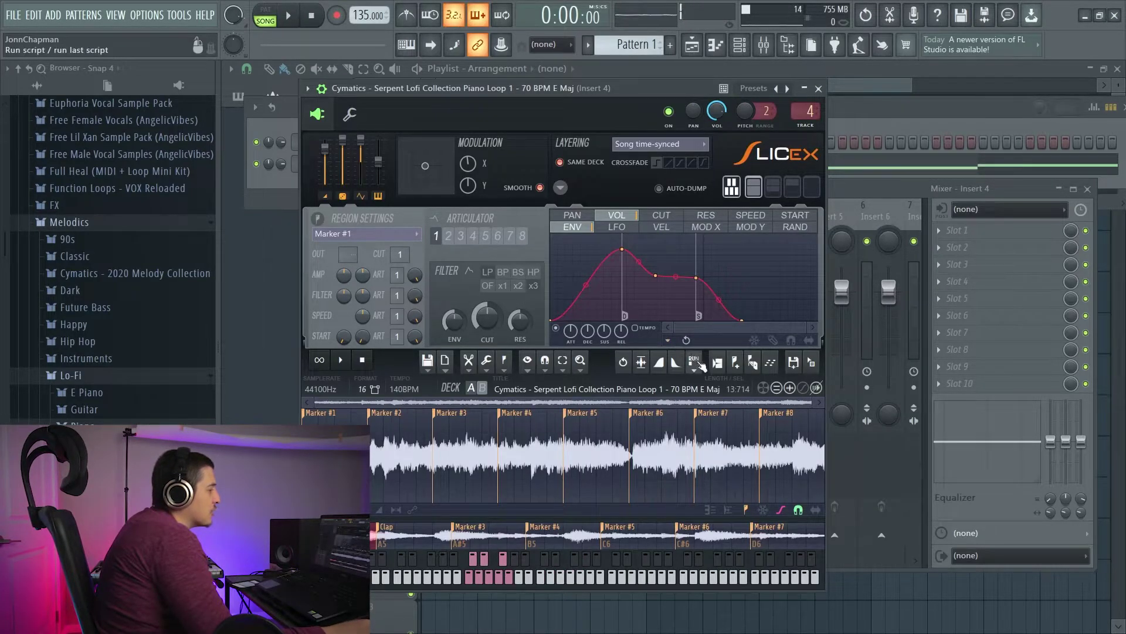
Step: Start analyzing an audio file for the volume envelope and cancel the file selection
click(668, 339)
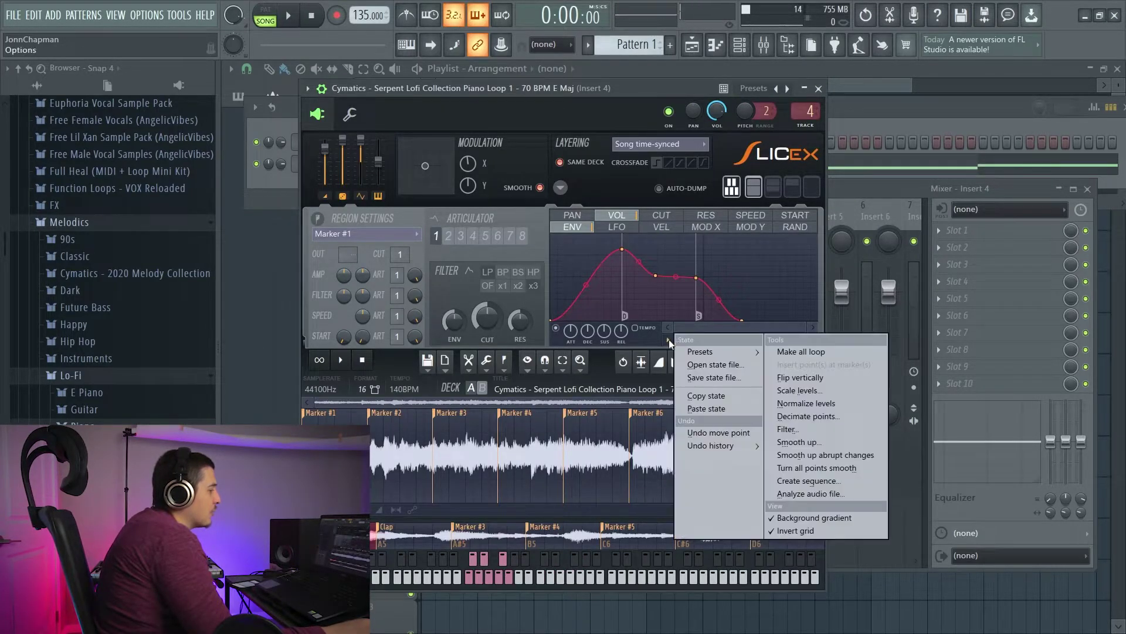
click(842, 494)
drag(587, 91, 626, 146)
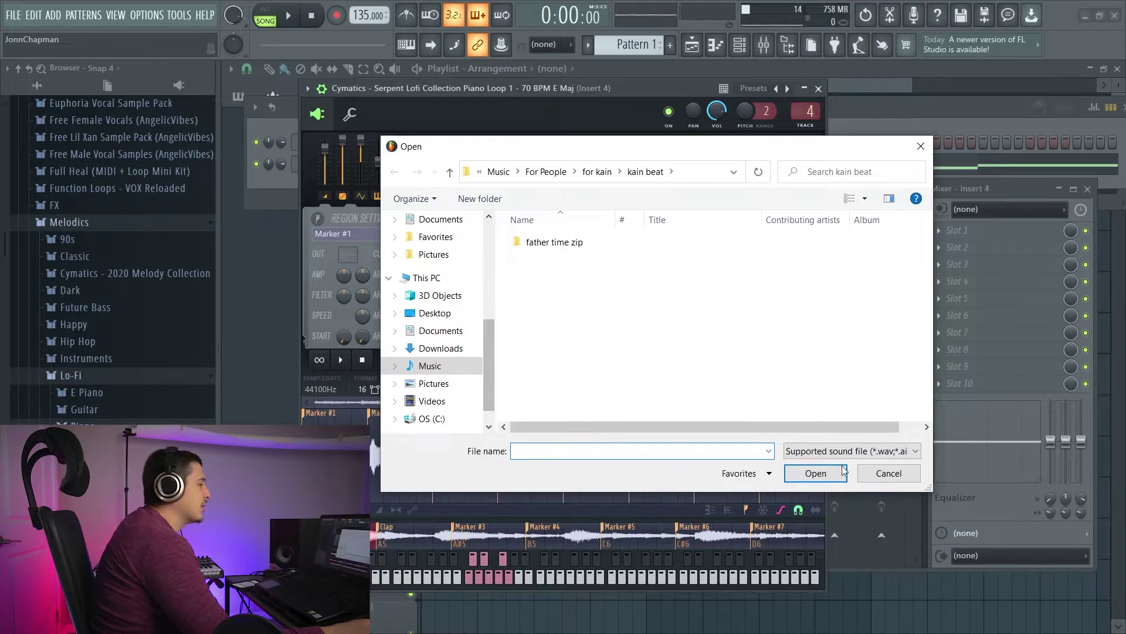
click(876, 477)
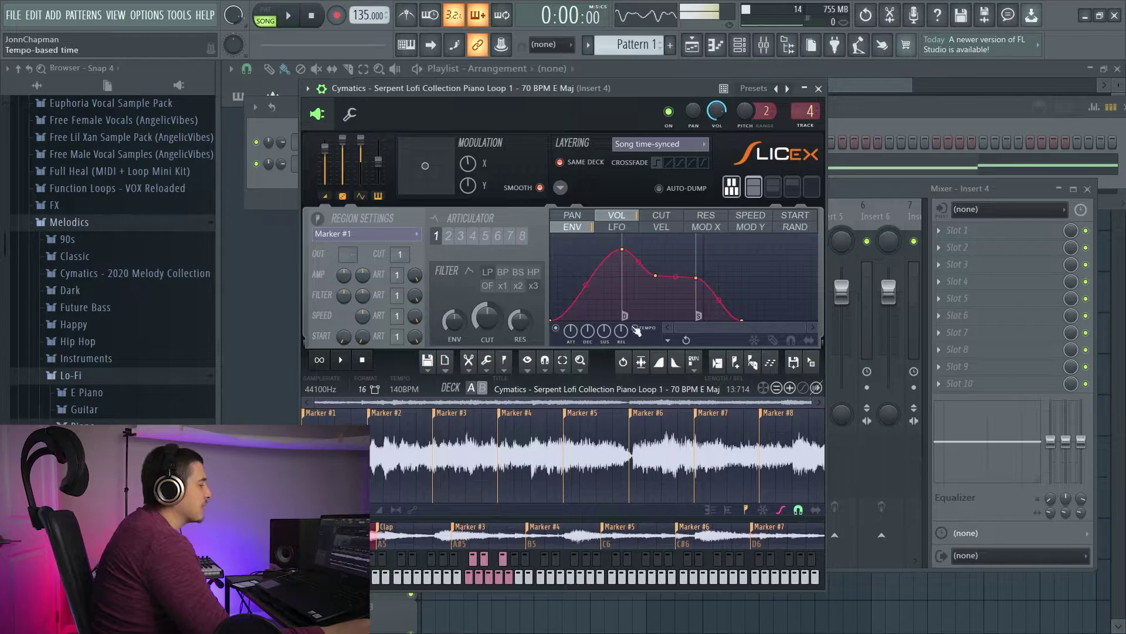
Step: Turn the envelope editor's background gradient off and on again, and do the same with the inverted grid
click(670, 341)
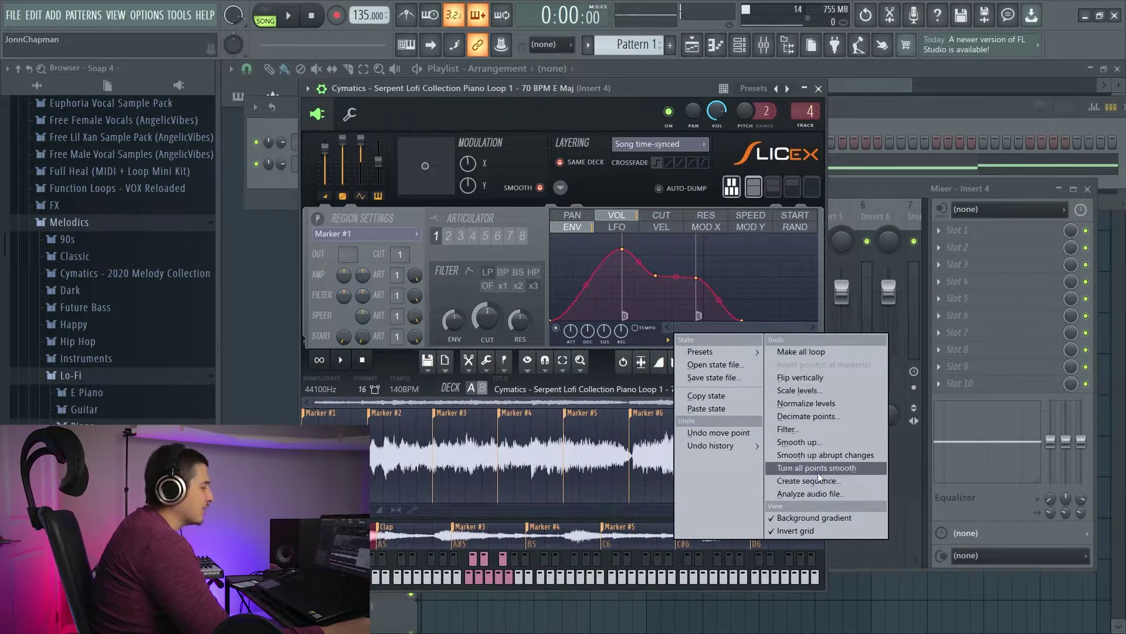
click(840, 520)
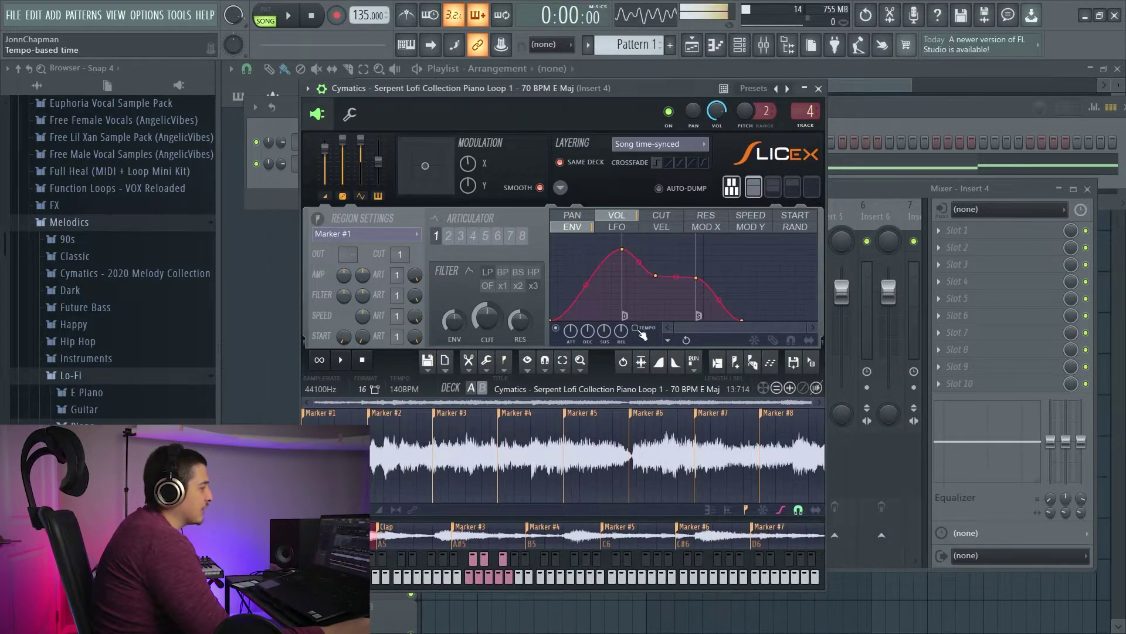
click(668, 339)
click(822, 522)
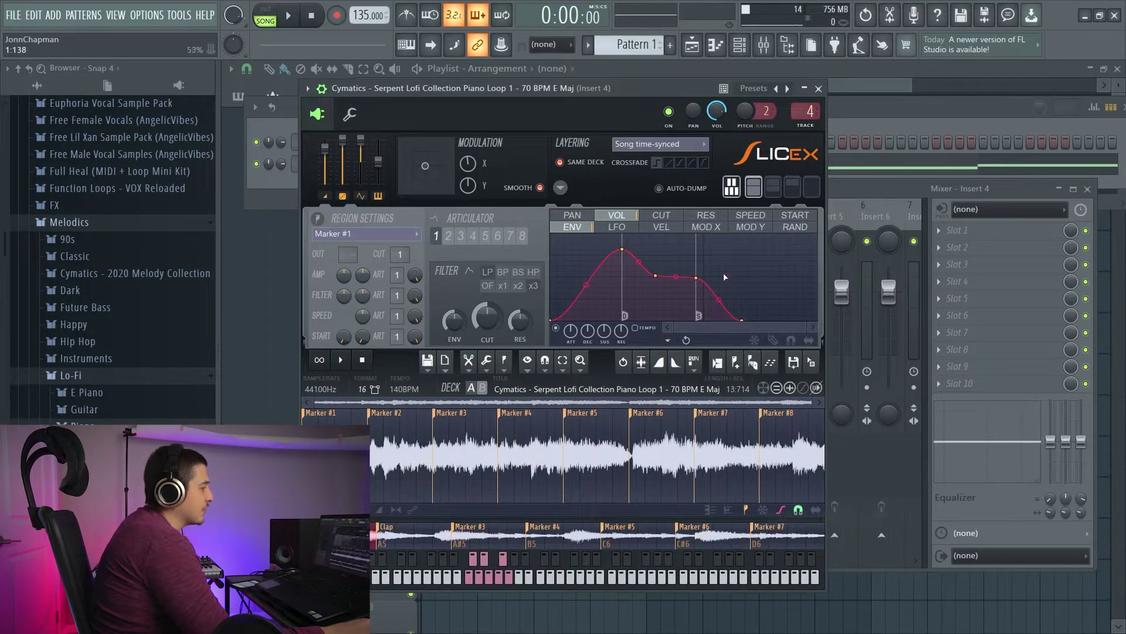
click(668, 340)
click(800, 530)
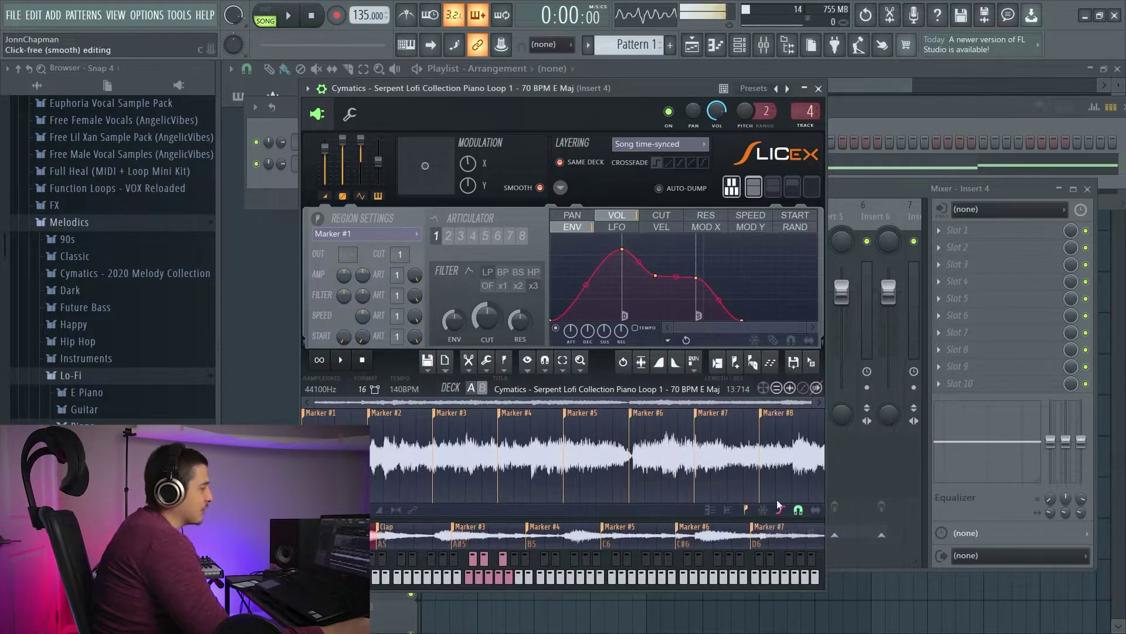
click(667, 340)
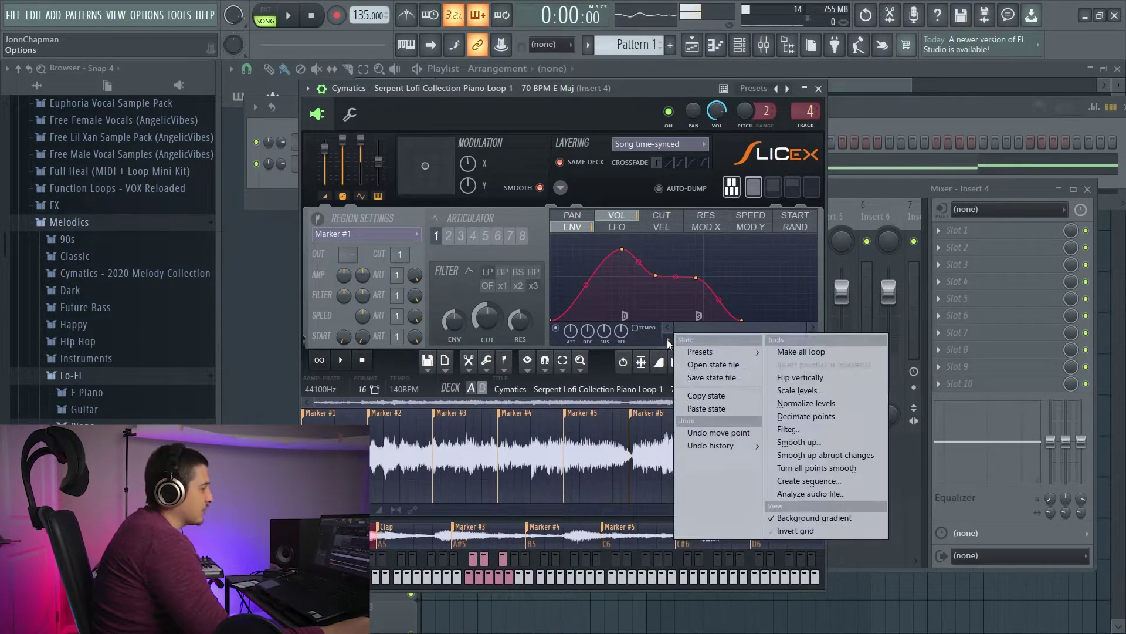
click(822, 536)
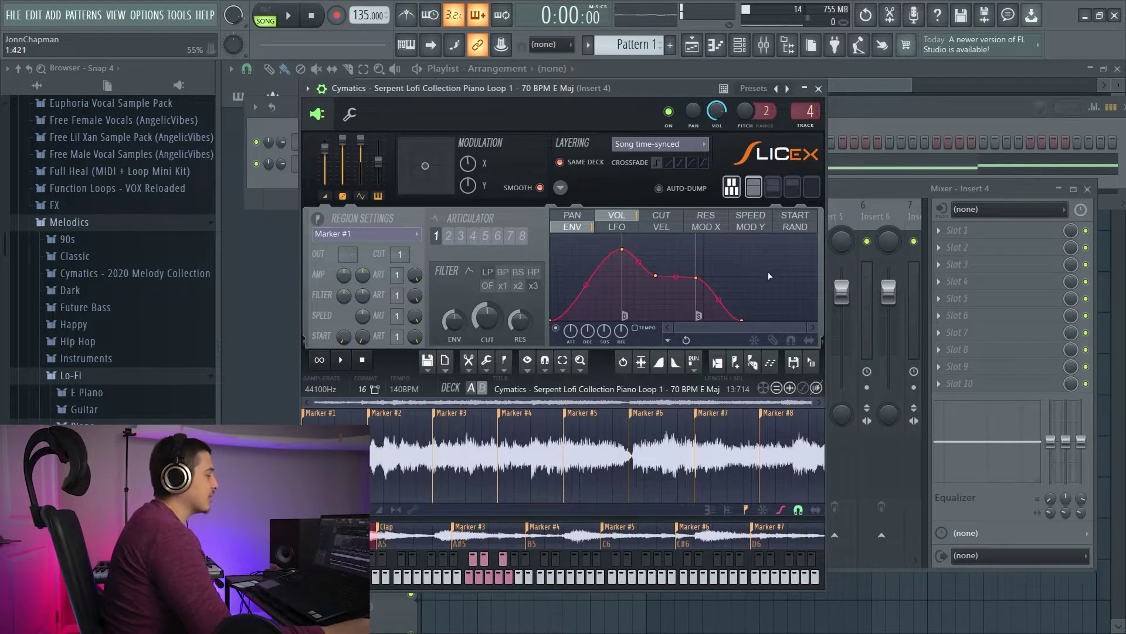
Step: Freeze editing of the volume envelope, try moving one of its points, and unfreeze it
scroll(714, 297, down, 1)
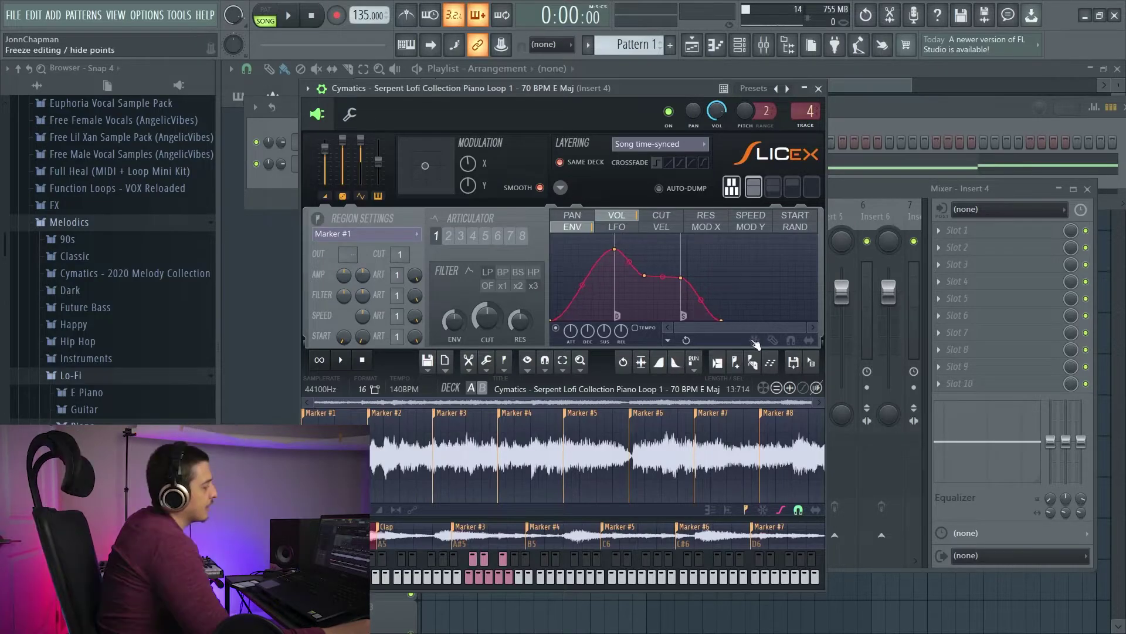
drag(682, 272, 660, 265)
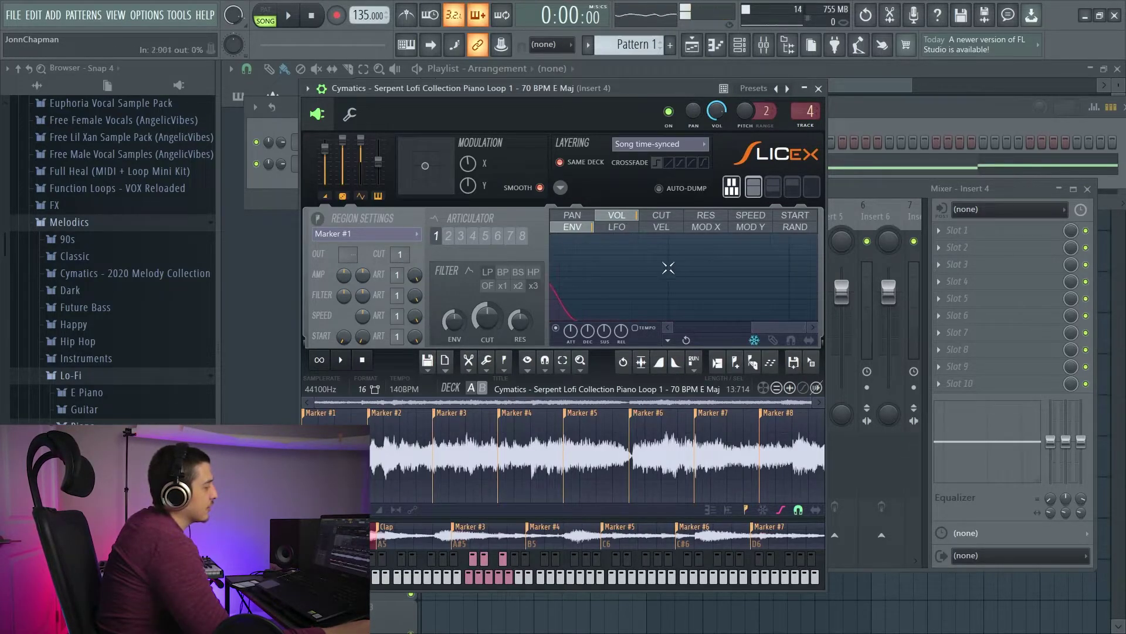
drag(788, 332, 664, 329)
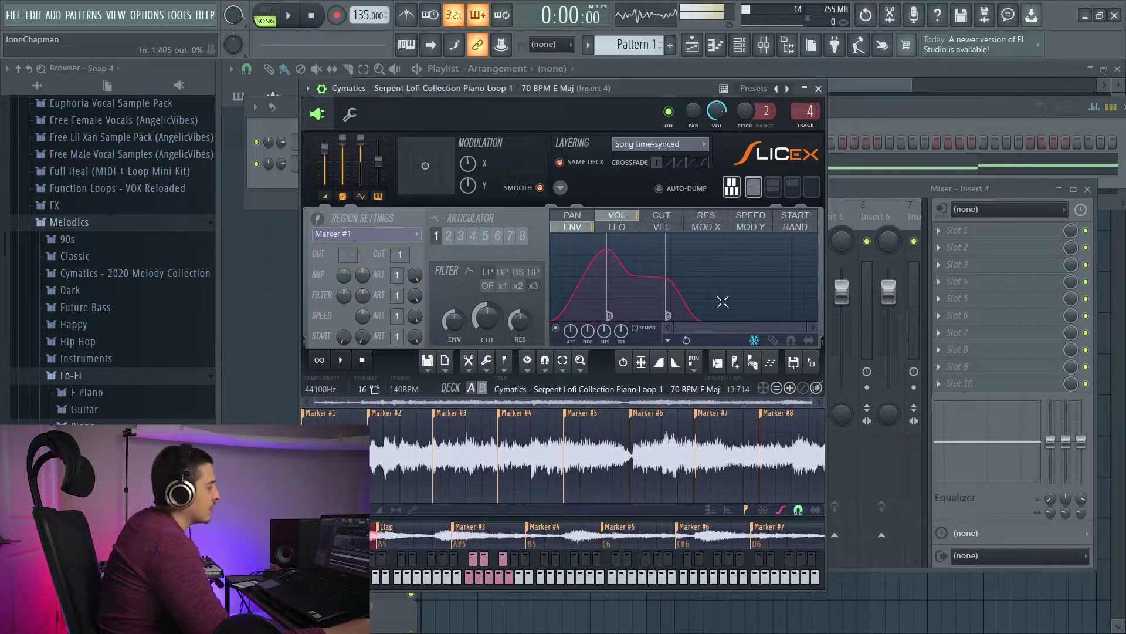
click(755, 341)
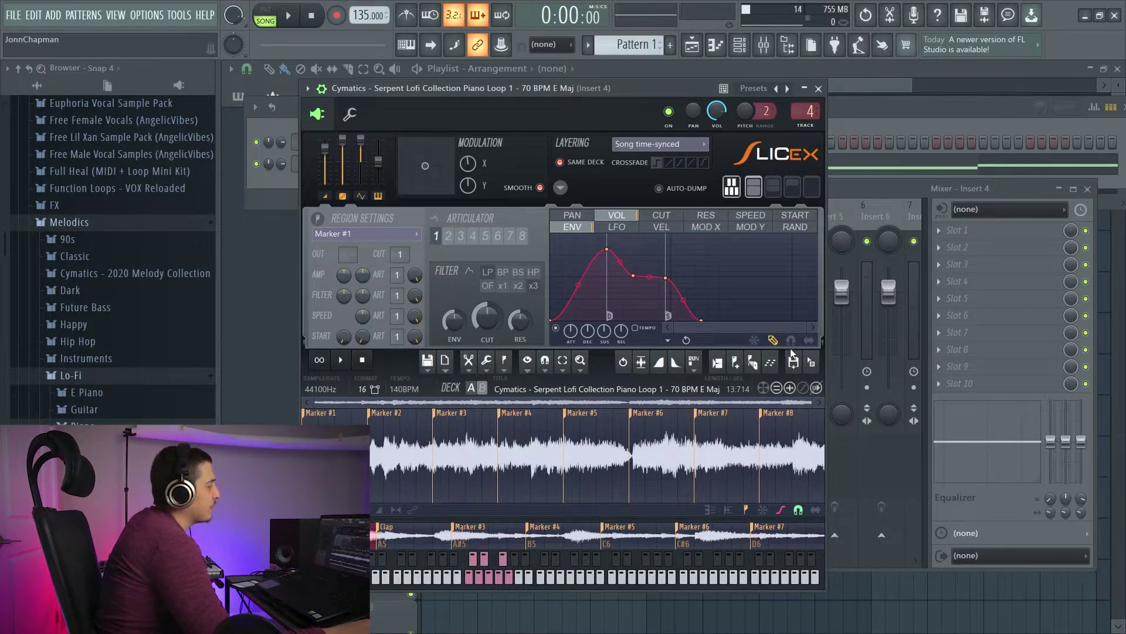
Step: Draw several freehand volume envelope shapes with step editing, with and without snapping to the grid
mouse_move(694, 309)
mouse_down()
mouse_move(636, 279)
mouse_move(692, 308)
mouse_up()
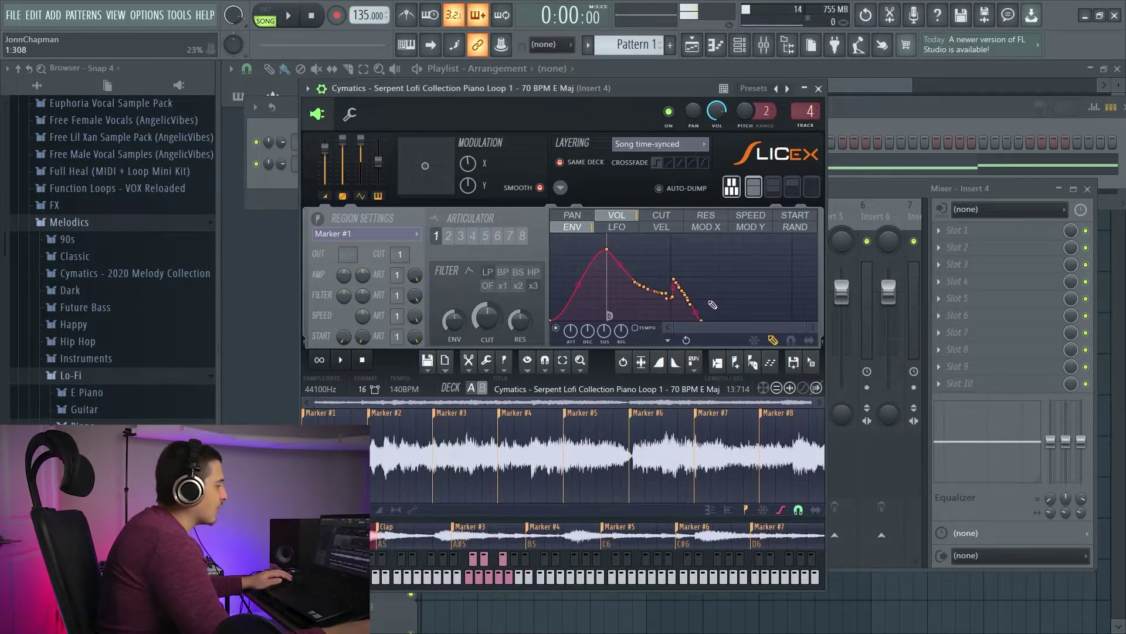
mouse_move(708, 288)
mouse_down()
mouse_move(598, 257)
mouse_move(682, 250)
mouse_move(788, 270)
mouse_move(551, 280)
mouse_up()
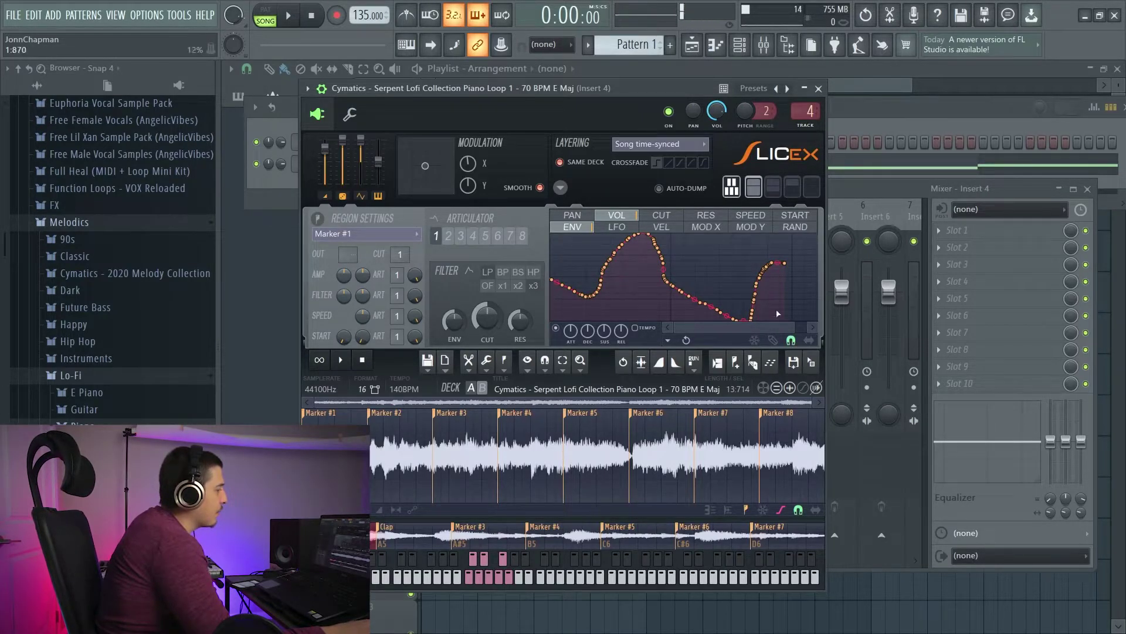
click(773, 340)
mouse_move(779, 277)
mouse_down()
mouse_move(744, 288)
mouse_move(690, 246)
mouse_up()
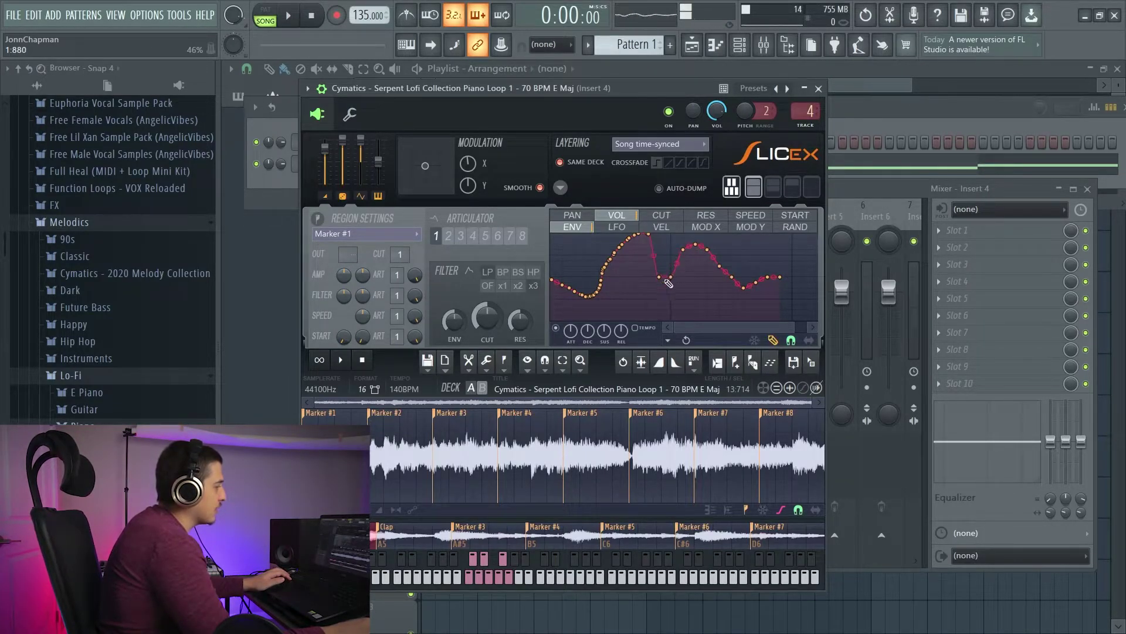
mouse_move(631, 298)
mouse_down()
mouse_move(683, 258)
mouse_move(754, 295)
mouse_up()
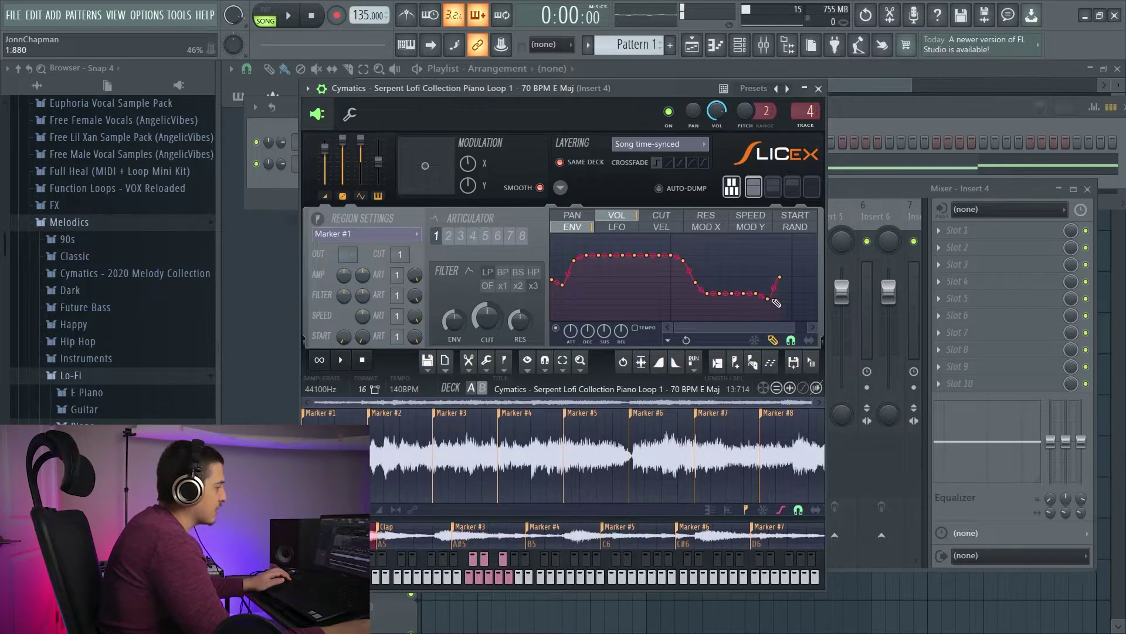
mouse_move(782, 264)
mouse_down()
mouse_move(726, 263)
mouse_move(643, 304)
mouse_move(675, 270)
mouse_move(727, 258)
mouse_up()
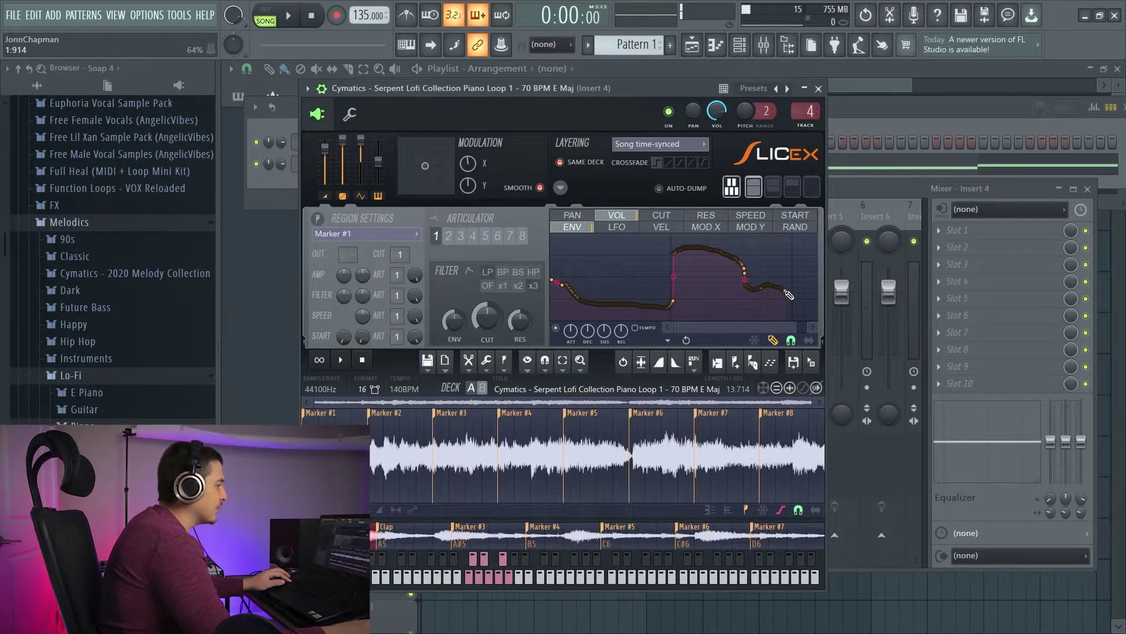
Step: Load a preset shape for the volume envelope and shift its peak point with the following points sliding along
click(667, 340)
mouse_move(727, 353)
click(807, 389)
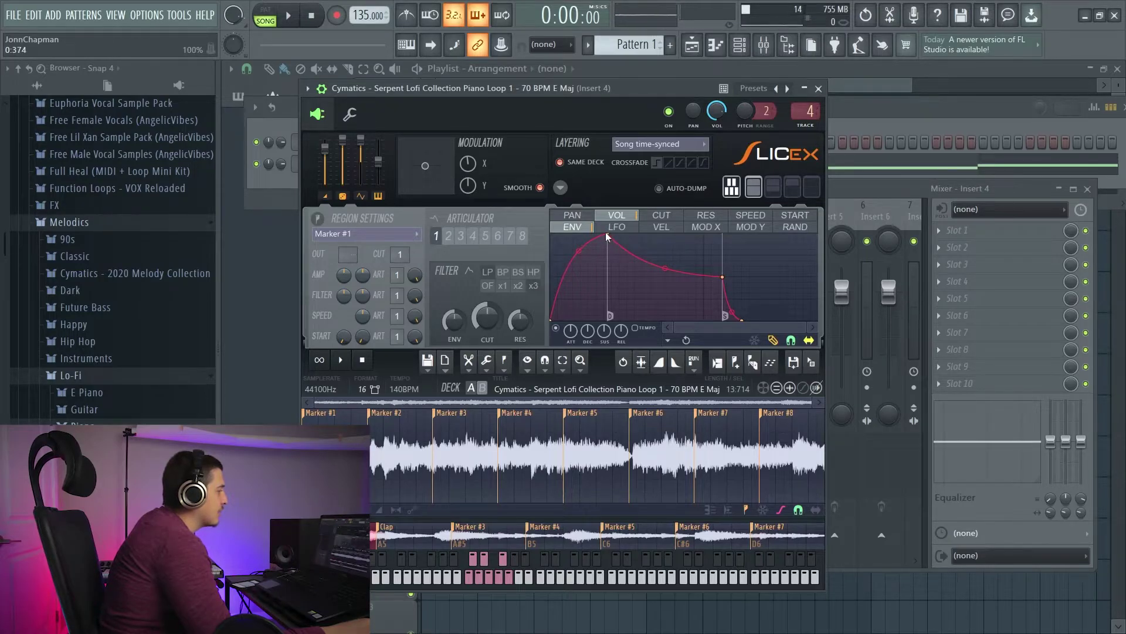
mouse_move(607, 235)
mouse_down()
mouse_move(636, 238)
mouse_move(604, 235)
mouse_up()
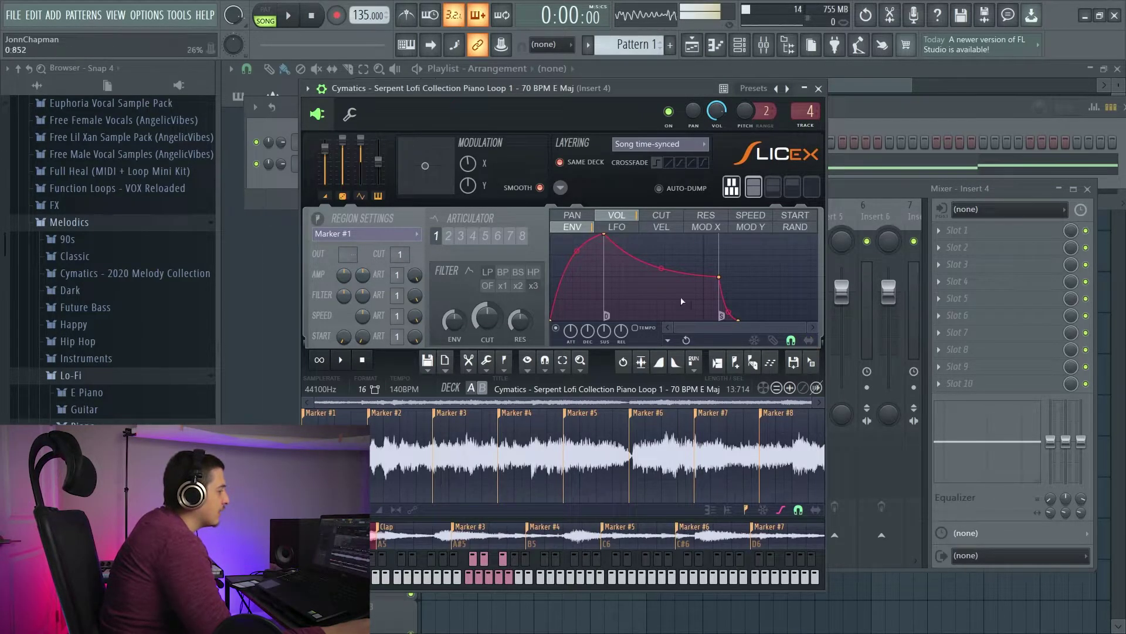
mouse_move(604, 234)
mouse_down()
mouse_move(659, 234)
mouse_move(612, 234)
mouse_up()
Step: Disable the volume envelope and enable the volume LFO with a faster speed
click(616, 226)
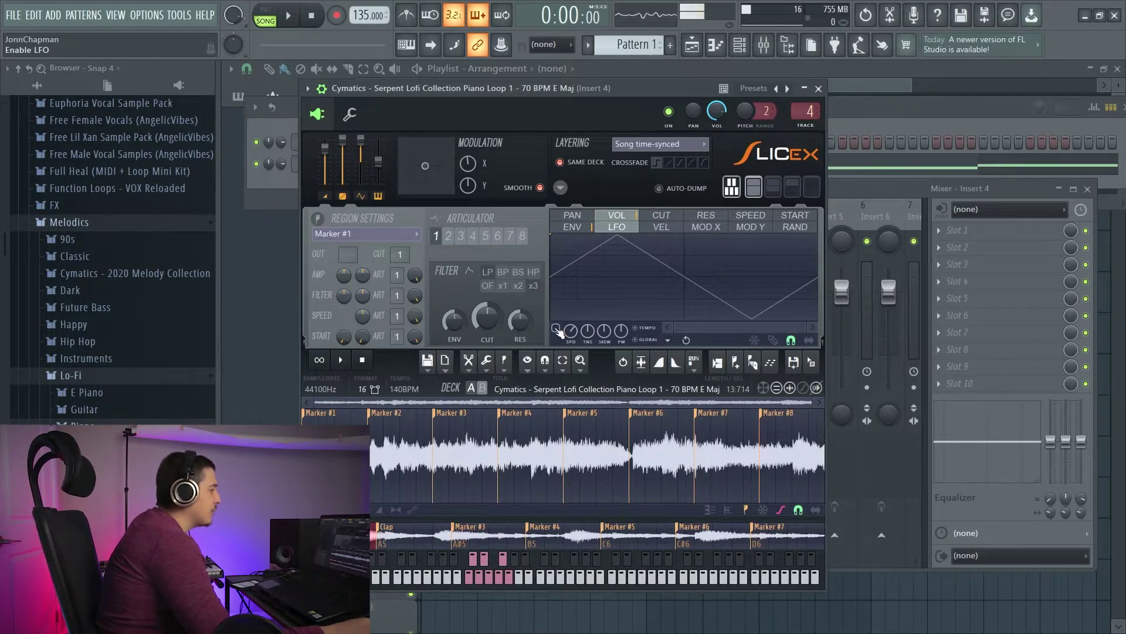
click(573, 226)
click(617, 228)
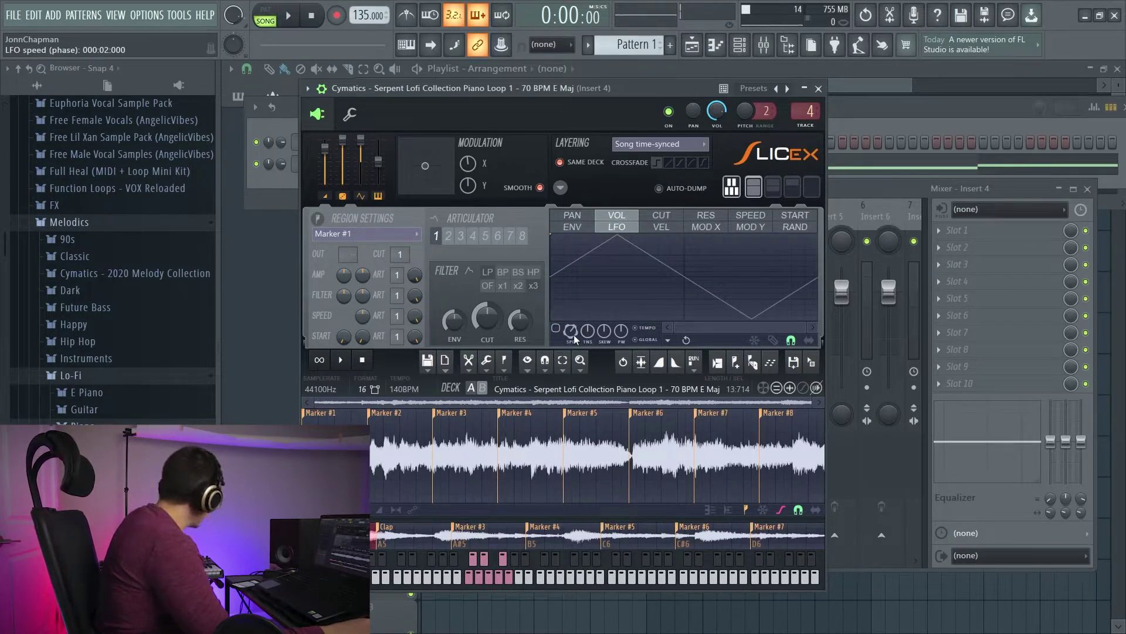
click(556, 328)
mouse_move(571, 332)
mouse_down()
mouse_move(571, 305)
mouse_move(571, 328)
mouse_up()
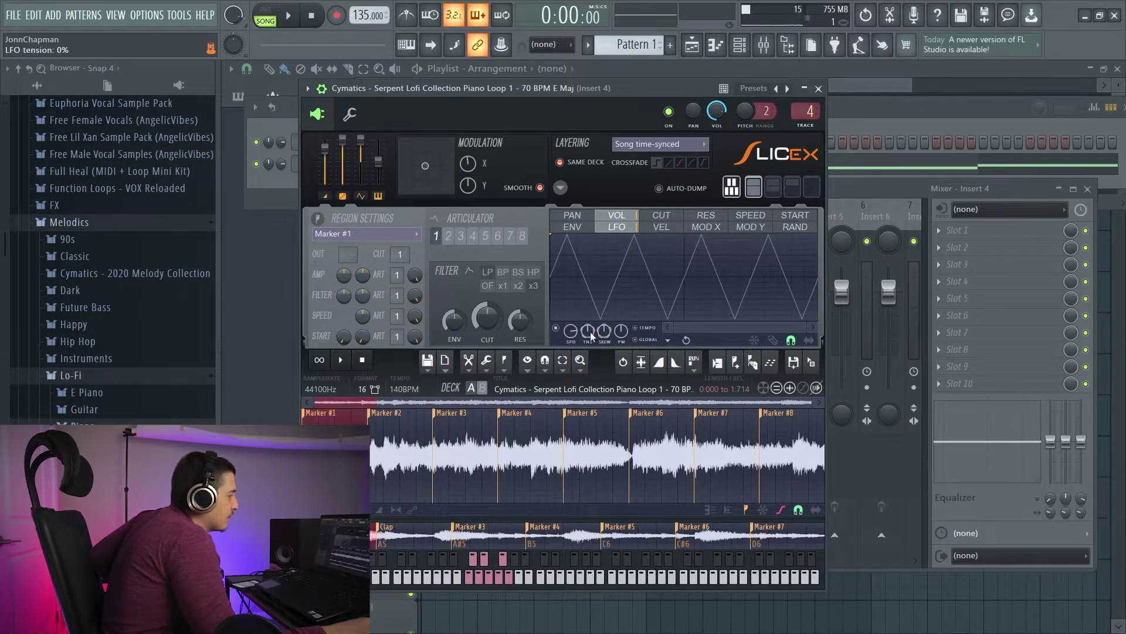
Step: Set the volume LFO's tension to 45% and switch its phase from global to retriggered
drag(591, 336, 623, 338)
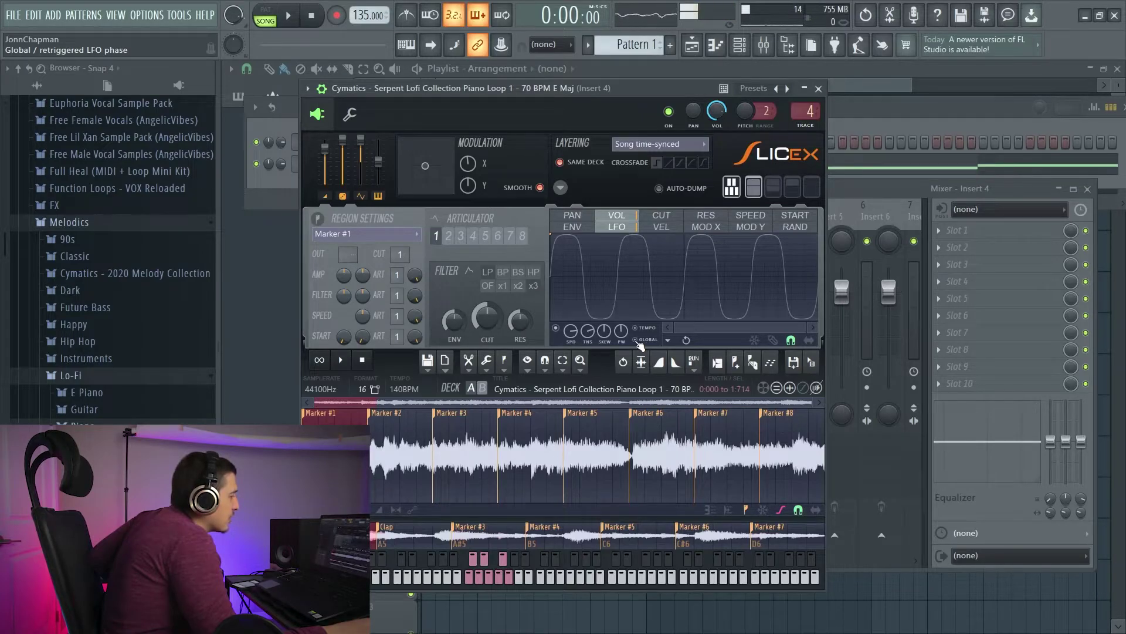
drag(637, 342, 652, 348)
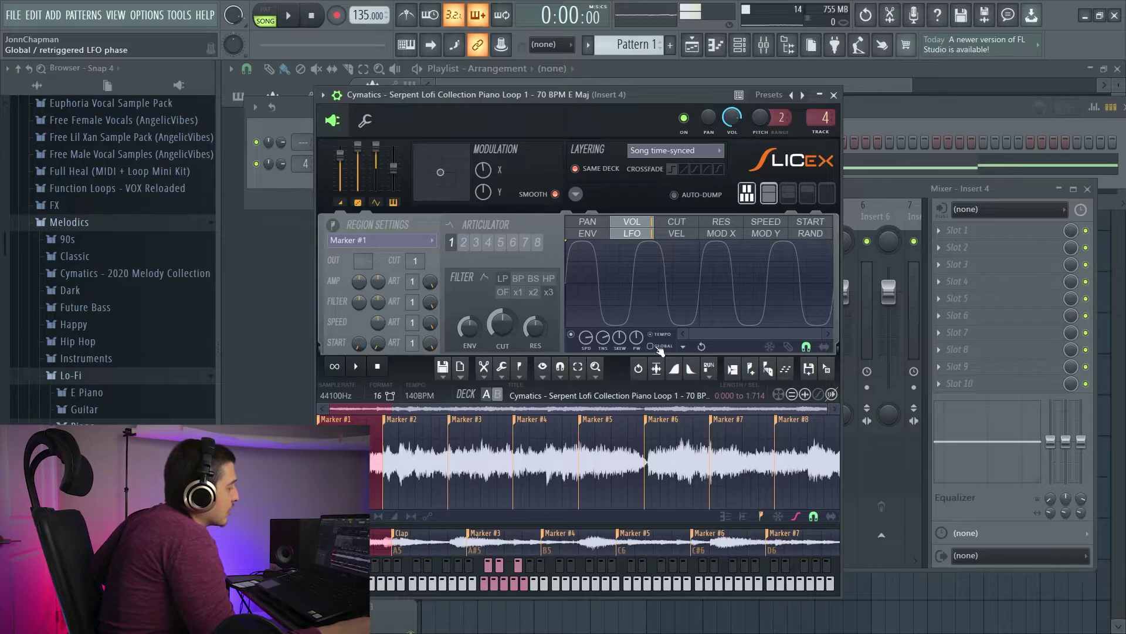
drag(585, 96, 619, 115)
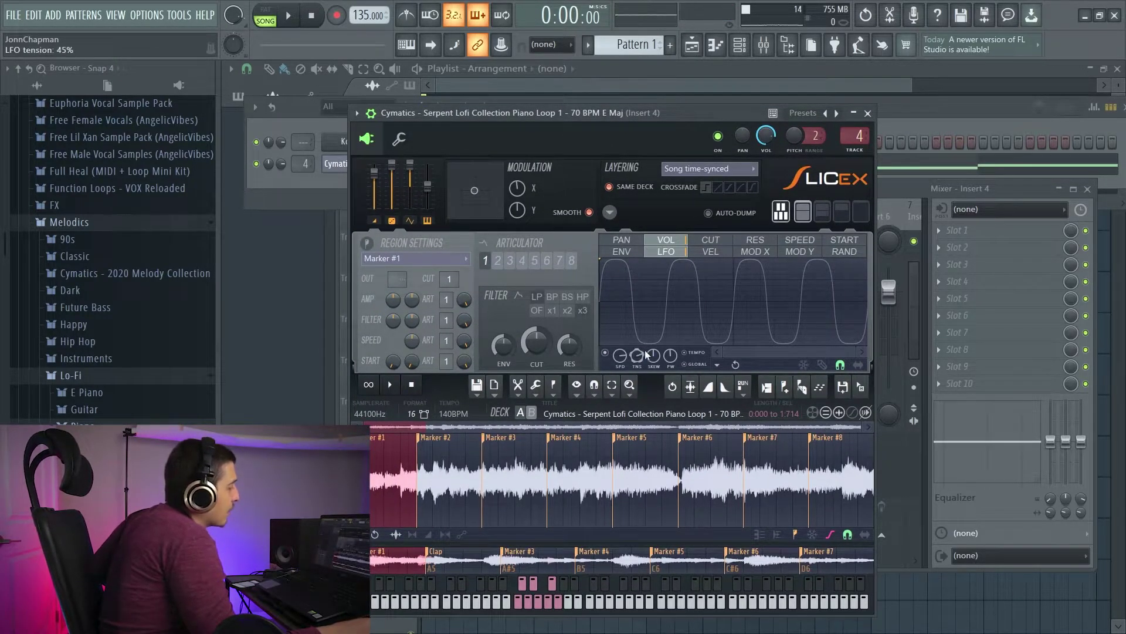
Step: Slow the volume LFO down to a single cycle across the graph and start song playback
mouse_move(637, 356)
mouse_down()
mouse_move(636, 344)
mouse_move(620, 346)
mouse_move(623, 361)
mouse_move(628, 347)
mouse_up()
key(space)
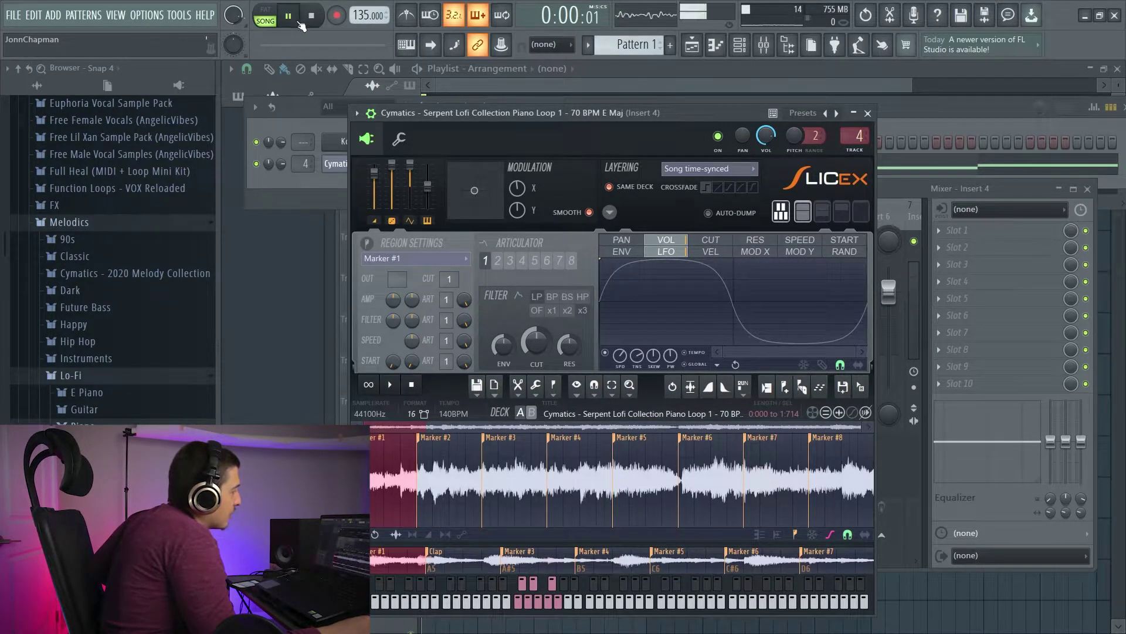
drag(603, 112, 589, 100)
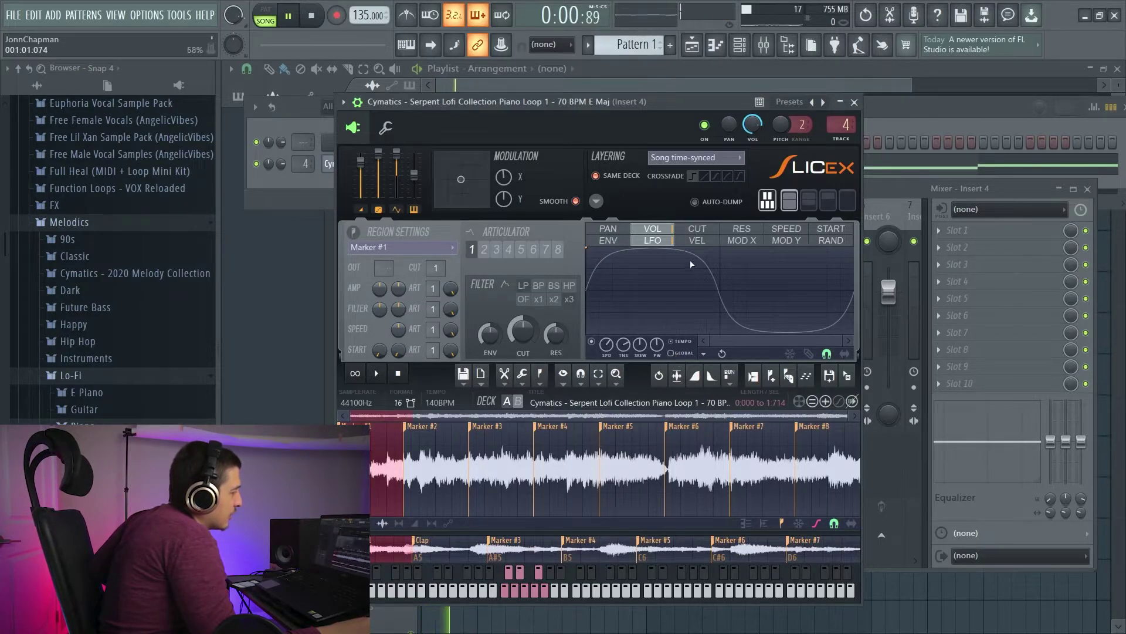
drag(598, 96, 603, 98)
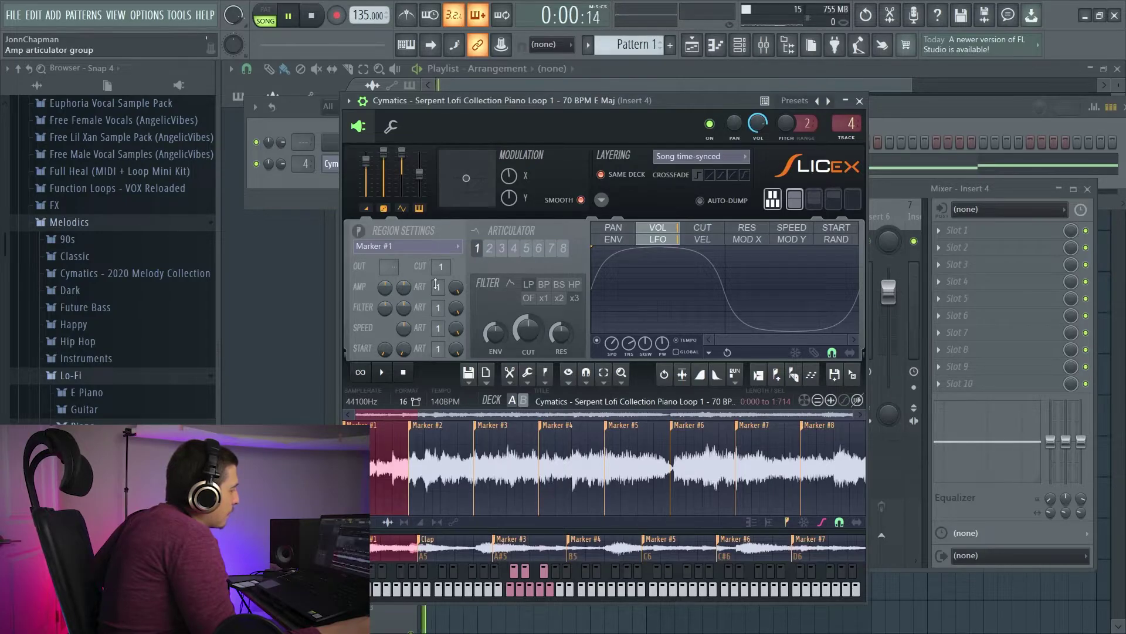
Step: Adjust the amp articulator amount for Marker #1 during playback
drag(453, 290, 453, 299)
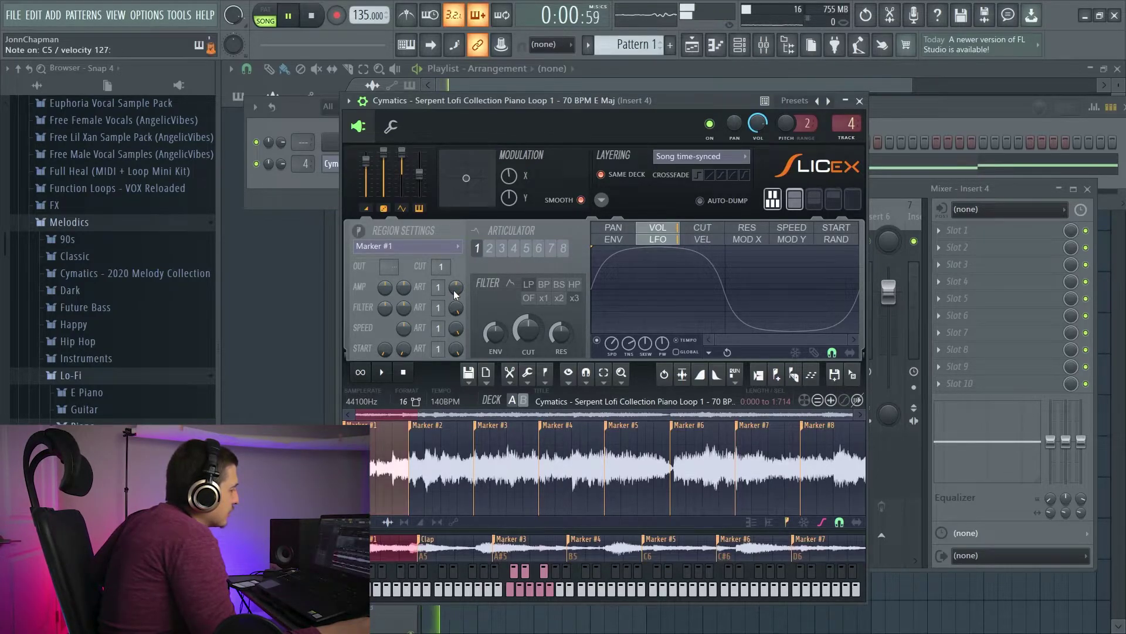
Step: Readjust Marker #1's amp articulator amount down and up to compare the strength of the volume LFO
drag(453, 290, 453, 298)
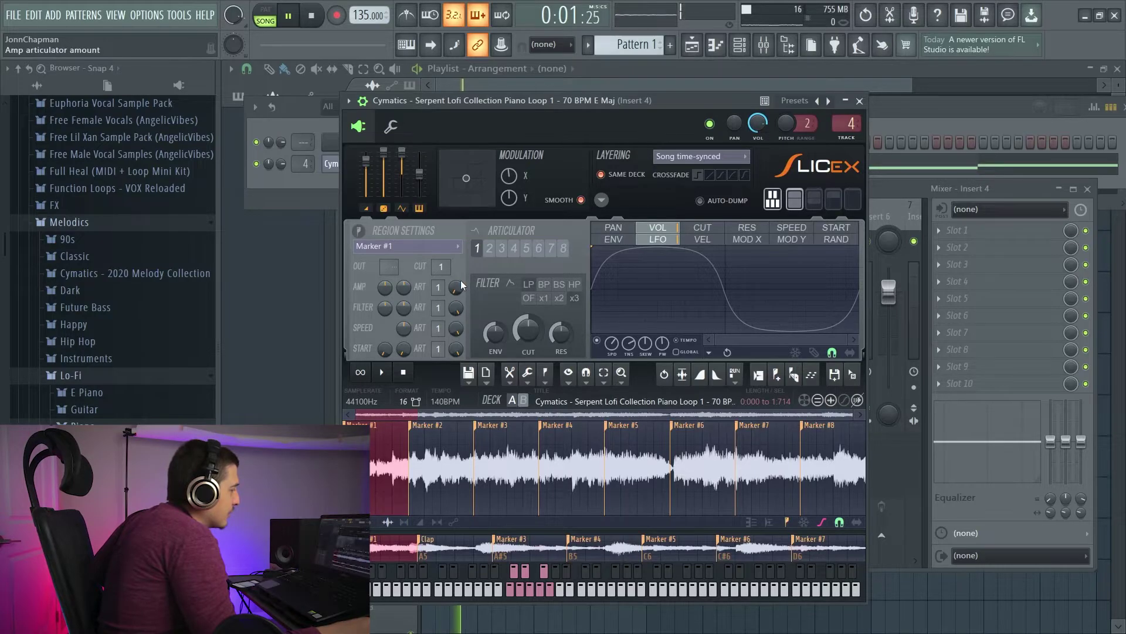
drag(457, 289, 457, 240)
drag(457, 288, 467, 293)
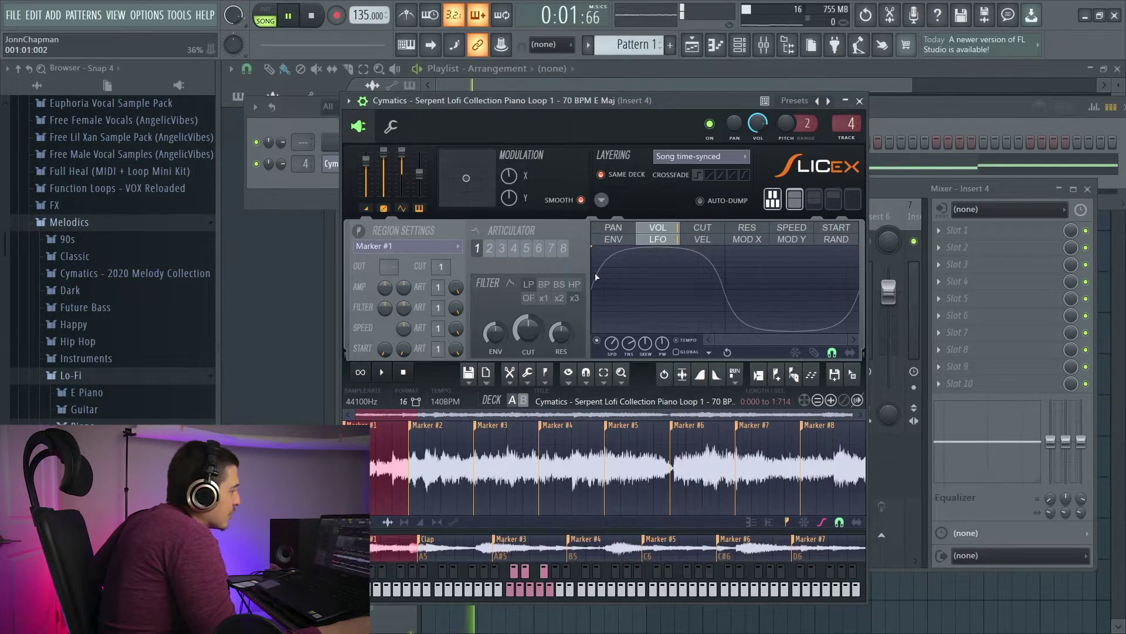
Step: Turn off bipolar tension for the volume LFO and raise its speed to about four cycles across the graph
click(708, 352)
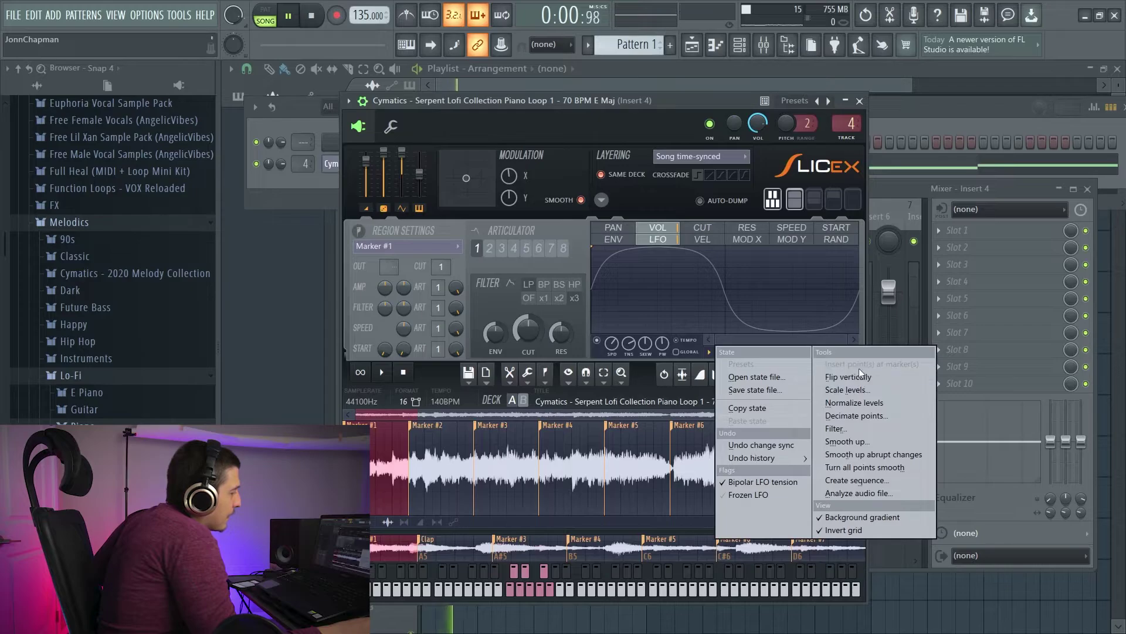
click(766, 483)
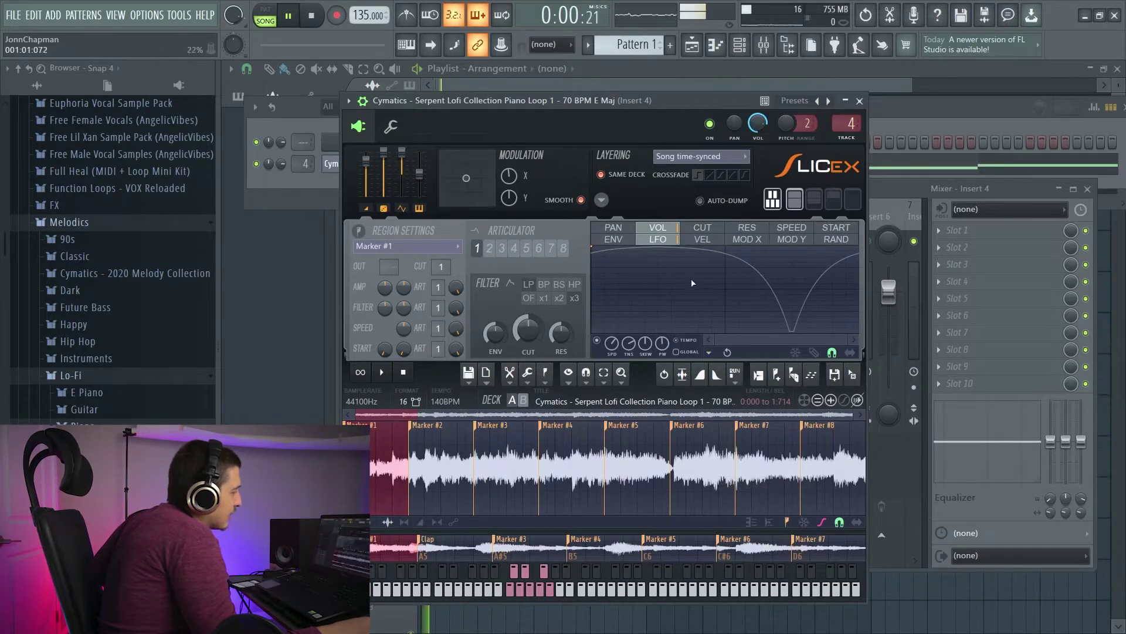
drag(612, 343, 612, 317)
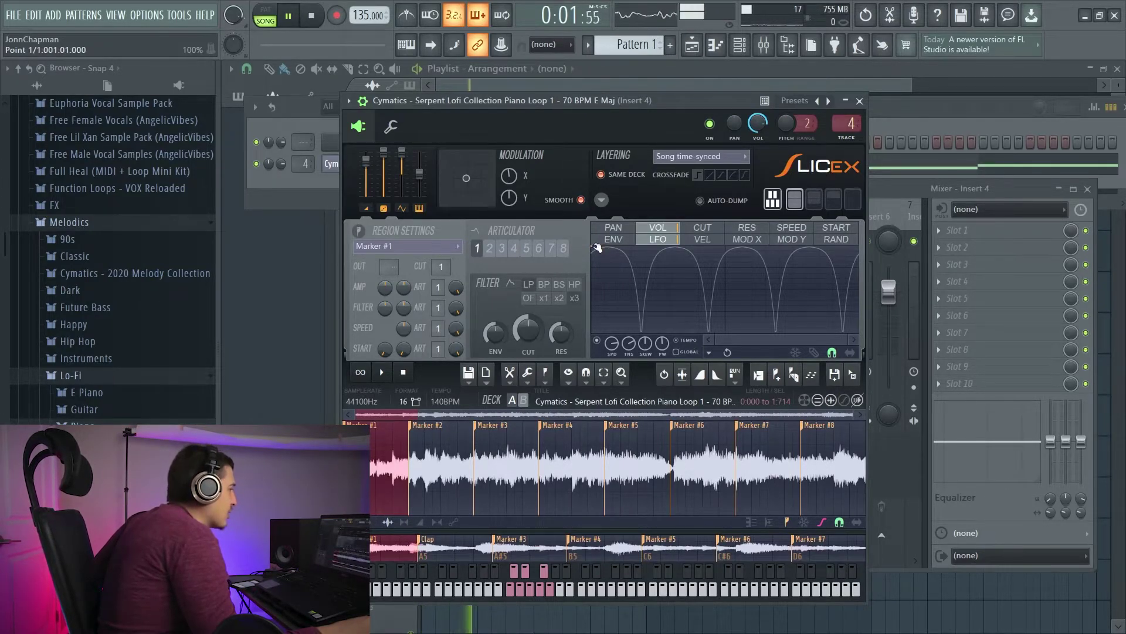
mouse_move(592, 247)
mouse_down()
mouse_move(594, 340)
mouse_move(584, 231)
mouse_up()
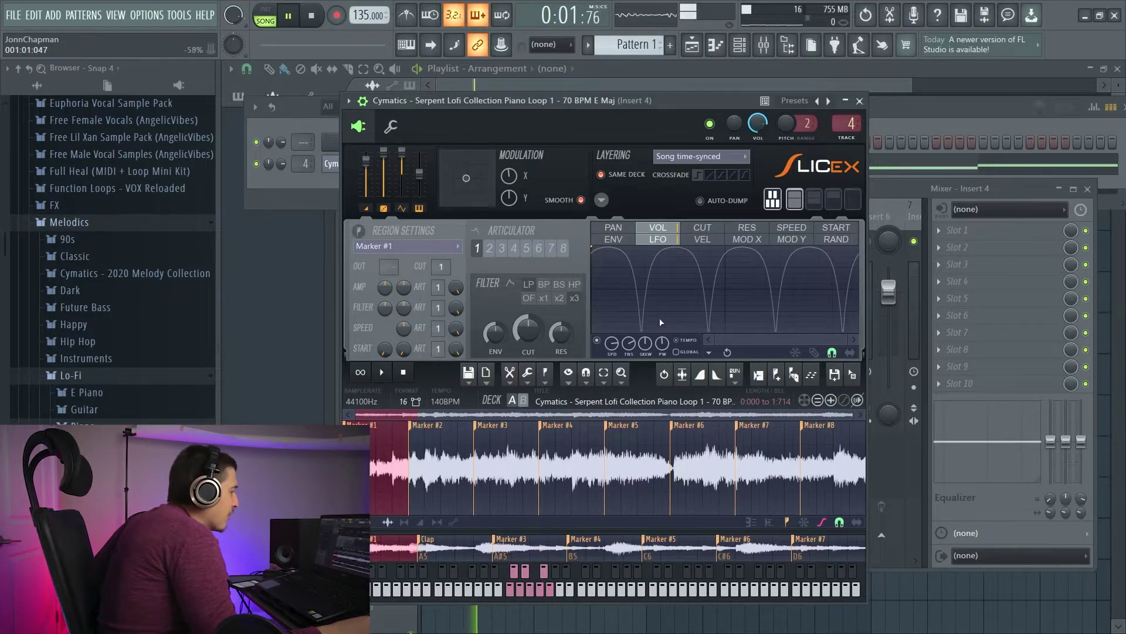
Step: Turn on the bipolar tension and frozen options for the volume LFO and set its speed to 000:02:000
click(708, 353)
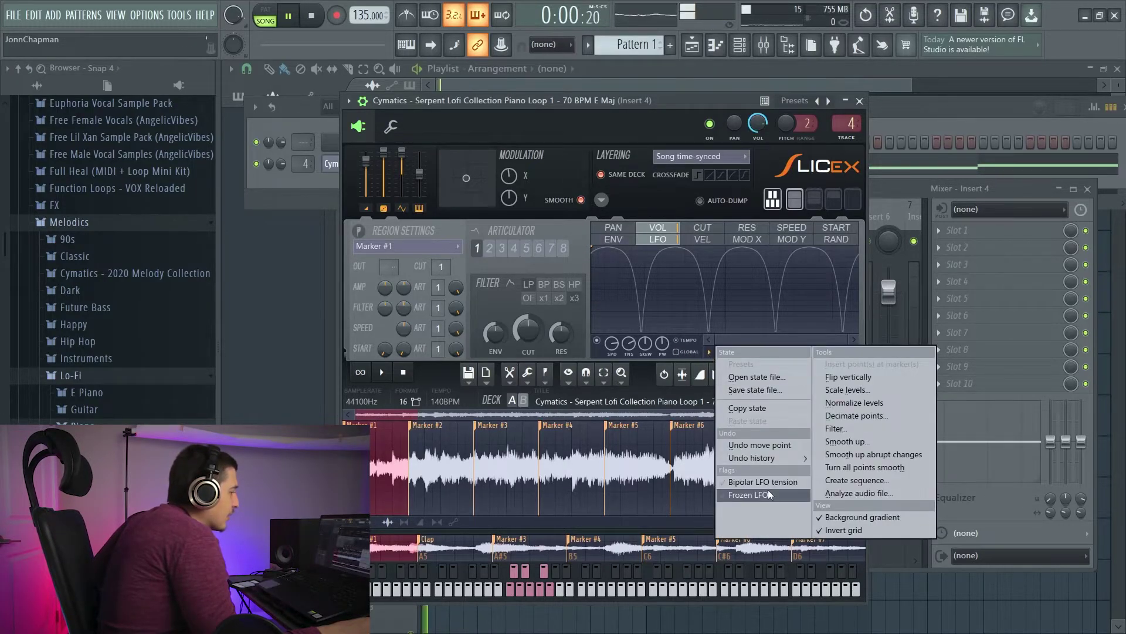
click(769, 488)
click(708, 352)
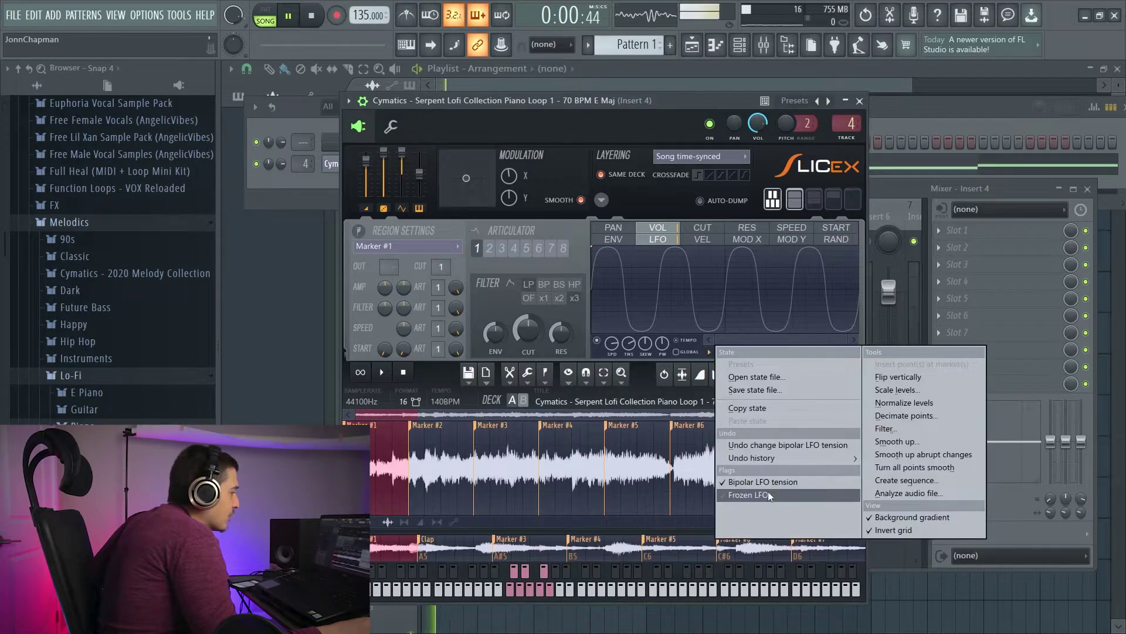
click(768, 495)
drag(612, 343, 612, 359)
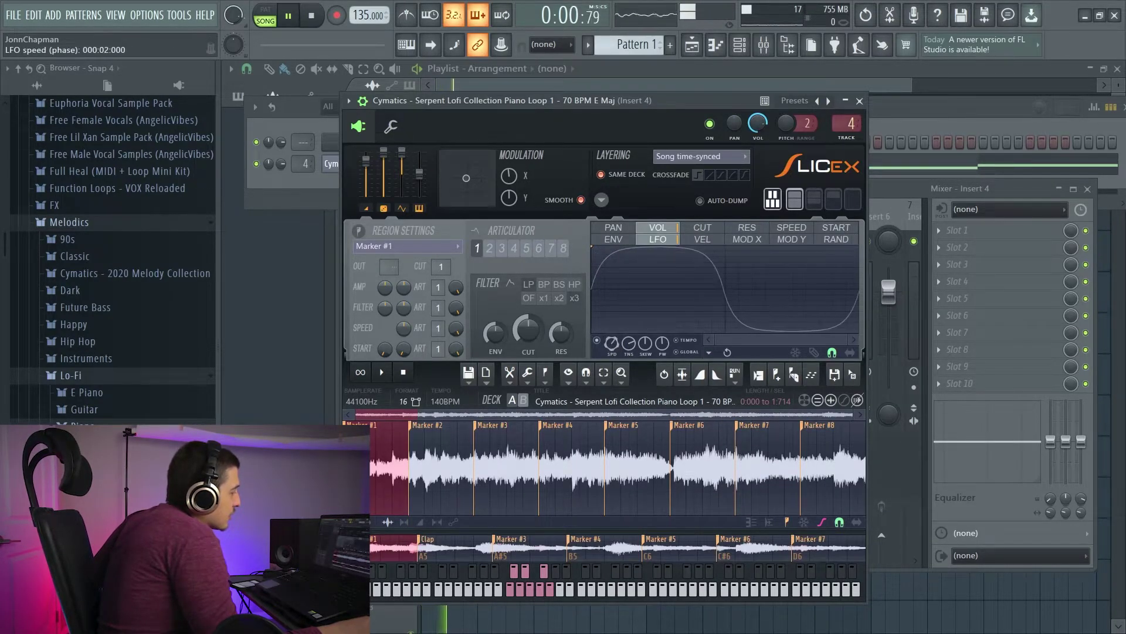
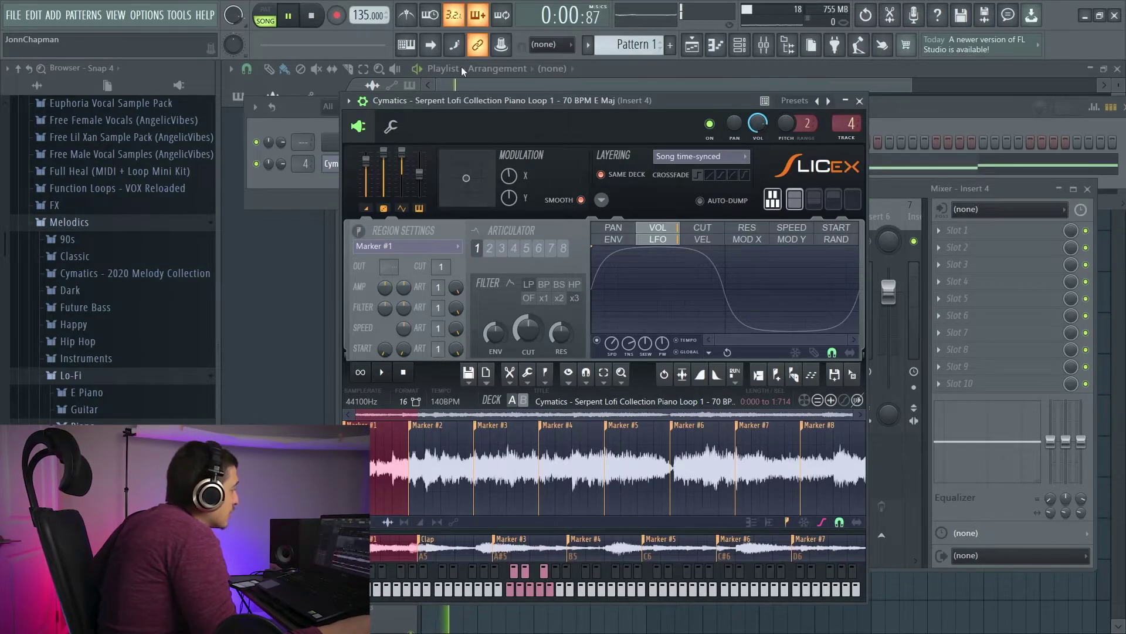
Step: Reposition the Slicex plugin window higher so its whole slice keyboard stays in view
drag(498, 98, 568, 174)
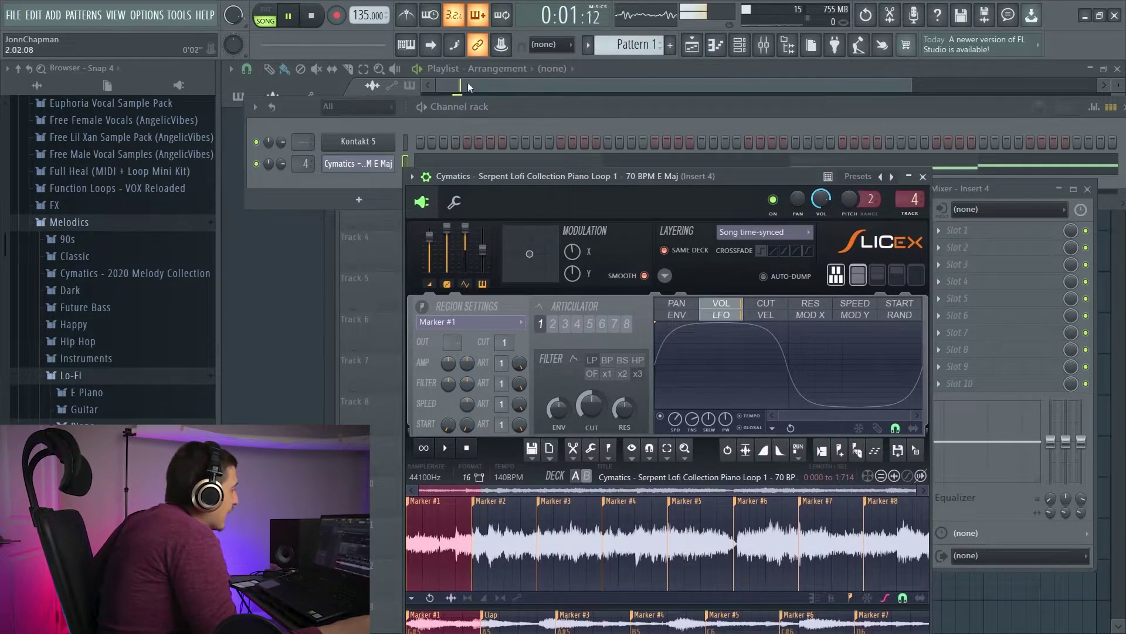
drag(639, 176, 578, 69)
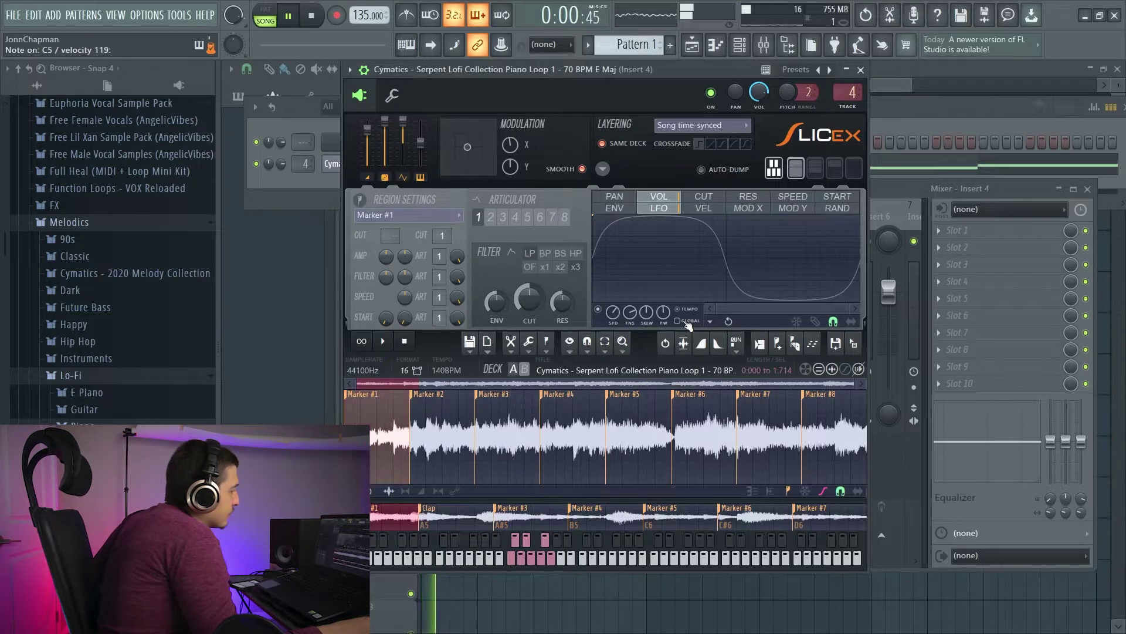
click(710, 321)
click(593, 259)
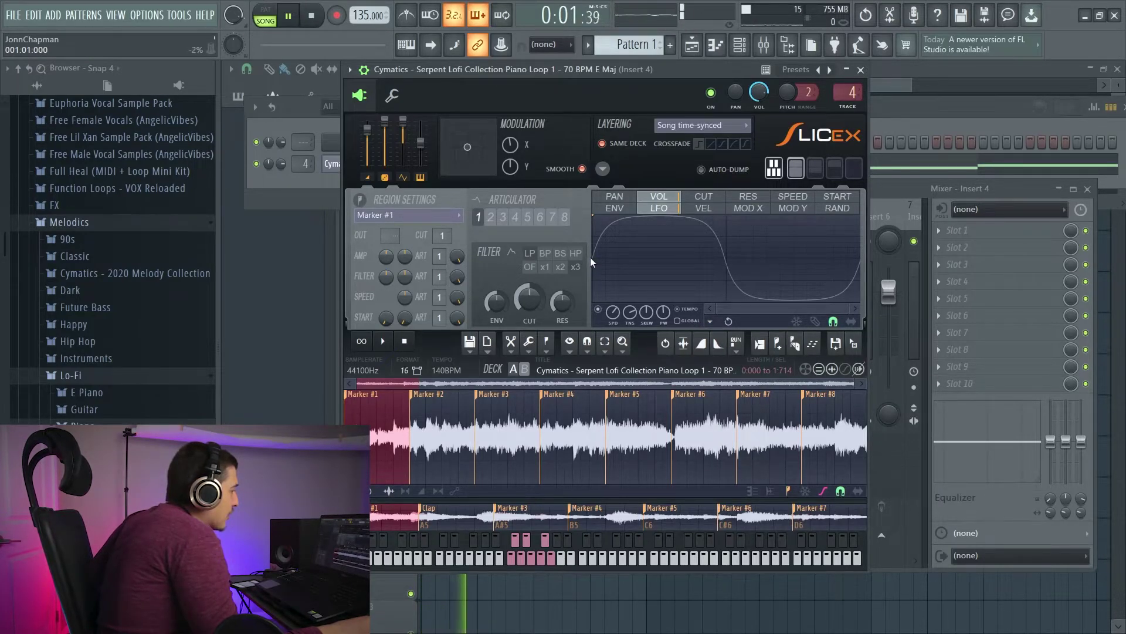
Step: Shape the pan velocity mapping as a line rising from minimum to maximum, and bend it into a curve with its tension
click(702, 209)
click(669, 209)
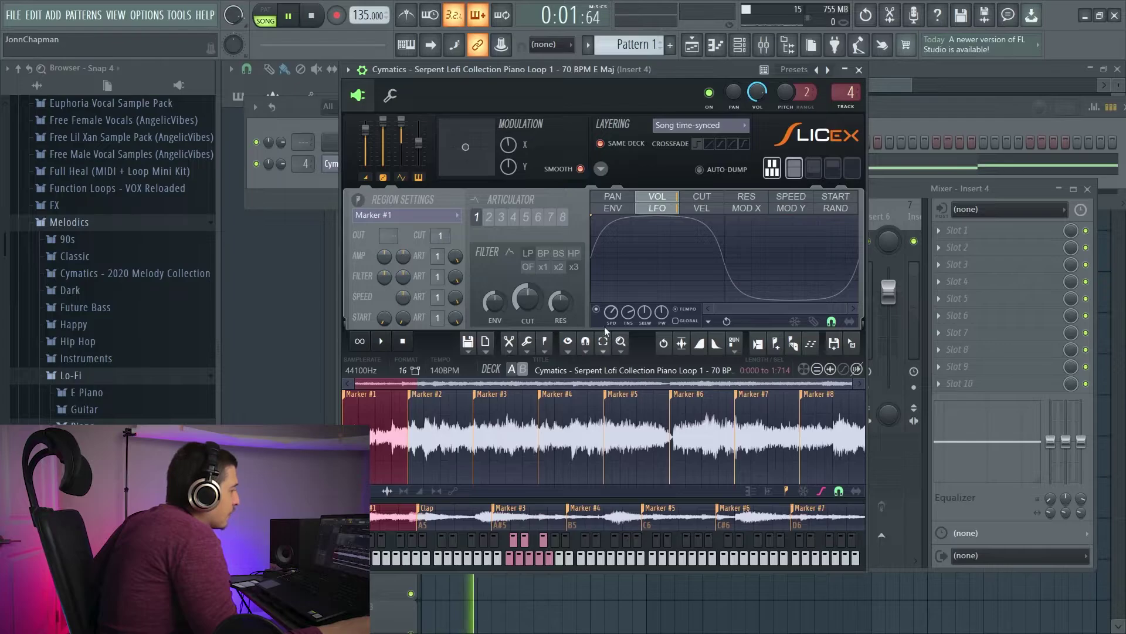
click(702, 209)
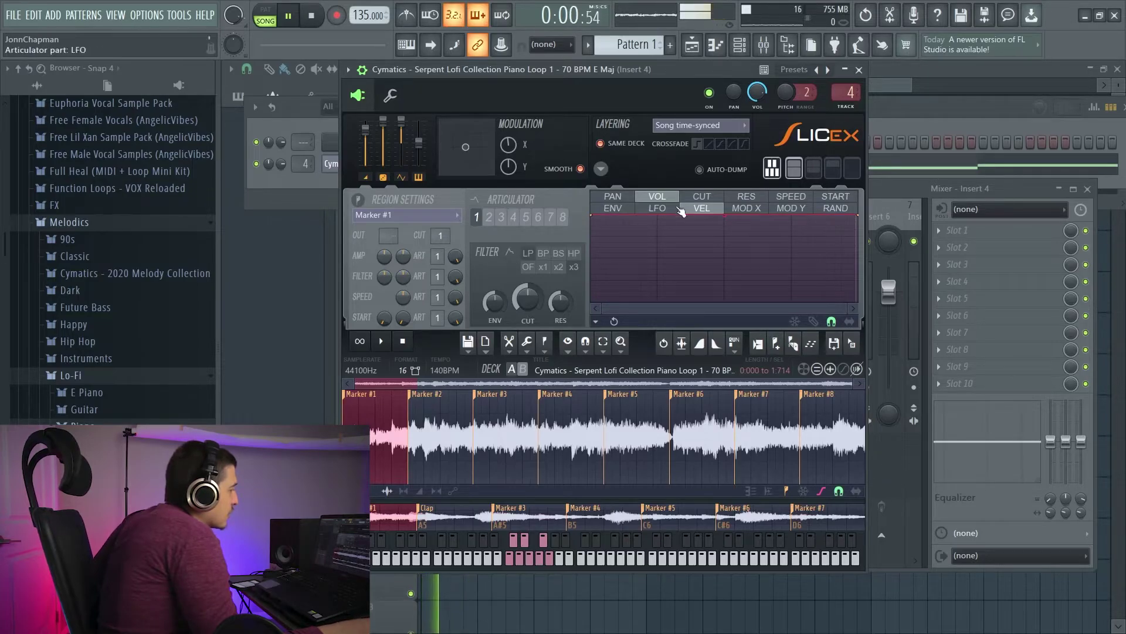
click(631, 197)
drag(593, 259, 580, 317)
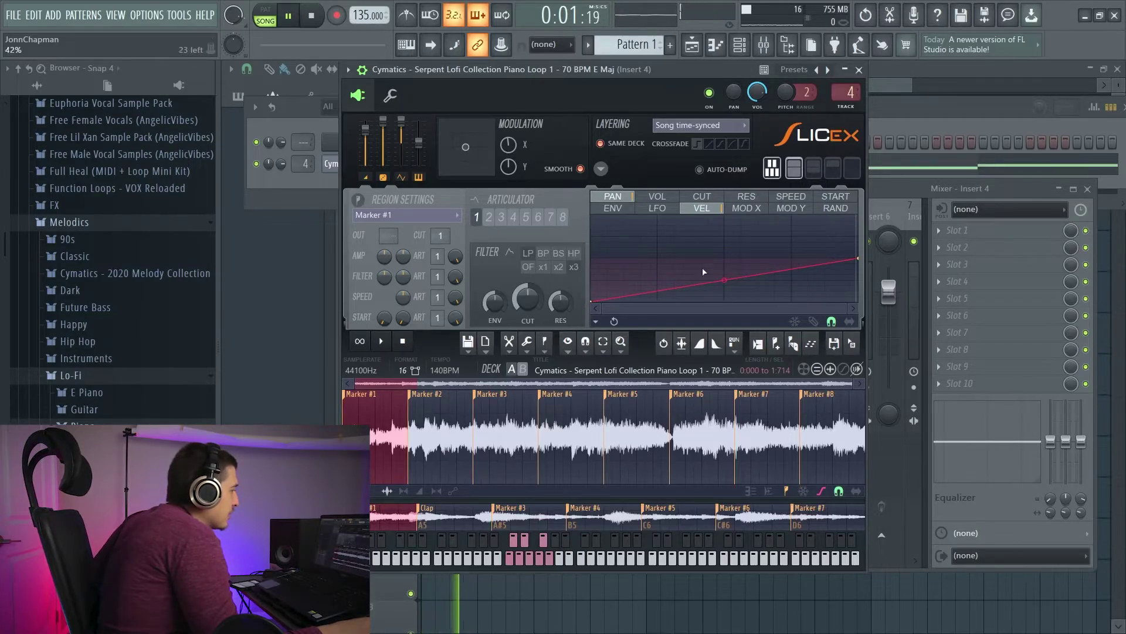
drag(859, 259, 843, 218)
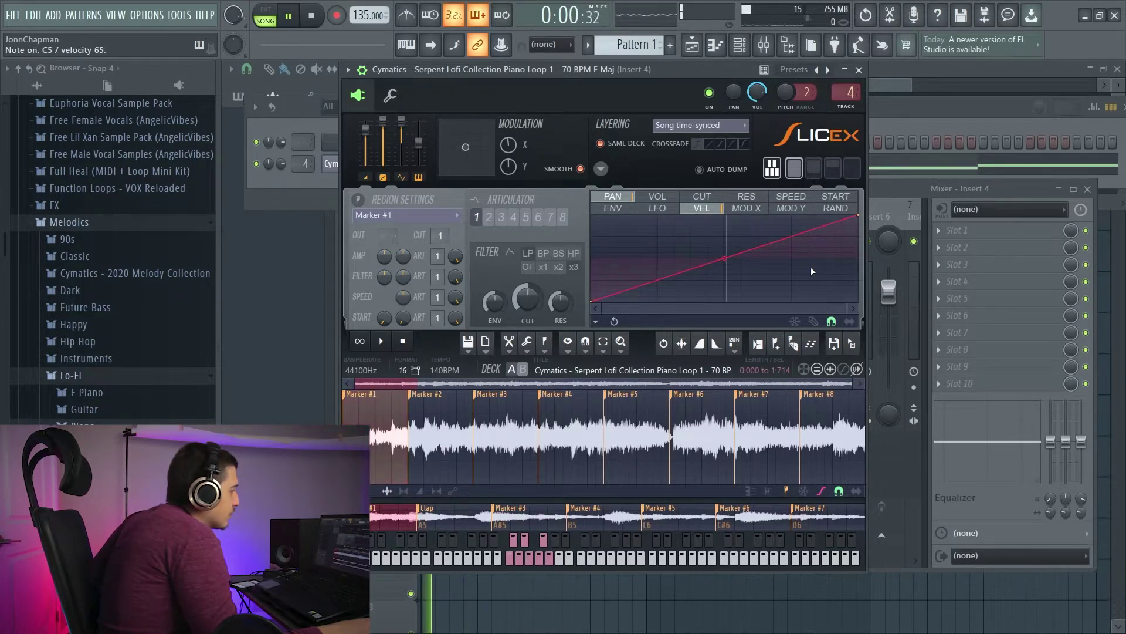
drag(724, 258, 725, 283)
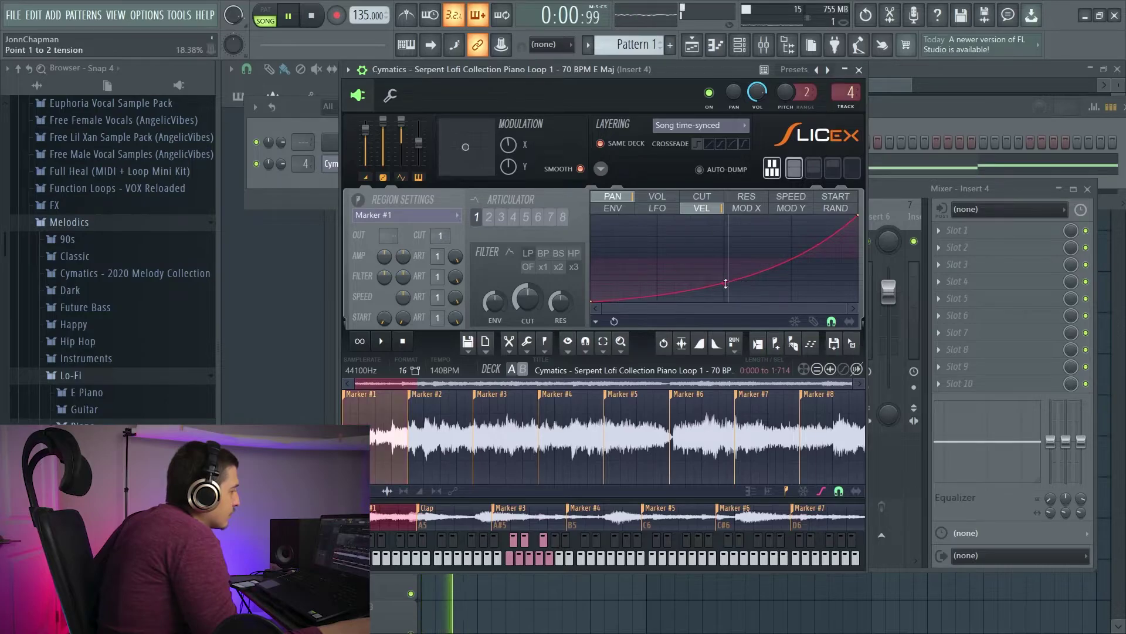
drag(726, 283, 721, 259)
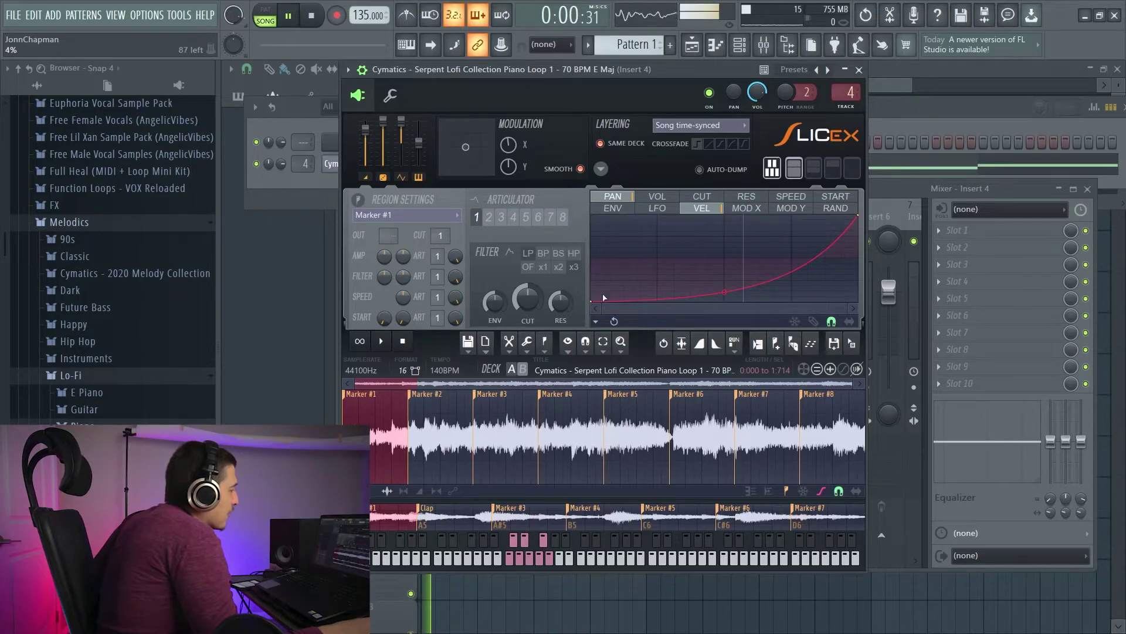
Step: Flatten the pan velocity mapping back to a centred straight line
click(595, 321)
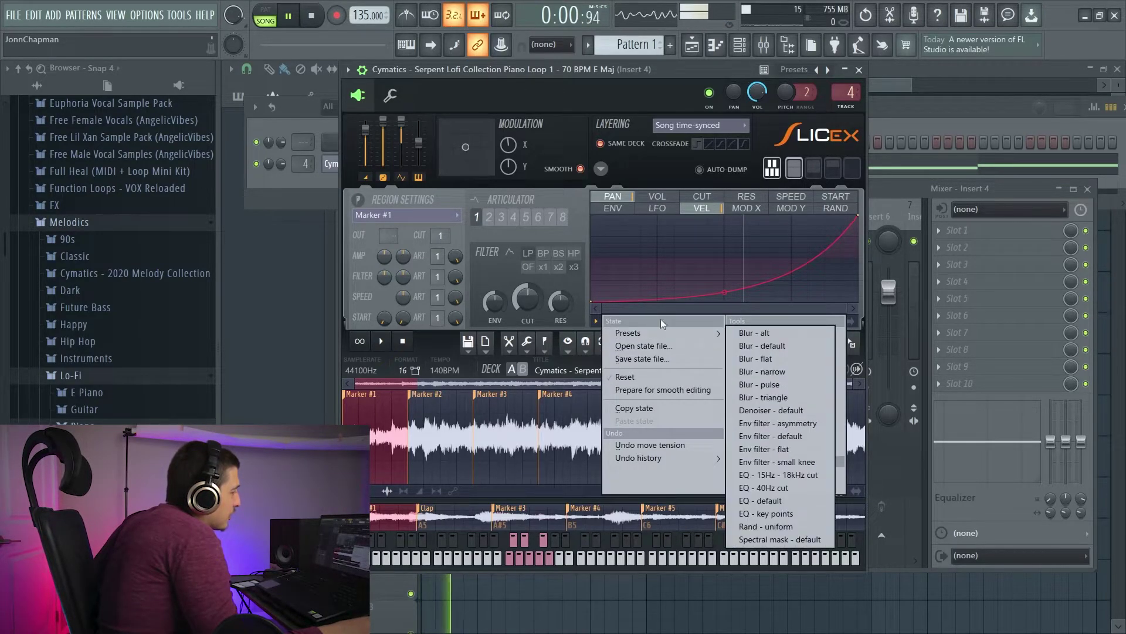
mouse_move(724, 332)
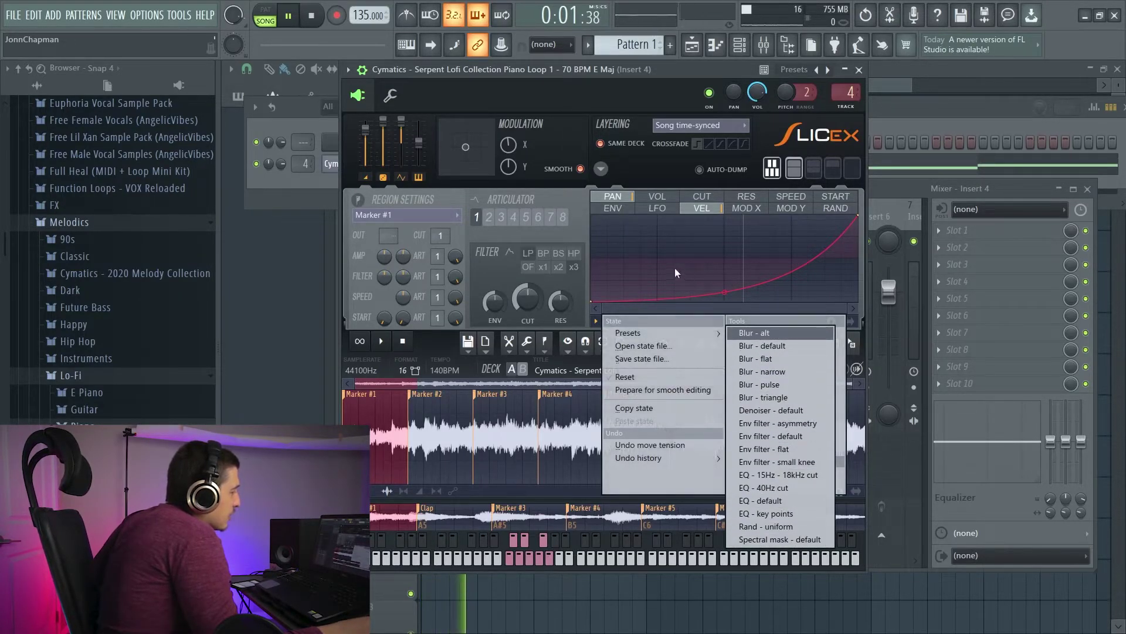
click(656, 245)
right_click(595, 304)
click(598, 299)
drag(594, 303, 591, 258)
drag(859, 218, 858, 258)
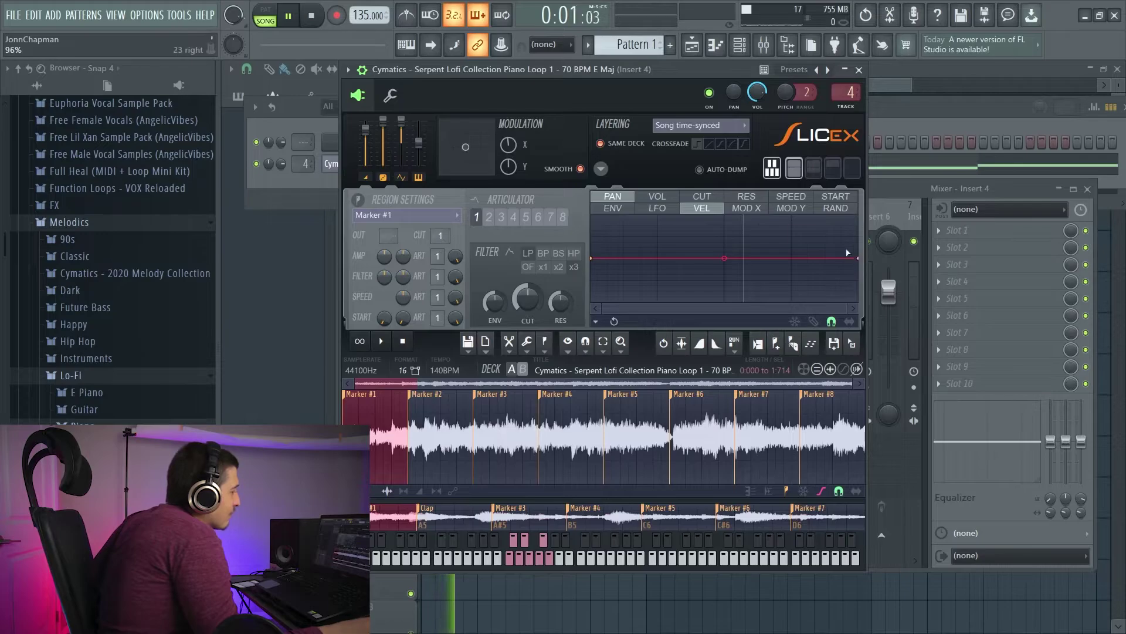
Step: Examine the modulation, random, velocity and LFO articulator parts across the pan, volume, cutoff, resonance, speed and start targets
click(758, 210)
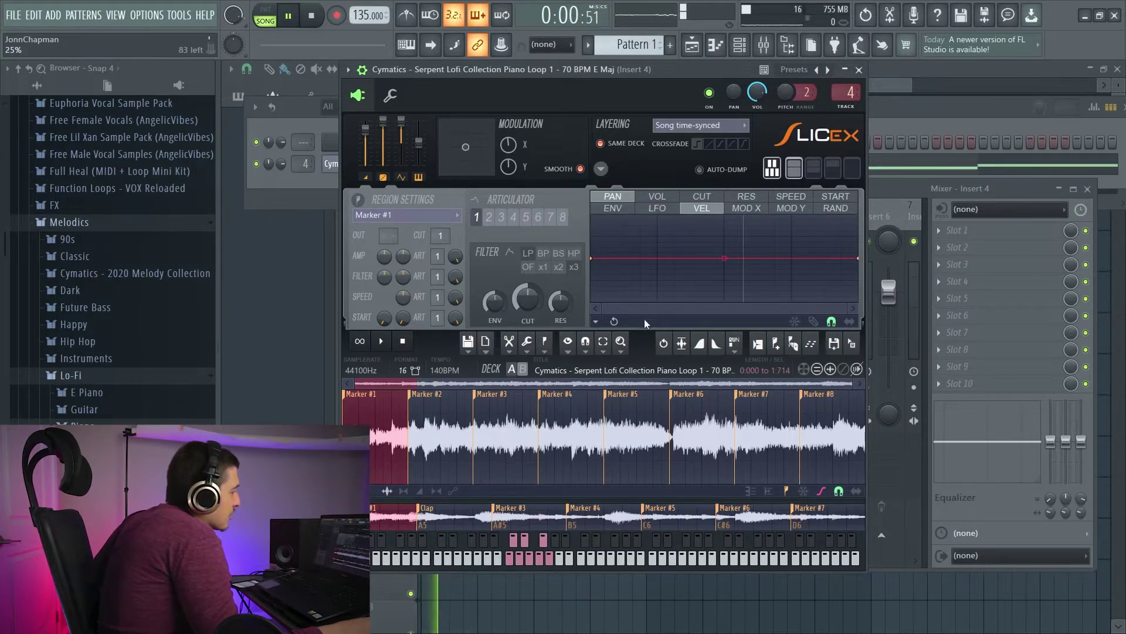
click(793, 211)
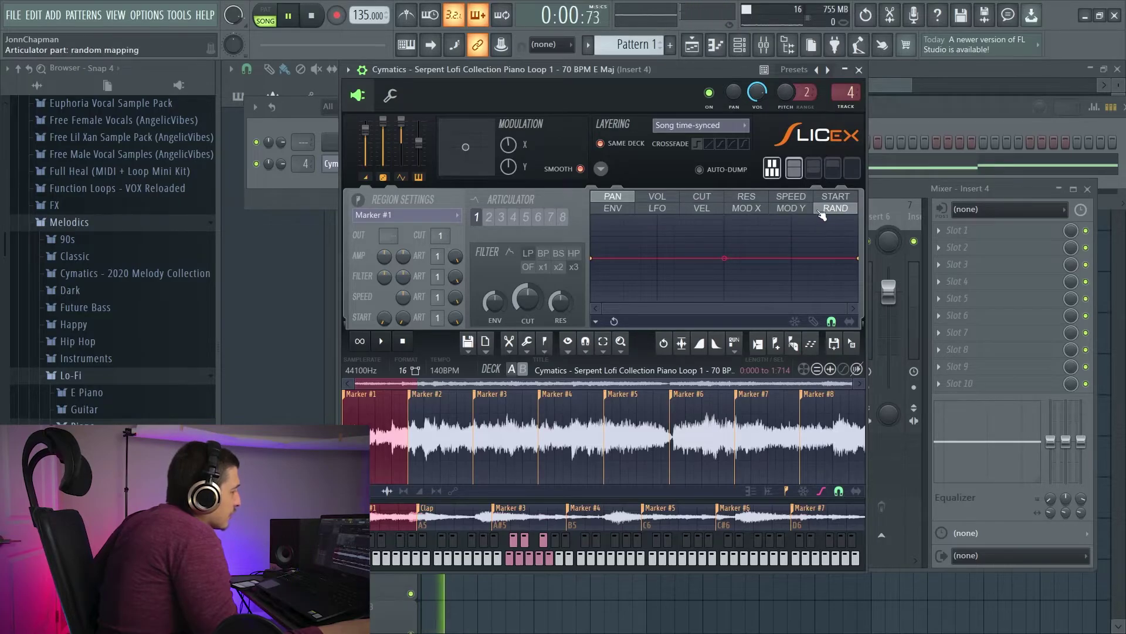
click(710, 212)
click(657, 196)
click(658, 209)
click(702, 208)
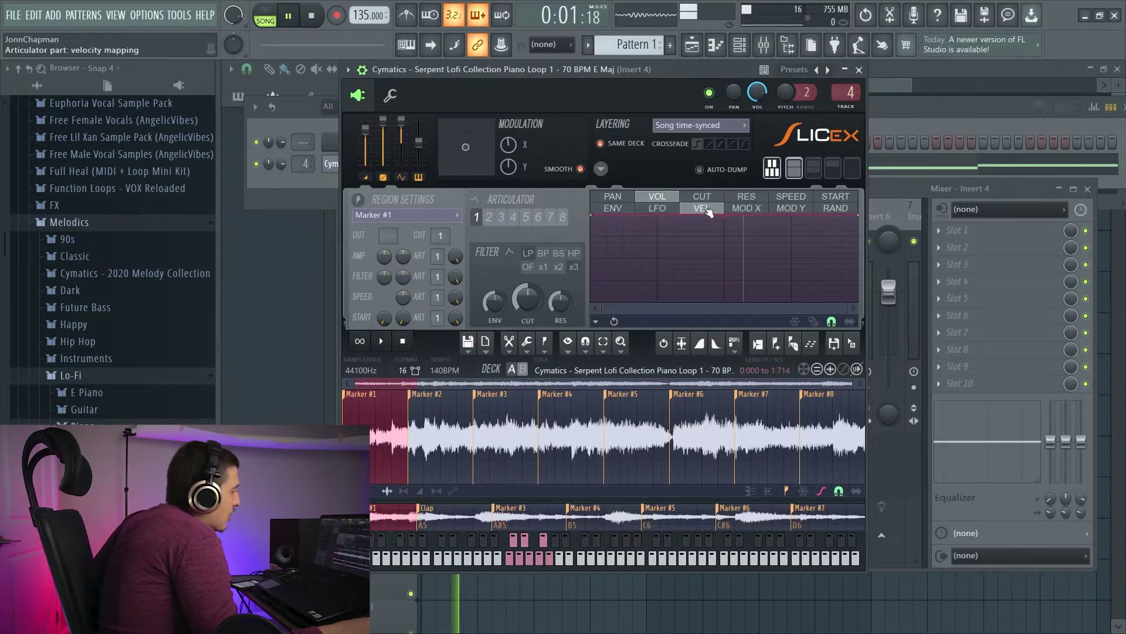
click(636, 198)
click(702, 196)
click(747, 196)
click(790, 196)
click(832, 197)
click(657, 196)
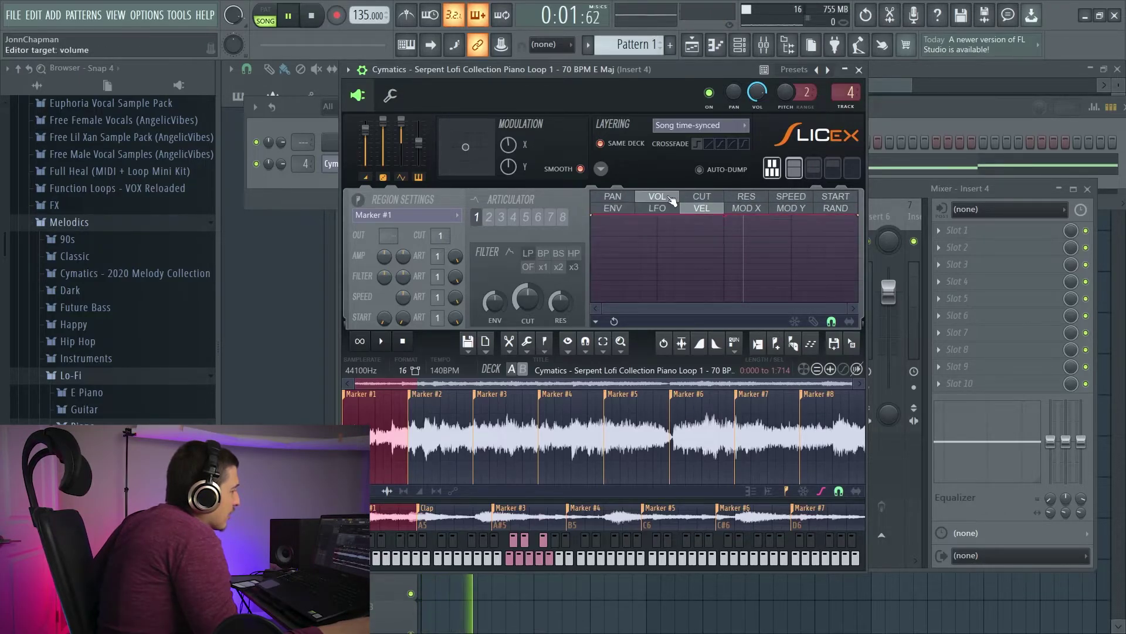
Step: Map modulation X to the filter cutoff as a straight line rising from minimum to maximum, and raise the X modulation slightly
click(703, 197)
click(747, 207)
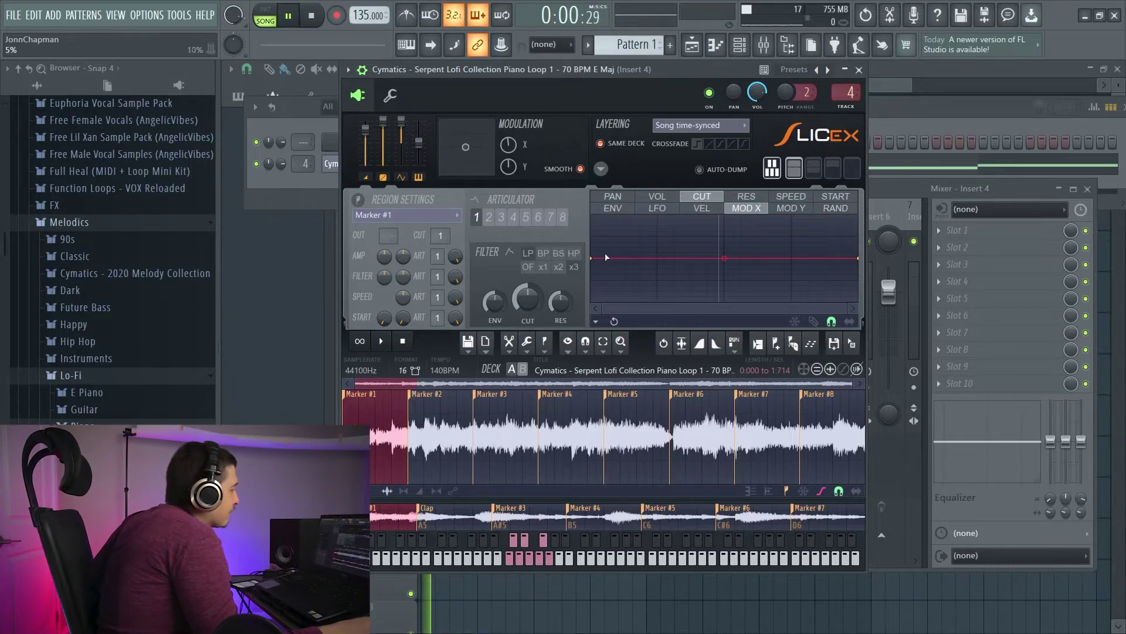
mouse_move(508, 144)
mouse_down()
mouse_move(508, 121)
mouse_move(508, 142)
mouse_up()
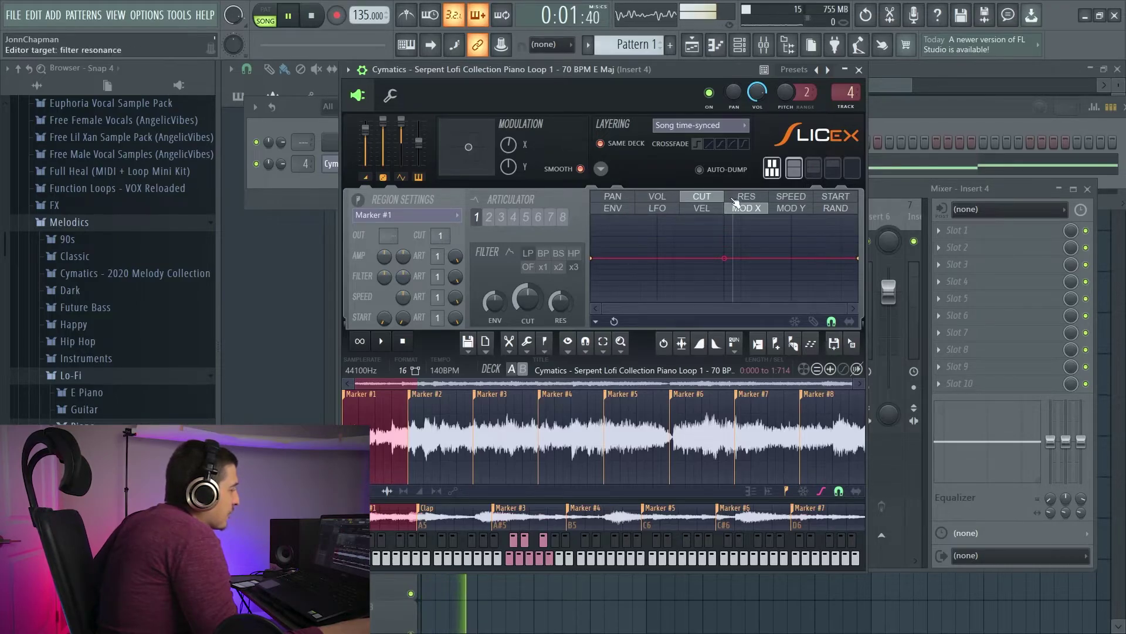
drag(593, 261, 591, 300)
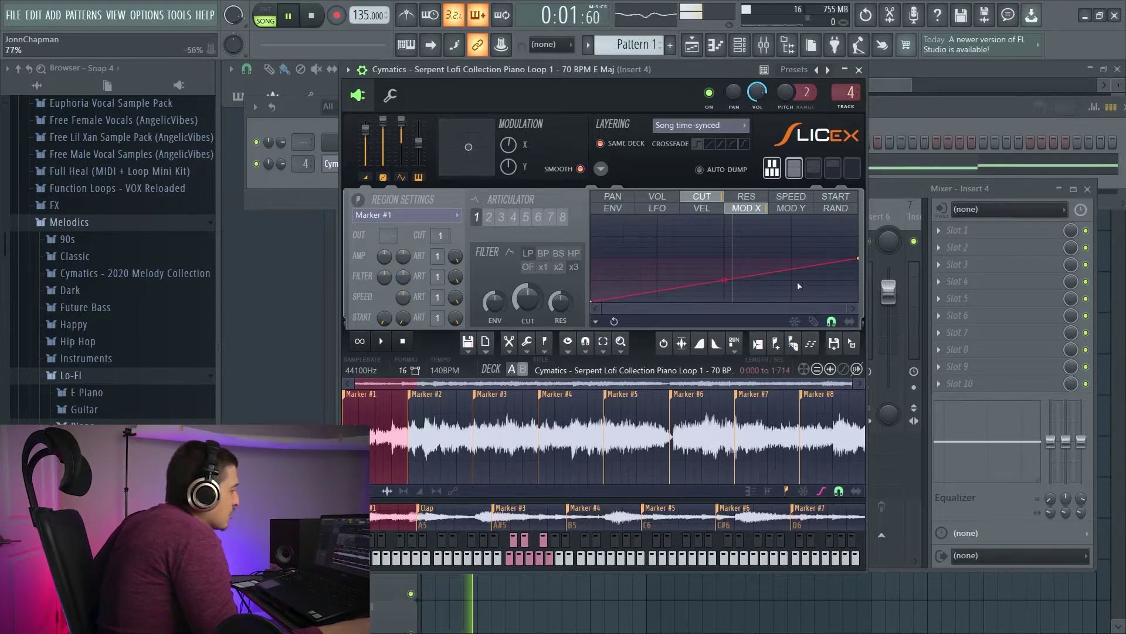
drag(858, 258, 872, 183)
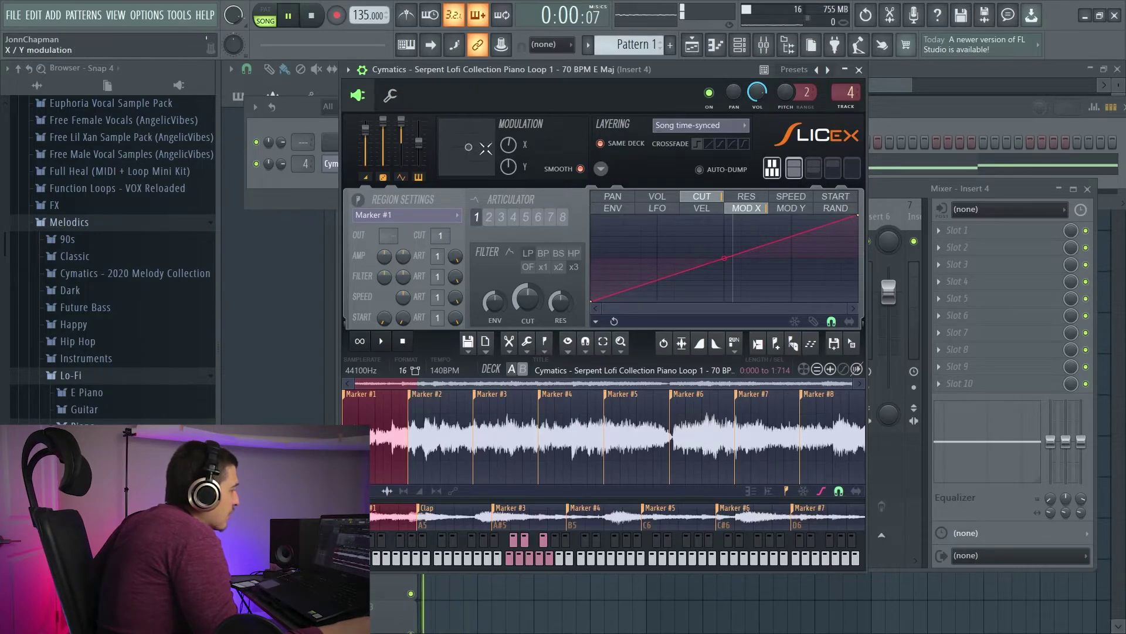
mouse_move(508, 145)
mouse_down()
mouse_move(508, 173)
mouse_move(508, 131)
mouse_move(508, 145)
mouse_up()
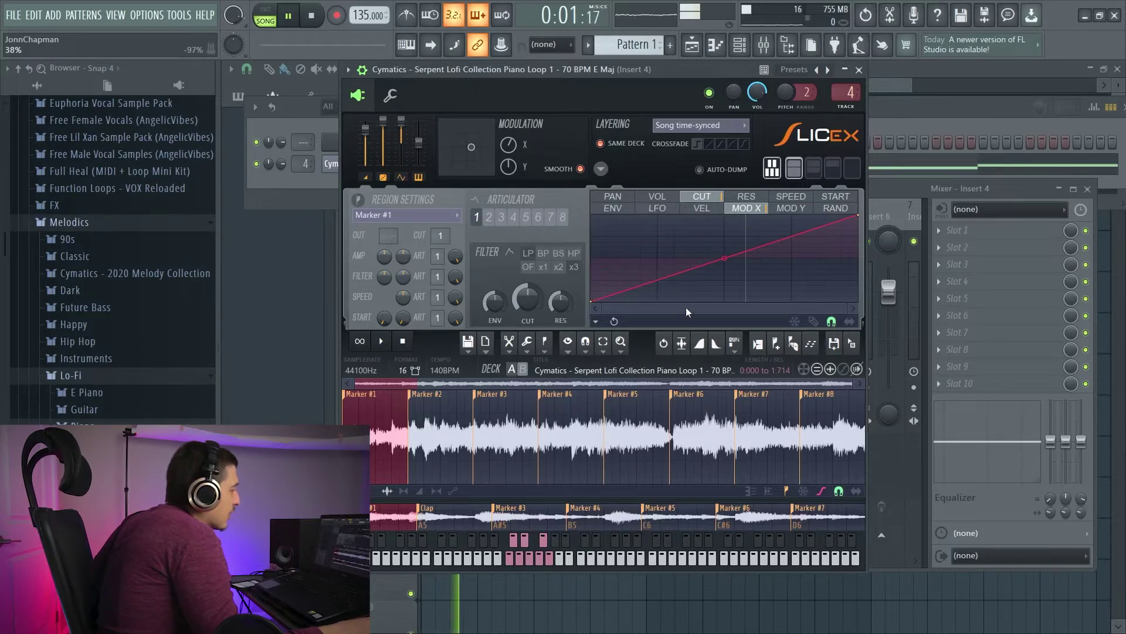
click(597, 321)
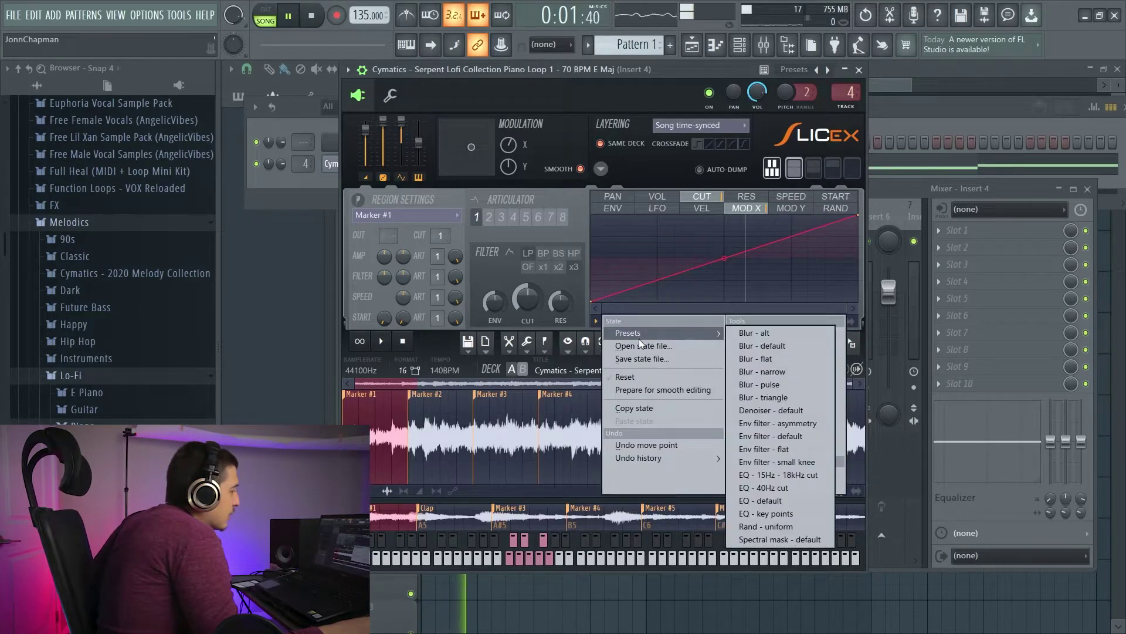
click(658, 267)
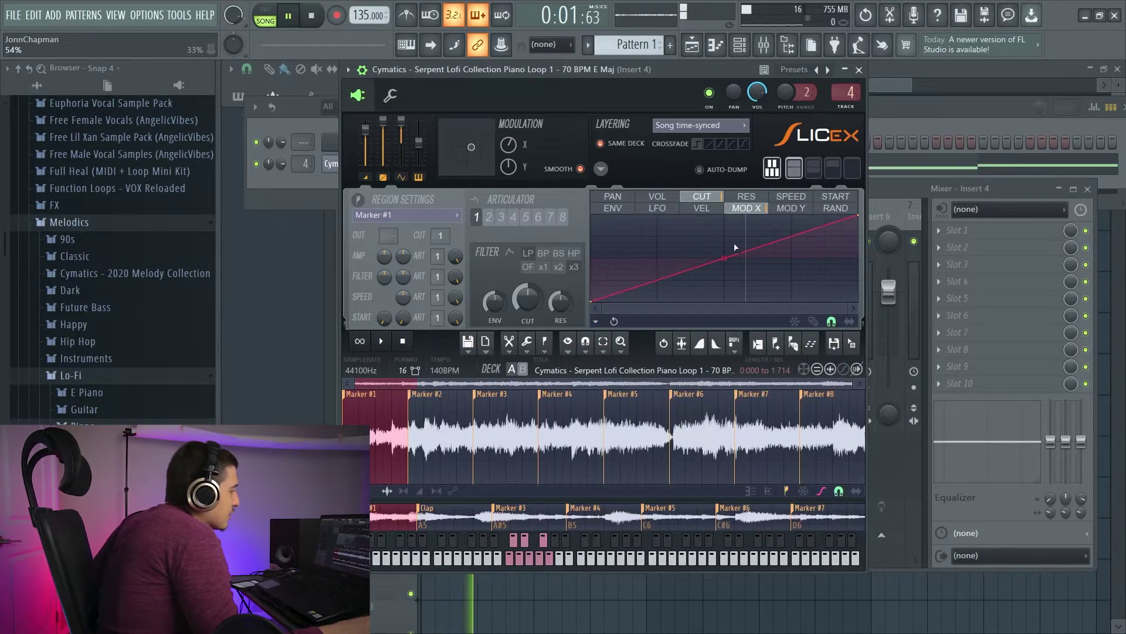
Step: Examine the filter cutoff's modulation Y mapping with its Y control, and open the random mapping
click(788, 209)
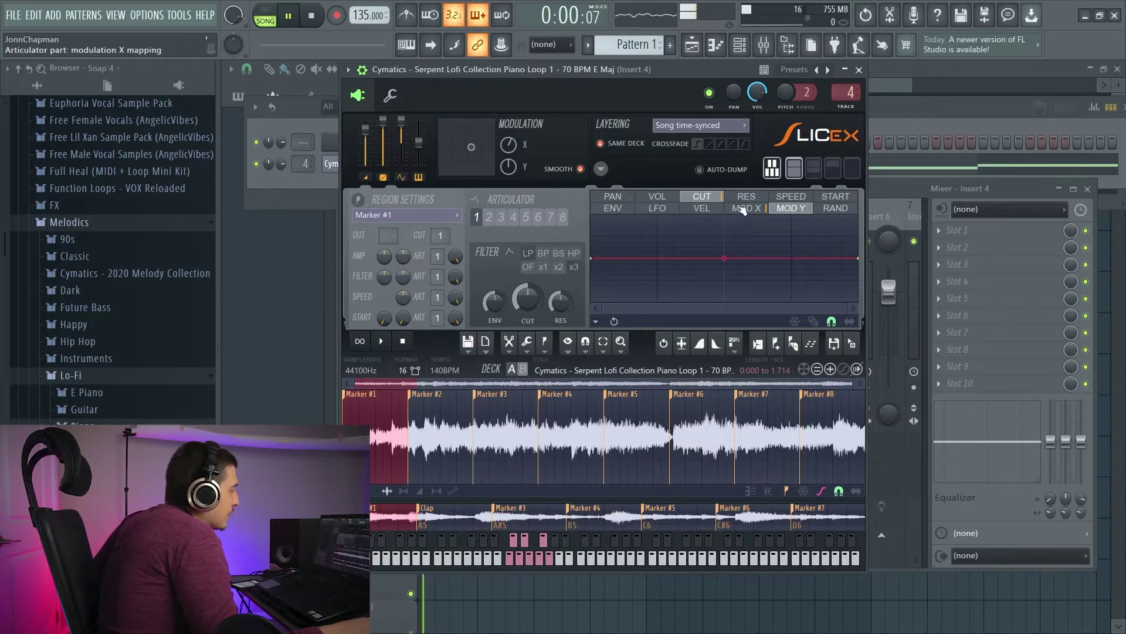
mouse_move(508, 167)
mouse_down()
mouse_move(508, 154)
mouse_move(508, 166)
mouse_up()
click(835, 209)
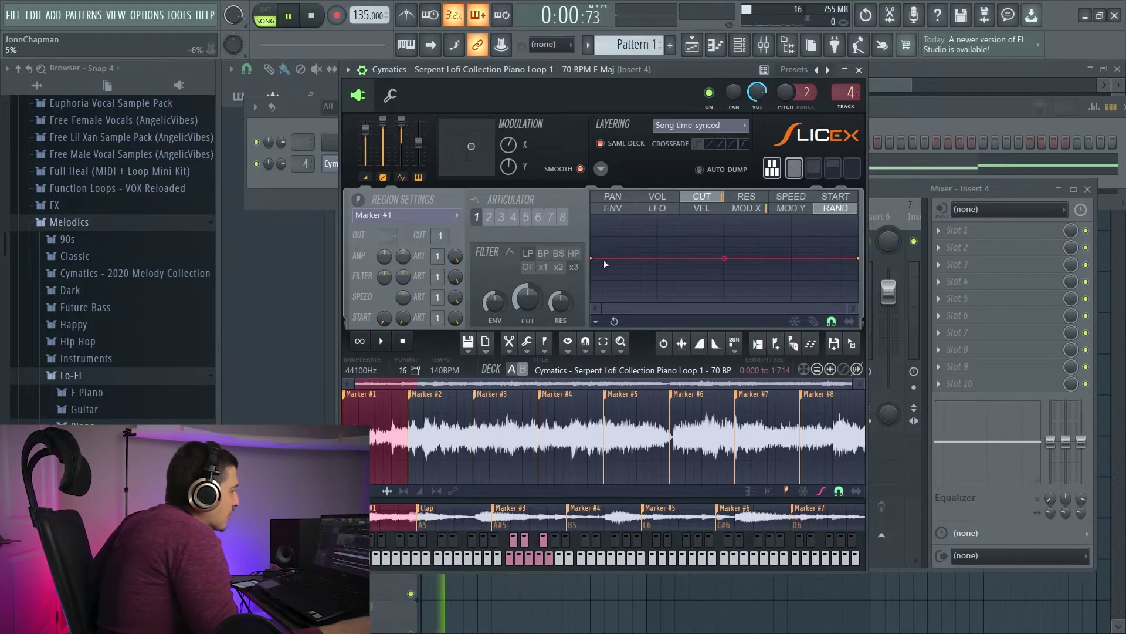
Step: Shape the filter cutoff's random mapping into a downward-bowed curve rising from minimum to maximum
drag(593, 258, 592, 280)
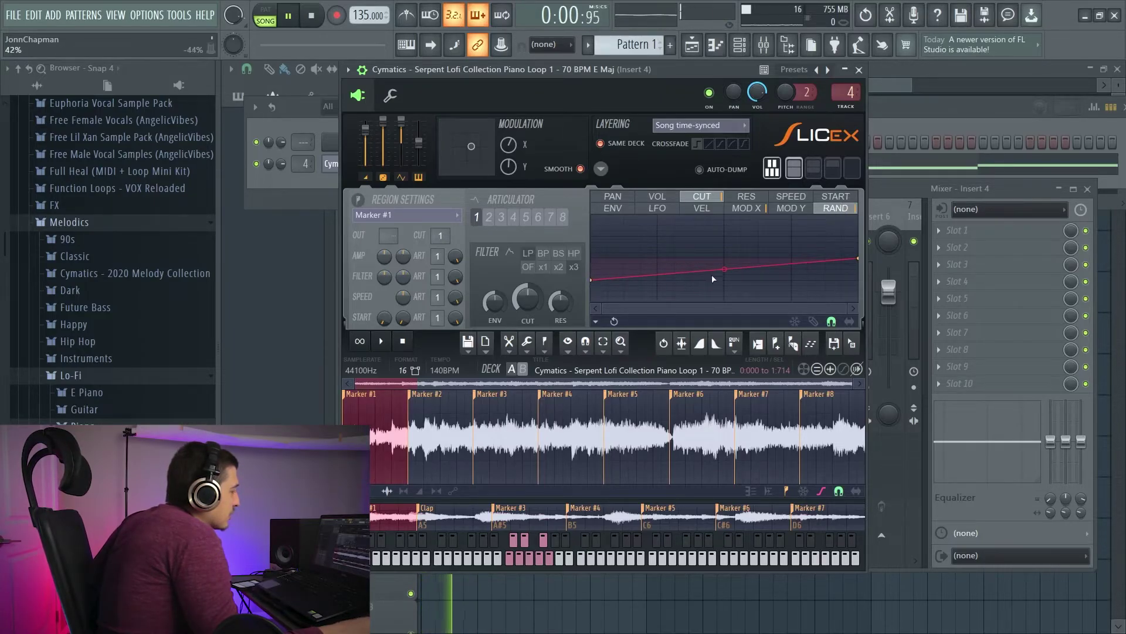
drag(860, 260, 858, 216)
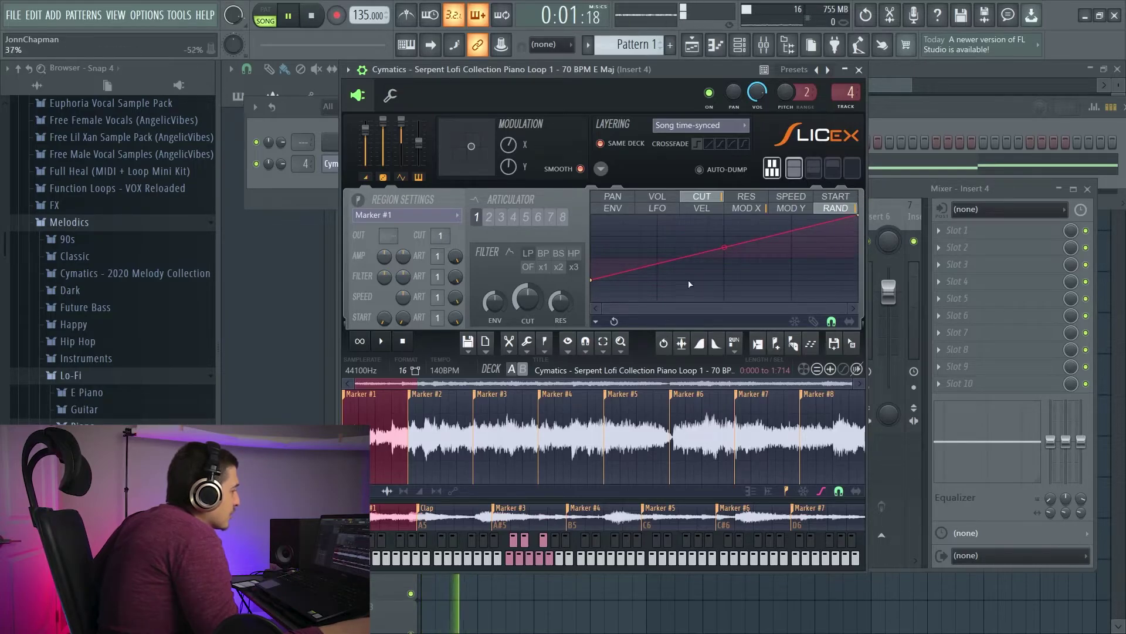
drag(595, 280, 592, 301)
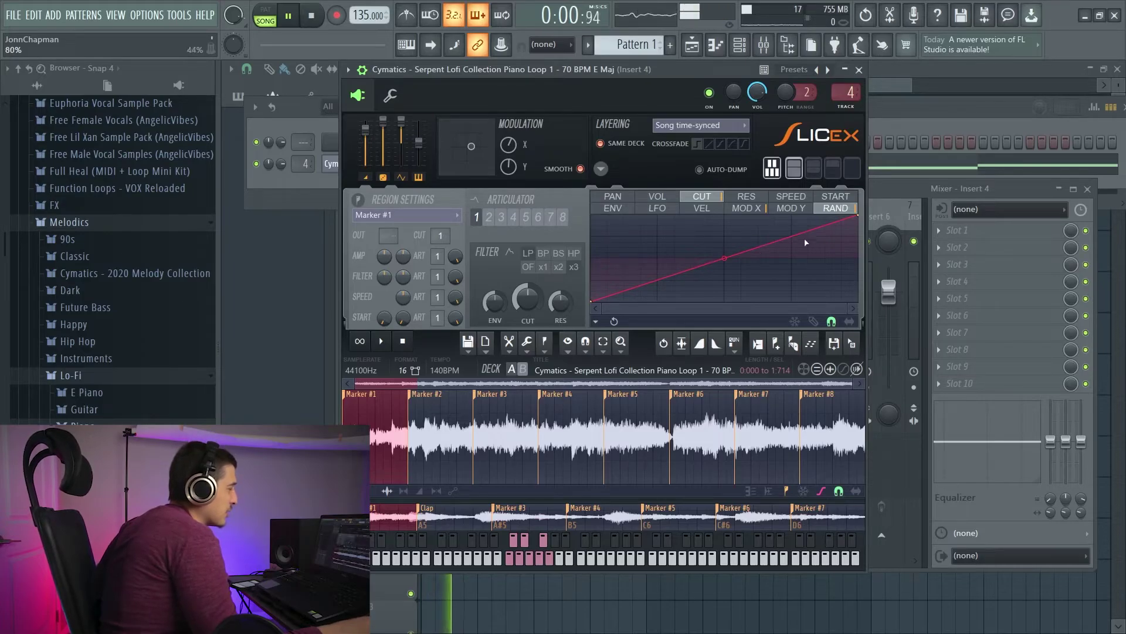
drag(723, 258, 725, 296)
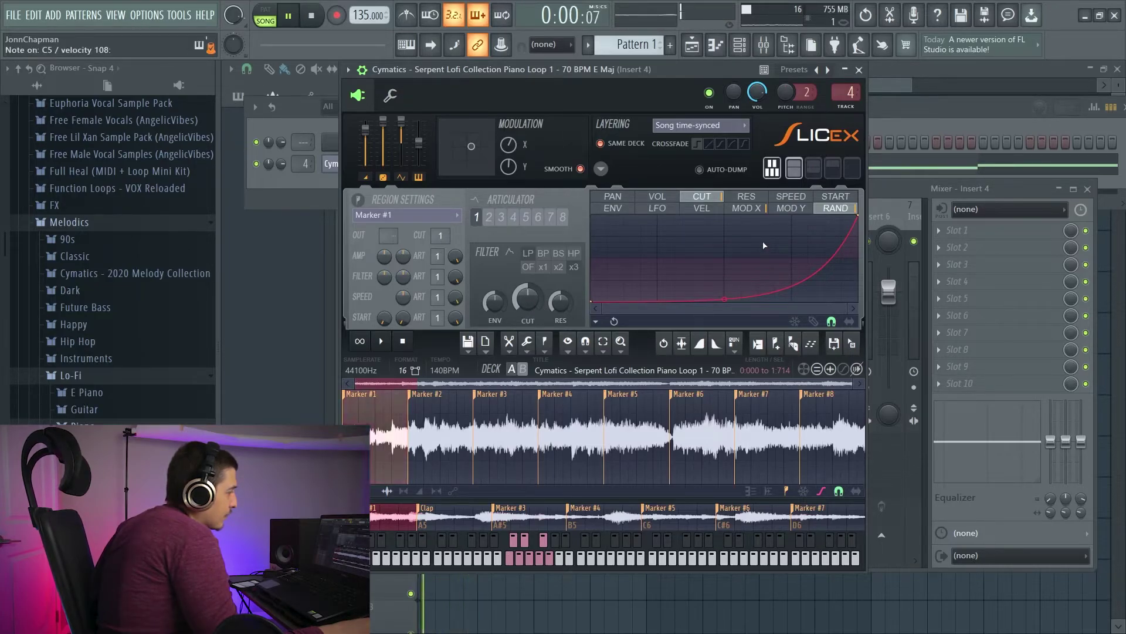
Step: Flatten the filter cutoff's random and modulation X mappings back to centred straight lines
drag(725, 300, 725, 258)
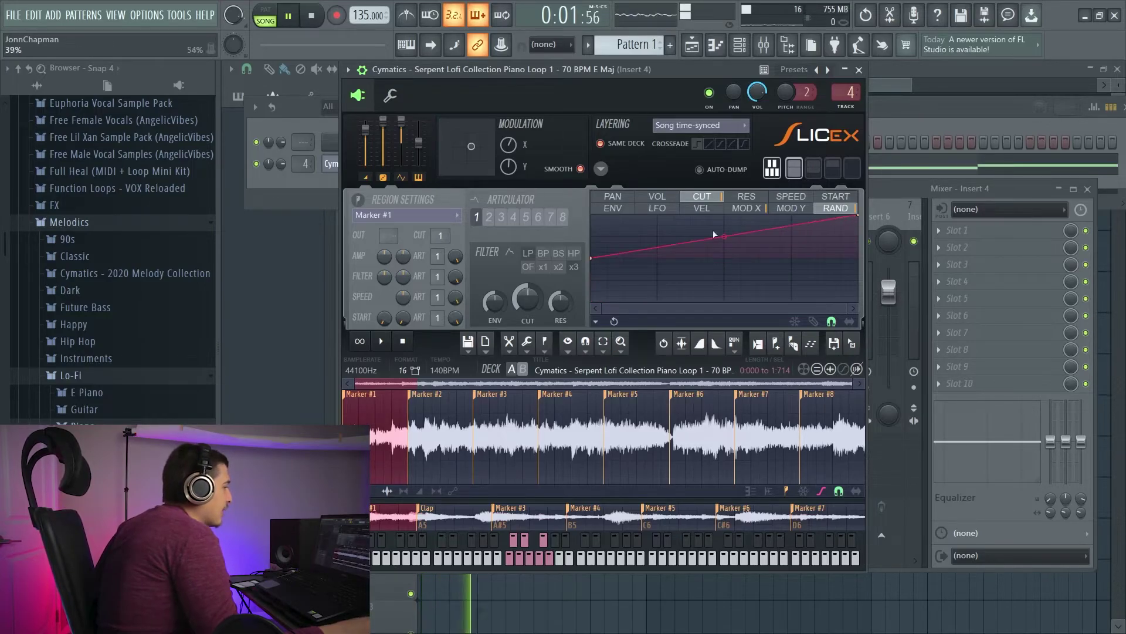
drag(857, 216, 865, 258)
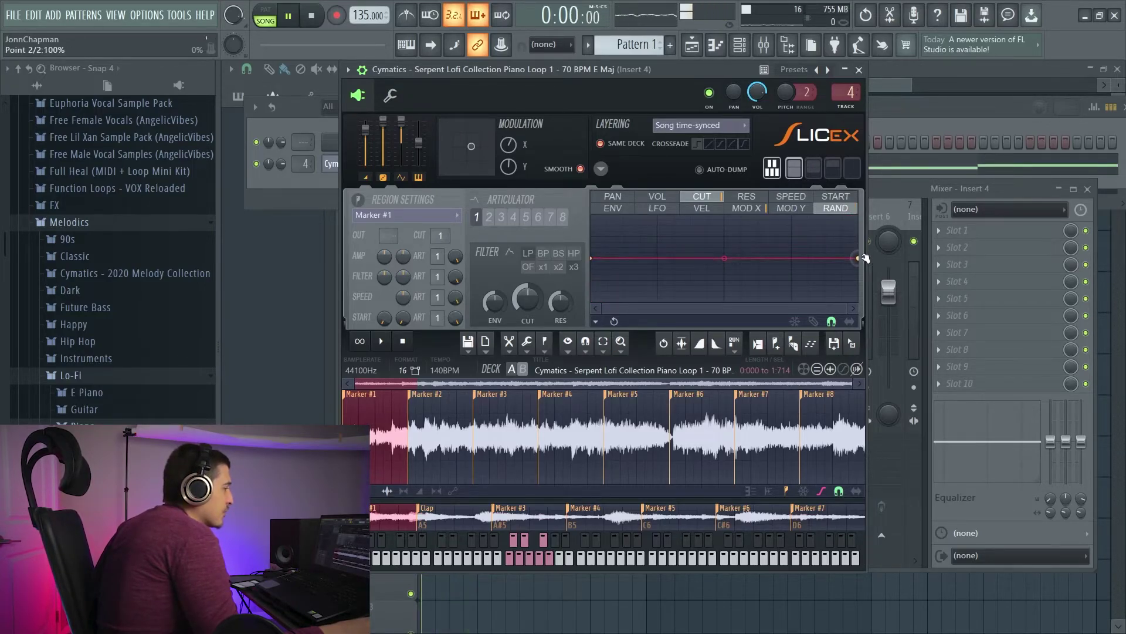
click(746, 208)
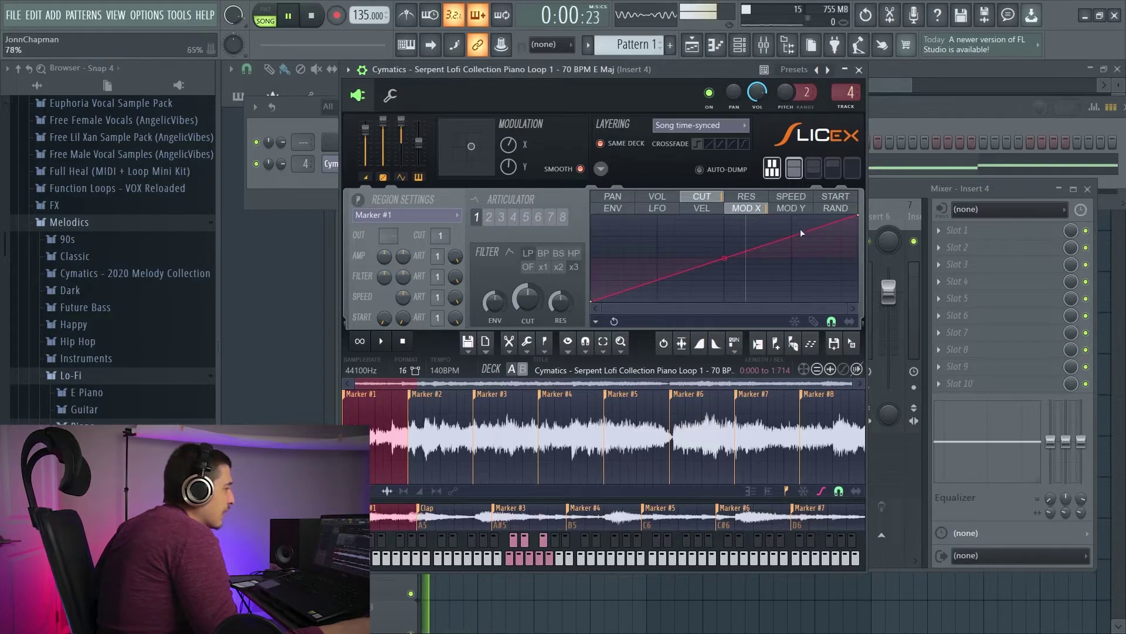
drag(860, 217, 861, 258)
drag(596, 301, 583, 250)
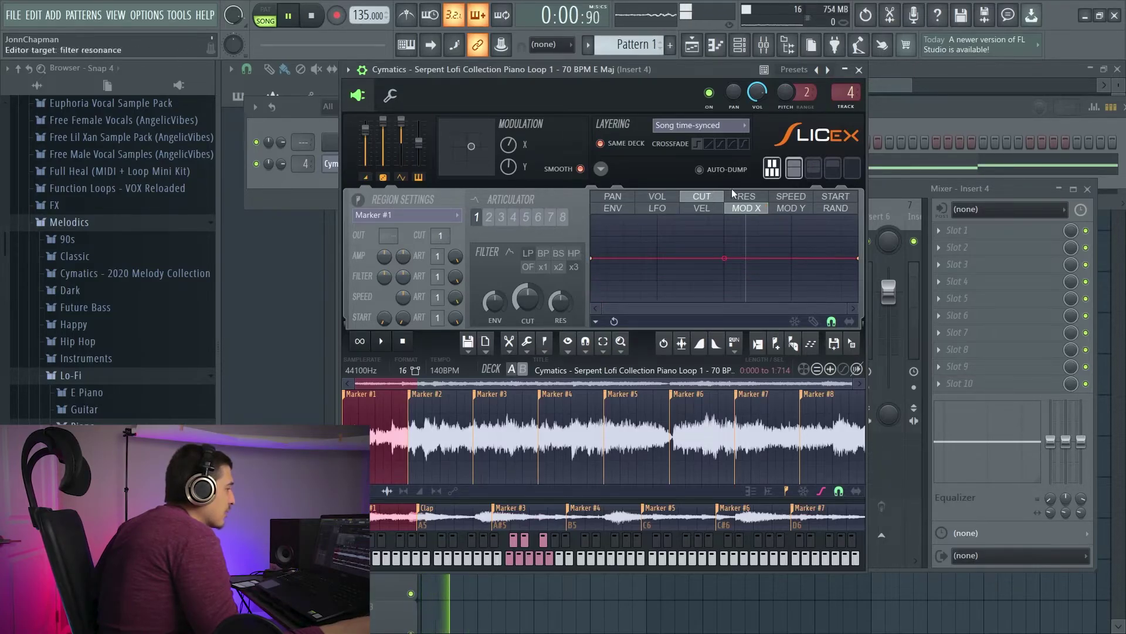
click(830, 208)
drag(595, 258, 591, 263)
drag(859, 258, 861, 253)
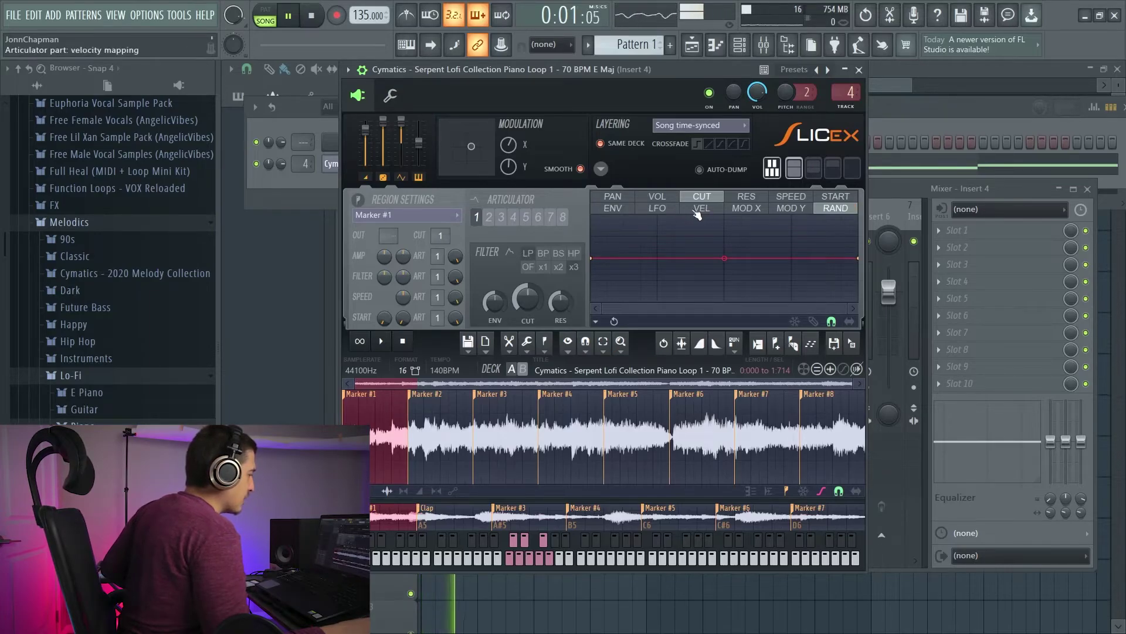
Step: Examine the velocity mappings for the start, speed, resonance, cutoff and volume targets against the region's articulator amounts, and open the pan envelope
click(674, 210)
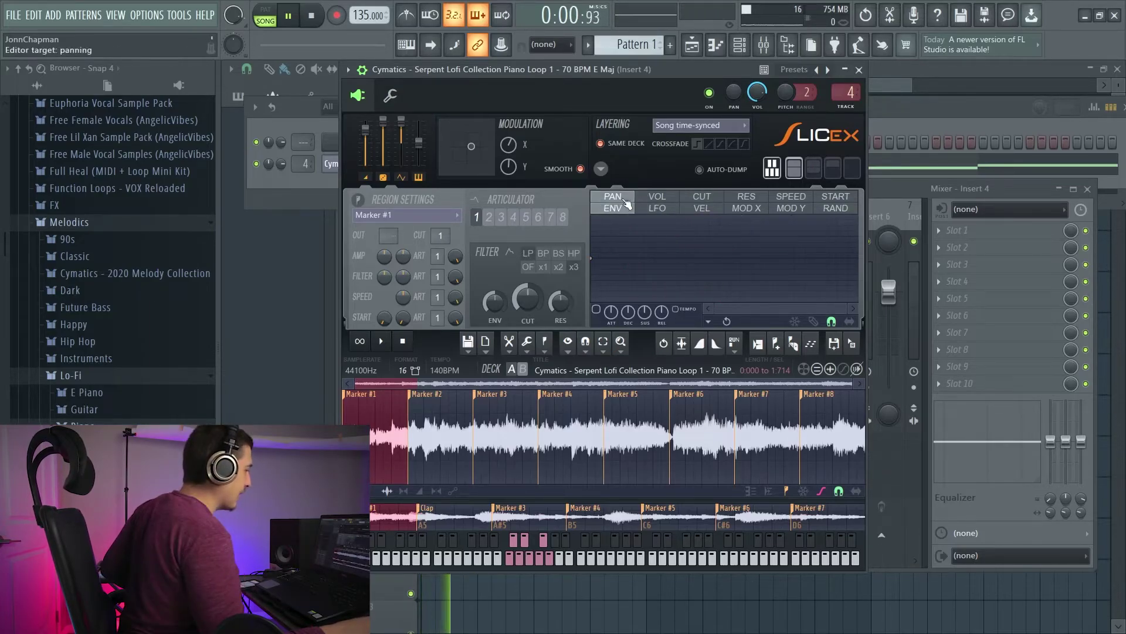
click(703, 208)
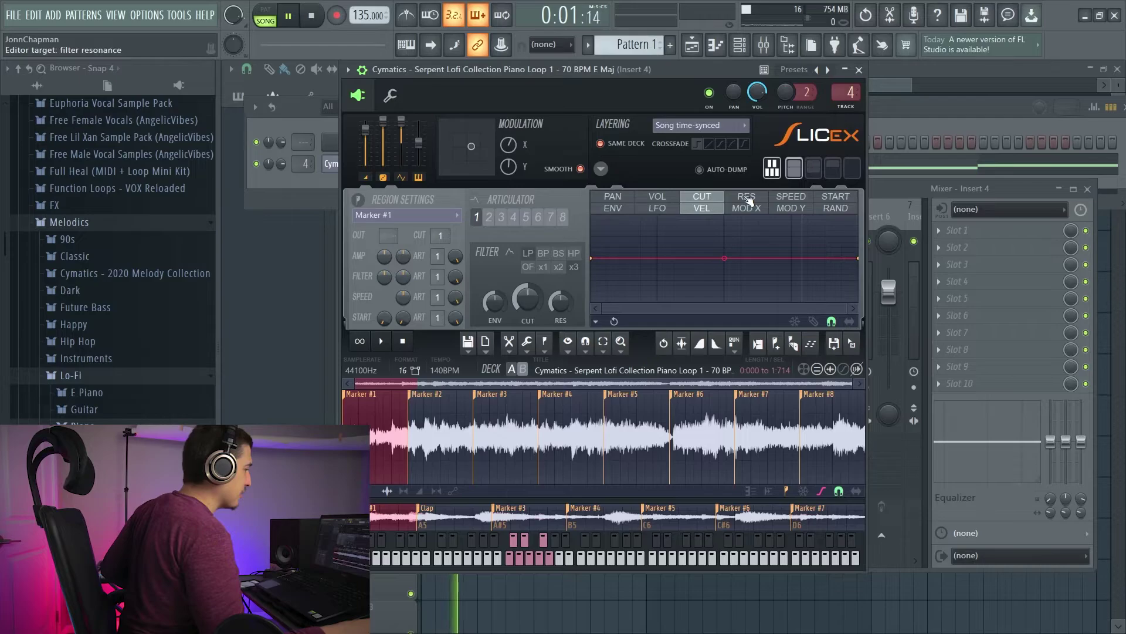
click(791, 197)
click(836, 197)
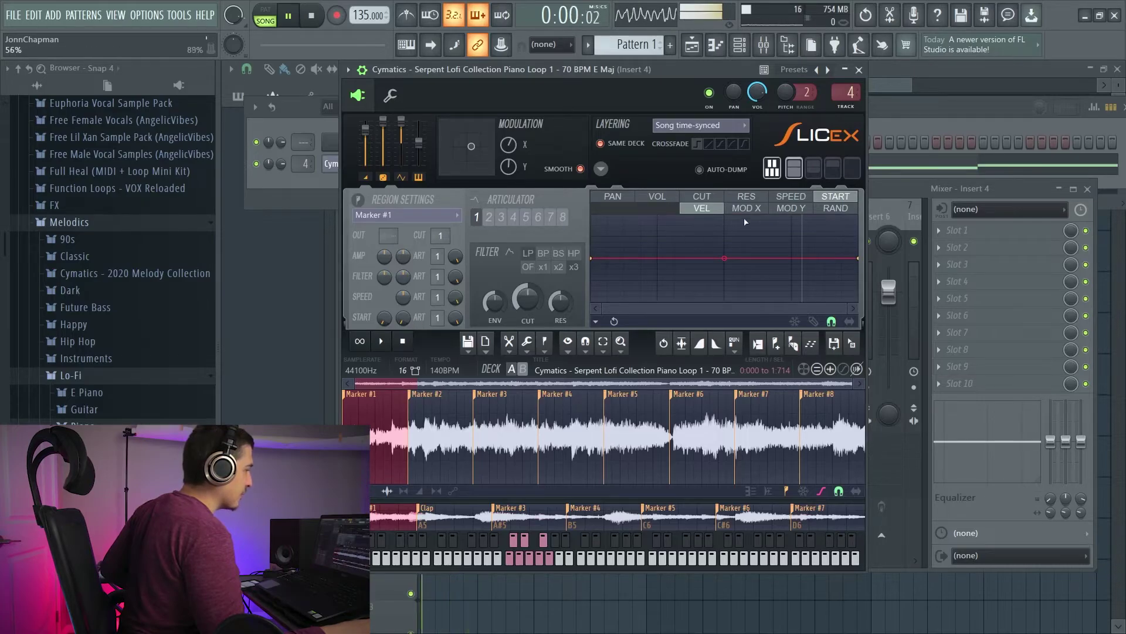
click(789, 198)
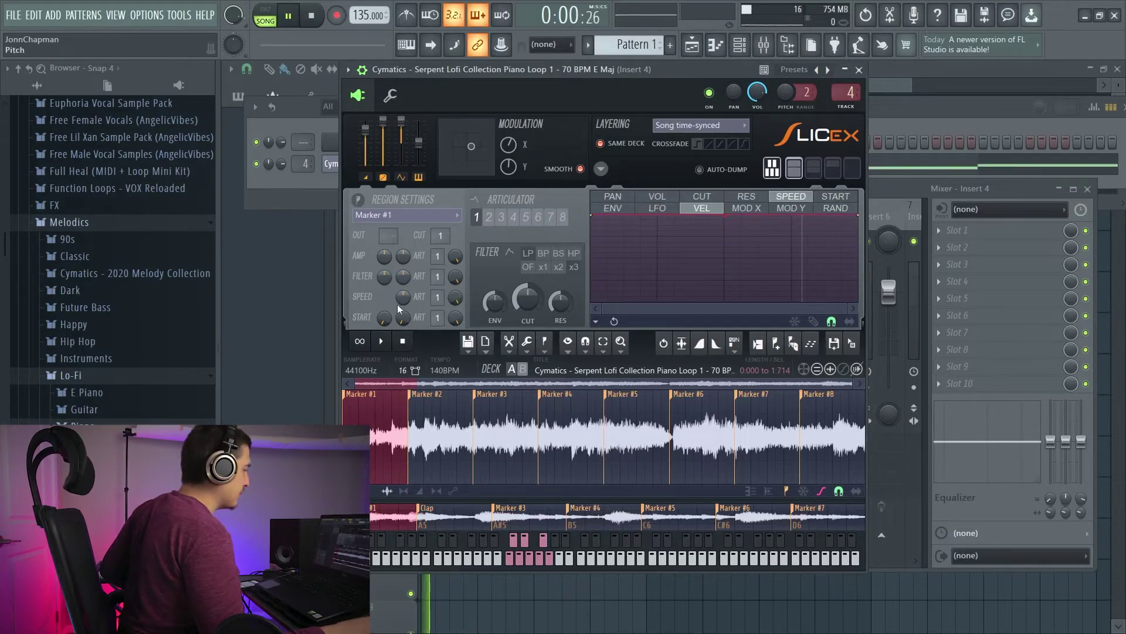
click(746, 198)
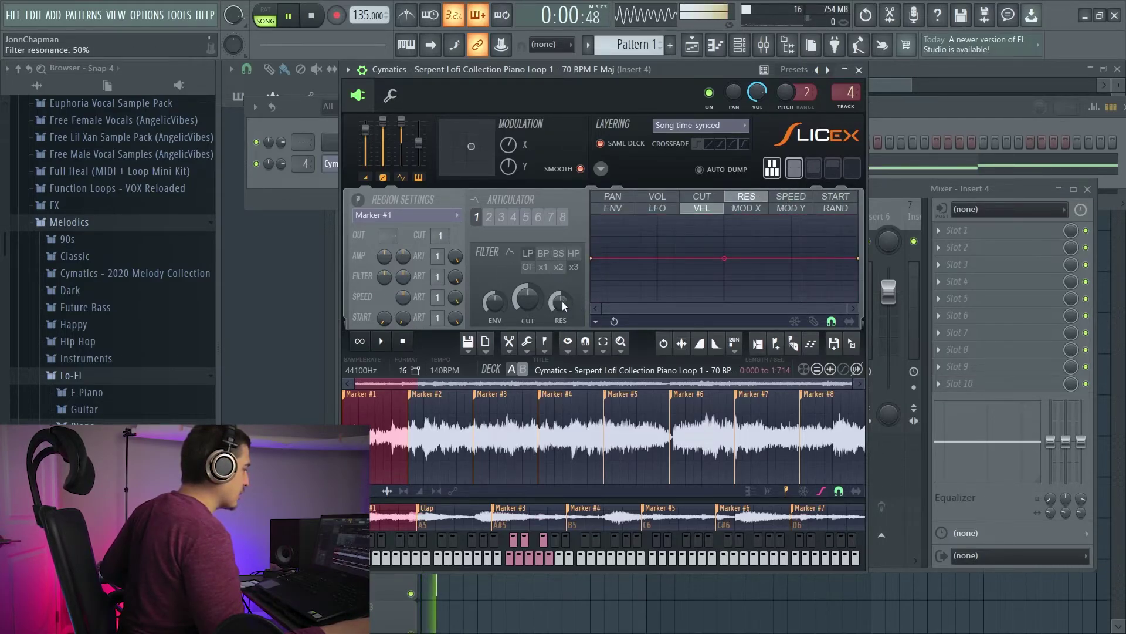
click(704, 197)
click(657, 198)
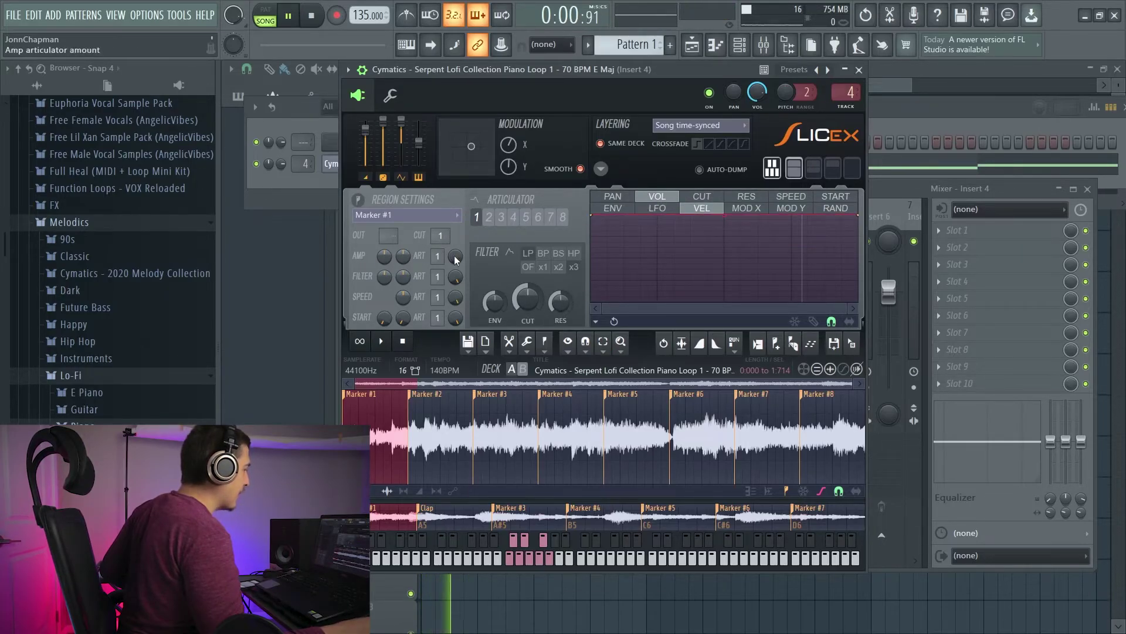
click(456, 276)
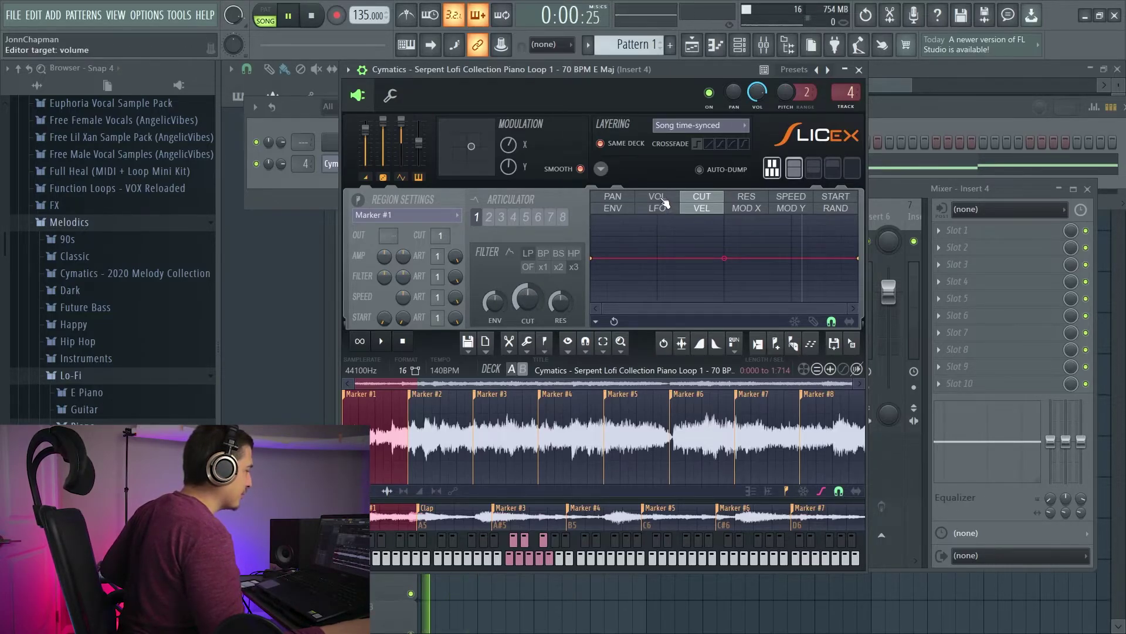
click(613, 207)
click(613, 196)
Step: Preview articulator group 2, select the Marker #2 slice, and try amp articulator group 2 on it before returning to group 1
click(489, 218)
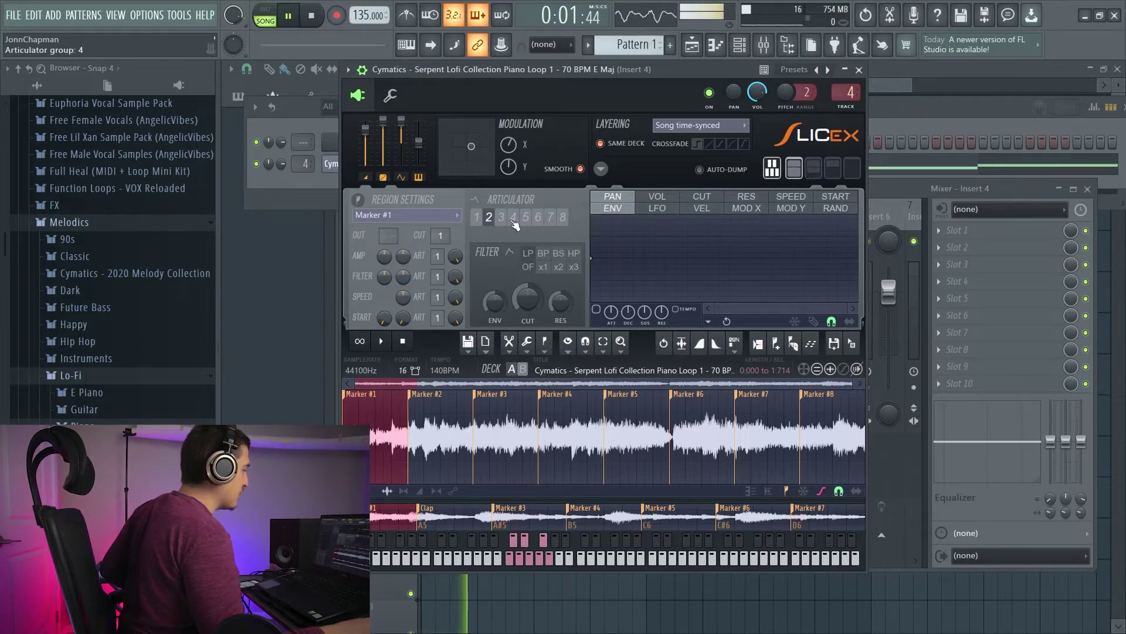
click(478, 221)
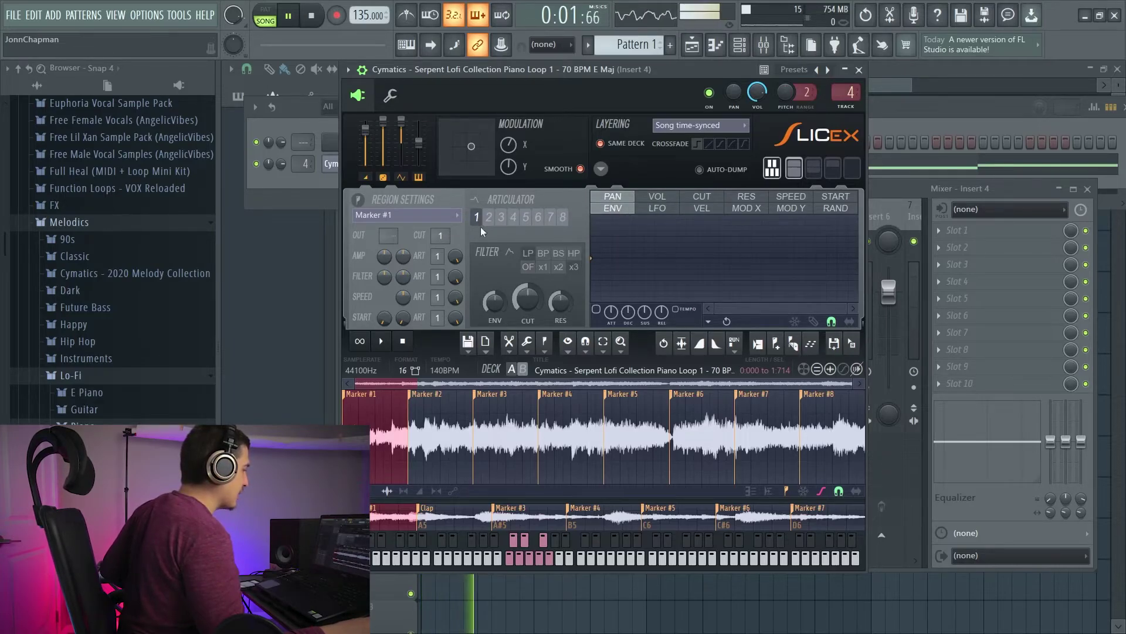
click(411, 398)
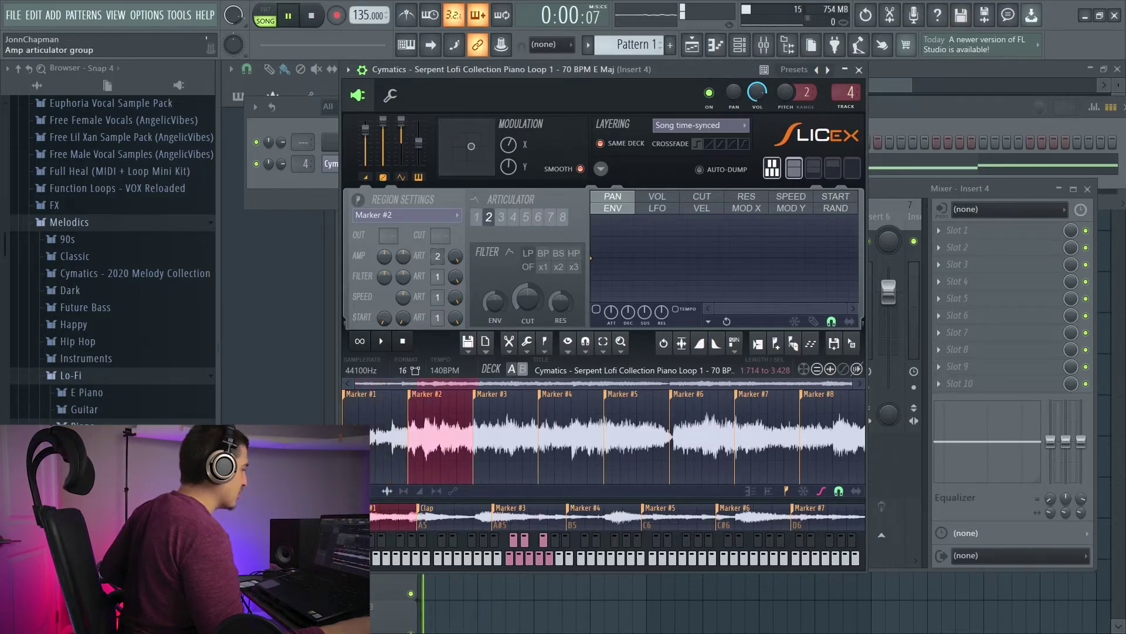
scroll(438, 256, up, 1)
scroll(438, 256, up, 4)
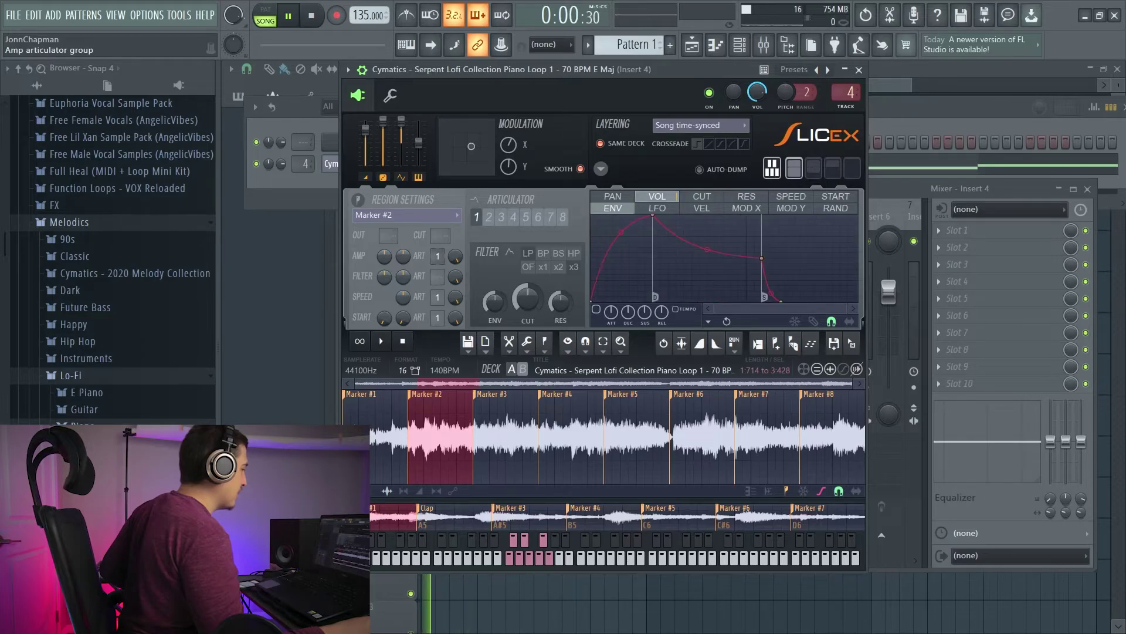
mouse_move(437, 256)
mouse_down()
mouse_move(438, 282)
mouse_move(439, 259)
mouse_up()
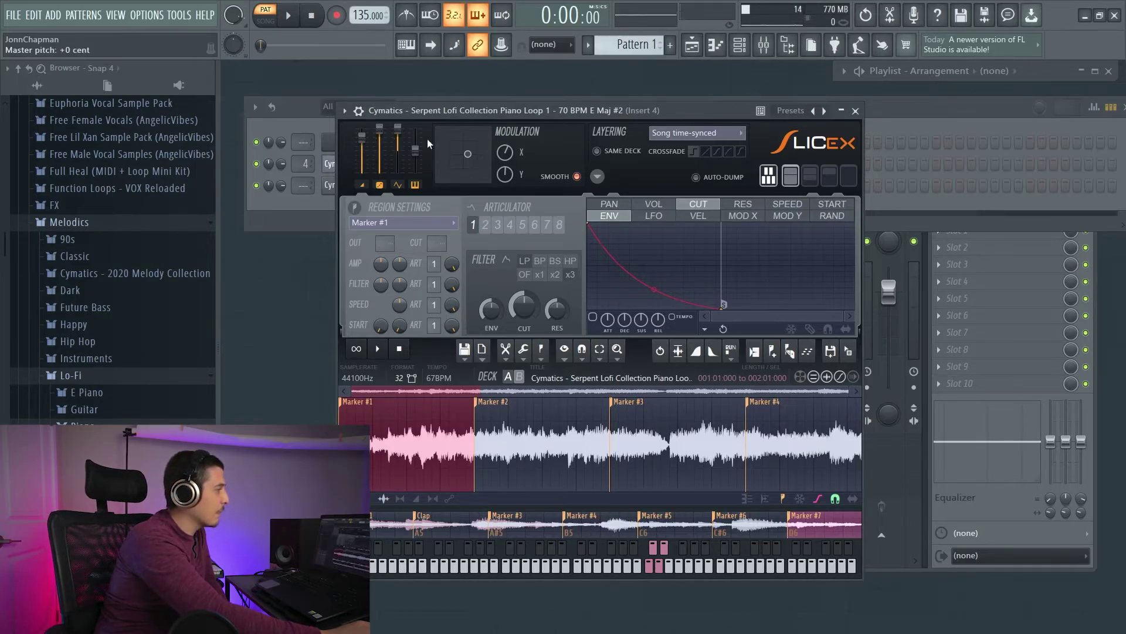
Step: Open the cutoff's random mapping, try a lower master randomness level with Marker #1's amp articulator amount, and restore master randomness to 100%
click(833, 219)
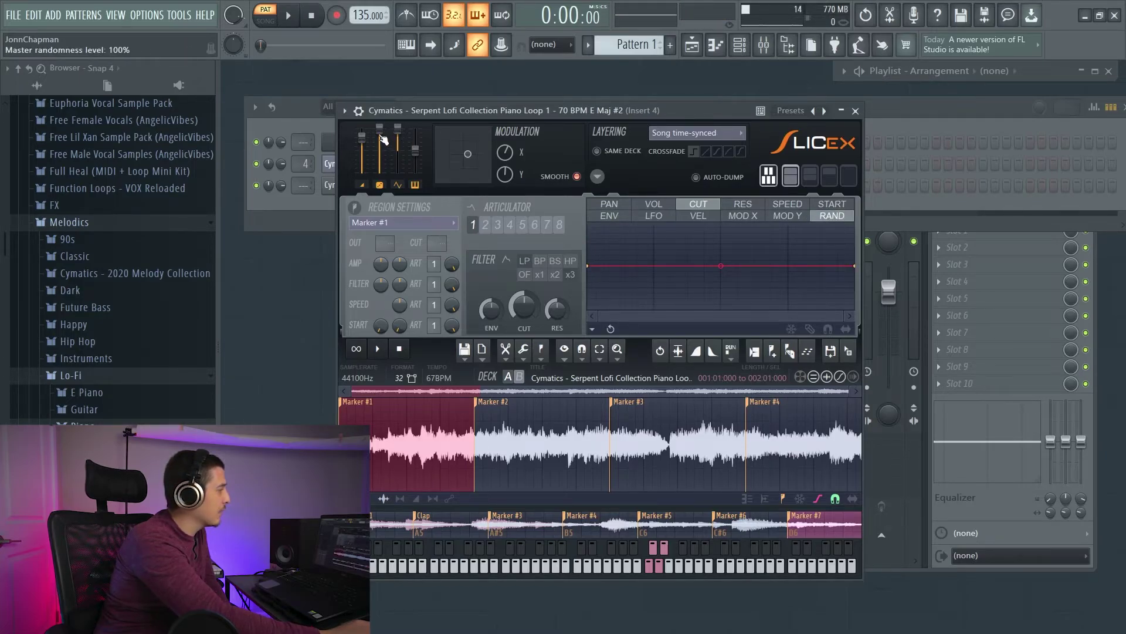
drag(381, 135, 381, 150)
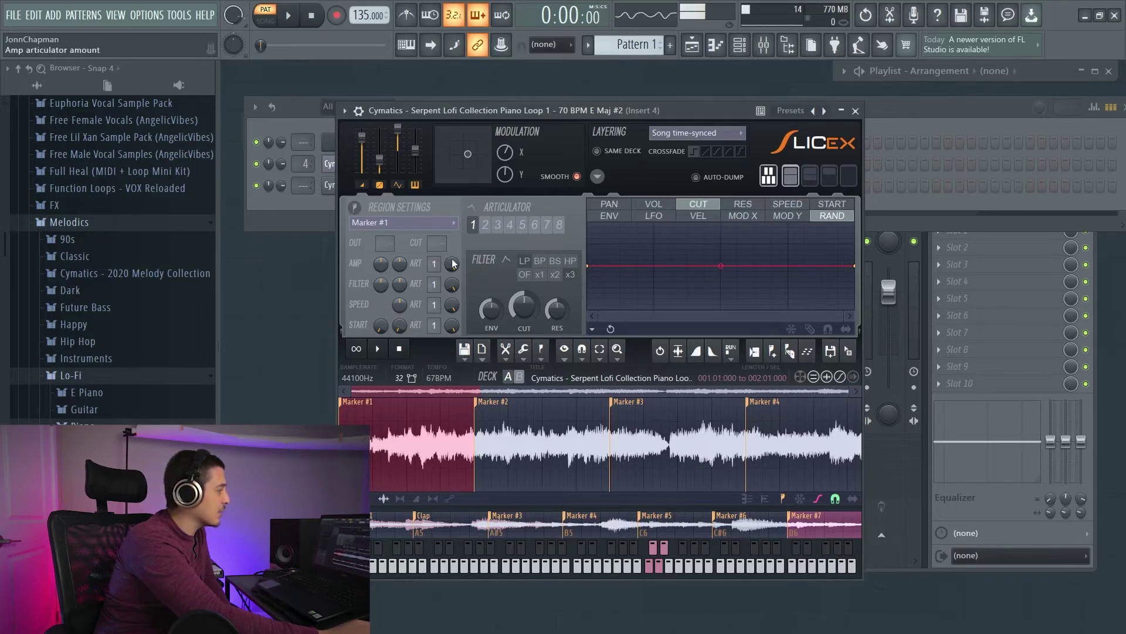
drag(453, 264, 452, 290)
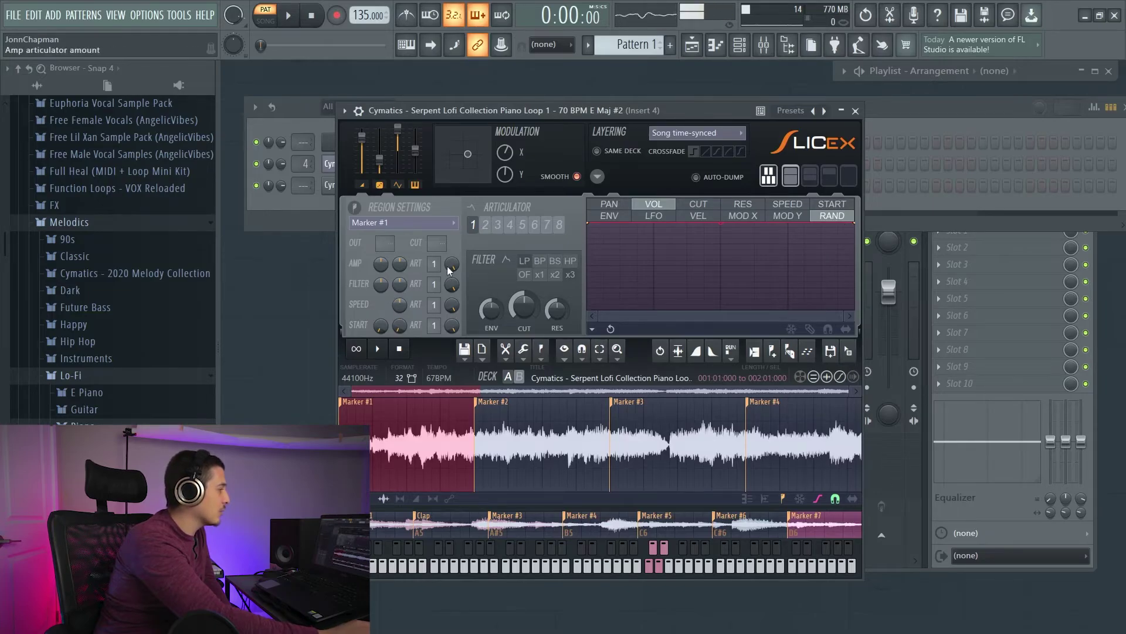
drag(380, 155, 380, 127)
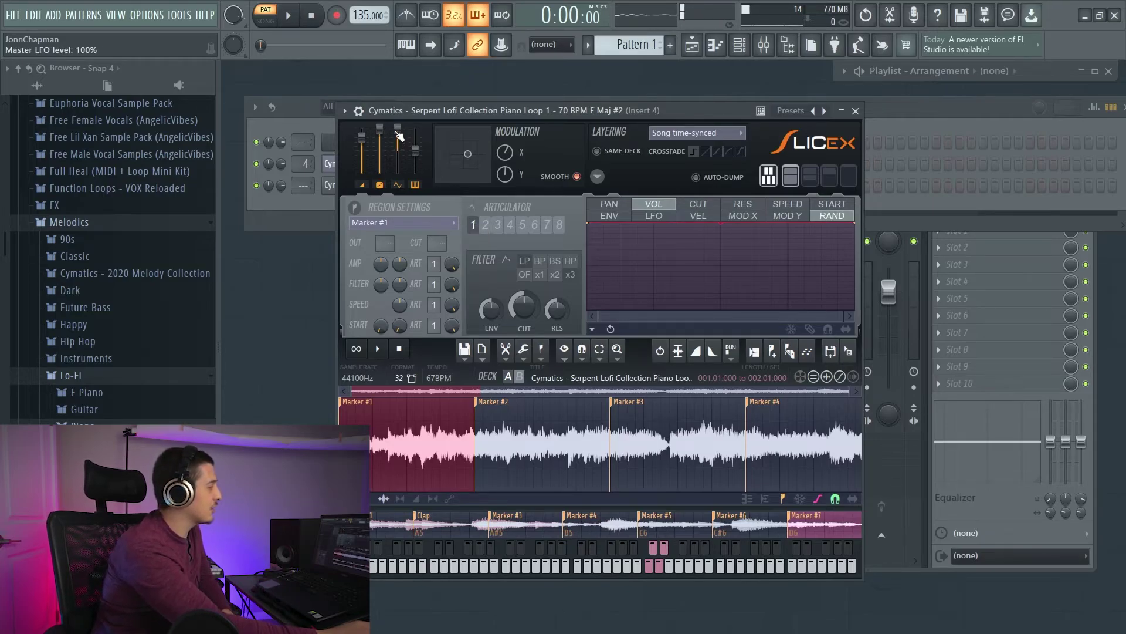
Step: Try the master LFO level and master pitch, returning them to 100% and +0 cent
mouse_move(399, 132)
mouse_down()
mouse_move(399, 152)
mouse_move(399, 126)
mouse_up()
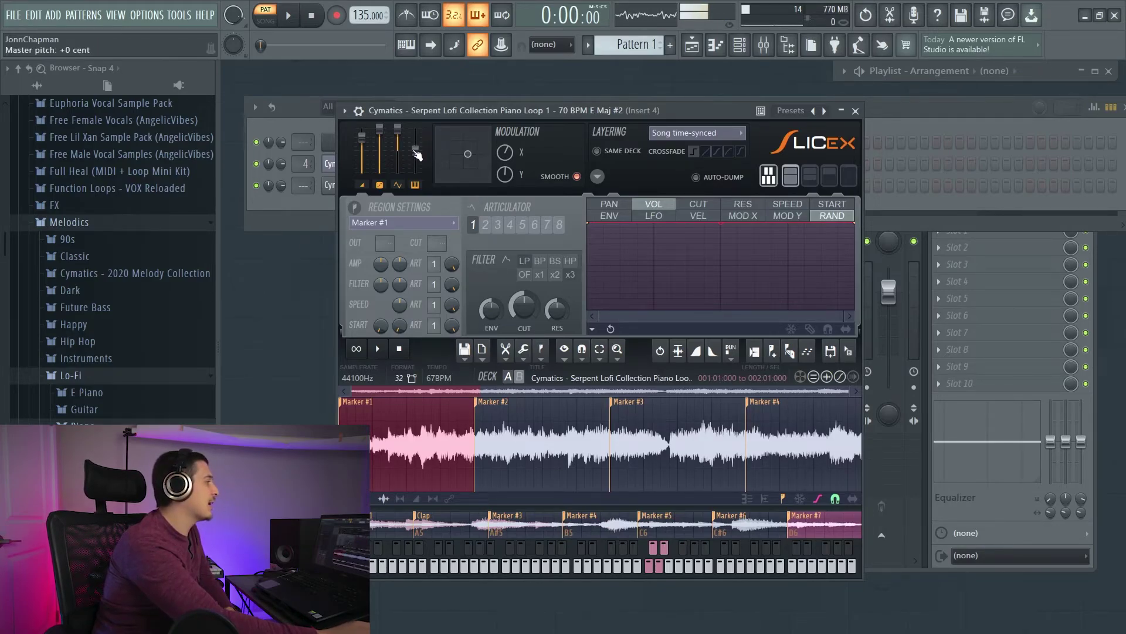
drag(416, 141, 415, 150)
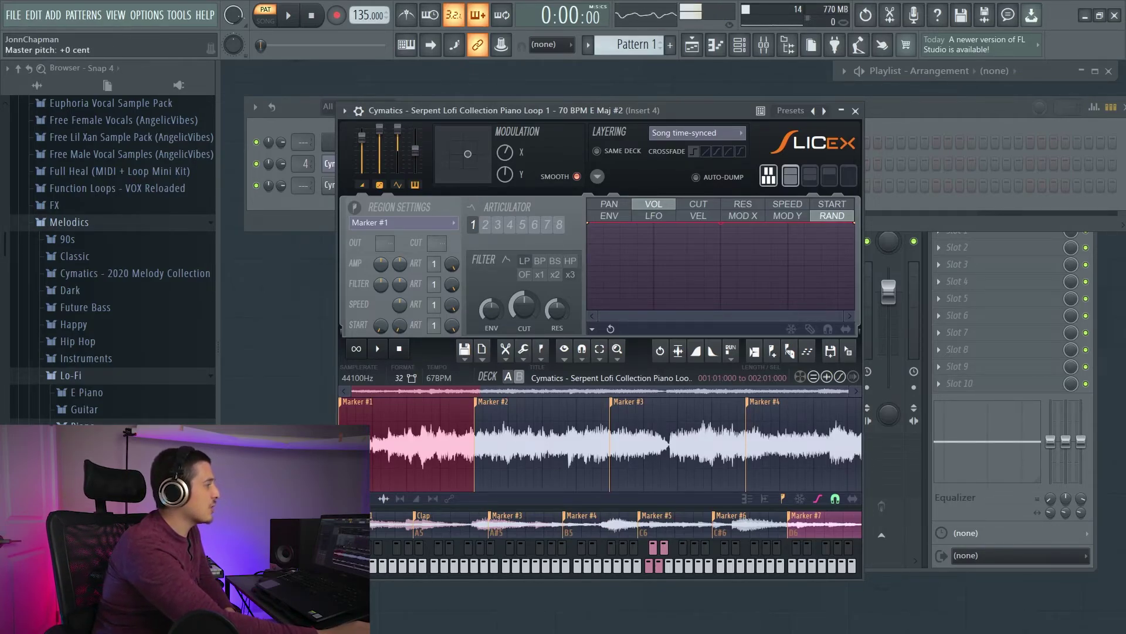